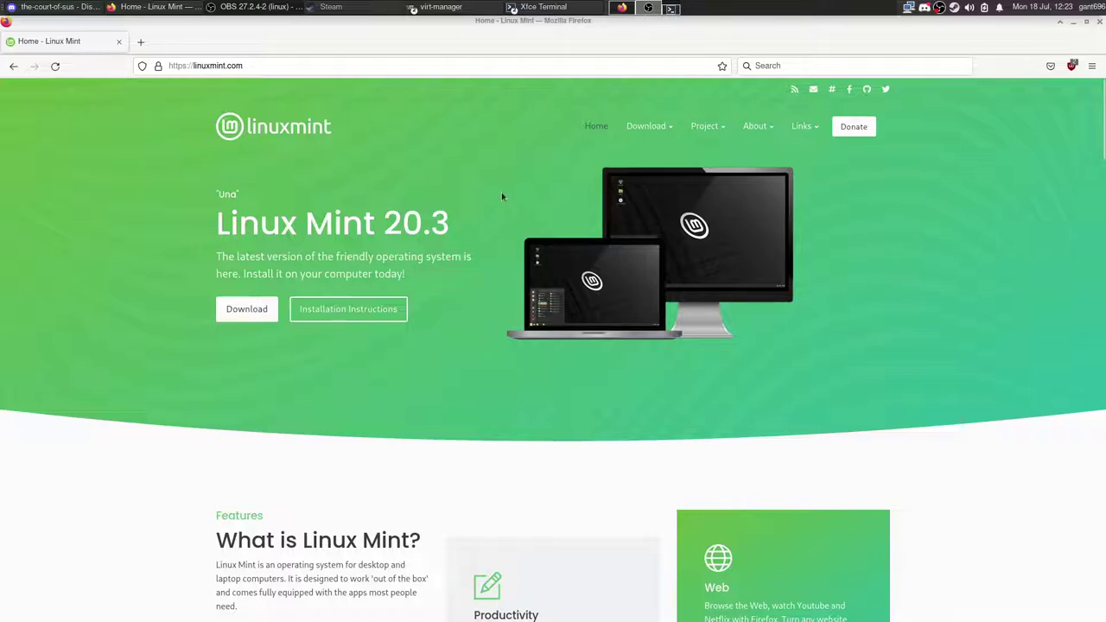
Step: Scroll through the linuxmint.com home page showing Linux Mint 20.3 as the latest release
{"action": "mouse_move", "coordinate": [648, 123]}
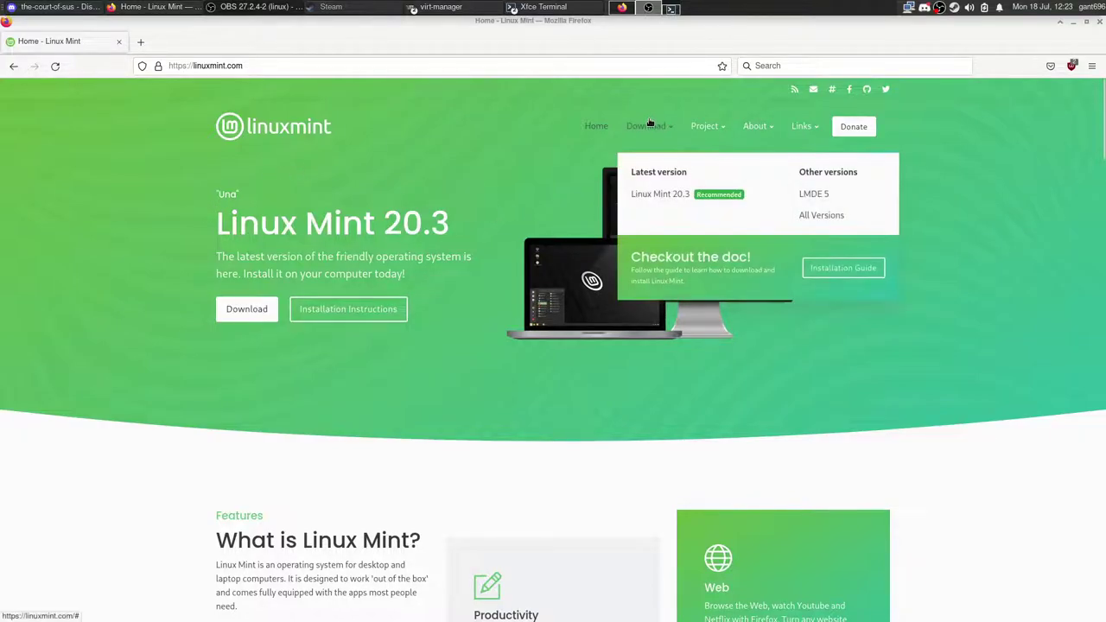
{"action": "scroll", "coordinate": [475, 252], "scroll_direction": "down", "scroll_amount": 5}
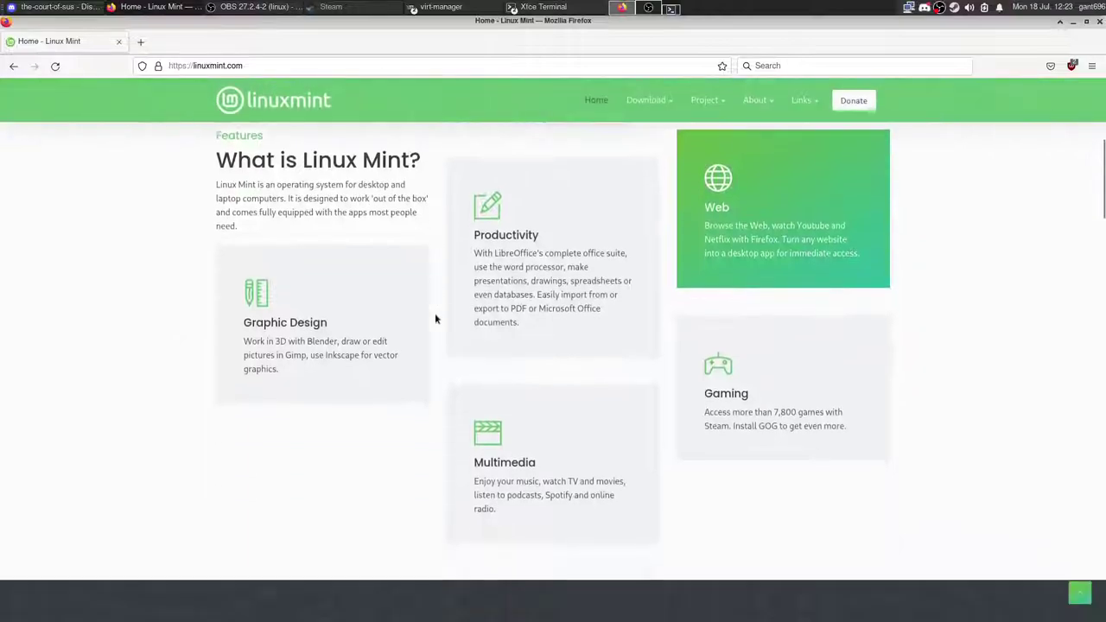
{"action": "scroll", "coordinate": [436, 318], "scroll_direction": "down", "scroll_amount": 6}
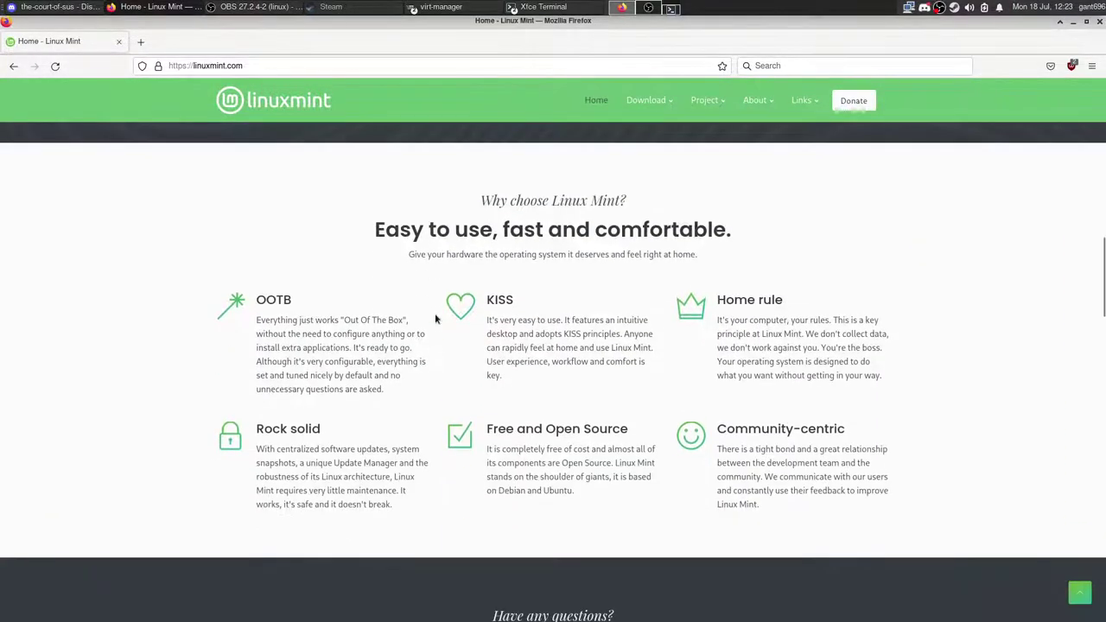
{"action": "scroll", "coordinate": [436, 319], "scroll_direction": "down", "scroll_amount": 1}
{"action": "scroll", "coordinate": [435, 318], "scroll_direction": "up", "scroll_amount": 6}
{"action": "mouse_move", "coordinate": [662, 105]}
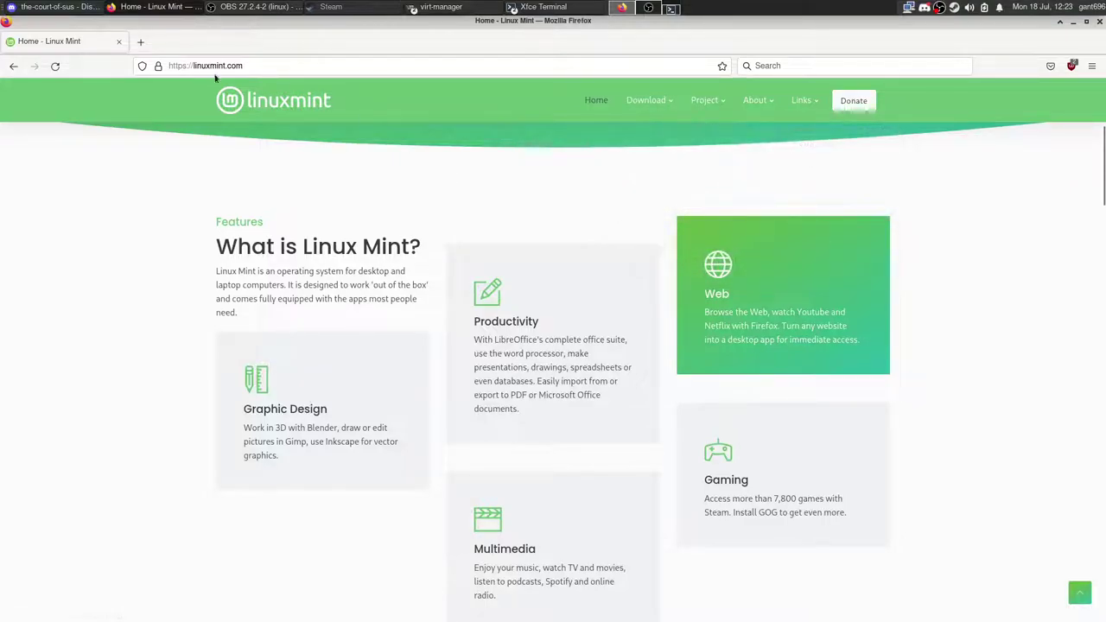
{"action": "scroll", "coordinate": [259, 232], "scroll_direction": "up", "scroll_amount": 1}
{"action": "scroll", "coordinate": [259, 232], "scroll_direction": "up", "scroll_amount": 1}
{"action": "scroll", "coordinate": [714, 211], "scroll_direction": "down", "scroll_amount": 3}
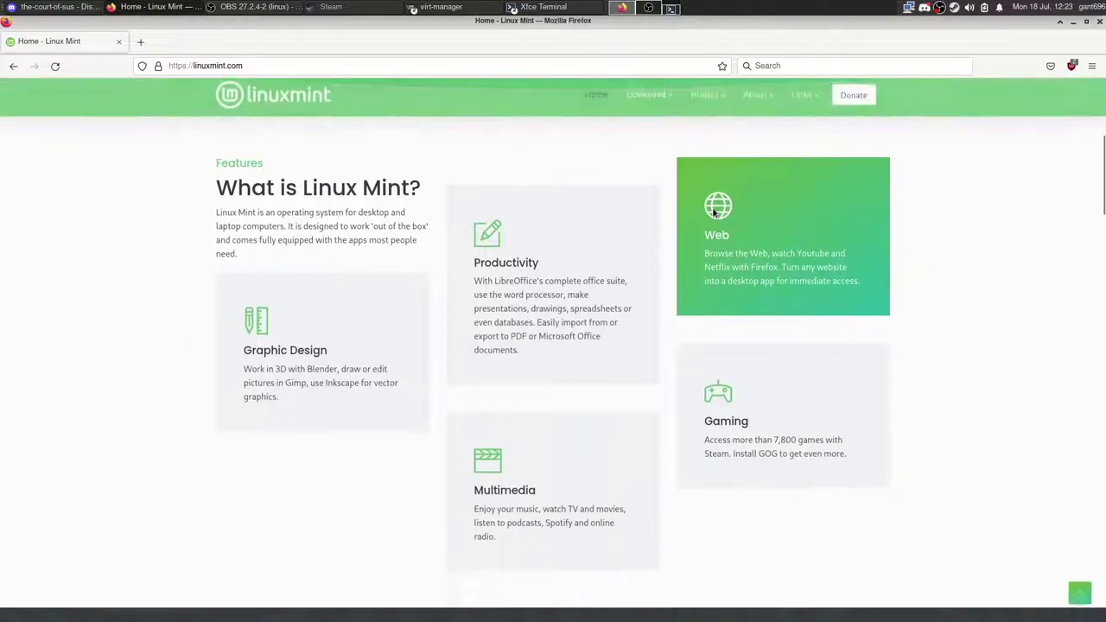
{"action": "left_click", "coordinate": [673, 164]}
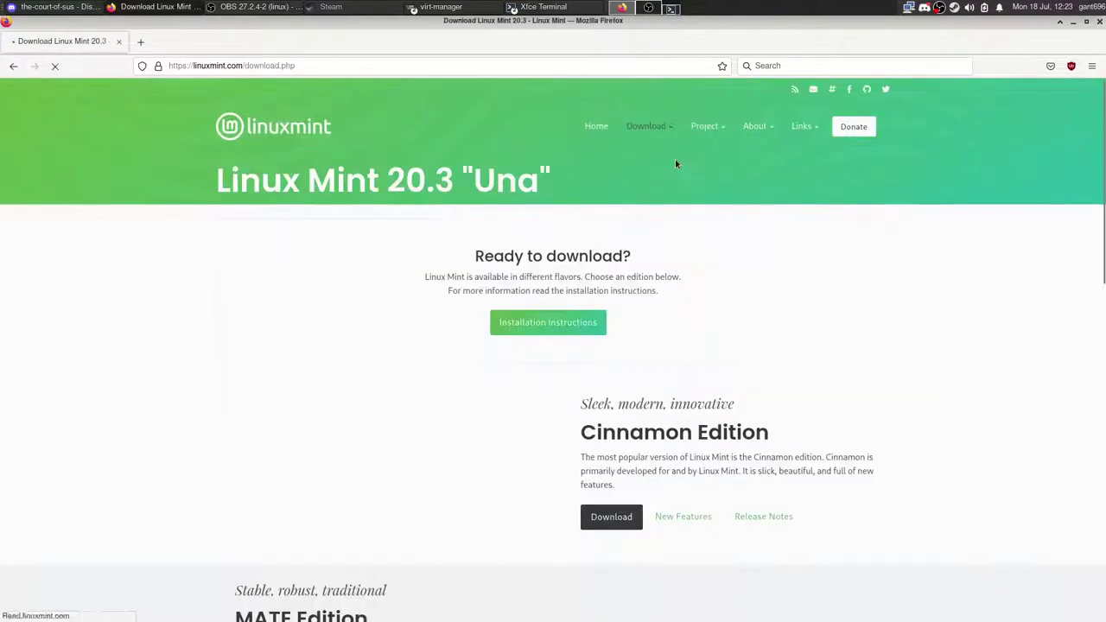
{"action": "scroll", "coordinate": [519, 244], "scroll_direction": "down", "scroll_amount": 6}
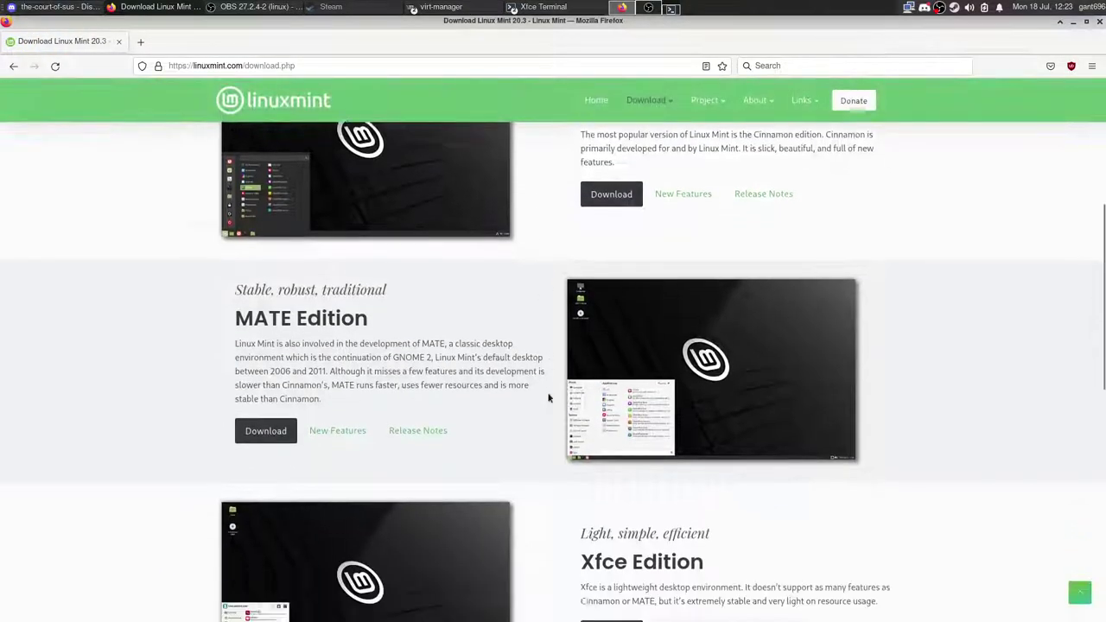
{"action": "scroll", "coordinate": [548, 398], "scroll_direction": "down", "scroll_amount": 4}
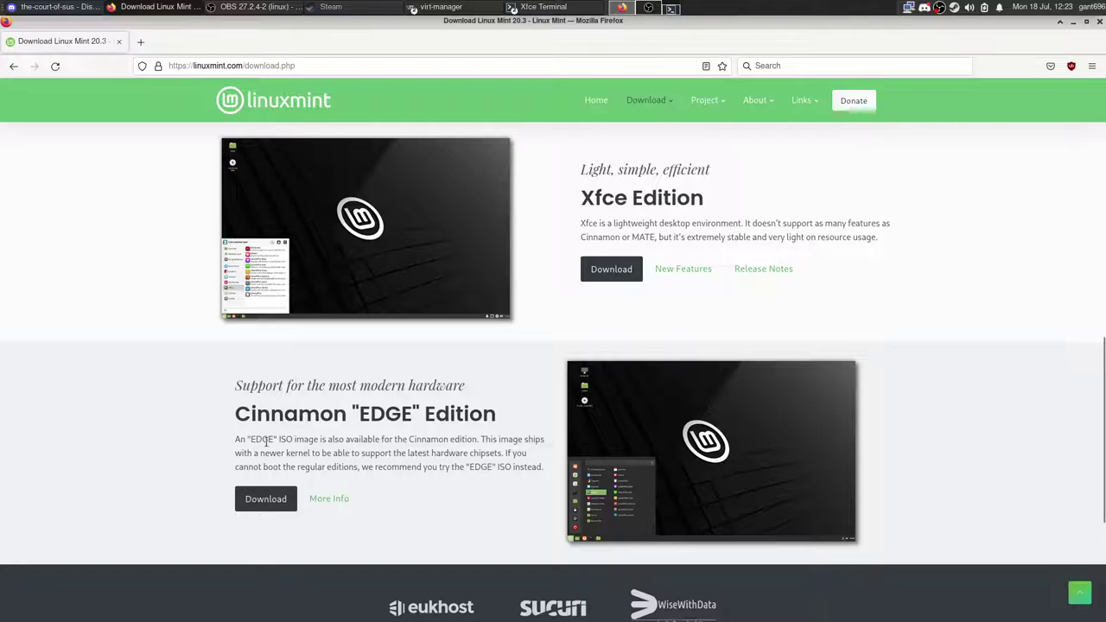
{"action": "scroll", "coordinate": [465, 451], "scroll_direction": "up", "scroll_amount": 6}
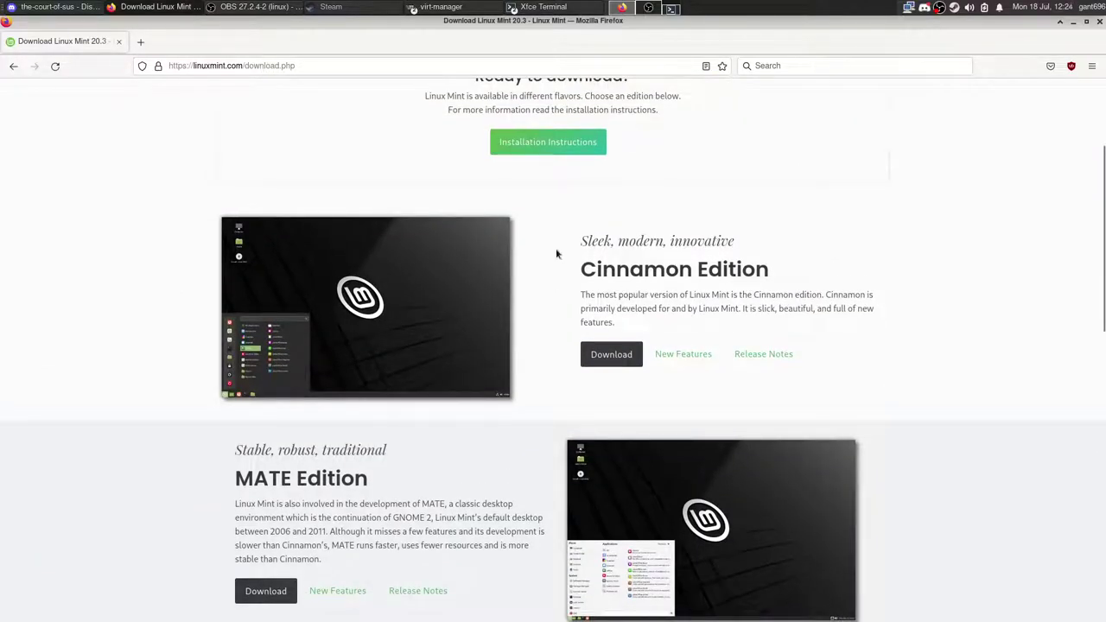
{"action": "scroll", "coordinate": [548, 296], "scroll_direction": "down", "scroll_amount": 3}
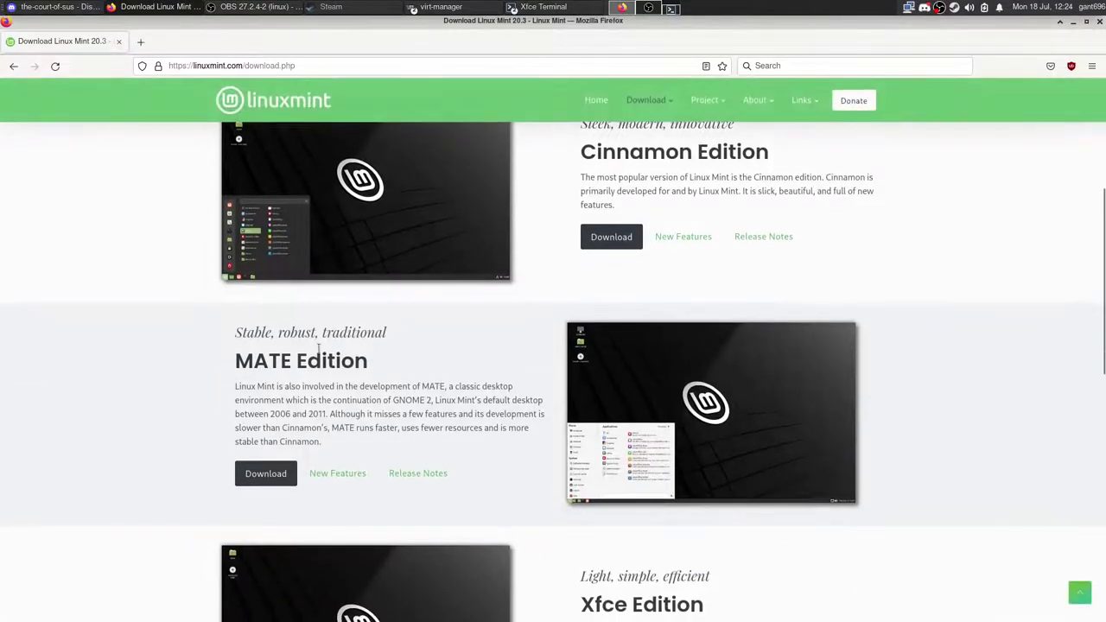
{"action": "scroll", "coordinate": [319, 369], "scroll_direction": "down", "scroll_amount": 2}
{"action": "scroll", "coordinate": [319, 370], "scroll_direction": "down", "scroll_amount": 2}
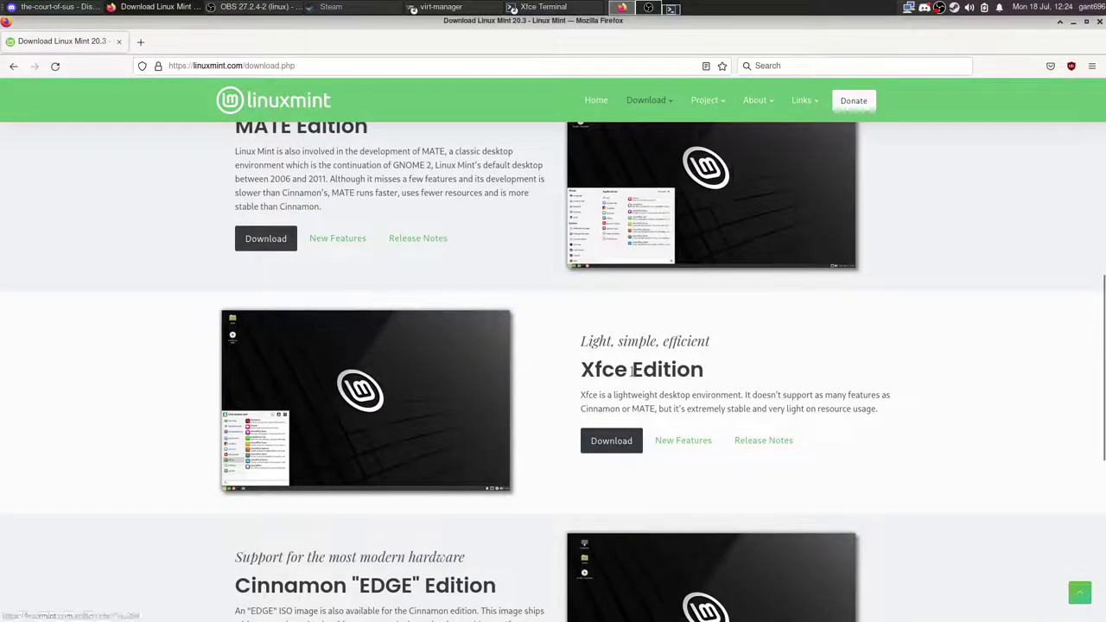
{"action": "left_click", "coordinate": [318, 403]}
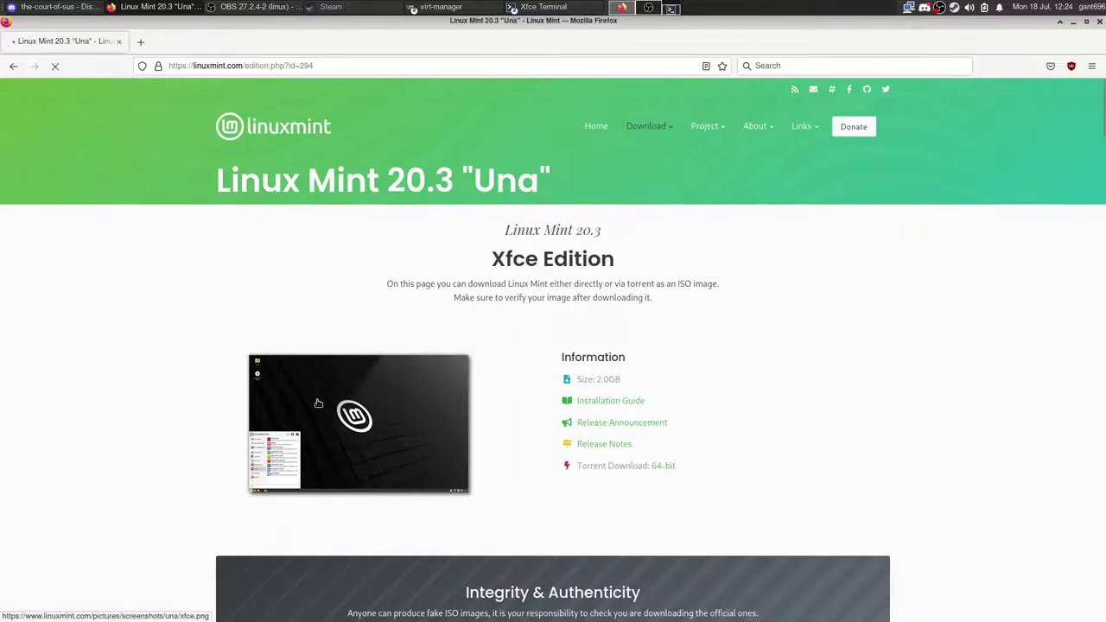
{"action": "key", "text": "alt+Left"}
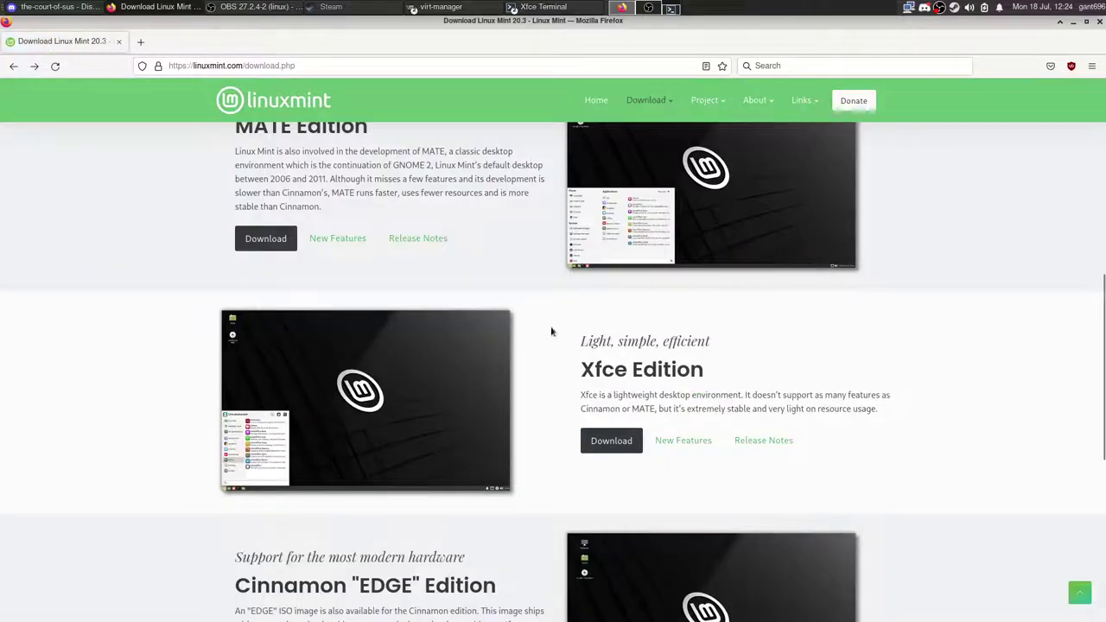
{"action": "scroll", "coordinate": [536, 367], "scroll_direction": "up", "scroll_amount": 2}
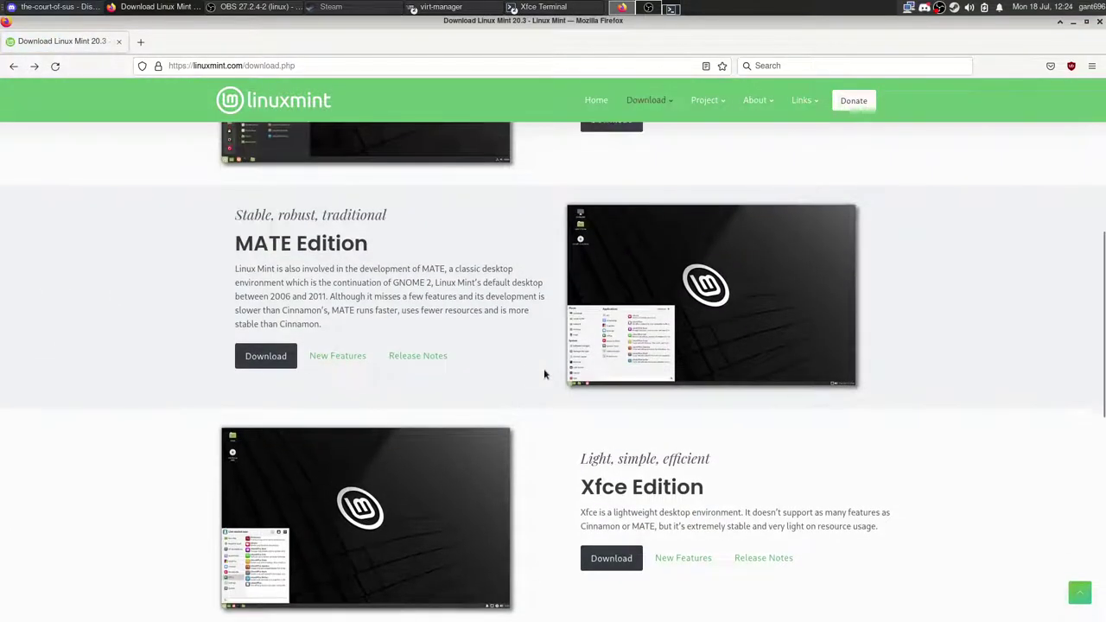
{"action": "scroll", "coordinate": [544, 368], "scroll_direction": "up", "scroll_amount": 1}
{"action": "scroll", "coordinate": [544, 370], "scroll_direction": "up", "scroll_amount": 3}
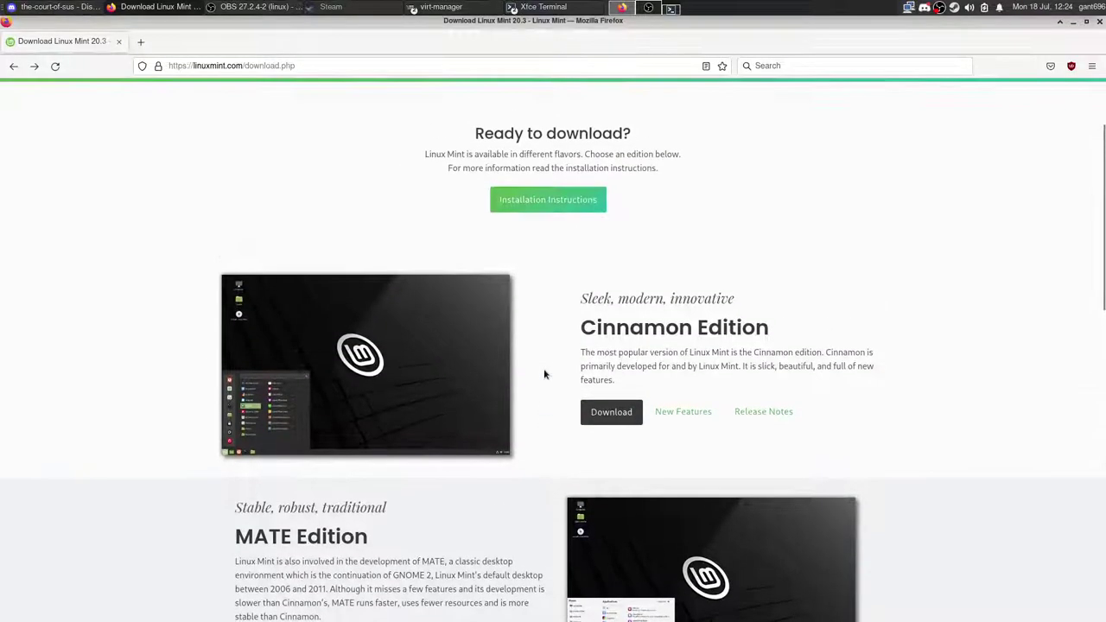
{"action": "scroll", "coordinate": [544, 372], "scroll_direction": "down", "scroll_amount": 8}
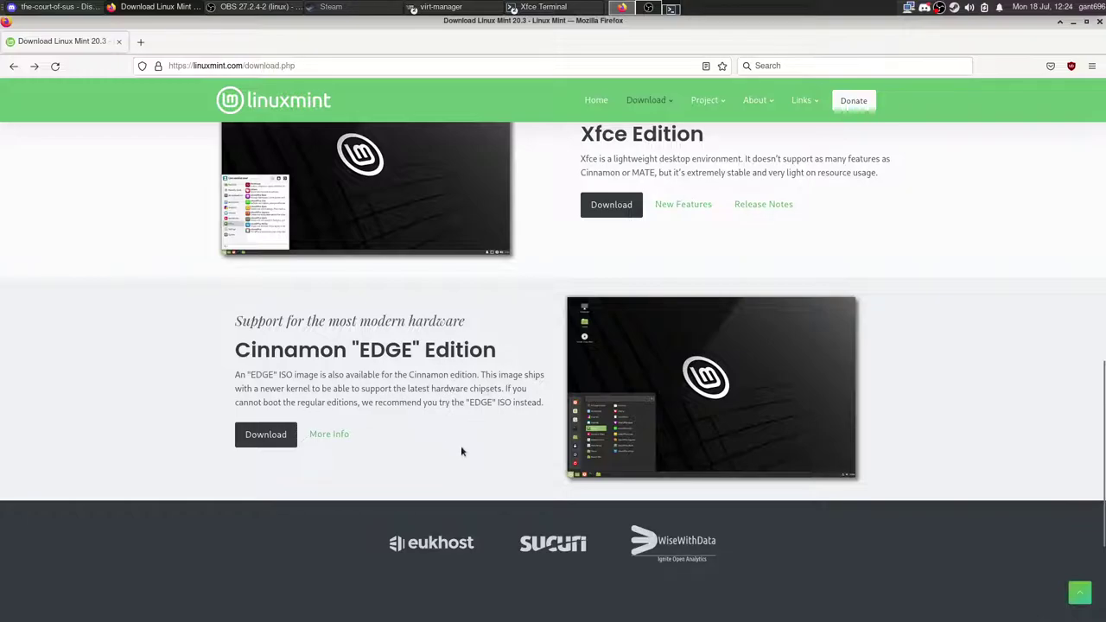
{"action": "scroll", "coordinate": [531, 472], "scroll_direction": "up", "scroll_amount": 5}
{"action": "scroll", "coordinate": [532, 475], "scroll_direction": "up", "scroll_amount": 3}
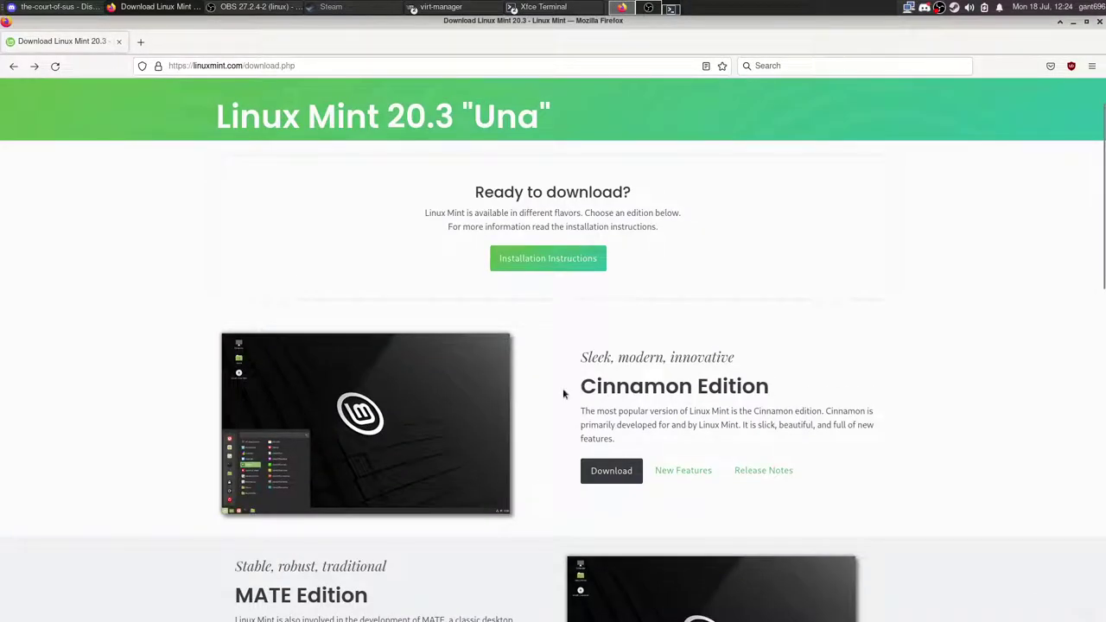
{"action": "scroll", "coordinate": [567, 395], "scroll_direction": "down", "scroll_amount": 1}
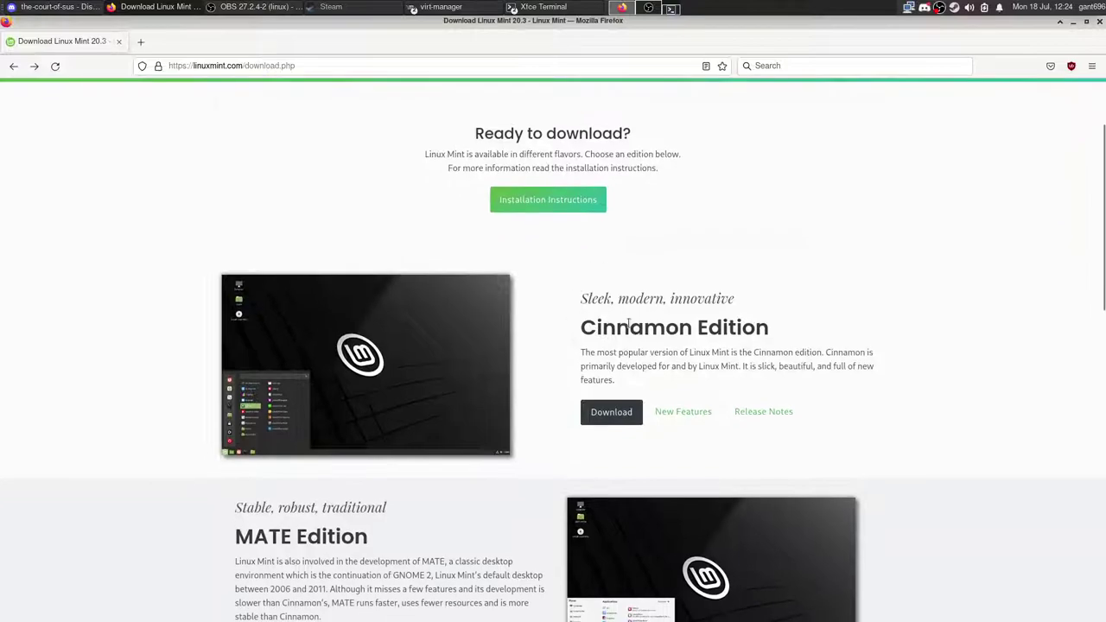
Step: Open the Linux Mint 20.3 Cinnamon Edition download page, browse its mirrors, then switch to the VM console
{"action": "left_click", "coordinate": [614, 413]}
{"action": "scroll", "coordinate": [417, 361], "scroll_direction": "down", "scroll_amount": 2}
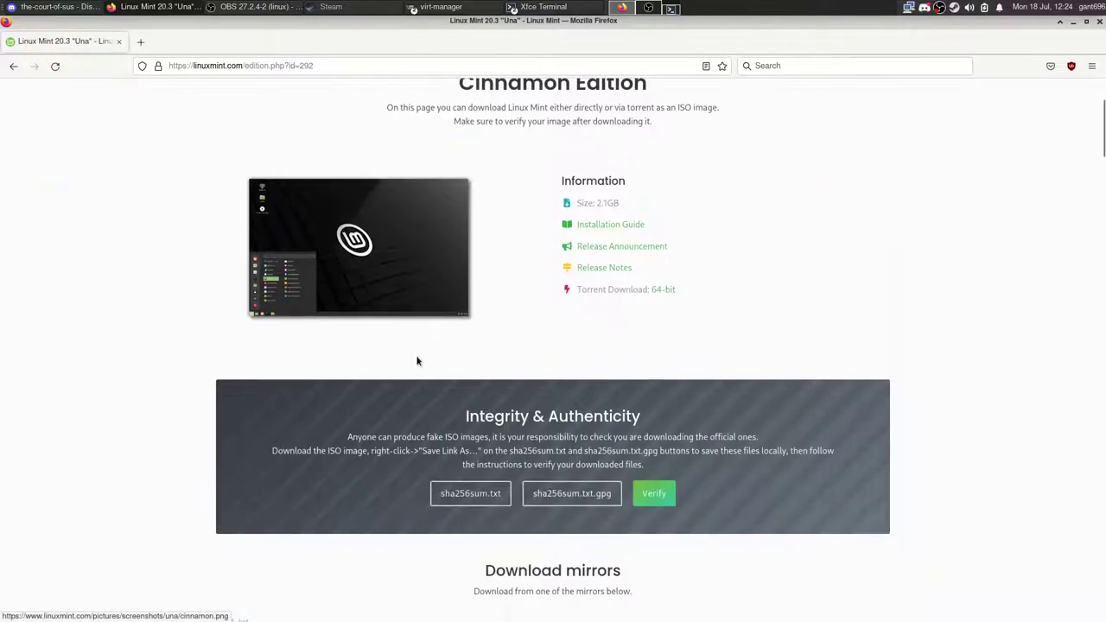
{"action": "scroll", "coordinate": [524, 349], "scroll_direction": "up", "scroll_amount": 2}
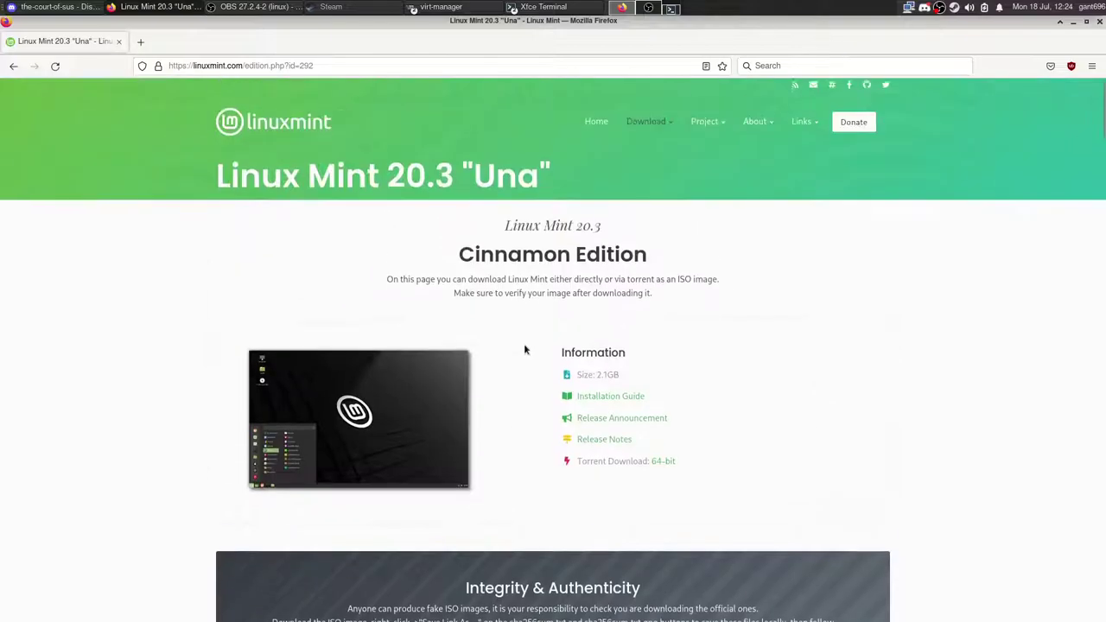
{"action": "scroll", "coordinate": [524, 349], "scroll_direction": "down", "scroll_amount": 1}
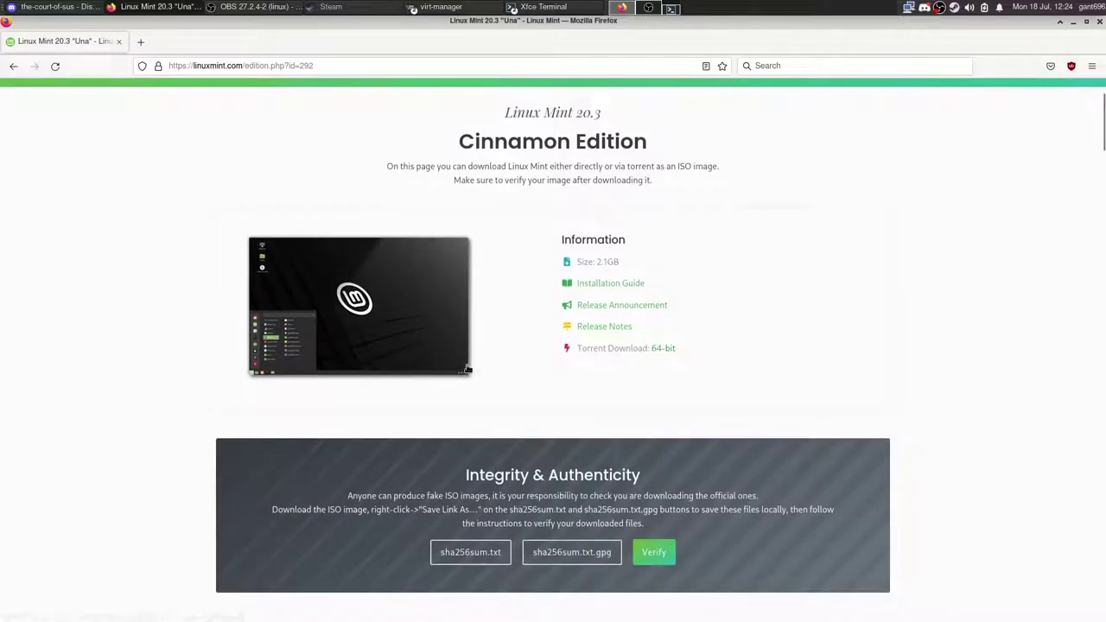
{"action": "scroll", "coordinate": [366, 354], "scroll_direction": "down", "scroll_amount": 5}
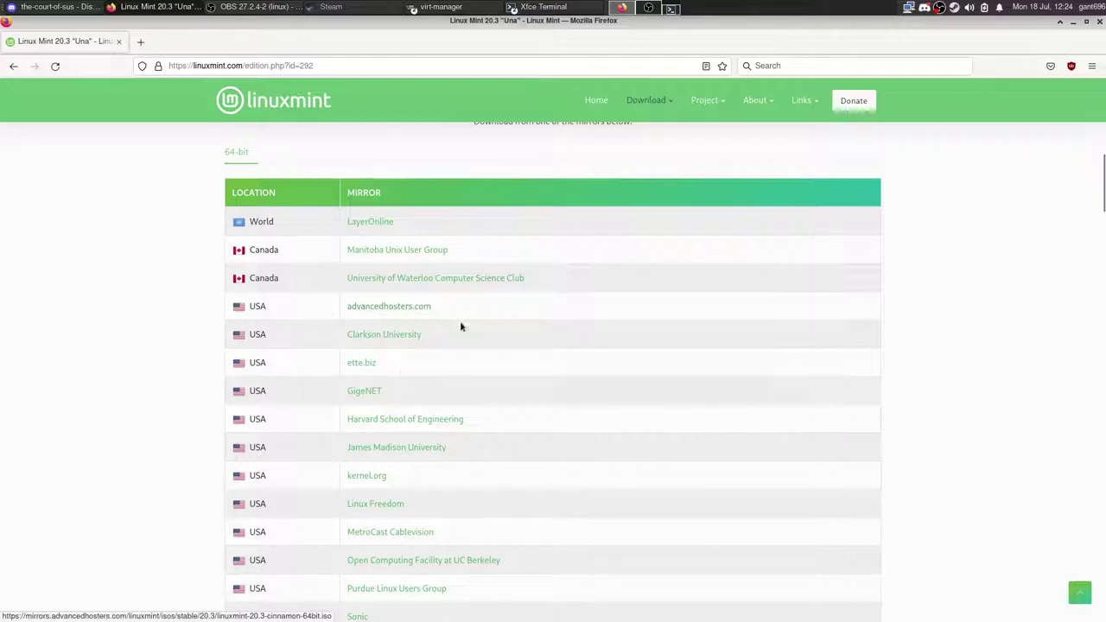
{"action": "scroll", "coordinate": [459, 432], "scroll_direction": "up", "scroll_amount": 8}
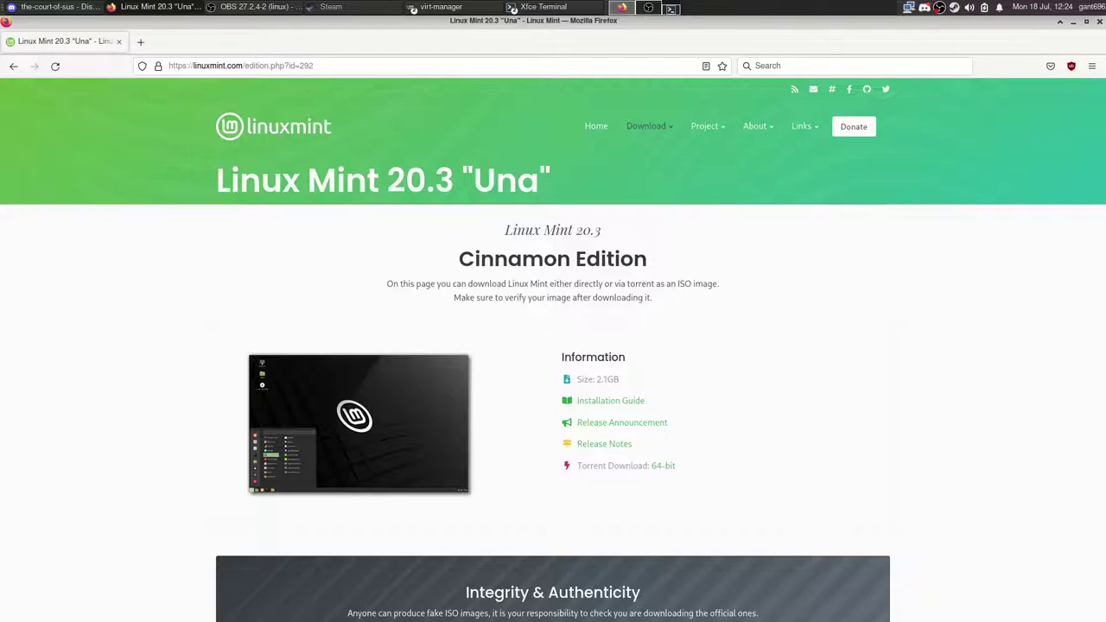
{"action": "key", "text": "alt+Tab"}
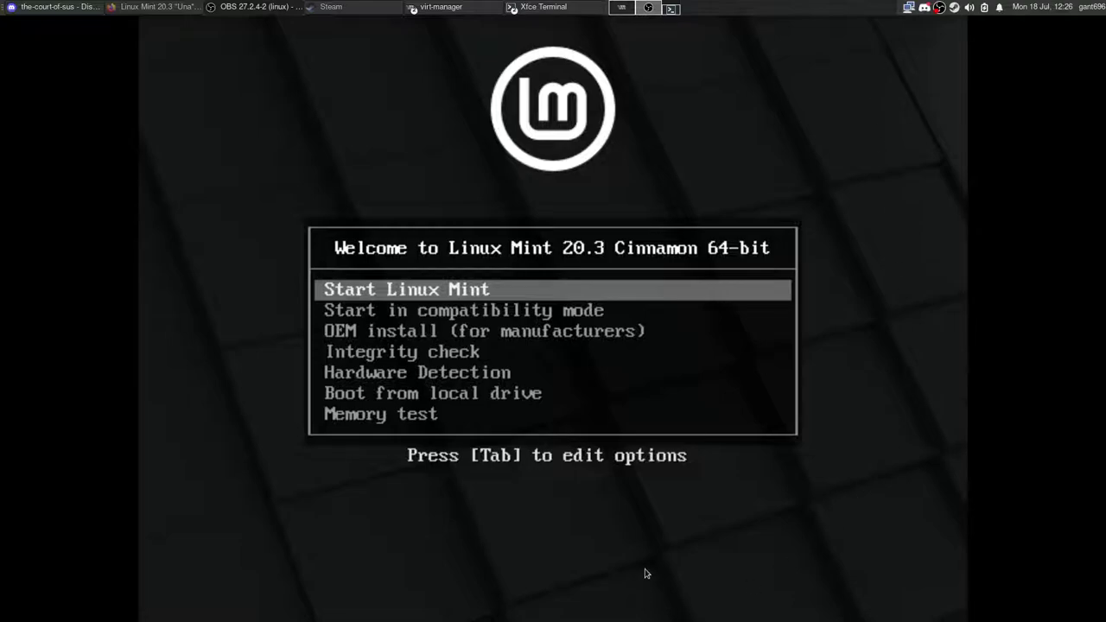
Step: Focus the VM console and move between Start Linux Mint and the compatibility mode entry
{"action": "left_click", "coordinate": [647, 573]}
{"action": "key", "text": "Down"}
{"action": "key", "text": "Up"}
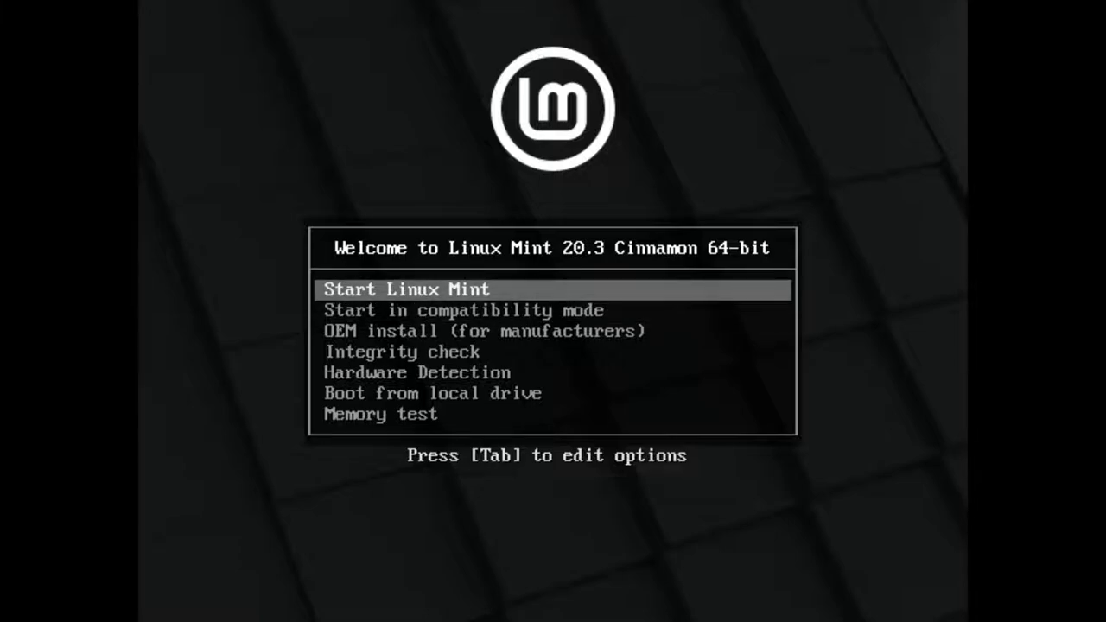
{"action": "key", "text": "Down"}
{"action": "key", "text": "Up"}
{"action": "key", "text": "Down"}
{"action": "key", "text": "Up"}
Step: Step through OEM install, Hardware Detection, Memory test and Boot from local drive, ending on Start Linux Mint
{"action": "key", "text": "Down"}
{"action": "key", "text": "Up"}
{"action": "key", "text": "Down"}
{"action": "key", "text": "Down"}
{"action": "key", "text": "Up"}
{"action": "key", "text": "Down"}
{"action": "key", "text": "Down"}
{"action": "key", "text": "Down"}
{"action": "key", "text": "Down"}
{"action": "key", "text": "Down"}
{"action": "key", "text": "Up"}
{"action": "key", "text": "Up"}
{"action": "key", "text": "Up"}
{"action": "key", "text": "Up"}
{"action": "key", "text": "Up"}
{"action": "key", "text": "Up"}
{"action": "key", "text": "Down"}
{"action": "key", "text": "Down"}
{"action": "key", "text": "Down"}
{"action": "key", "text": "Down"}
{"action": "key", "text": "Down"}
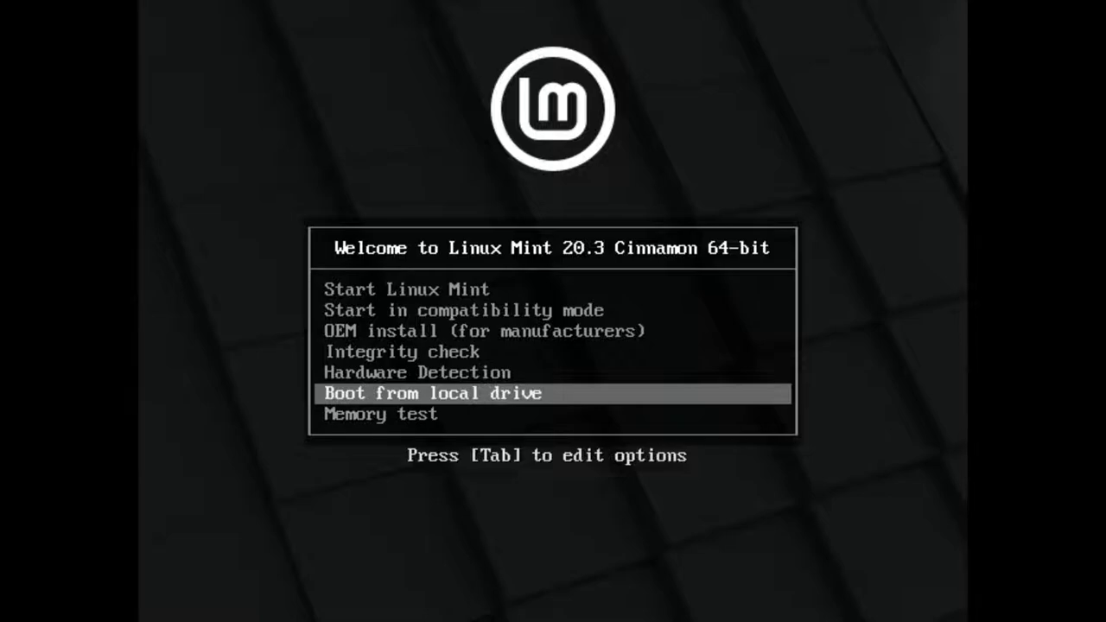
{"action": "key", "text": "Up"}
{"action": "key", "text": "Down"}
{"action": "key", "text": "Up"}
{"action": "key", "text": "Up"}
{"action": "key", "text": "Up"}
{"action": "key", "text": "Up"}
{"action": "key", "text": "Up"}
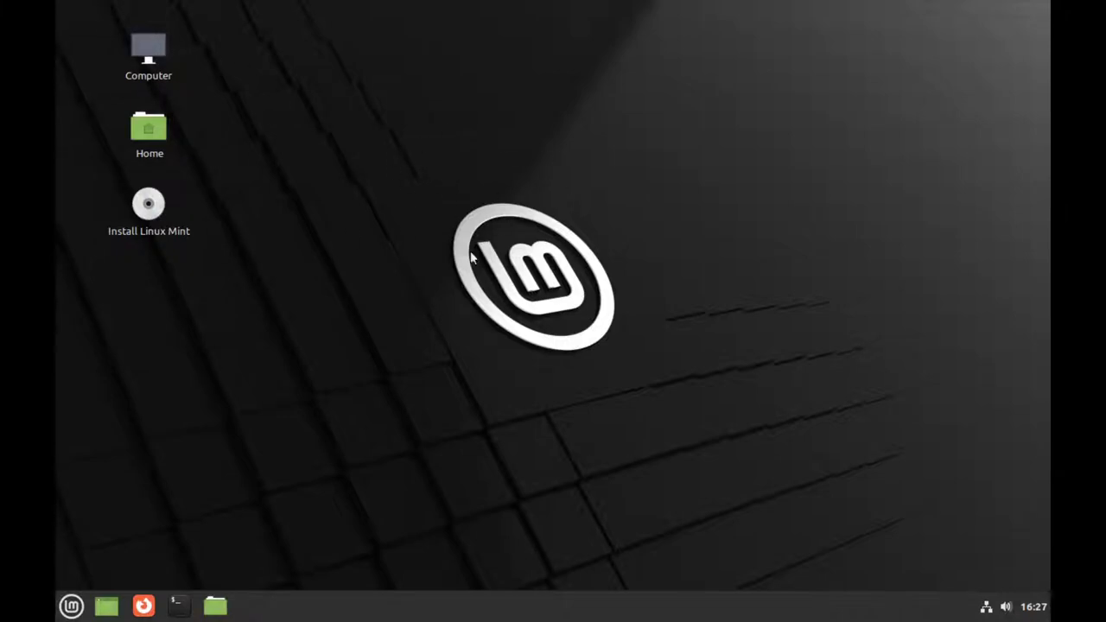
{"action": "left_click", "coordinate": [72, 605]}
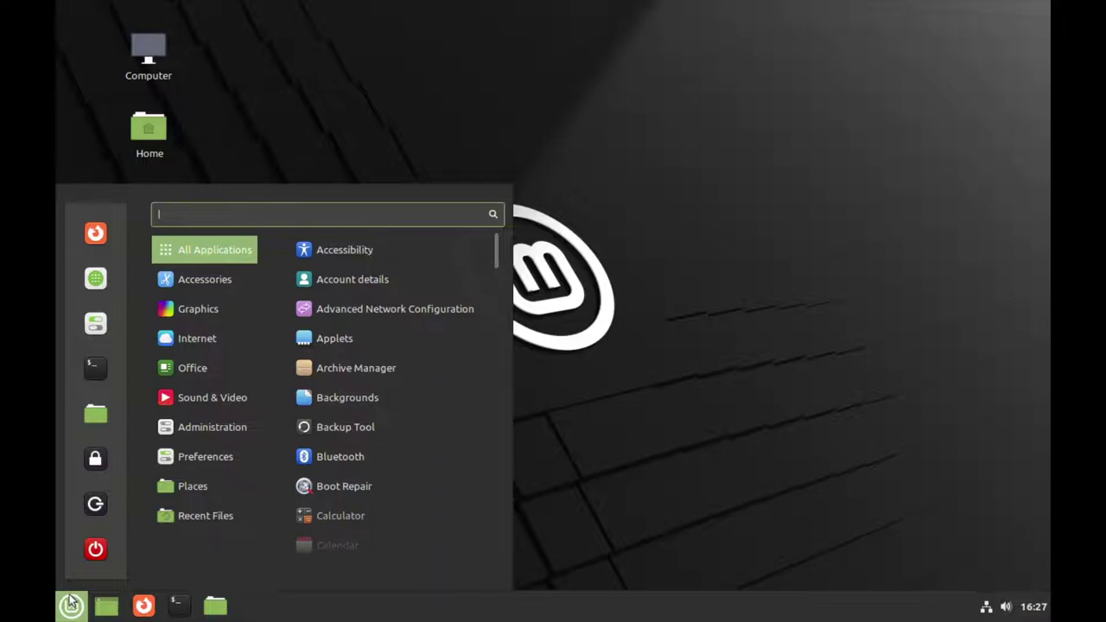
{"action": "left_click", "coordinate": [72, 605]}
{"action": "left_click_drag", "start_coordinate": [415, 172], "coordinate": [597, 216]}
{"action": "left_click_drag", "start_coordinate": [432, 184], "coordinate": [639, 377]}
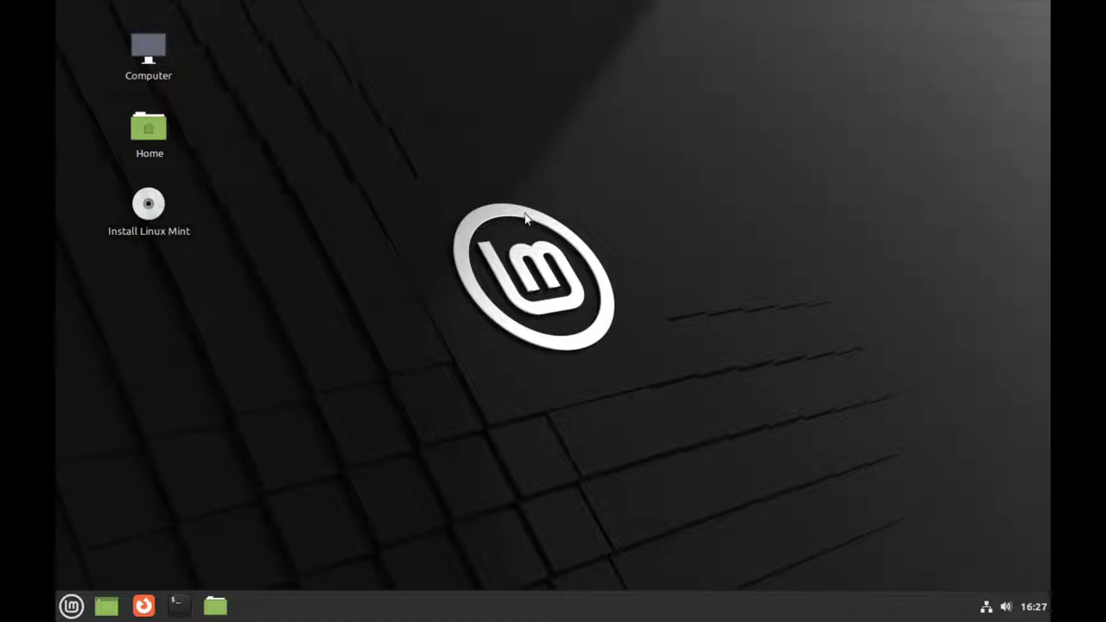
{"action": "left_click_drag", "start_coordinate": [433, 192], "coordinate": [299, 268]}
{"action": "left_click", "coordinate": [70, 606]}
{"action": "left_click", "coordinate": [70, 606]}
{"action": "left_click", "coordinate": [71, 605]}
{"action": "left_click", "coordinate": [72, 605]}
{"action": "left_click", "coordinate": [71, 605]}
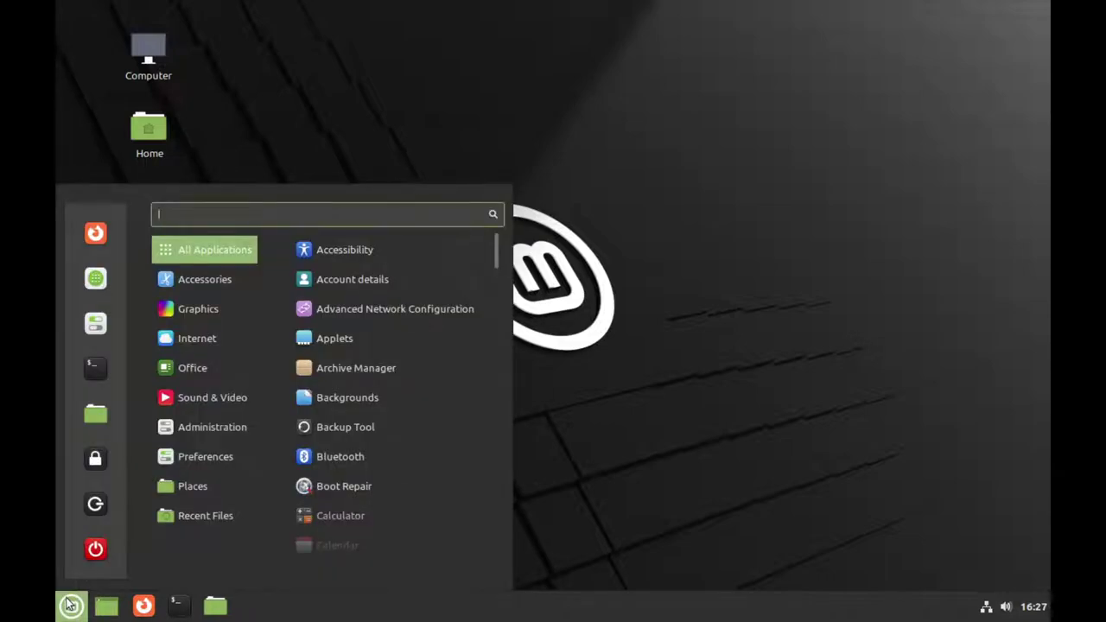
{"action": "left_click", "coordinate": [70, 605]}
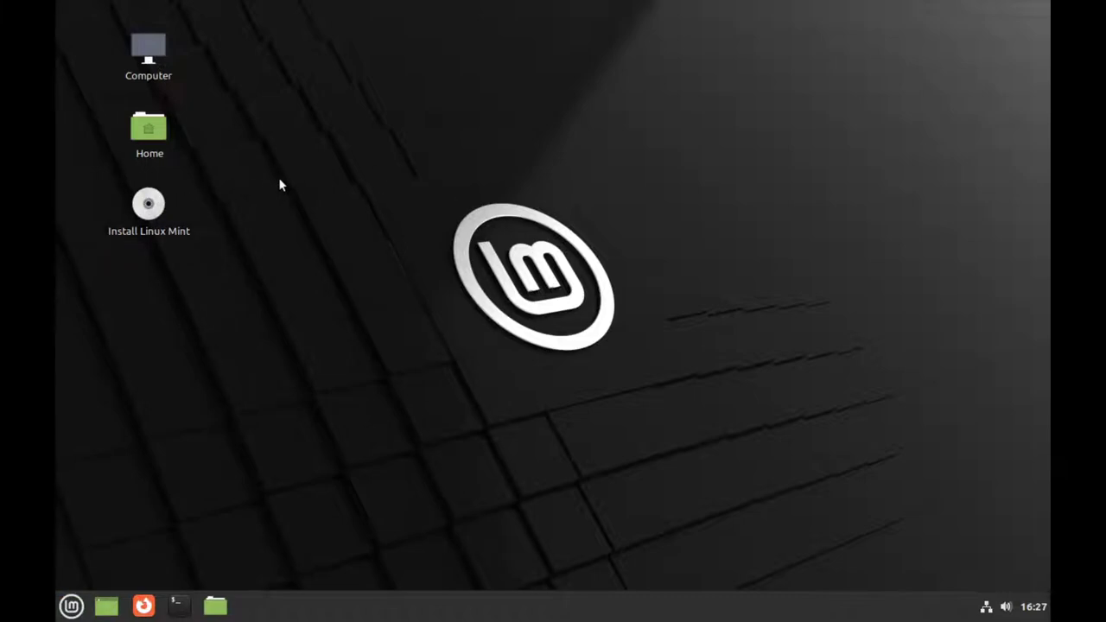
Step: Launch the Linux Mint installer and accept English language and the English (US) keyboard layout
{"action": "double_click", "coordinate": [148, 205]}
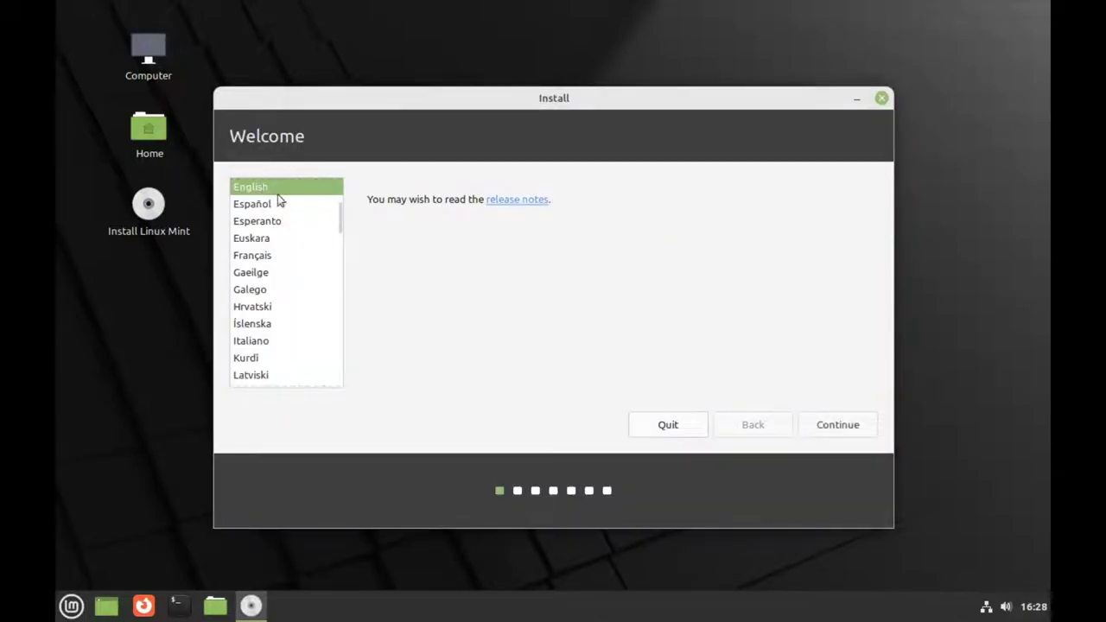
{"action": "left_click", "coordinate": [838, 422]}
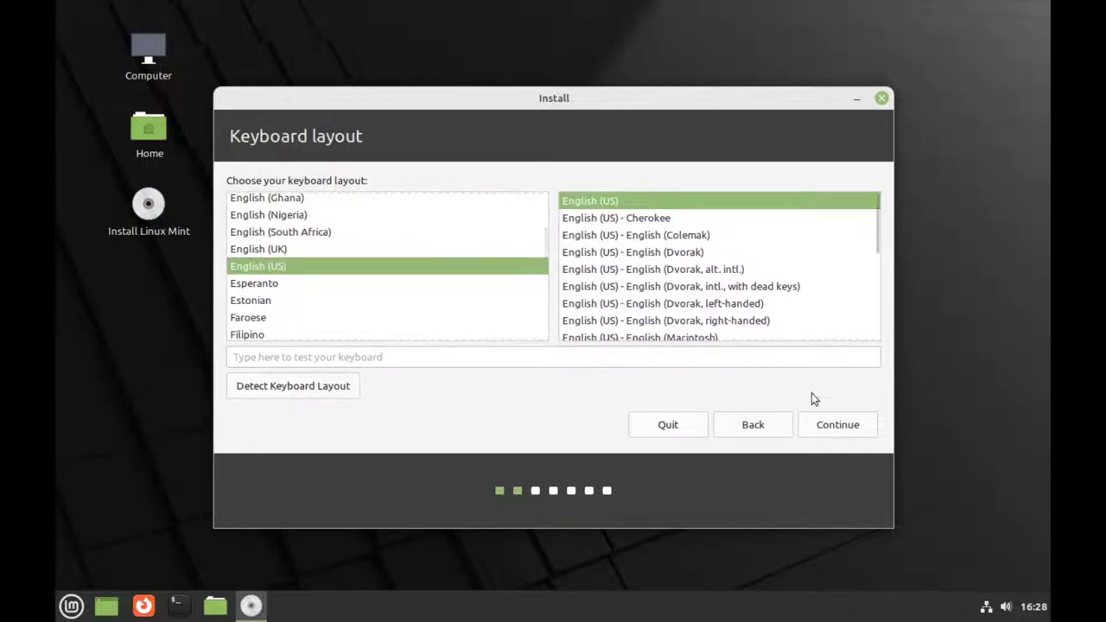
{"action": "left_click", "coordinate": [840, 431]}
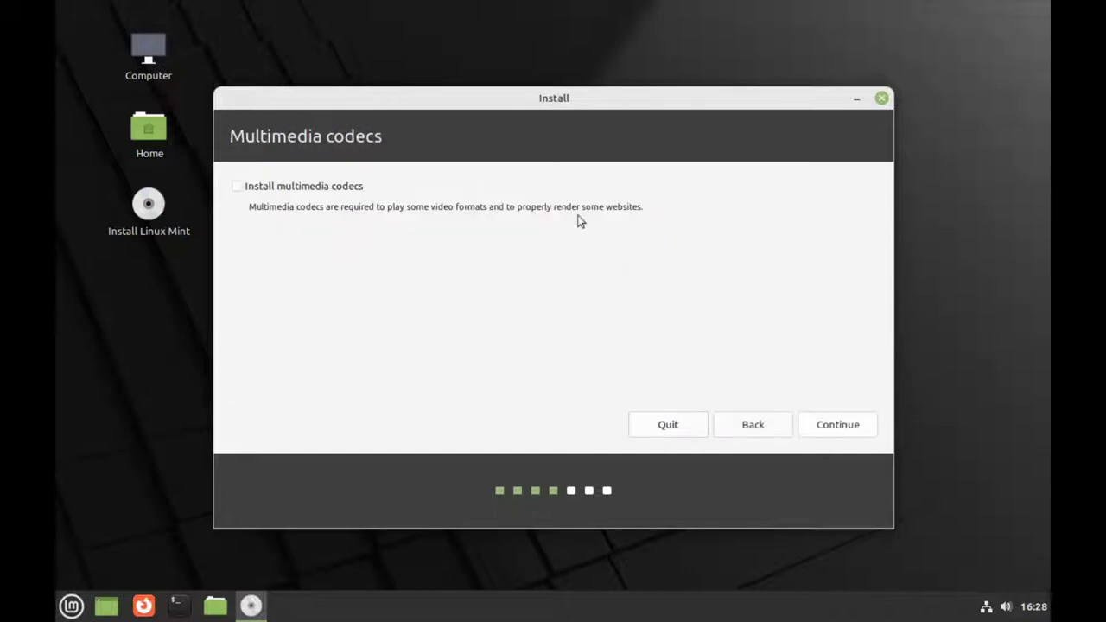
Step: Tick Install multimedia codecs and continue to the installation type step
{"action": "left_click", "coordinate": [321, 187]}
{"action": "left_click_drag", "start_coordinate": [412, 209], "coordinate": [627, 207]}
{"action": "left_click", "coordinate": [628, 207]}
{"action": "left_click", "coordinate": [844, 425]}
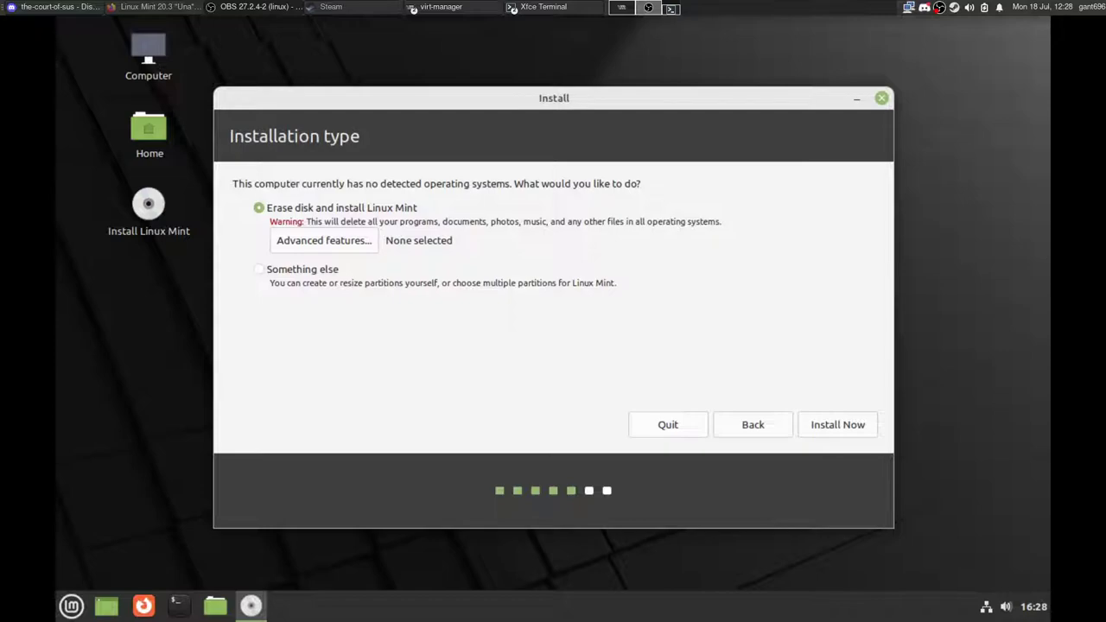
Step: Preview manual partitioning of /dev/vda, go back, and install with Erase disk and install Linux Mint
{"action": "left_click_drag", "start_coordinate": [796, 96], "coordinate": [775, 76]}
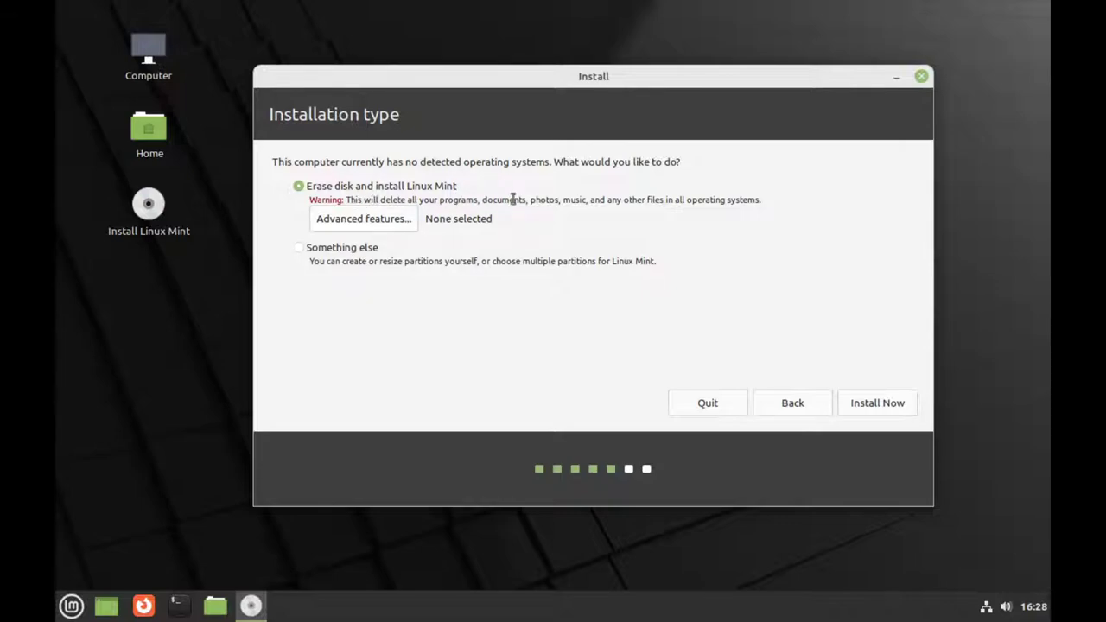
{"action": "left_click", "coordinate": [369, 249]}
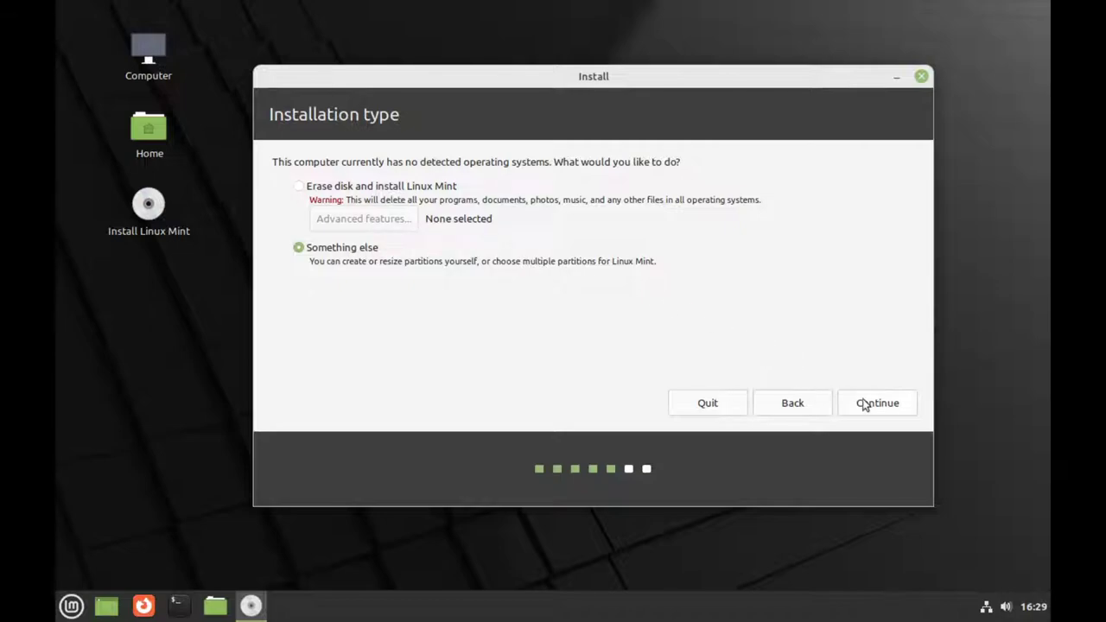
{"action": "left_click", "coordinate": [871, 405]}
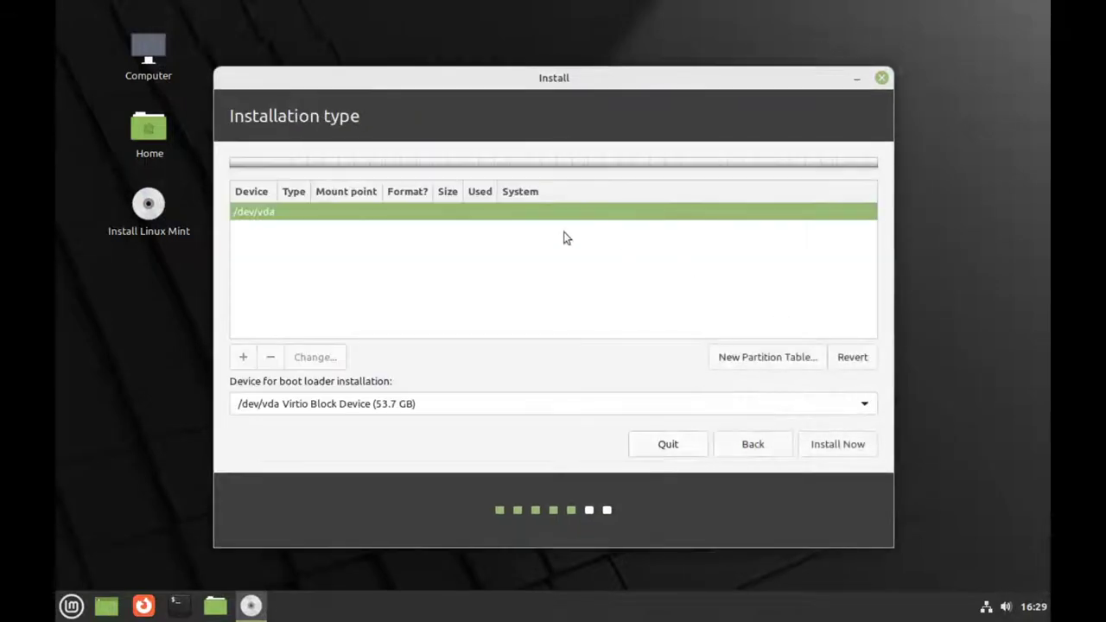
{"action": "left_click", "coordinate": [745, 446]}
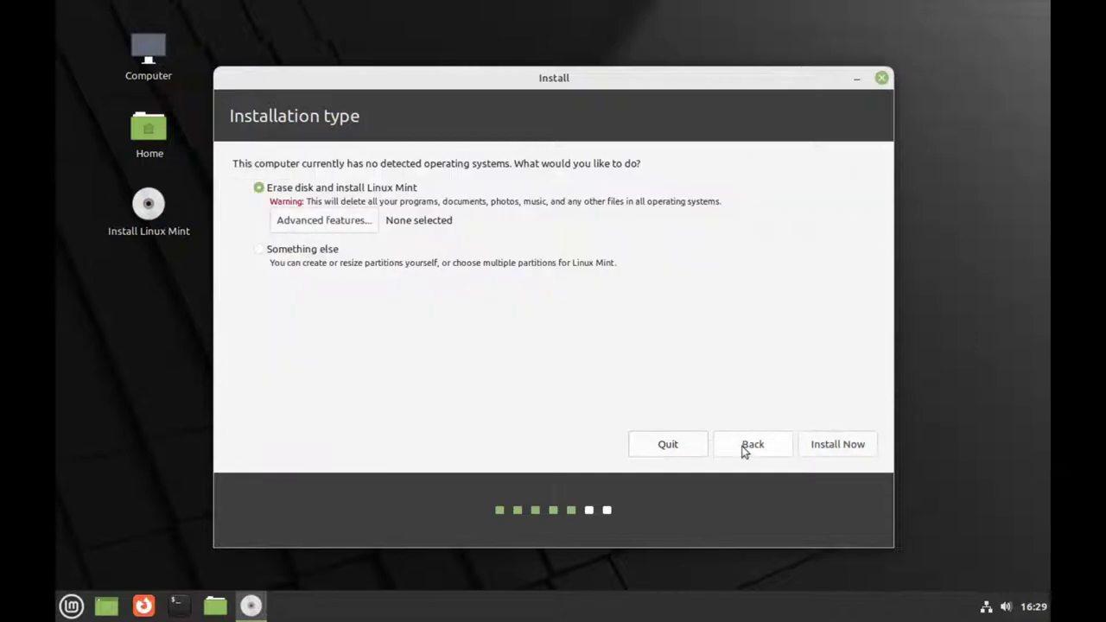
{"action": "left_click", "coordinate": [838, 444]}
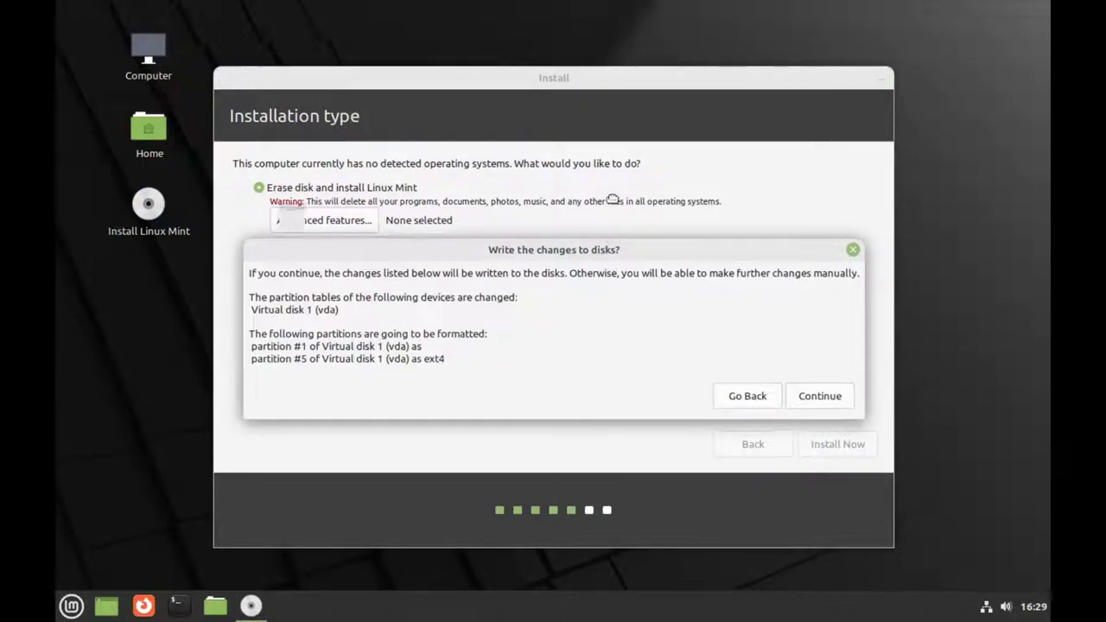
Step: Confirm the partition changes, accept the New York time zone, and enter the user's name
{"action": "left_click", "coordinate": [809, 316]}
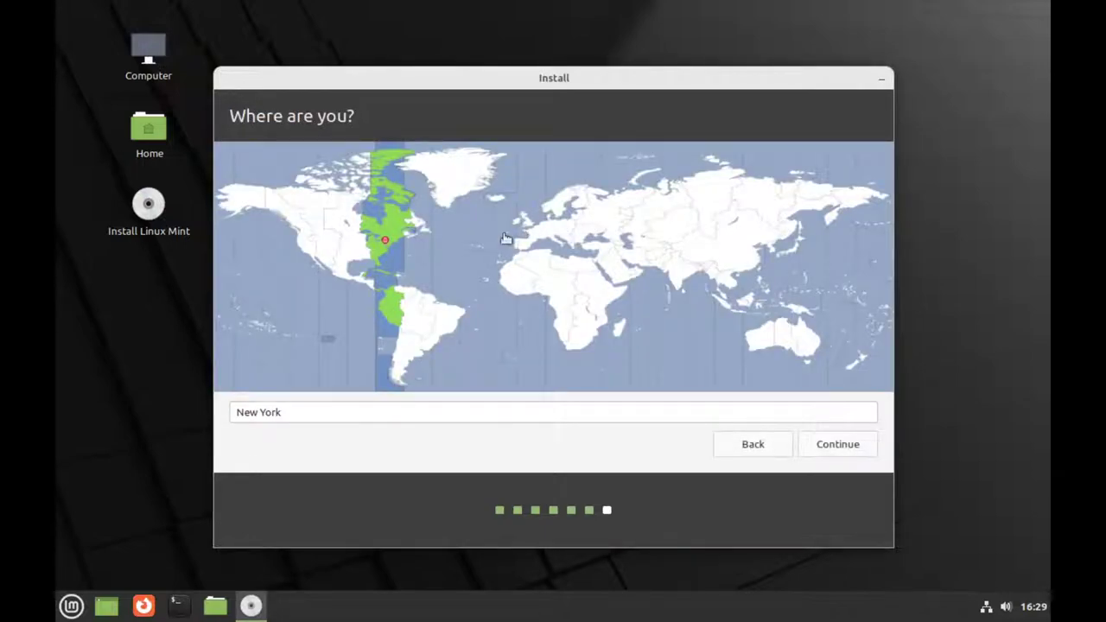
{"action": "left_click", "coordinate": [856, 451]}
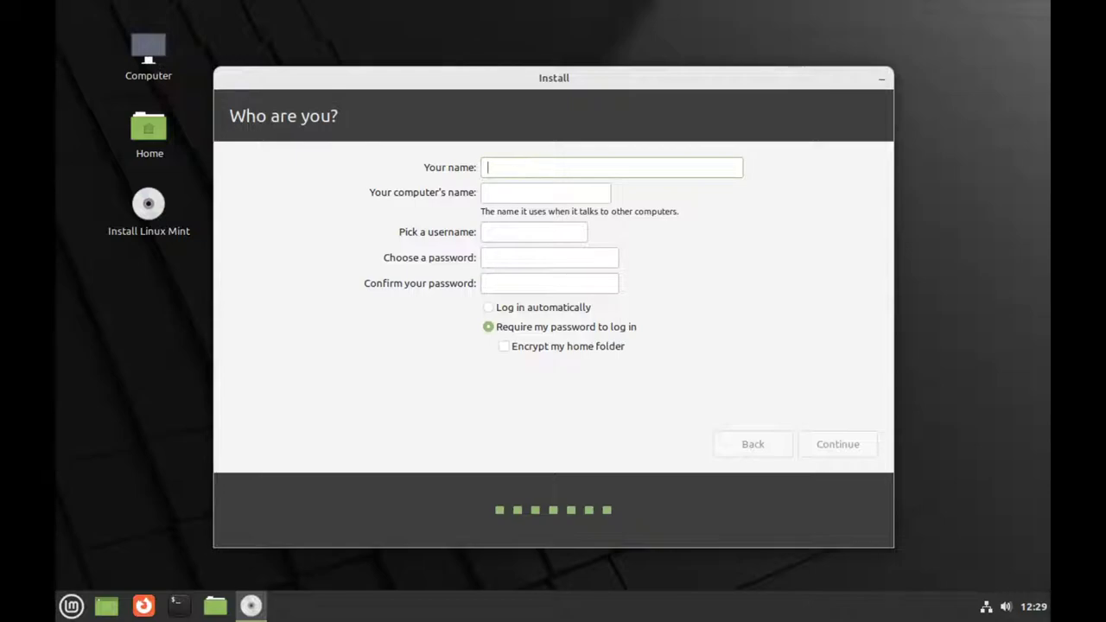
{"action": "type", "text": "senti"}
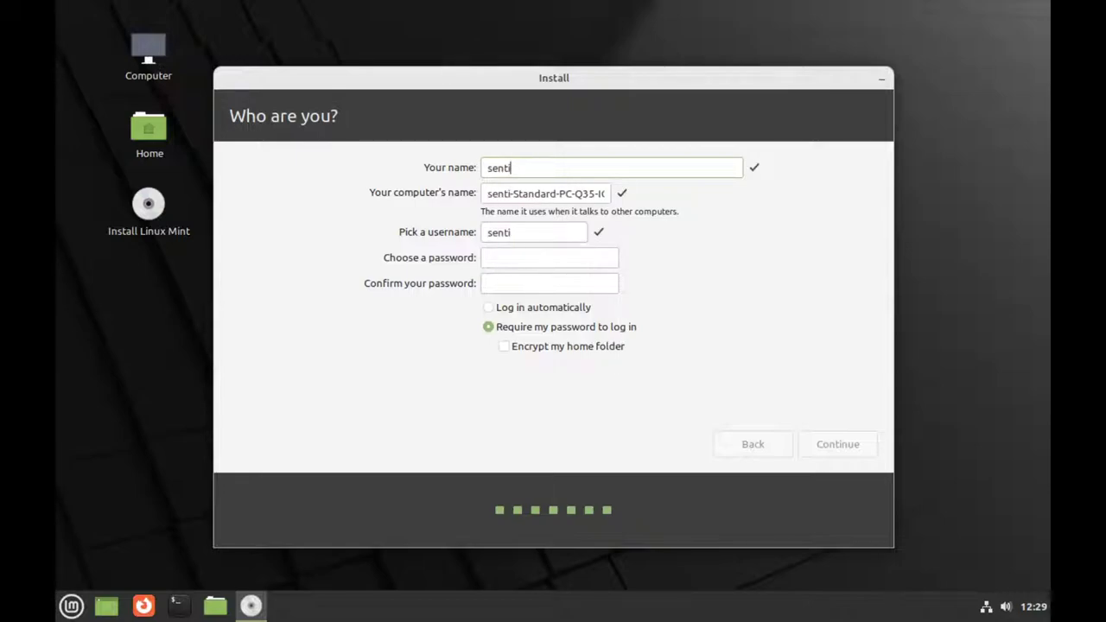
{"action": "type", "text": "nel"}
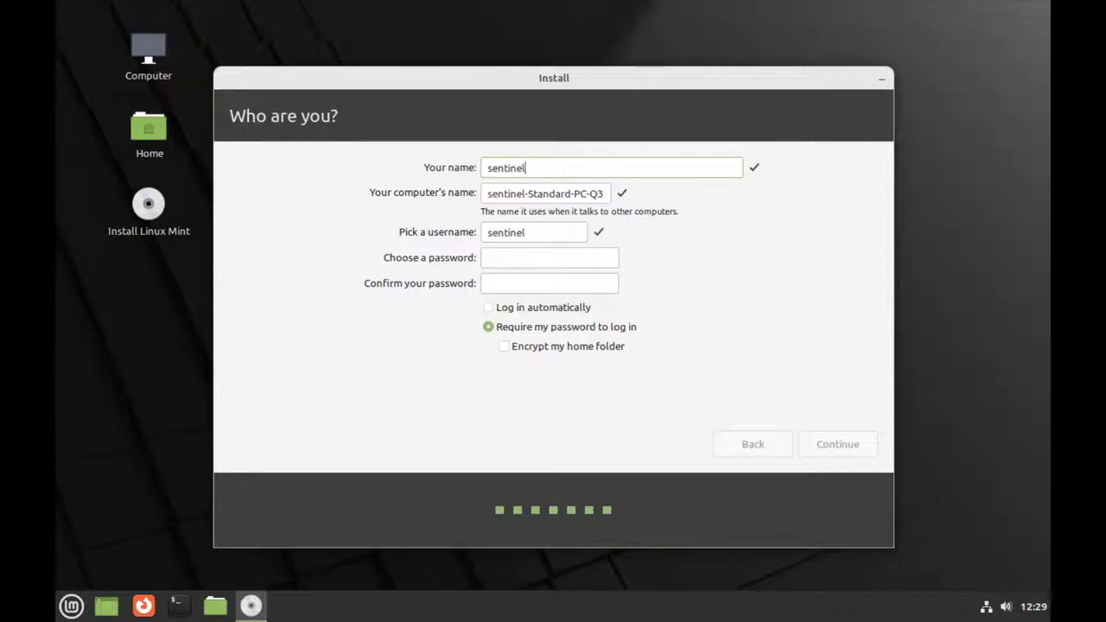
Step: Enter the account password and retype the confirmation until it matches
{"action": "left_click", "coordinate": [511, 258]}
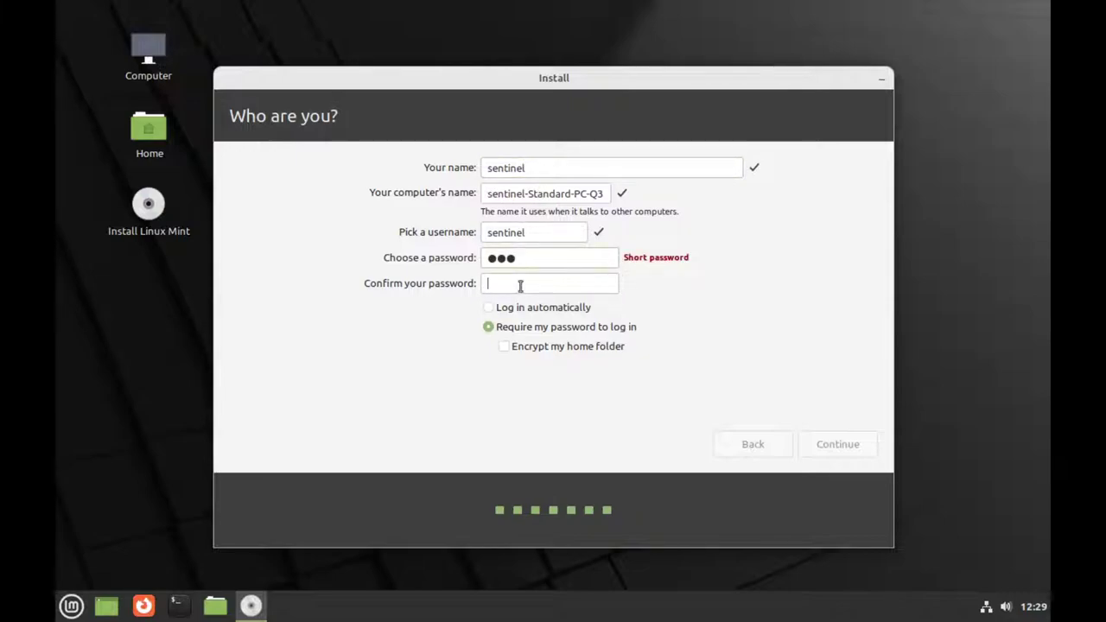
{"action": "left_click", "coordinate": [521, 285]}
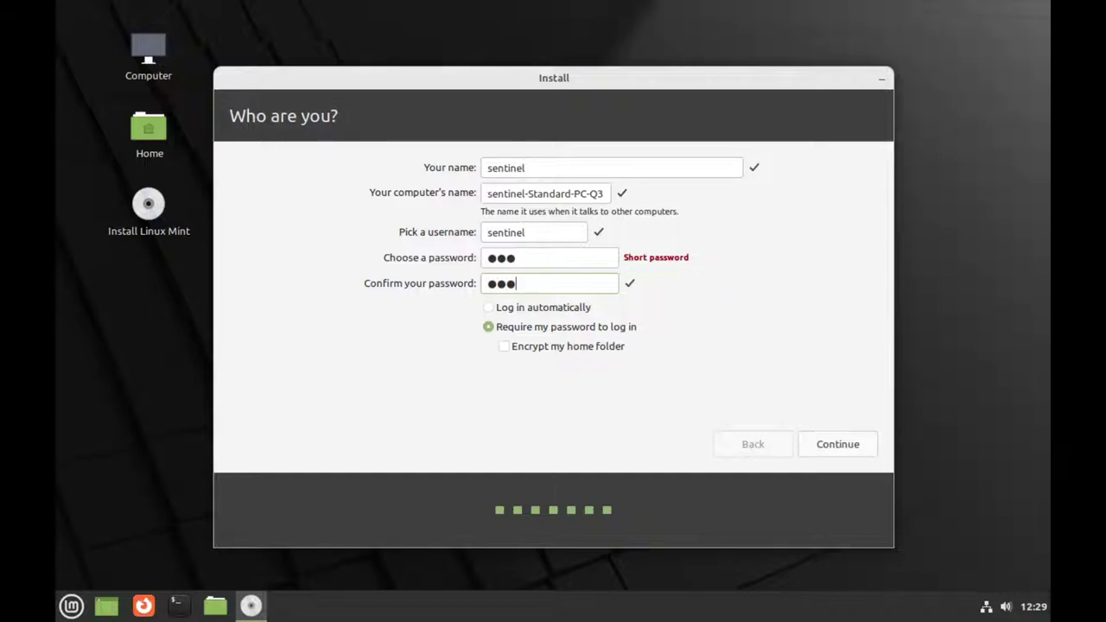
Step: Keep Require my password to log in with home encryption off, and start the installation
{"action": "left_click", "coordinate": [567, 313]}
{"action": "left_click", "coordinate": [567, 329]}
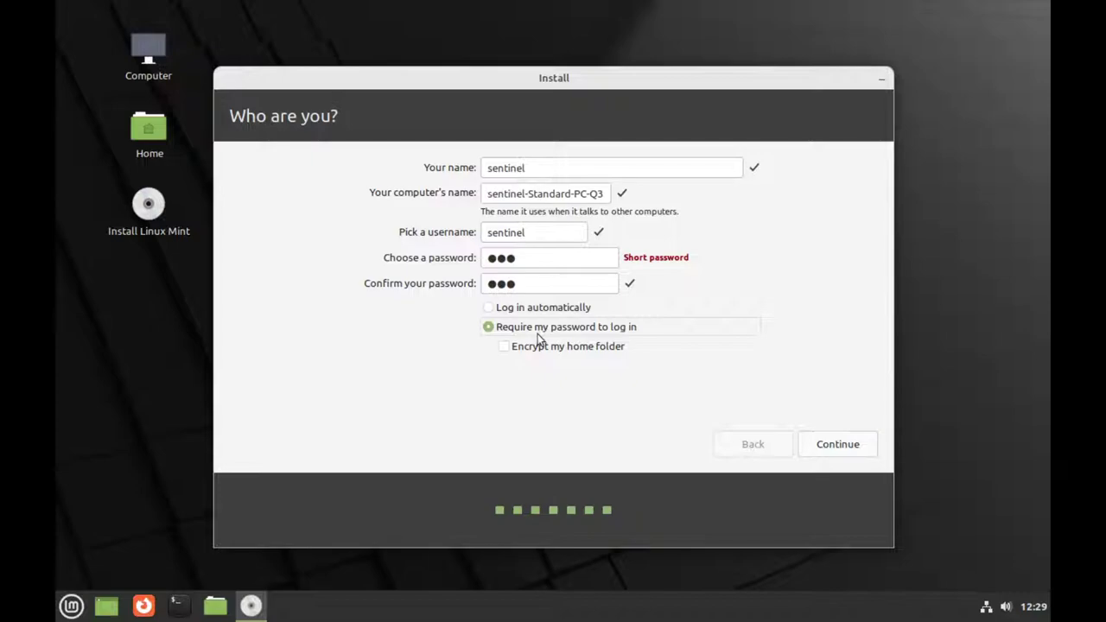
{"action": "left_click", "coordinate": [584, 350]}
{"action": "left_click", "coordinate": [583, 348]}
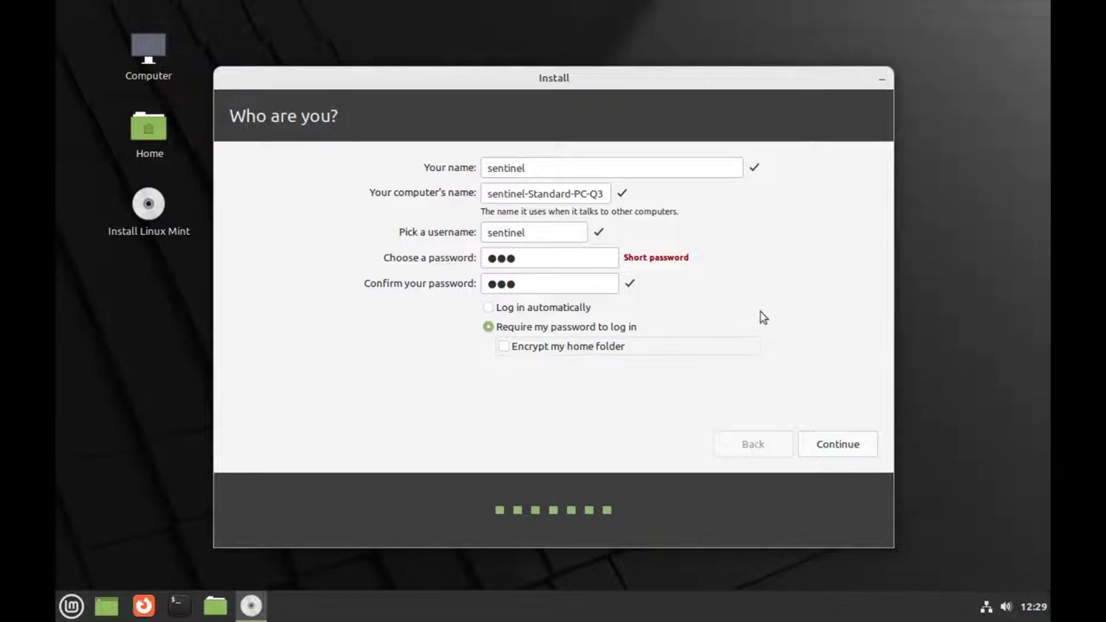
{"action": "left_click", "coordinate": [836, 446]}
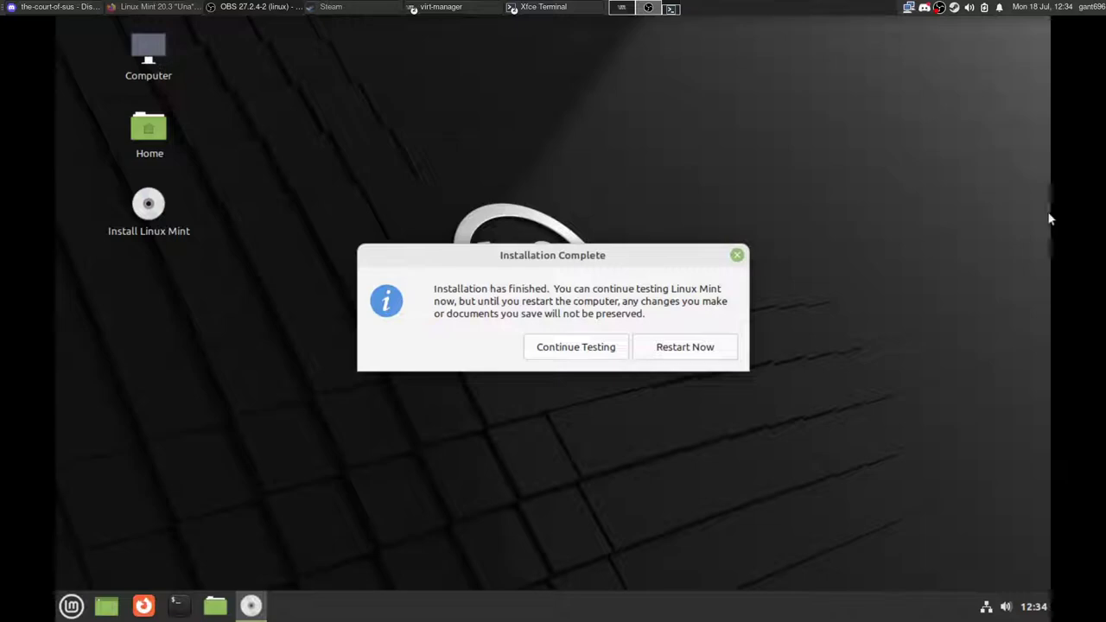
Step: Move the Installation Complete dialog up and restart into the installed system
{"action": "left_click_drag", "start_coordinate": [595, 254], "coordinate": [555, 249]}
{"action": "left_click_drag", "start_coordinate": [628, 250], "coordinate": [627, 220]}
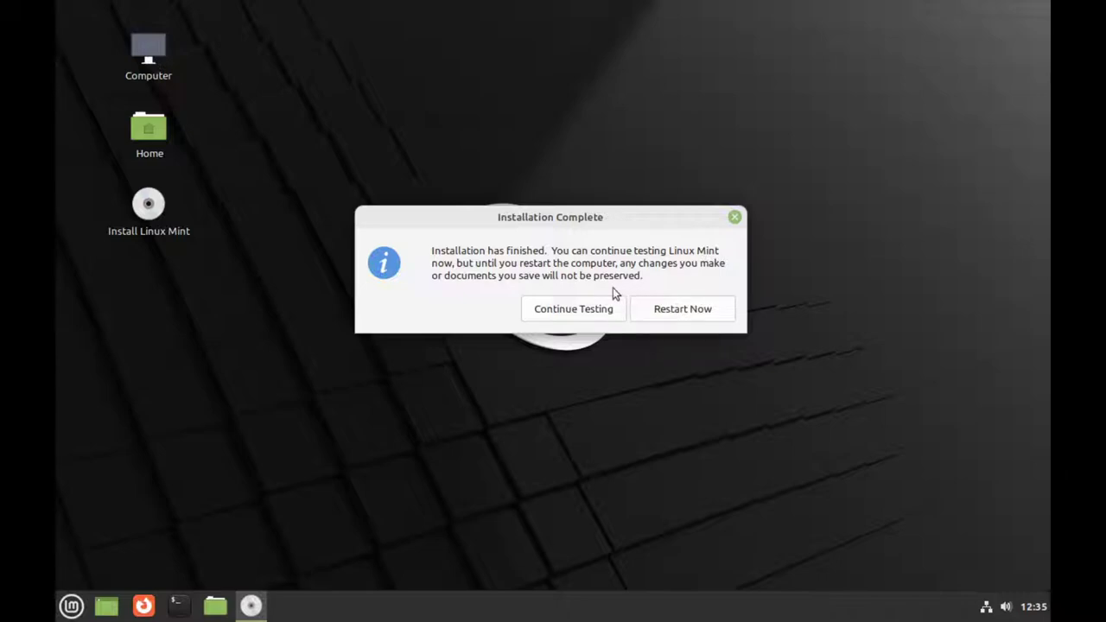
{"action": "left_click", "coordinate": [663, 307]}
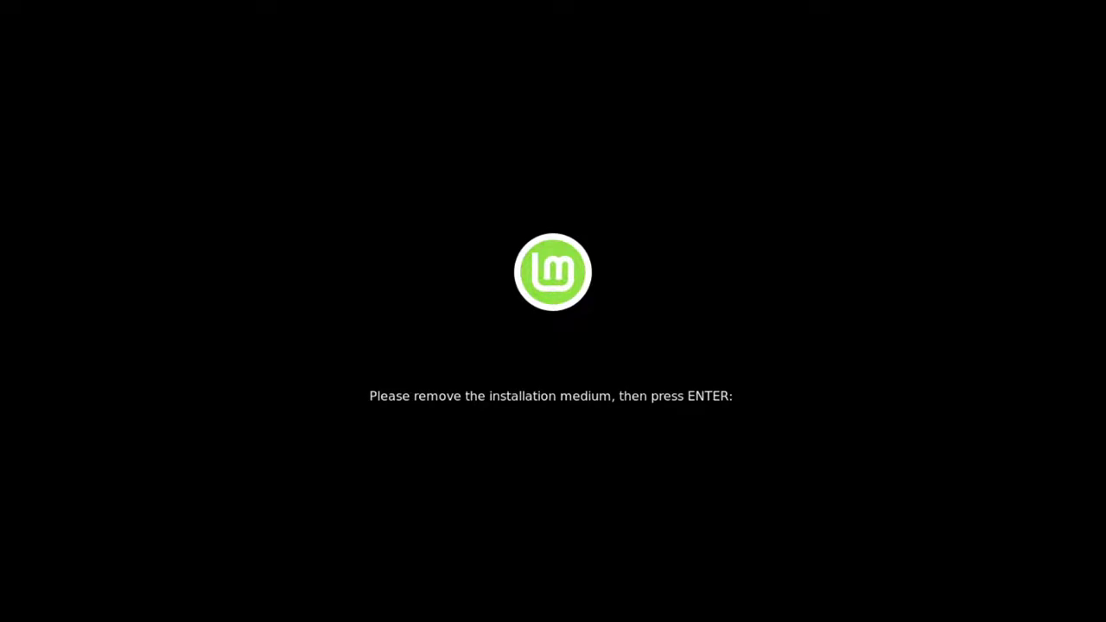
Step: Confirm the remove-installation-medium prompt with Enter to boot the installed Cinnamon desktop
{"action": "key", "text": "Return"}
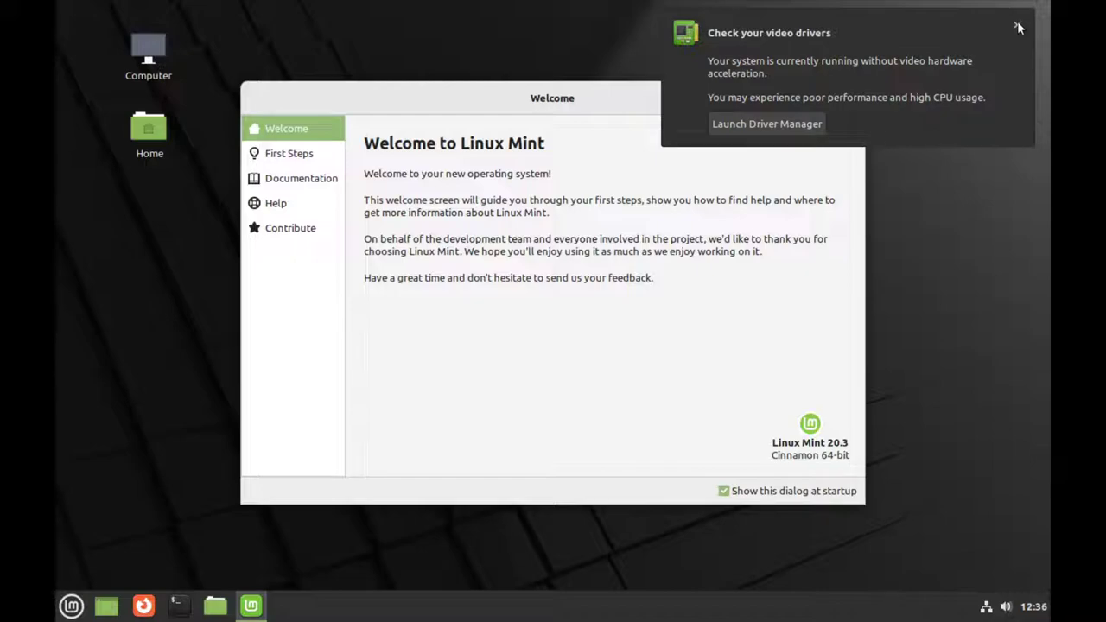
Step: Dismiss the video drivers notification, reposition the Welcome window, and open First Steps
{"action": "left_click", "coordinate": [1017, 27]}
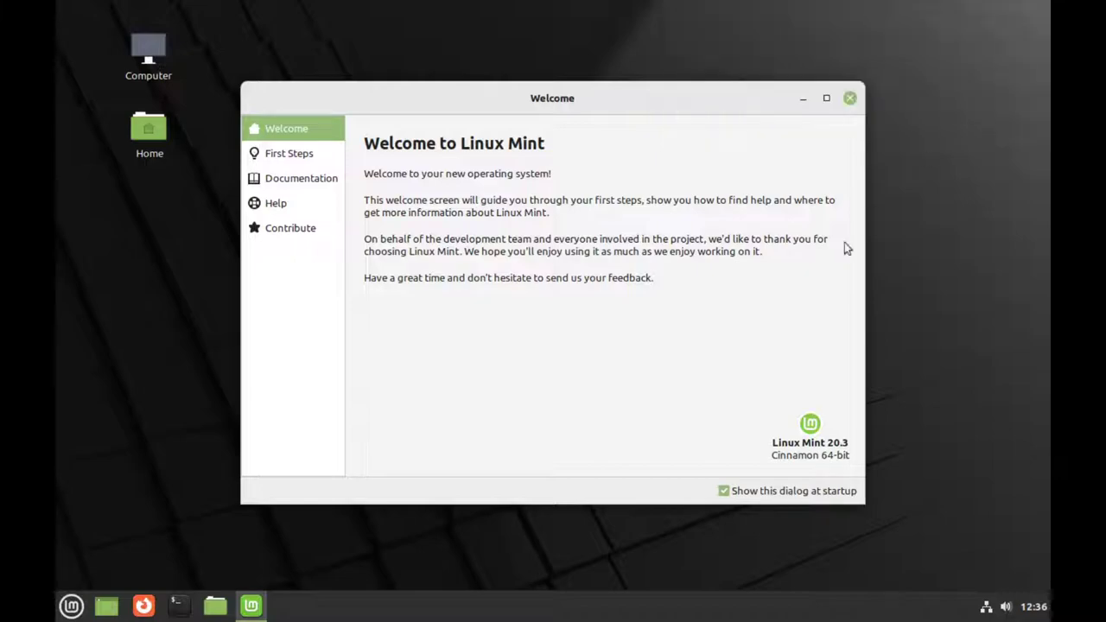
{"action": "mouse_move", "coordinate": [618, 107]}
{"action": "left_mouse_down"}
{"action": "mouse_move", "coordinate": [618, 77]}
{"action": "mouse_move", "coordinate": [630, 109]}
{"action": "mouse_move", "coordinate": [618, 99]}
{"action": "left_mouse_up"}
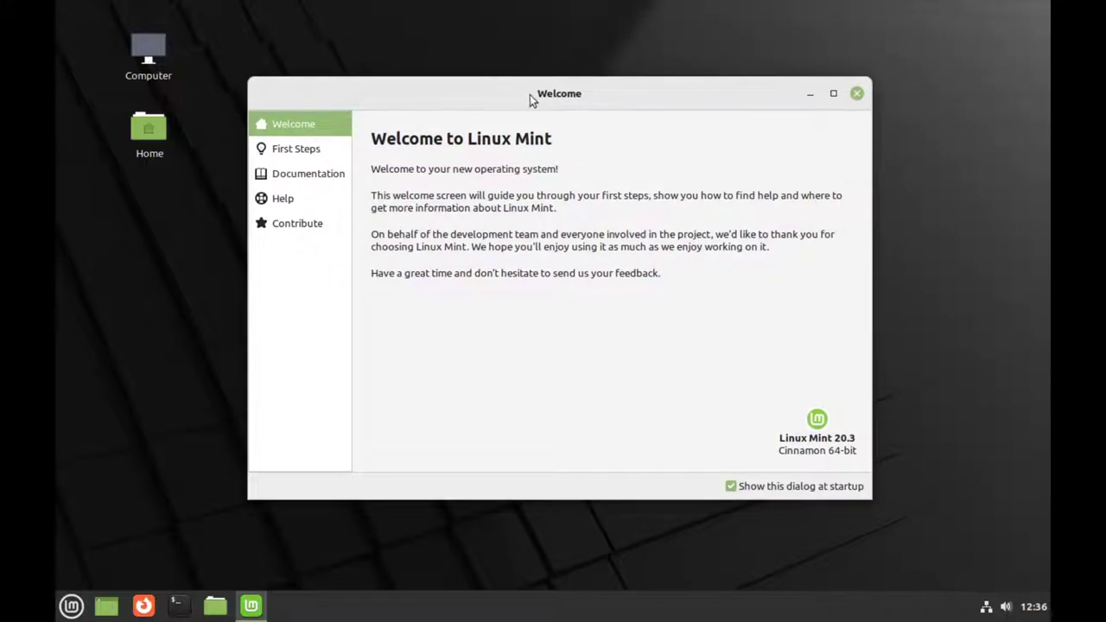
{"action": "left_click_drag", "start_coordinate": [530, 94], "coordinate": [526, 79]}
{"action": "left_click", "coordinate": [318, 136]}
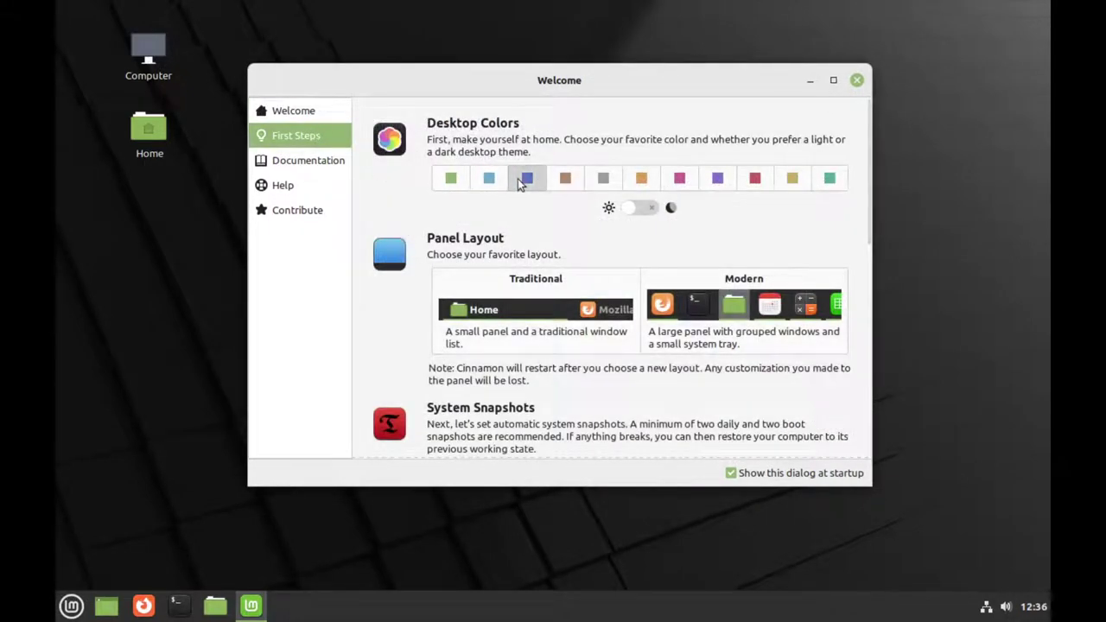
Step: Try light blue, dark theme and Traditional panel, then revert to green, light theme and Modern panel
{"action": "left_click", "coordinate": [494, 179]}
{"action": "left_click", "coordinate": [452, 179]}
{"action": "left_click", "coordinate": [637, 208]}
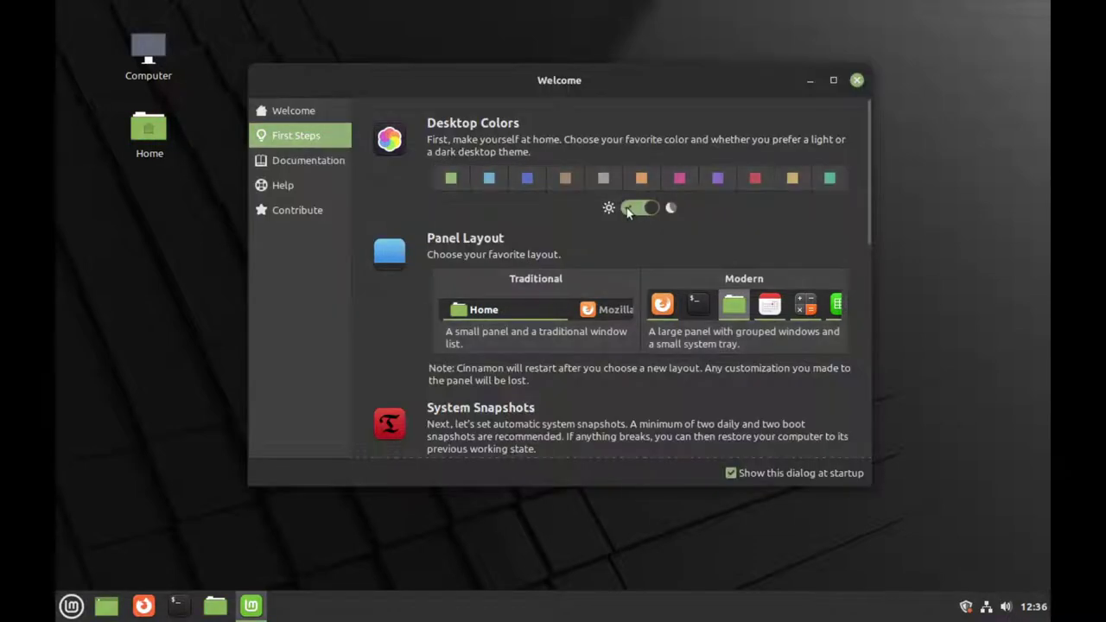
{"action": "left_click", "coordinate": [626, 208]}
{"action": "left_click", "coordinate": [547, 283]}
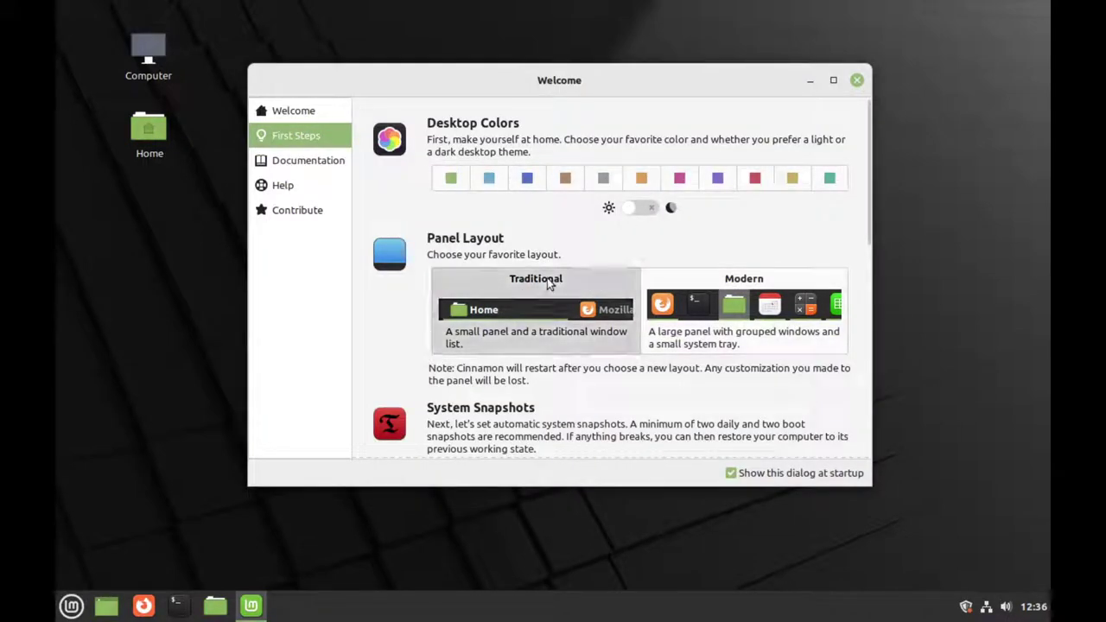
{"action": "left_click", "coordinate": [715, 283]}
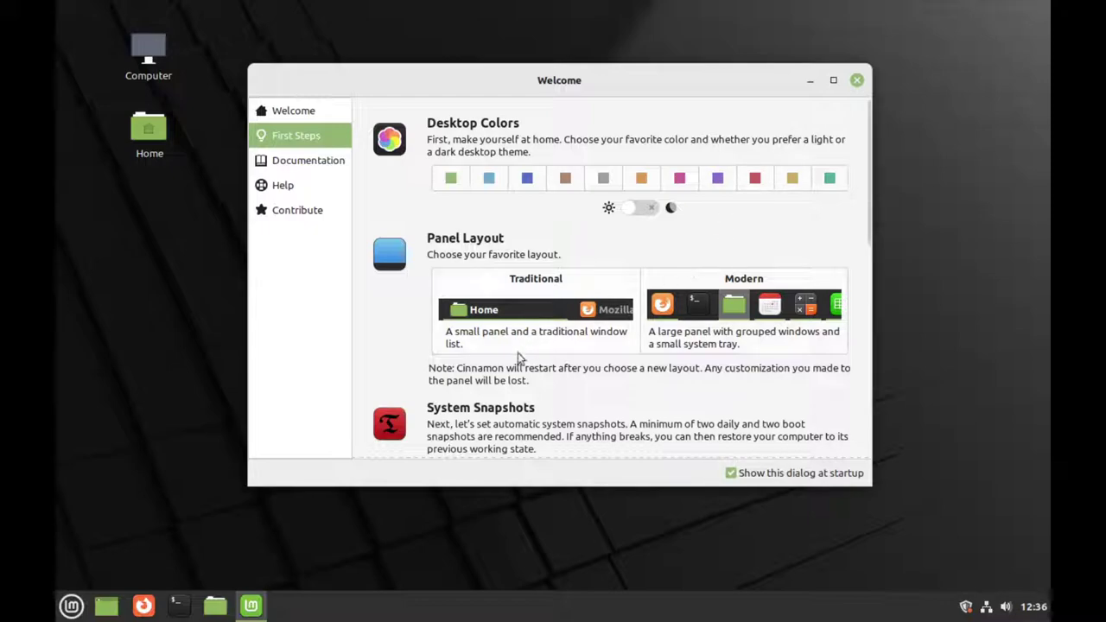
Step: Browse the Documentation, Help and Contribute pages, turn off show-at-startup, and close the Welcome Screen
{"action": "scroll", "coordinate": [694, 279], "scroll_direction": "down", "scroll_amount": 5}
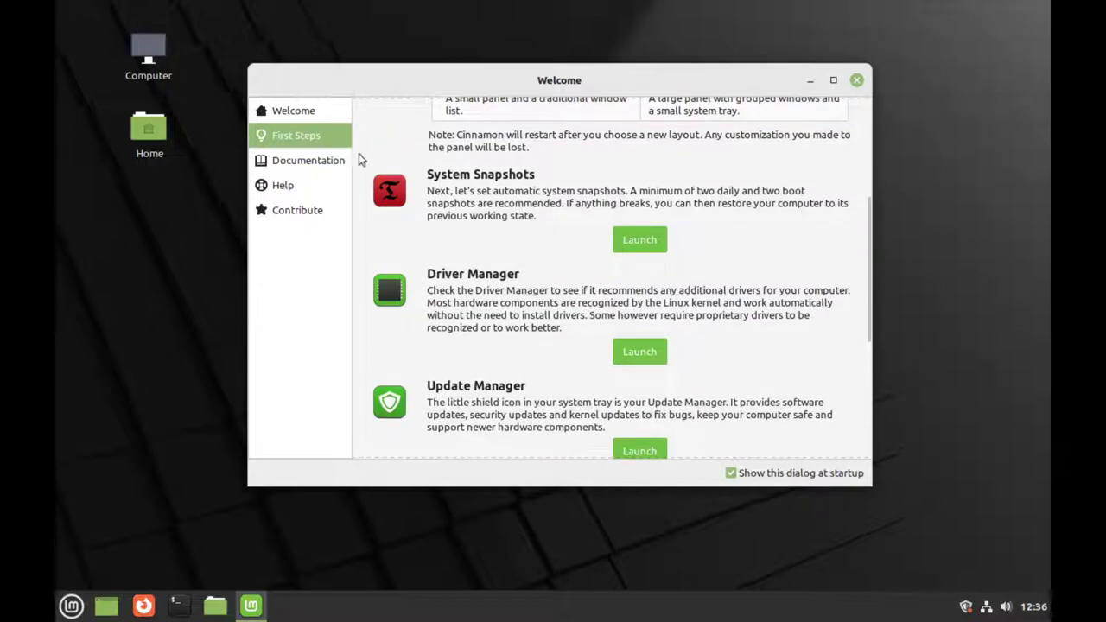
{"action": "left_click", "coordinate": [314, 164]}
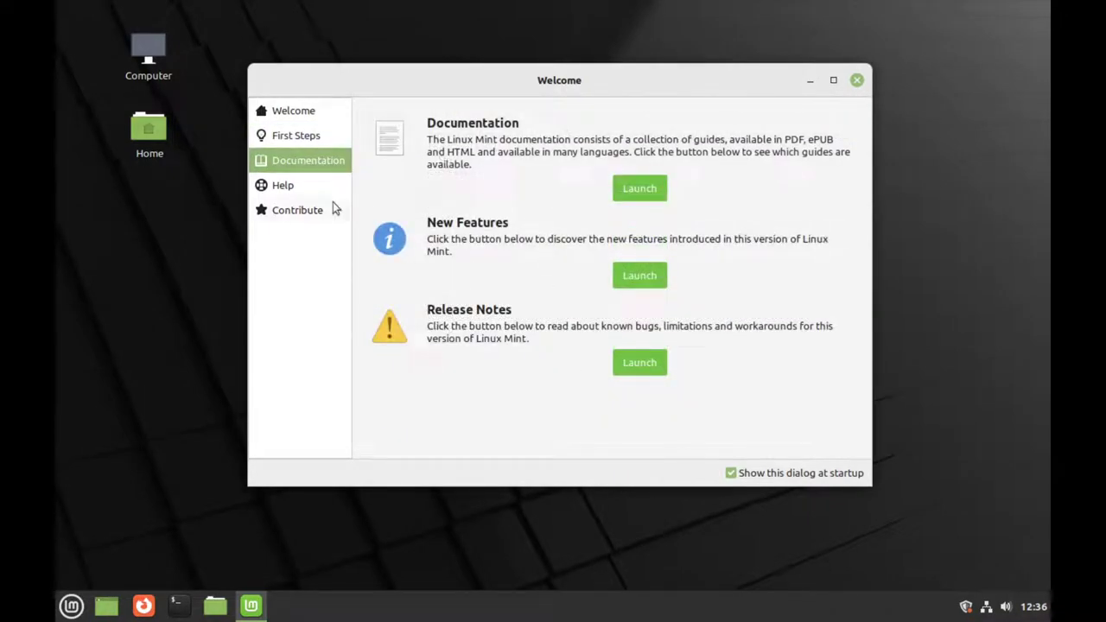
{"action": "left_click", "coordinate": [307, 192]}
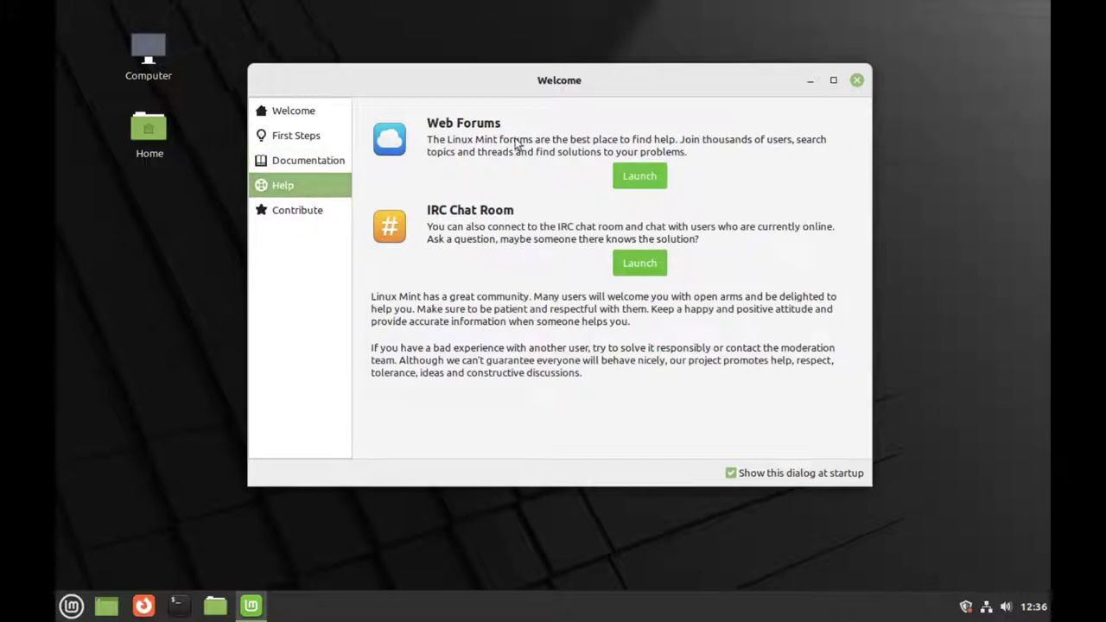
{"action": "left_click", "coordinate": [314, 216]}
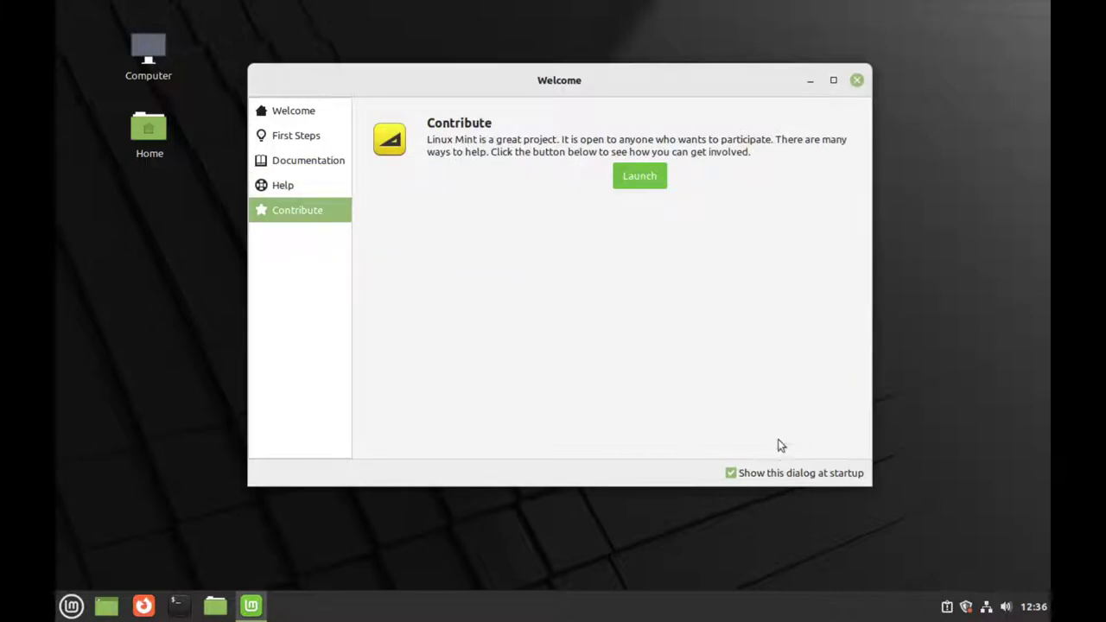
{"action": "left_click", "coordinate": [756, 478]}
{"action": "left_click", "coordinate": [856, 82]}
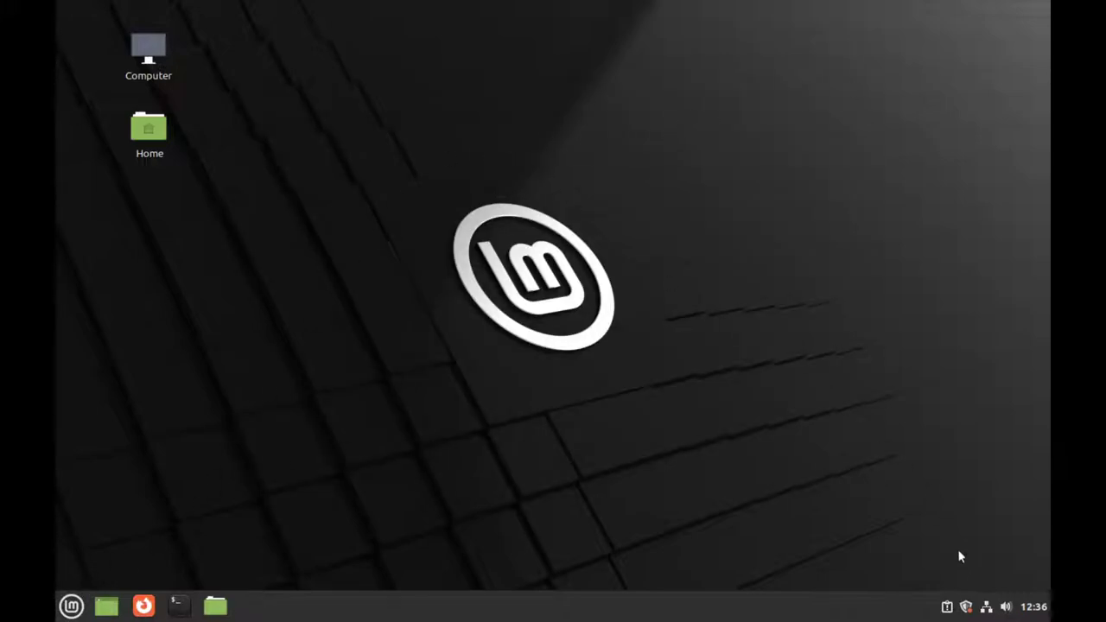
Step: Apply the new Update Manager version from the tray and authenticate with the account password
{"action": "left_click", "coordinate": [966, 606]}
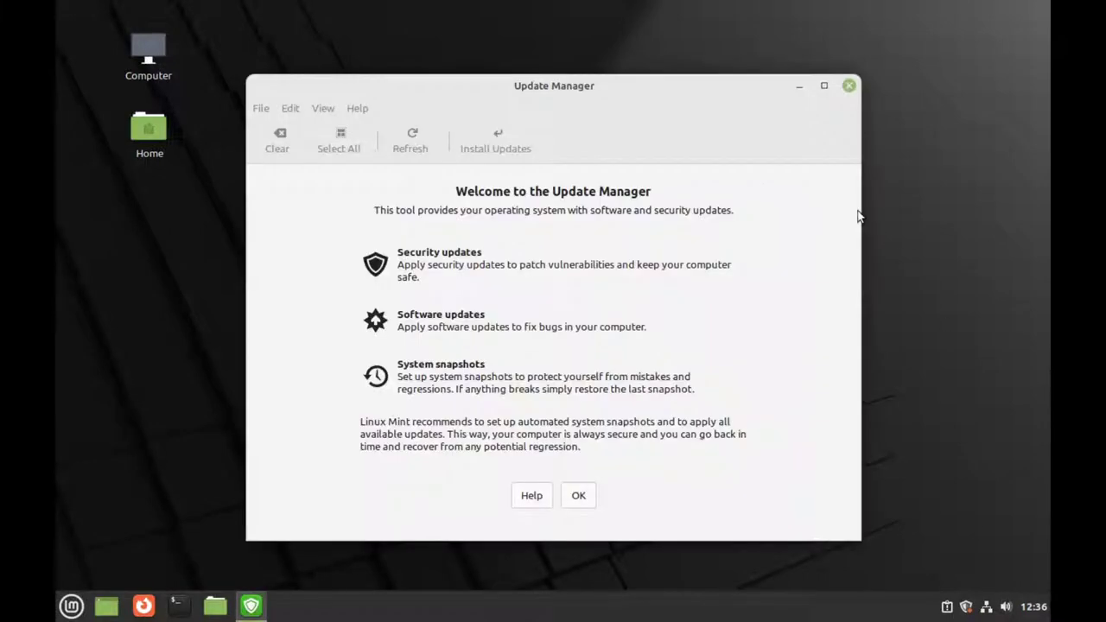
{"action": "left_click", "coordinate": [578, 495]}
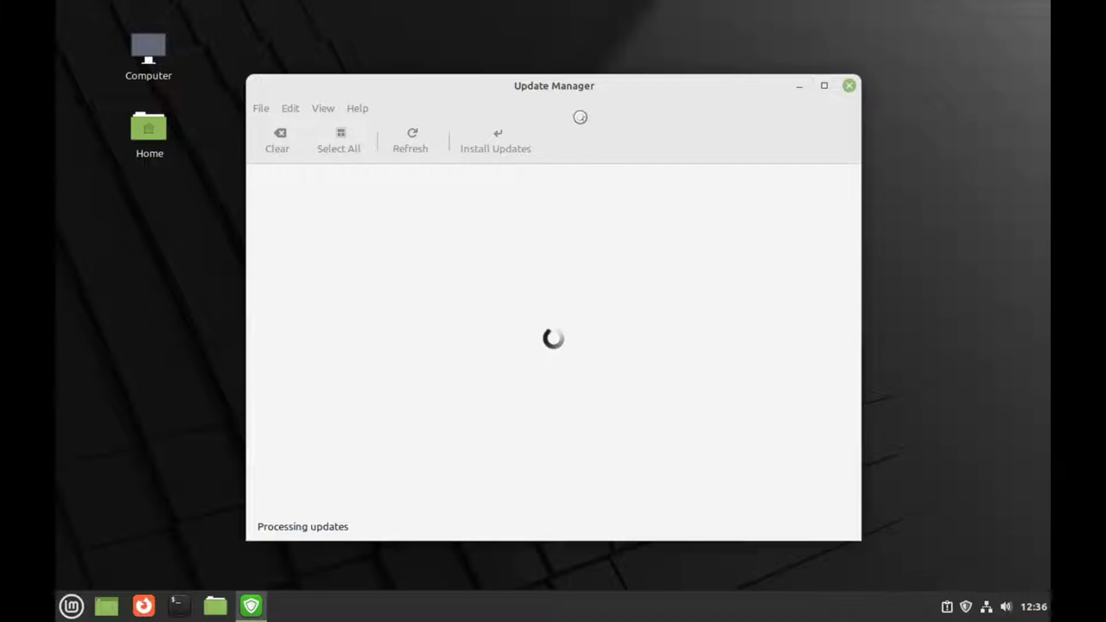
{"action": "left_click_drag", "start_coordinate": [555, 88], "coordinate": [558, 52]}
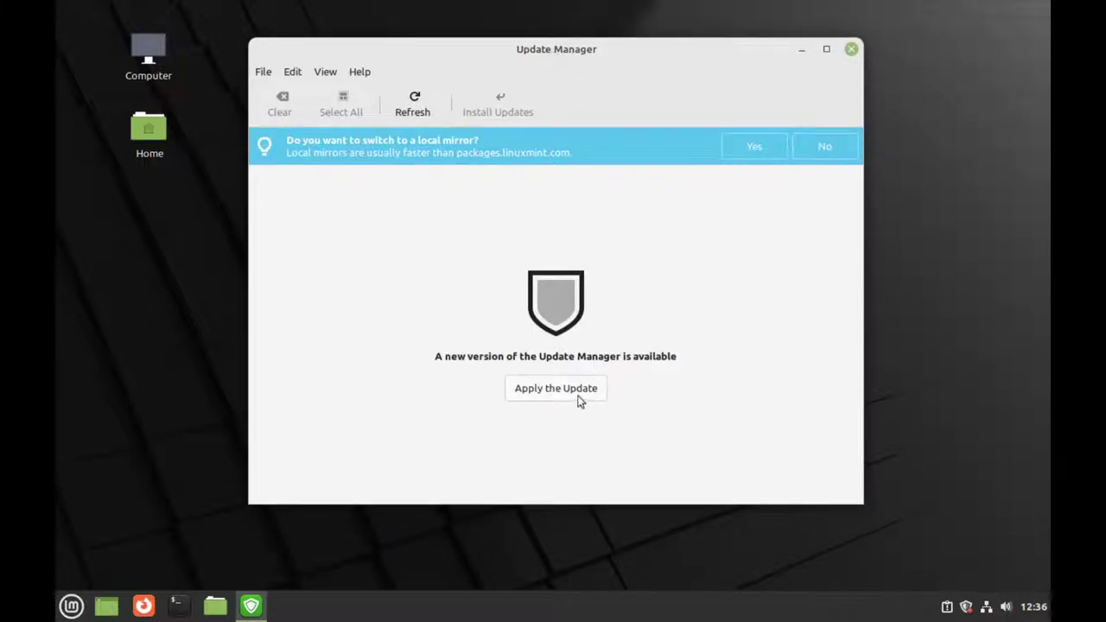
{"action": "left_click", "coordinate": [574, 391]}
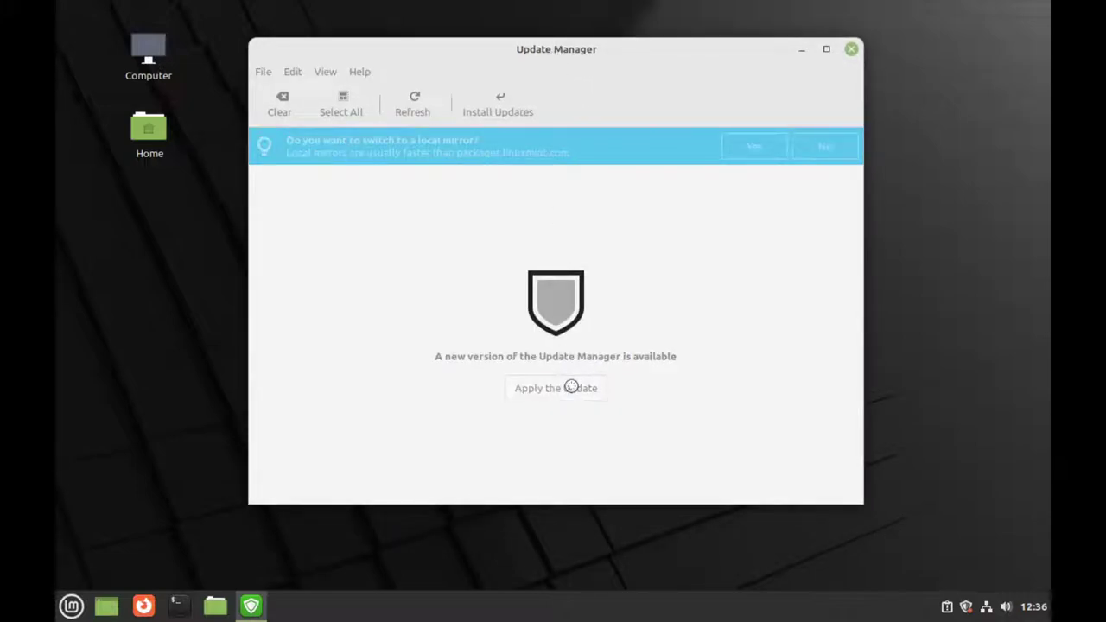
{"action": "type", "text": "***"}
{"action": "key", "text": "Return"}
{"action": "left_click", "coordinate": [385, 278]}
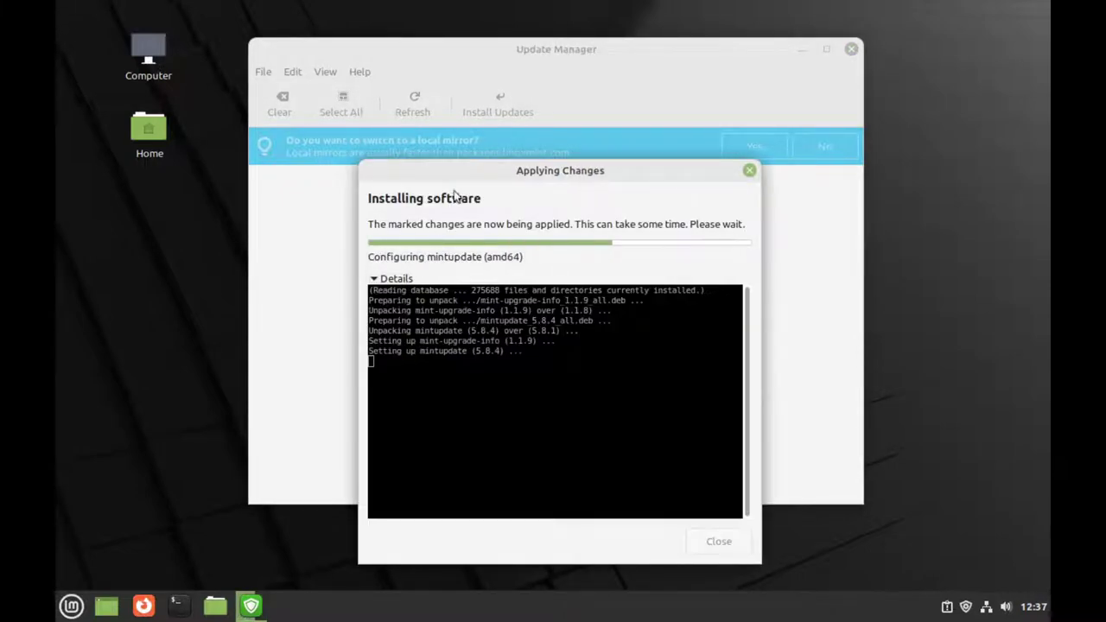
{"action": "left_click_drag", "start_coordinate": [462, 177], "coordinate": [495, 99]}
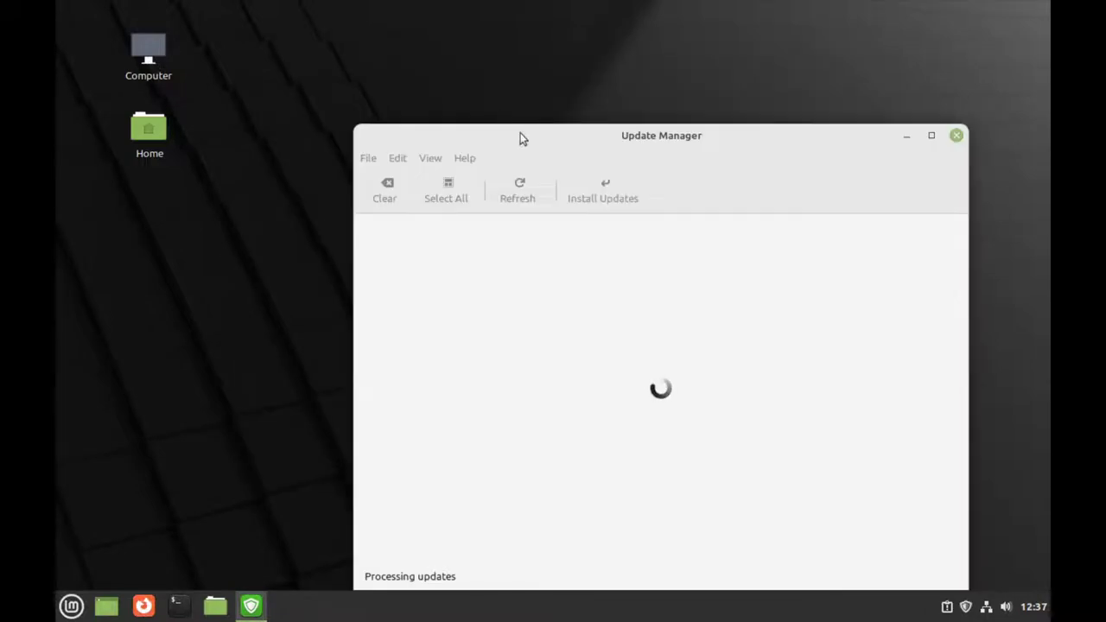
Step: Start installing all 115 updates, accepting the additional package changes and entering the password
{"action": "left_click_drag", "start_coordinate": [521, 139], "coordinate": [469, 66]}
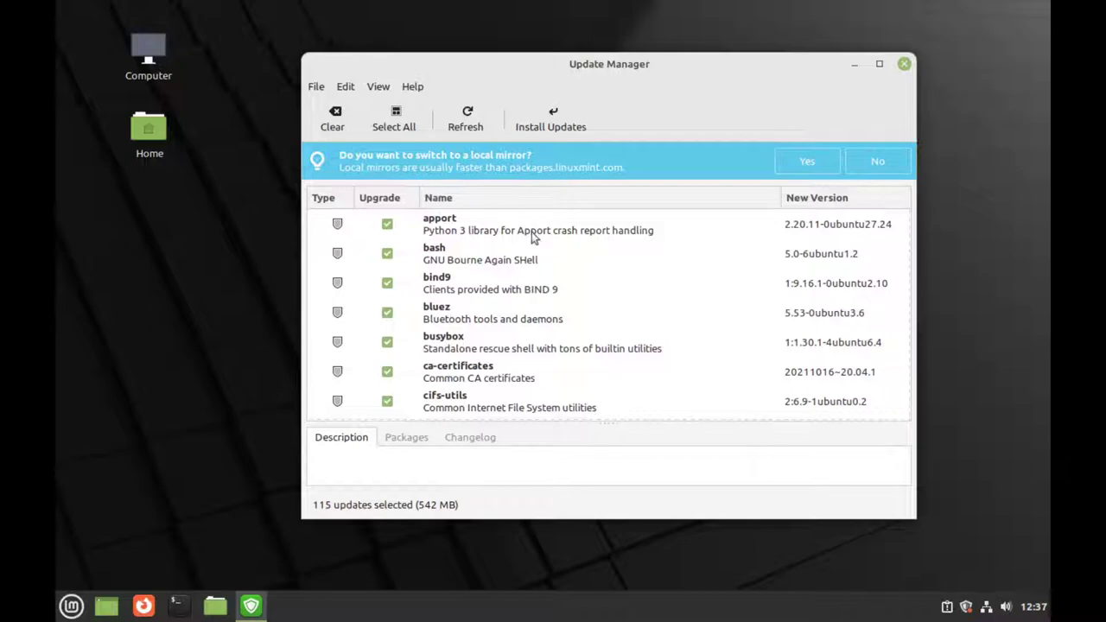
{"action": "scroll", "coordinate": [523, 268], "scroll_direction": "down", "scroll_amount": 1}
{"action": "scroll", "coordinate": [512, 272], "scroll_direction": "up", "scroll_amount": 1}
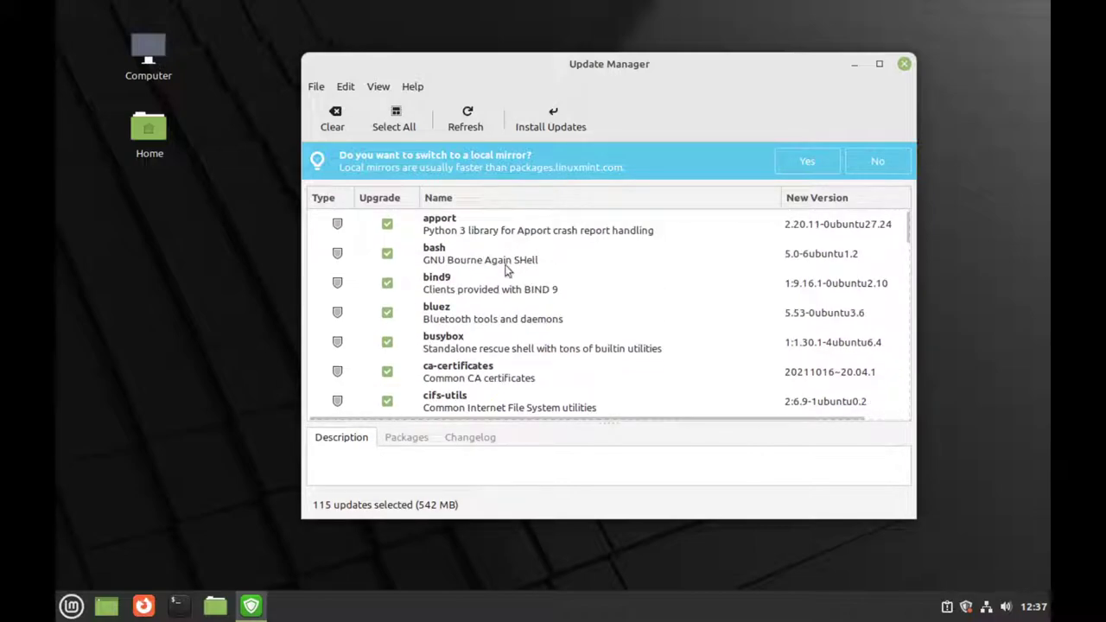
{"action": "left_click", "coordinate": [554, 129]}
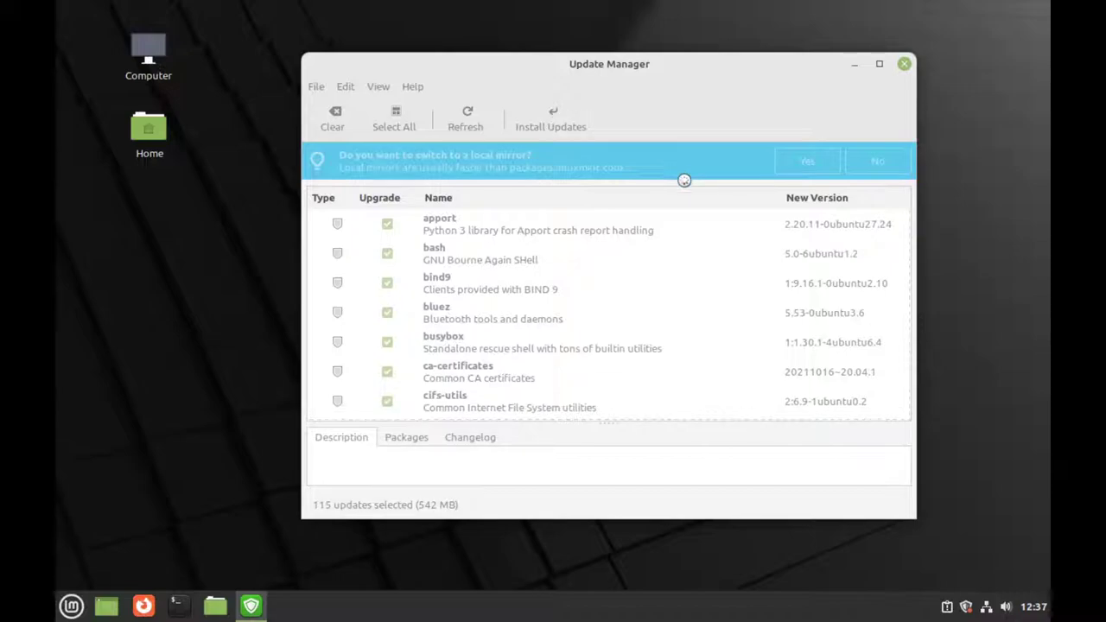
{"action": "left_click", "coordinate": [654, 455]}
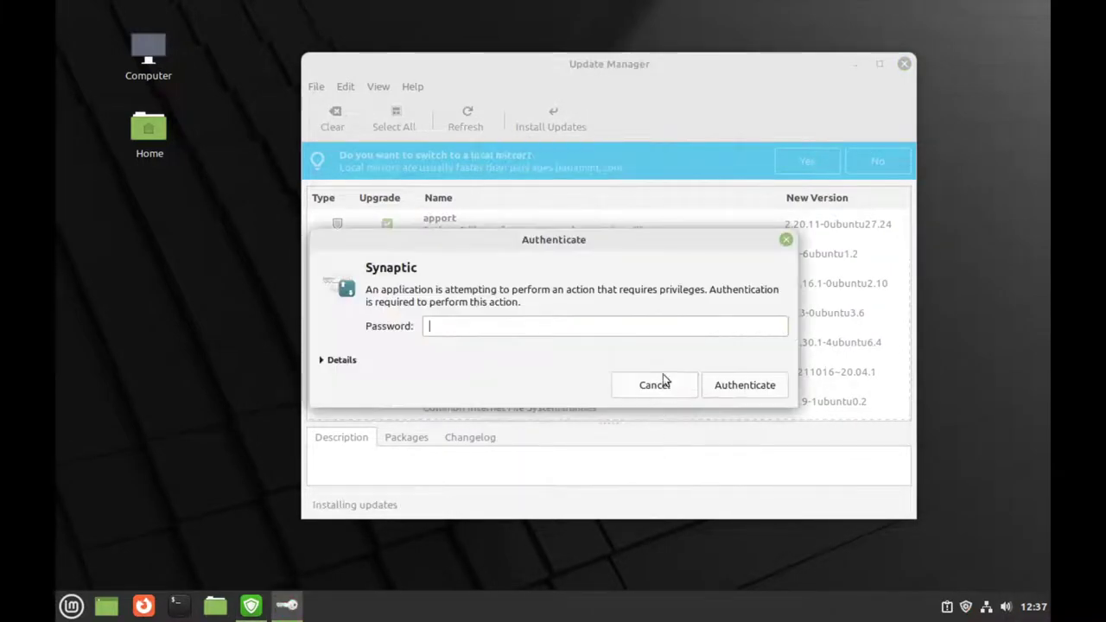
{"action": "type", "text": "***"}
{"action": "key", "text": "Return"}
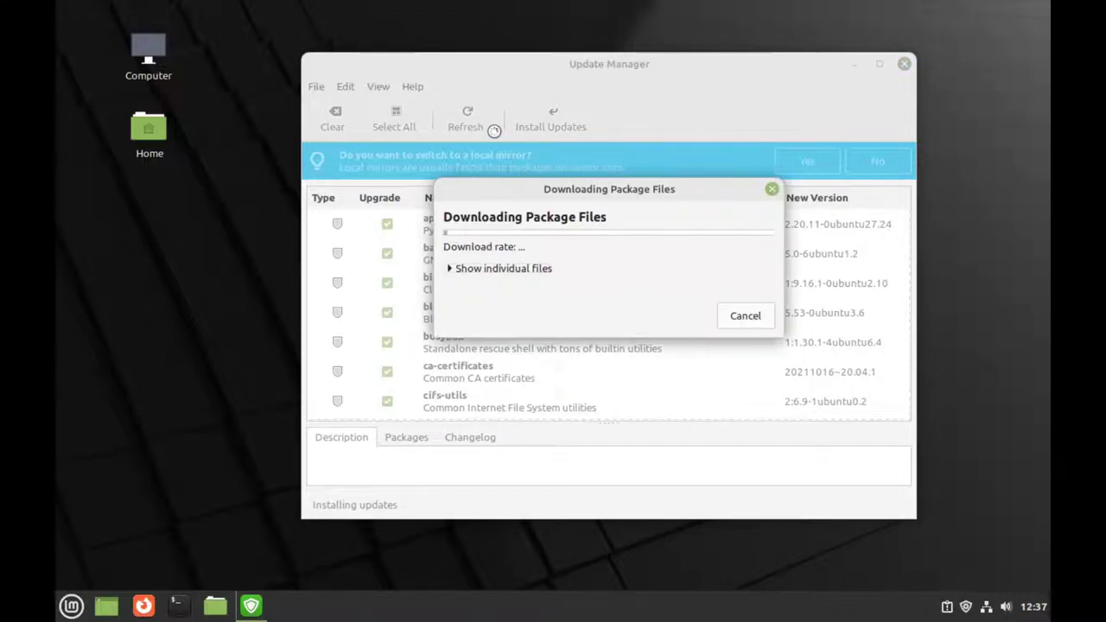
Step: Follow the download and installation details until the updates finish, requiring a reboot
{"action": "left_click", "coordinate": [519, 270]}
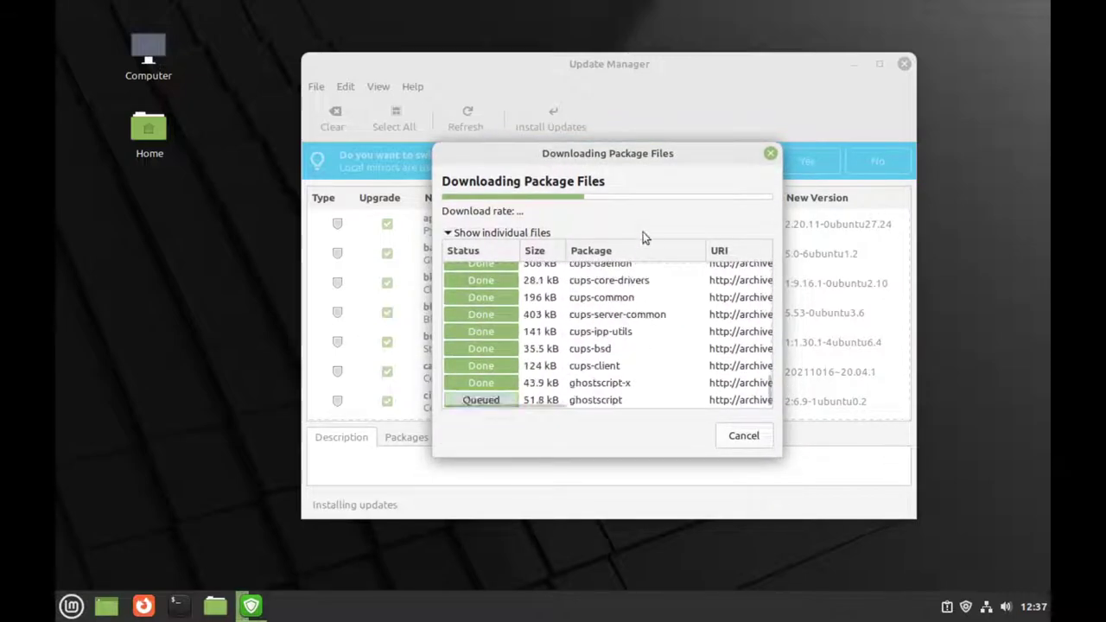
{"action": "left_click_drag", "start_coordinate": [624, 158], "coordinate": [617, 132]}
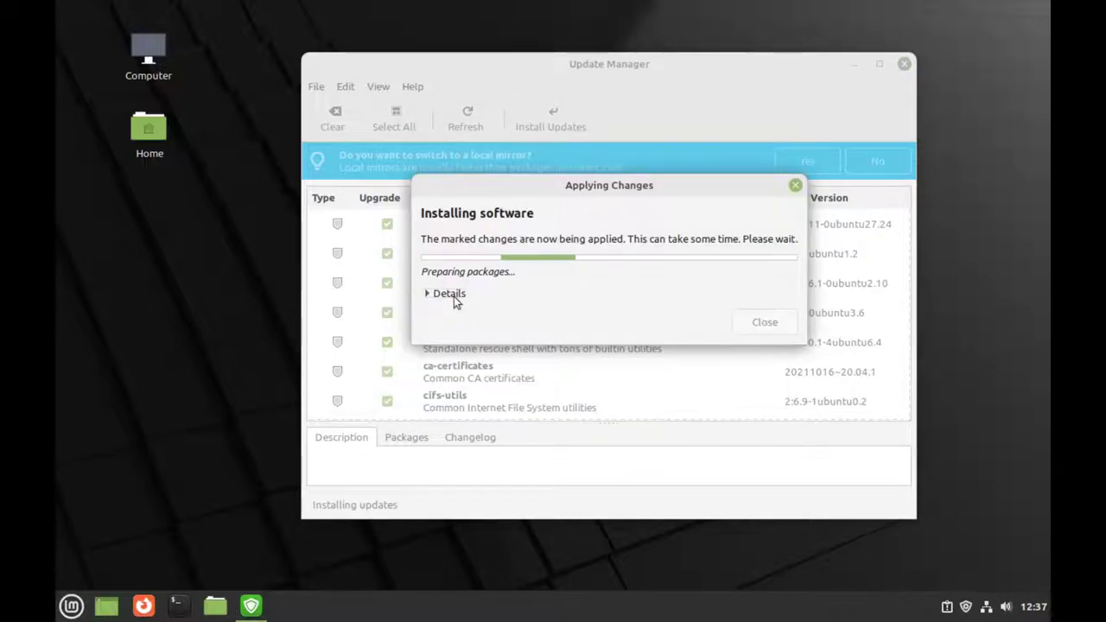
{"action": "left_click", "coordinate": [454, 296]}
{"action": "left_click_drag", "start_coordinate": [596, 192], "coordinate": [620, 108]}
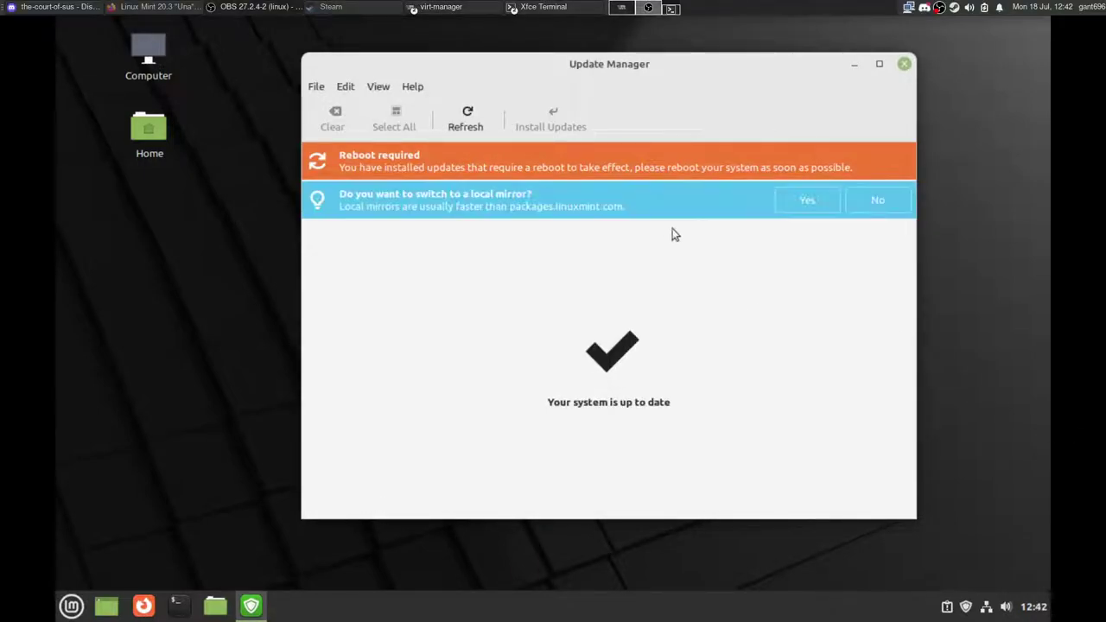
Step: Close Update Manager, restart Linux Mint, and dismiss the video drivers notification after reboot
{"action": "left_click", "coordinate": [905, 63]}
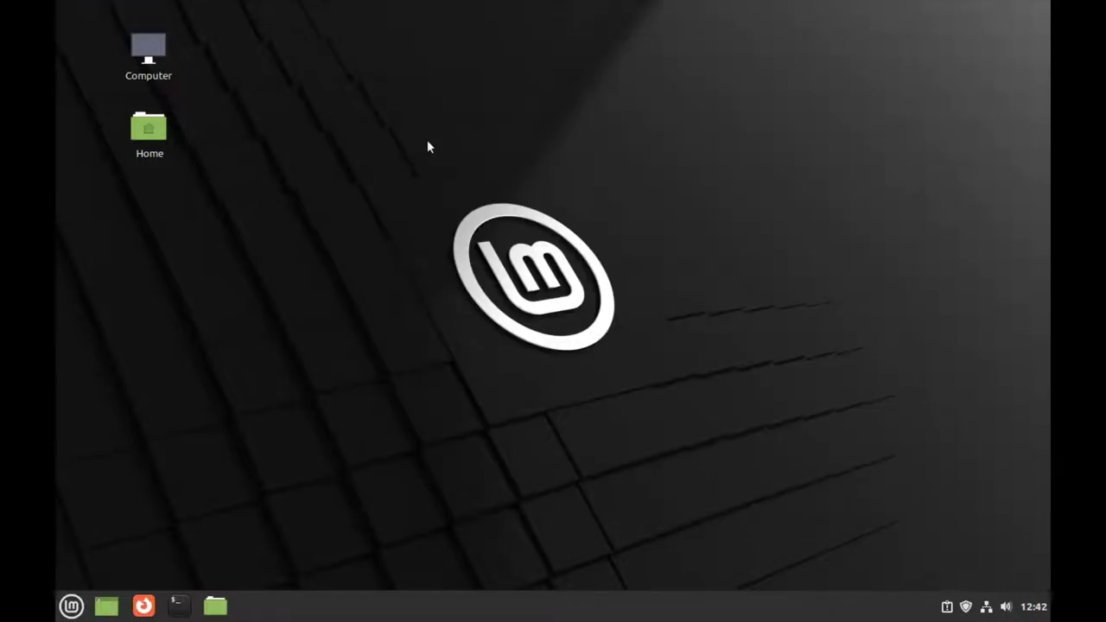
{"action": "left_click", "coordinate": [72, 606]}
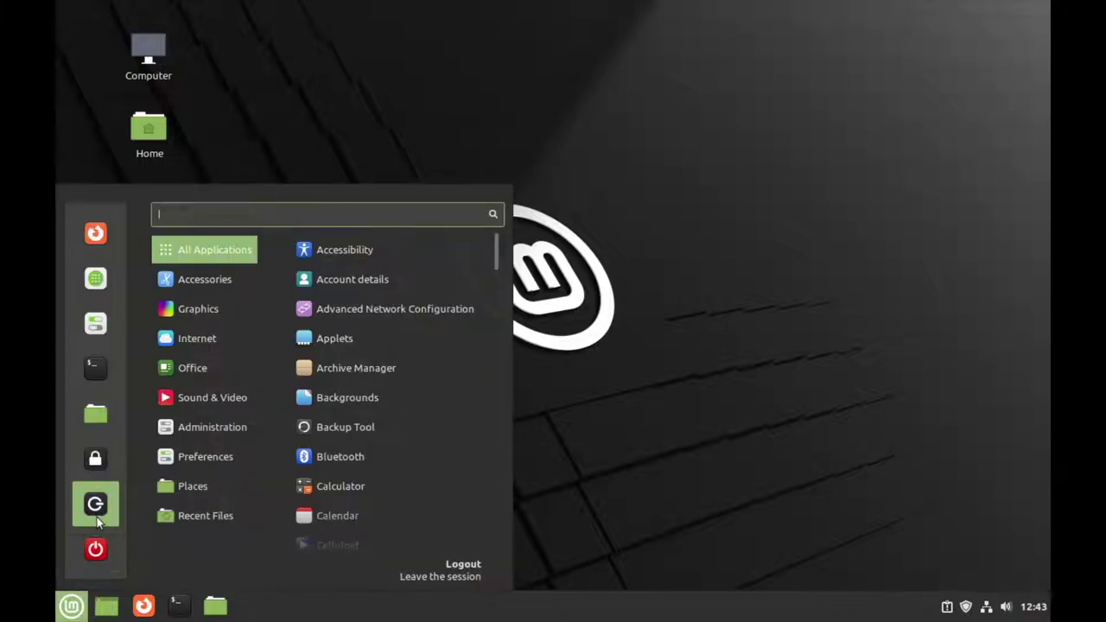
{"action": "left_click", "coordinate": [95, 547]}
{"action": "left_click", "coordinate": [499, 328]}
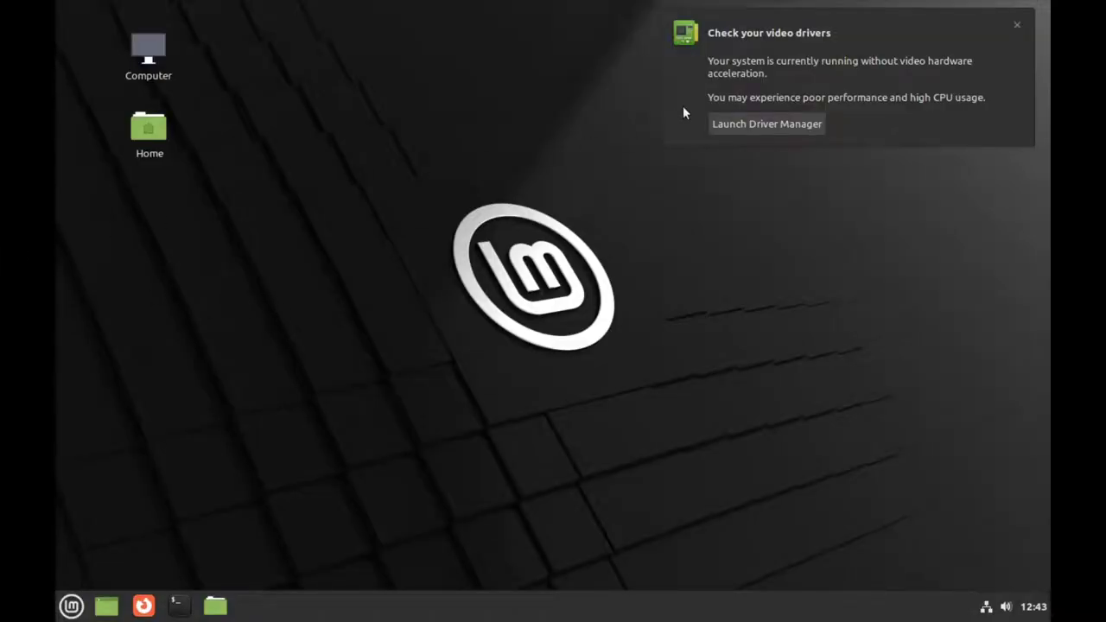
{"action": "left_click", "coordinate": [1020, 25]}
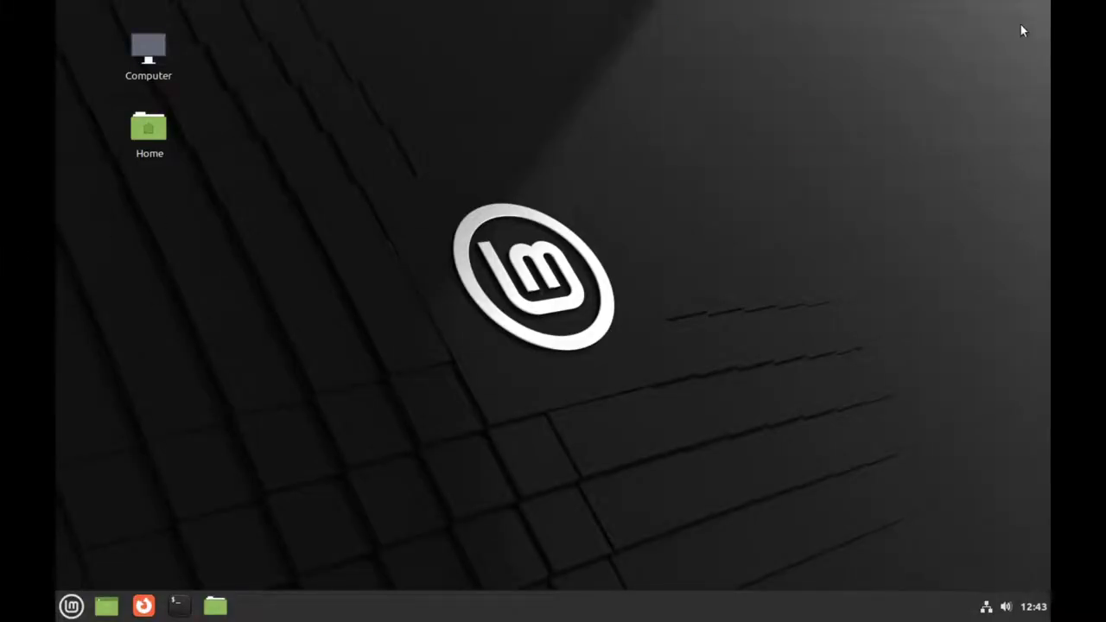
{"action": "left_click", "coordinate": [69, 605]}
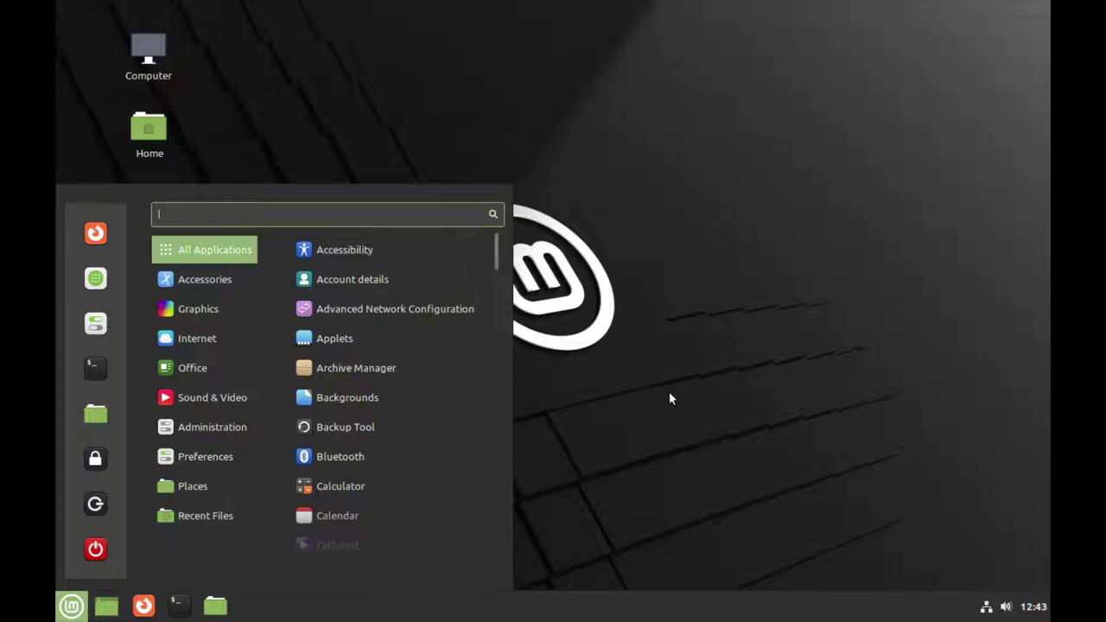
{"action": "mouse_move", "coordinate": [189, 355]}
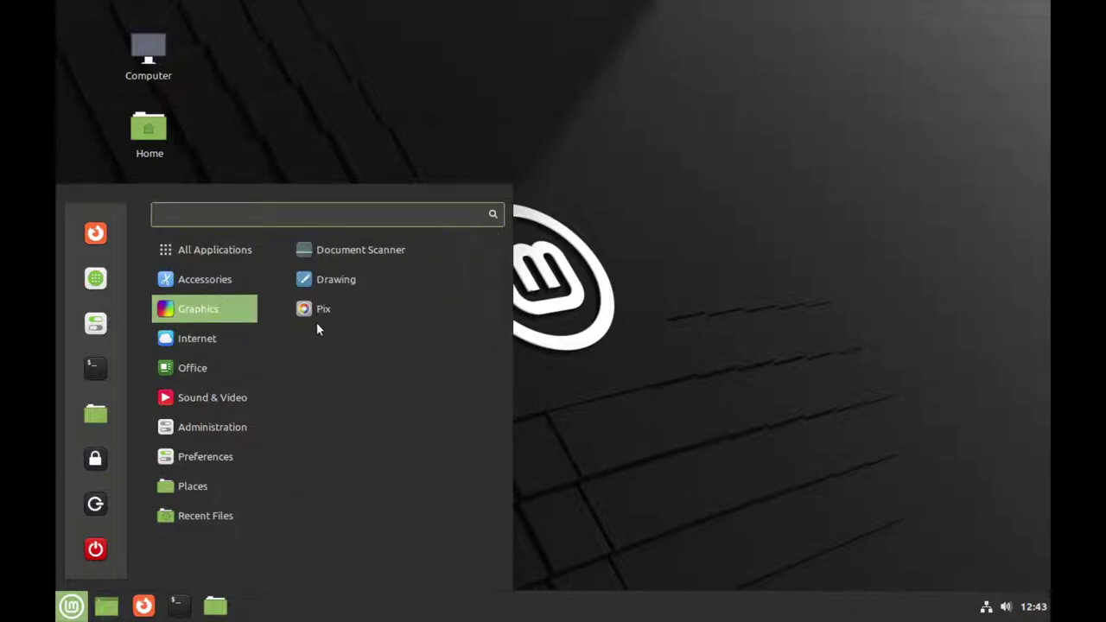
{"action": "type", "text": "driver"}
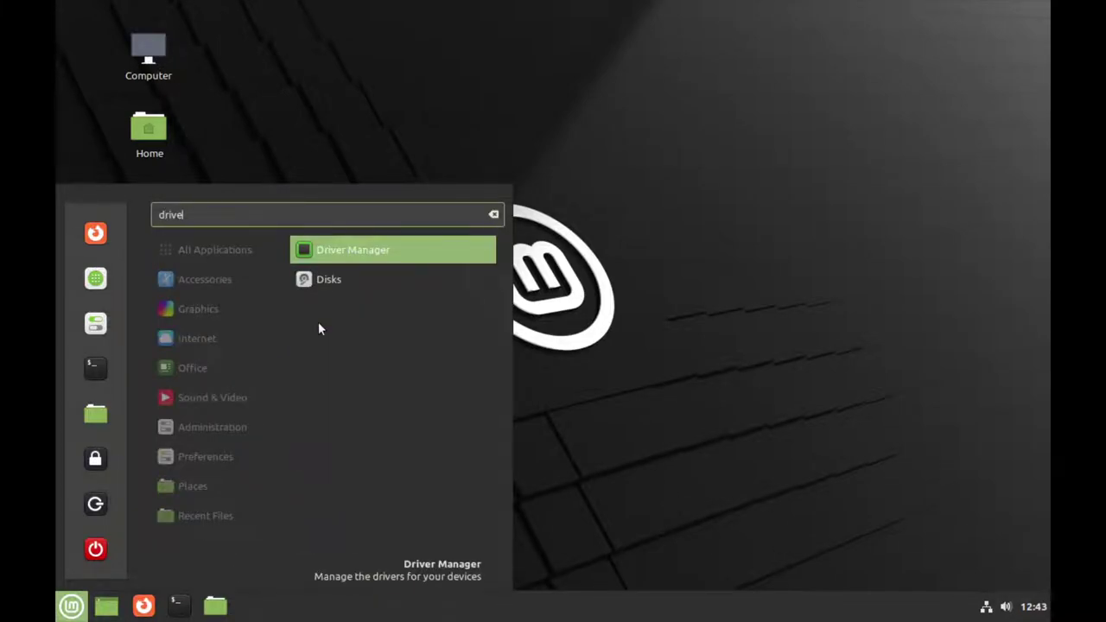
{"action": "key", "text": "Return"}
{"action": "type", "text": "••"}
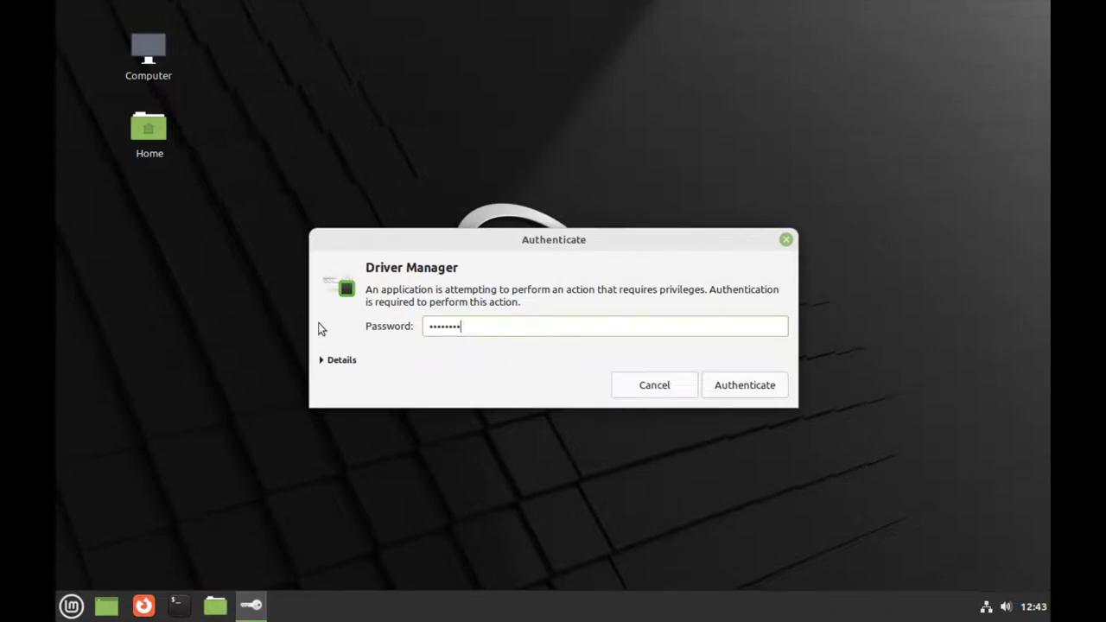
{"action": "key", "text": "BackSpace"}
{"action": "key", "text": "BackSpace"}
{"action": "key", "text": "BackSpace"}
{"action": "key", "text": "BackSpace"}
{"action": "key", "text": "BackSpace"}
{"action": "key", "text": "BackSpace"}
{"action": "key", "text": "Return"}
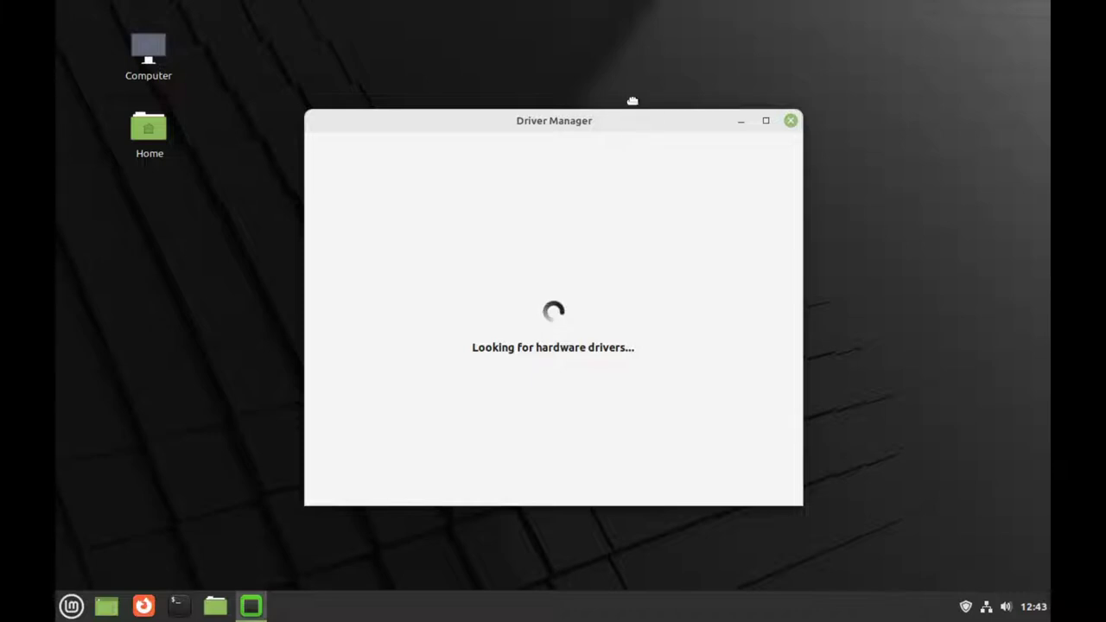
{"action": "left_click_drag", "start_coordinate": [633, 95], "coordinate": [634, 60]}
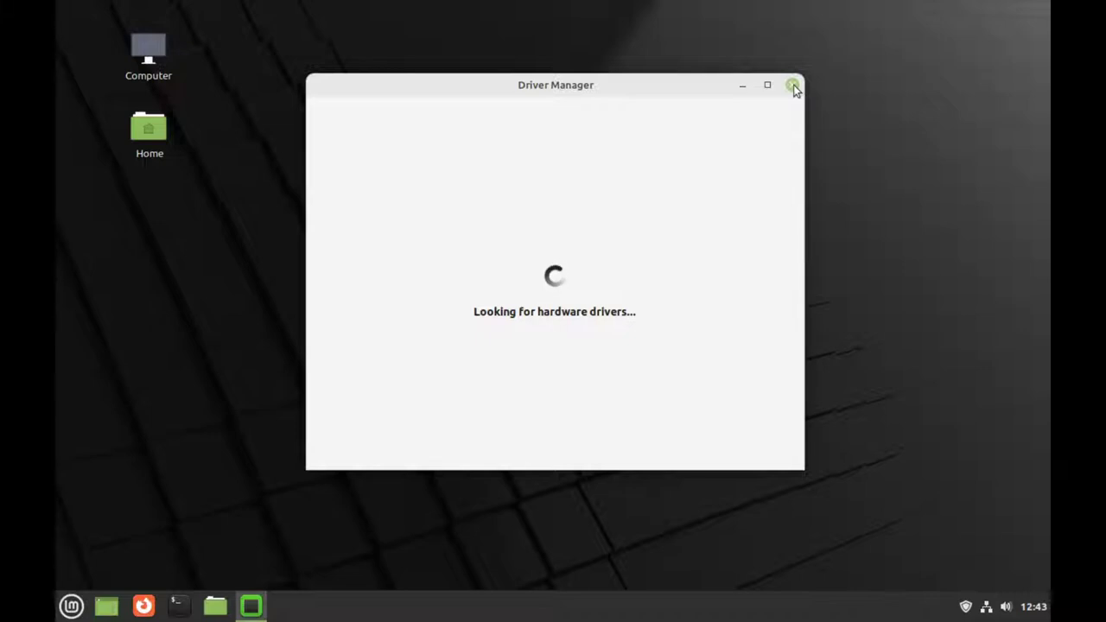
{"action": "left_click_drag", "start_coordinate": [697, 89], "coordinate": [713, 84]}
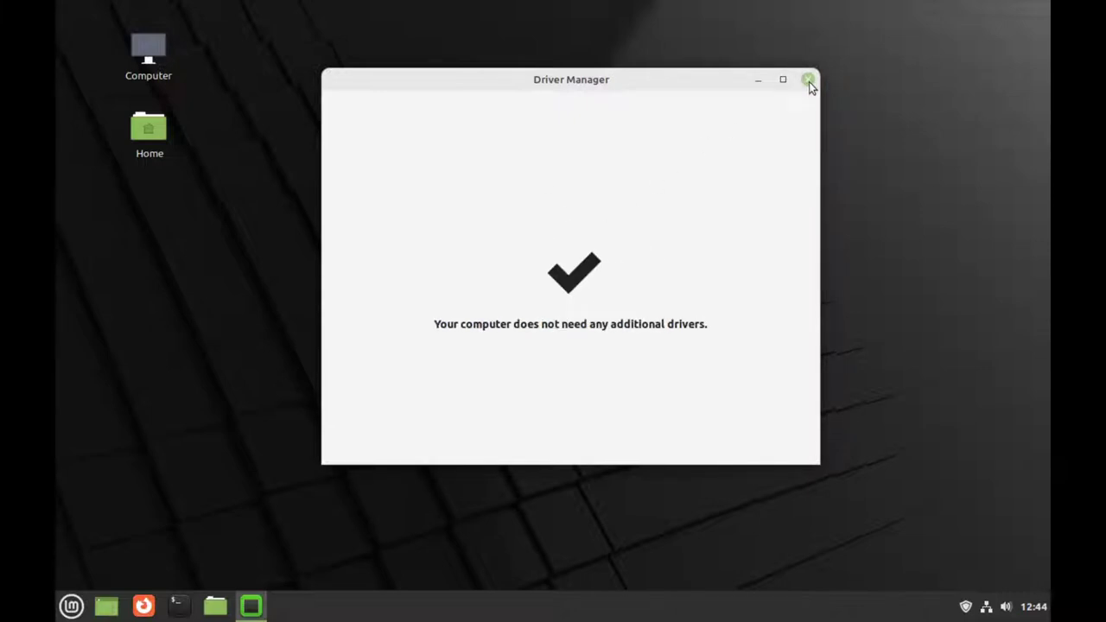
{"action": "left_click", "coordinate": [809, 81]}
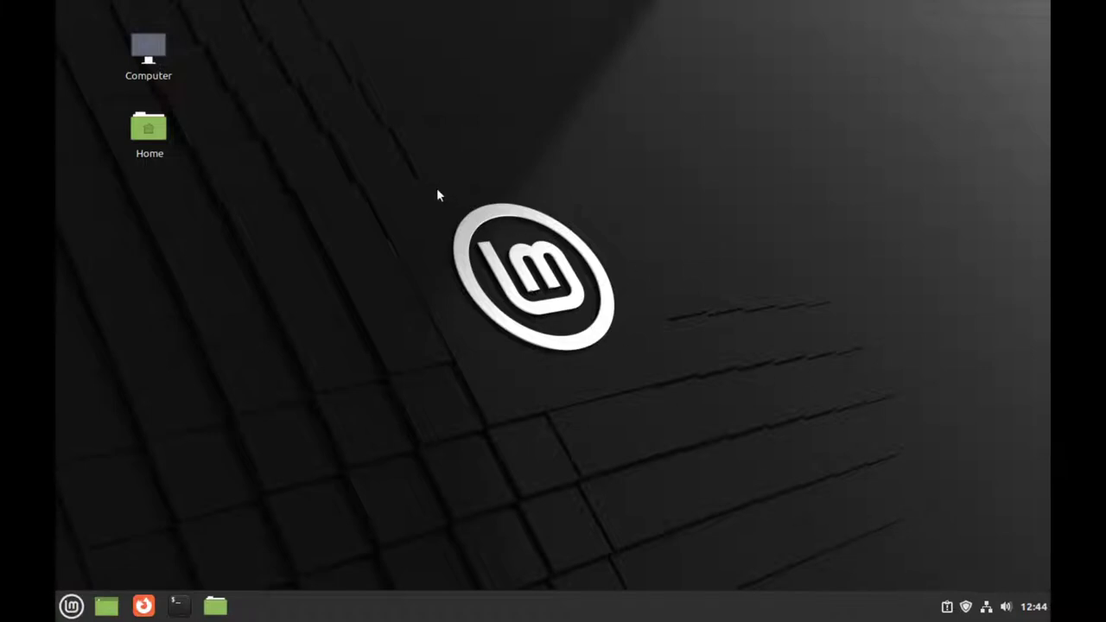
Step: Open Display settings and apply the 1920 x 1080 (16:9) resolution, keeping the new configuration
{"action": "left_click_drag", "start_coordinate": [415, 177], "coordinate": [680, 418]}
{"action": "left_click_drag", "start_coordinate": [415, 182], "coordinate": [667, 380]}
{"action": "key", "text": "super"}
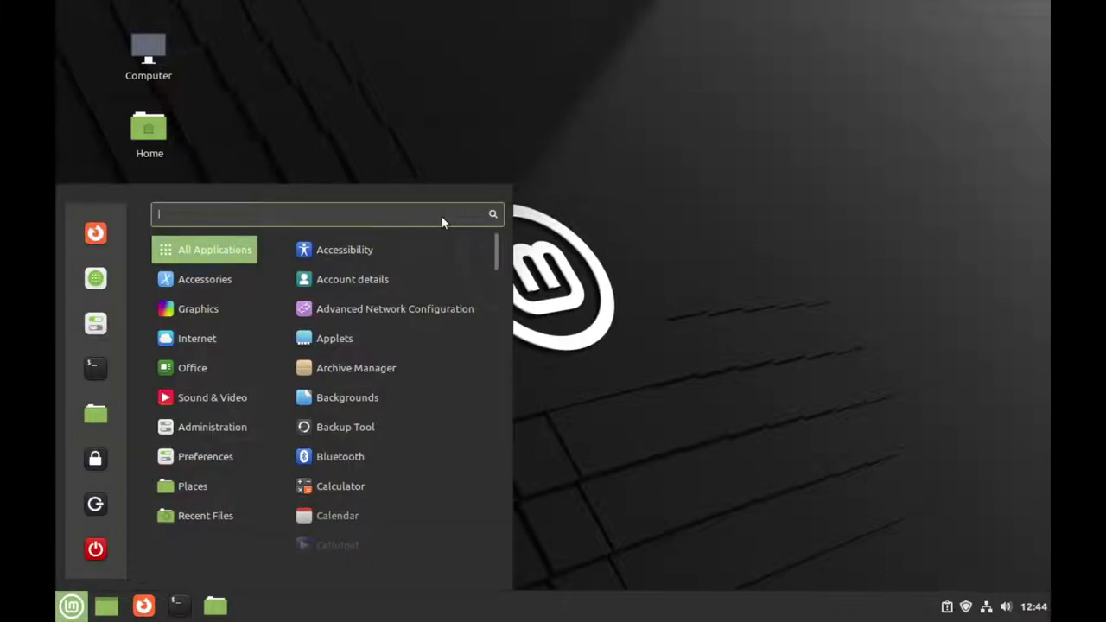
{"action": "type", "text": "dis"}
{"action": "key", "text": "Down"}
{"action": "key", "text": "Down"}
{"action": "key", "text": "Return"}
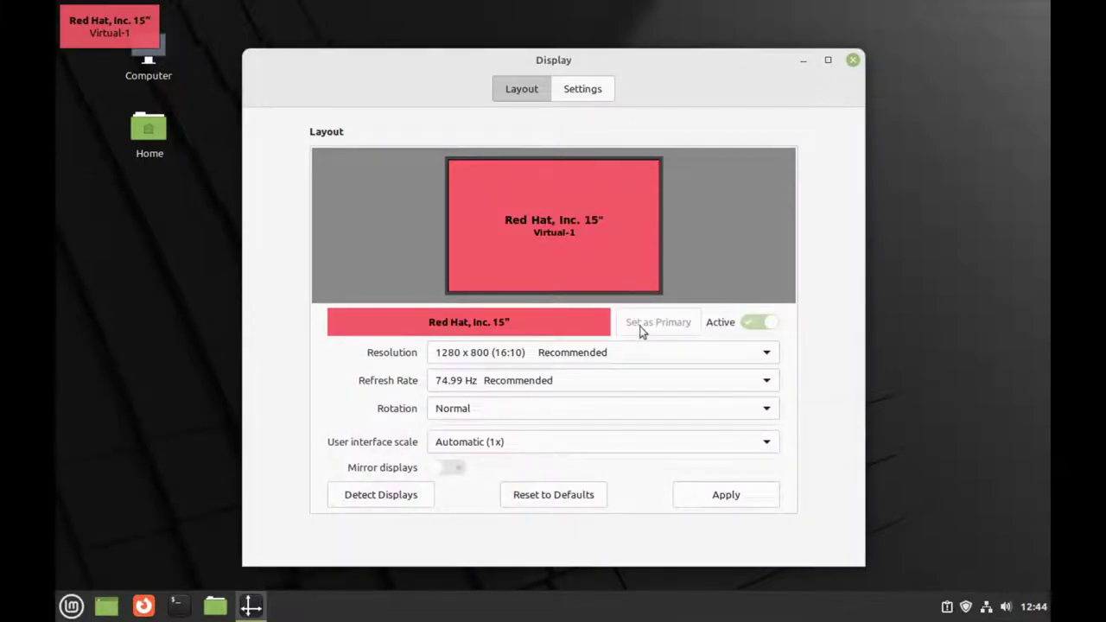
{"action": "left_click", "coordinate": [613, 354]}
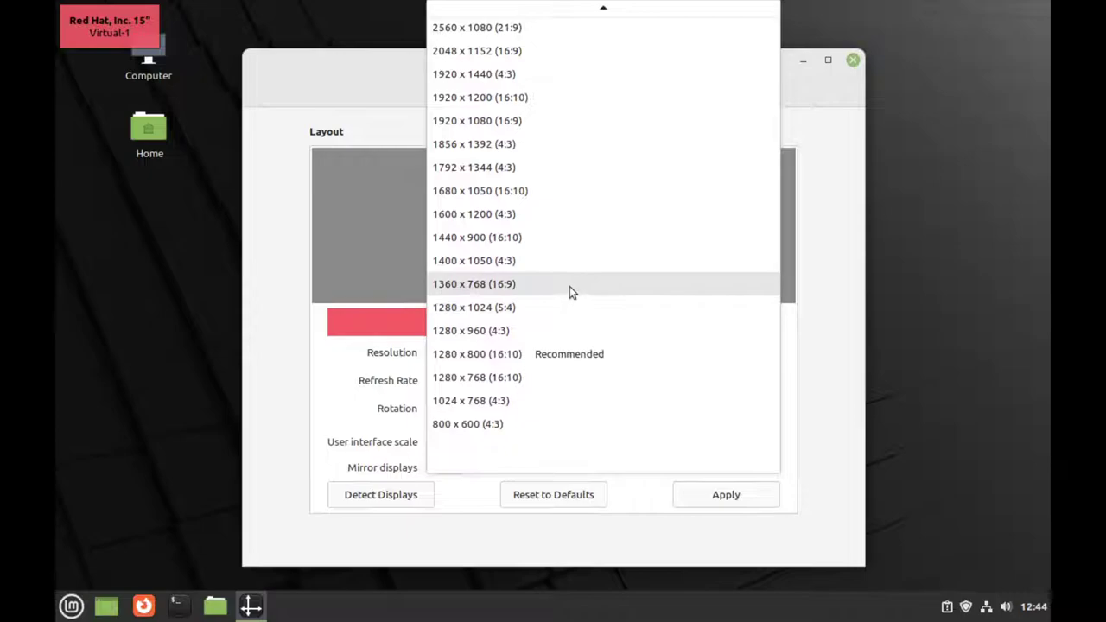
{"action": "left_click", "coordinate": [514, 121]}
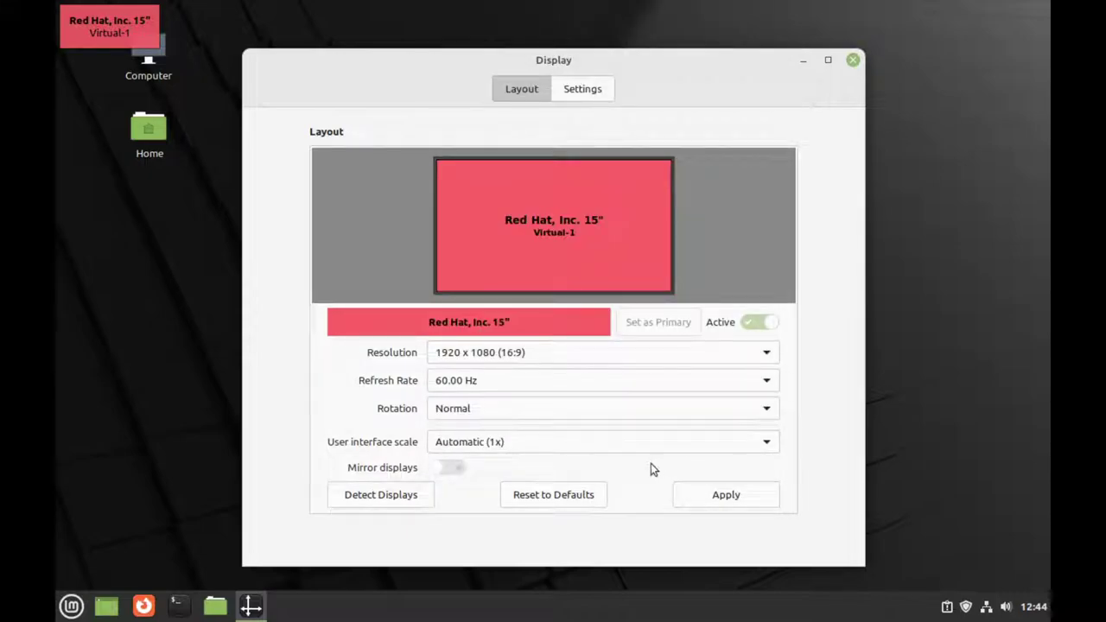
{"action": "left_click", "coordinate": [680, 503]}
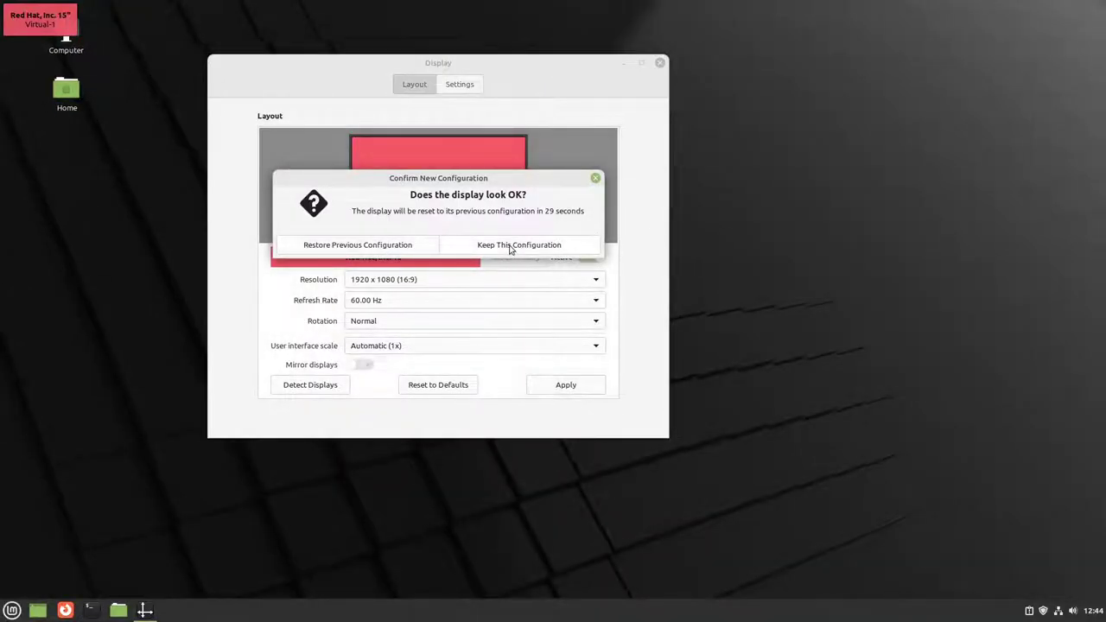
{"action": "left_click", "coordinate": [510, 248]}
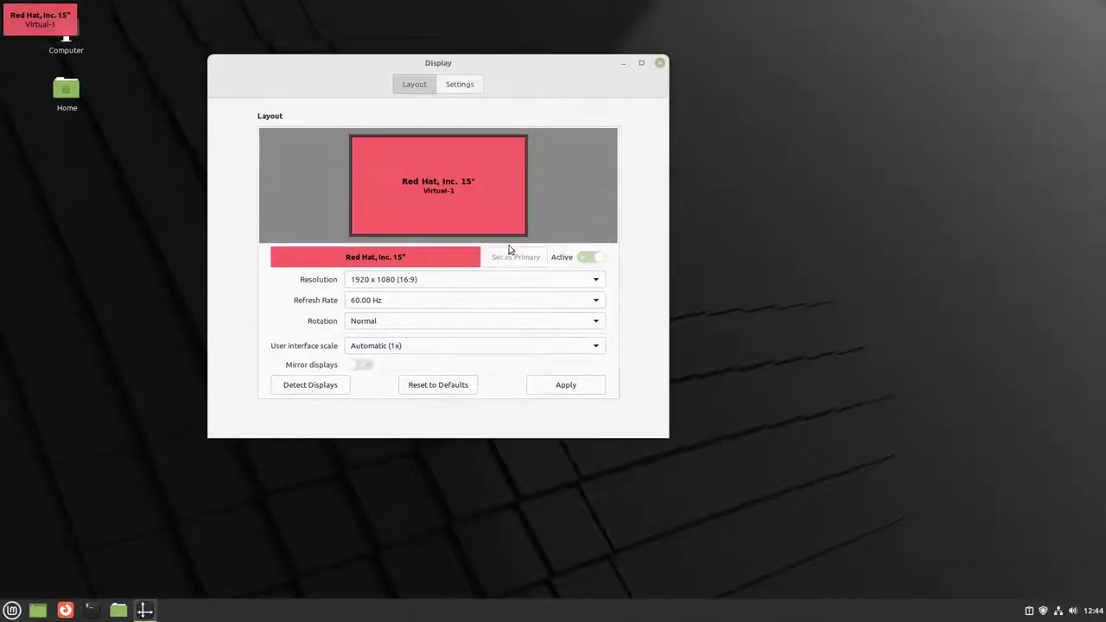
Step: Review the resolution, Settings tab and rotation options, keep 60.00 Hz, and close Display
{"action": "left_click", "coordinate": [426, 286]}
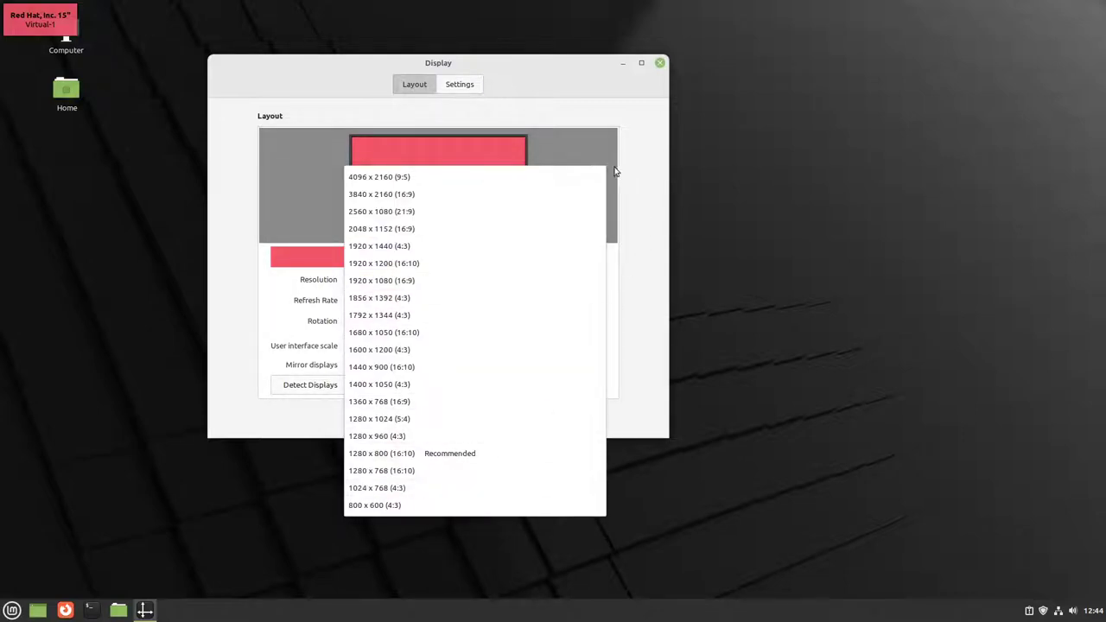
{"action": "left_click", "coordinate": [642, 159]}
{"action": "left_click", "coordinate": [467, 89]}
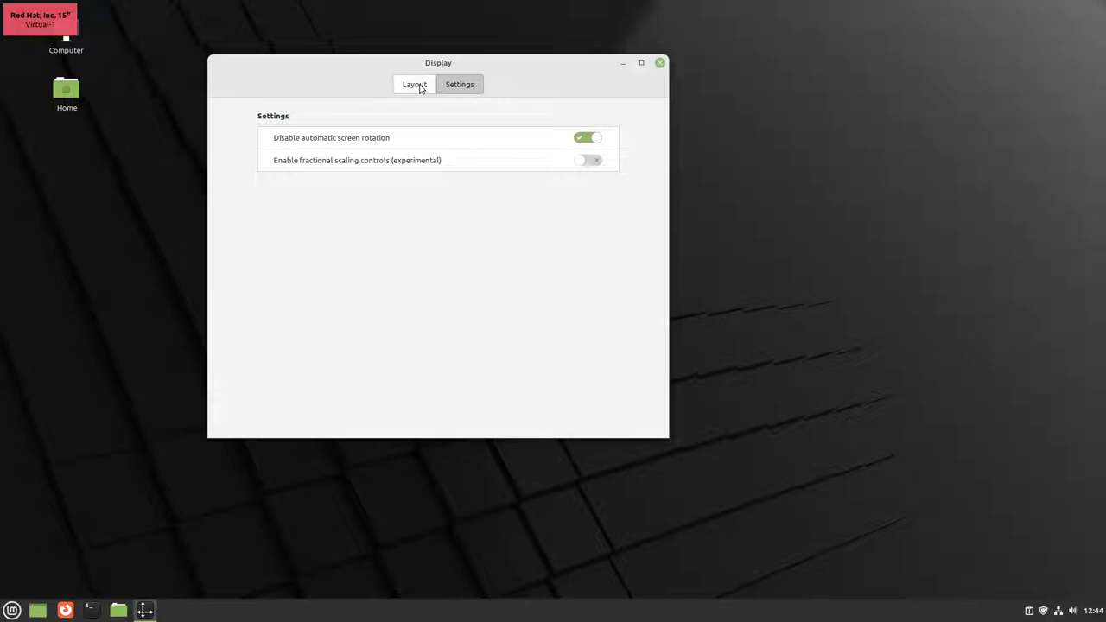
{"action": "left_click", "coordinate": [416, 86]}
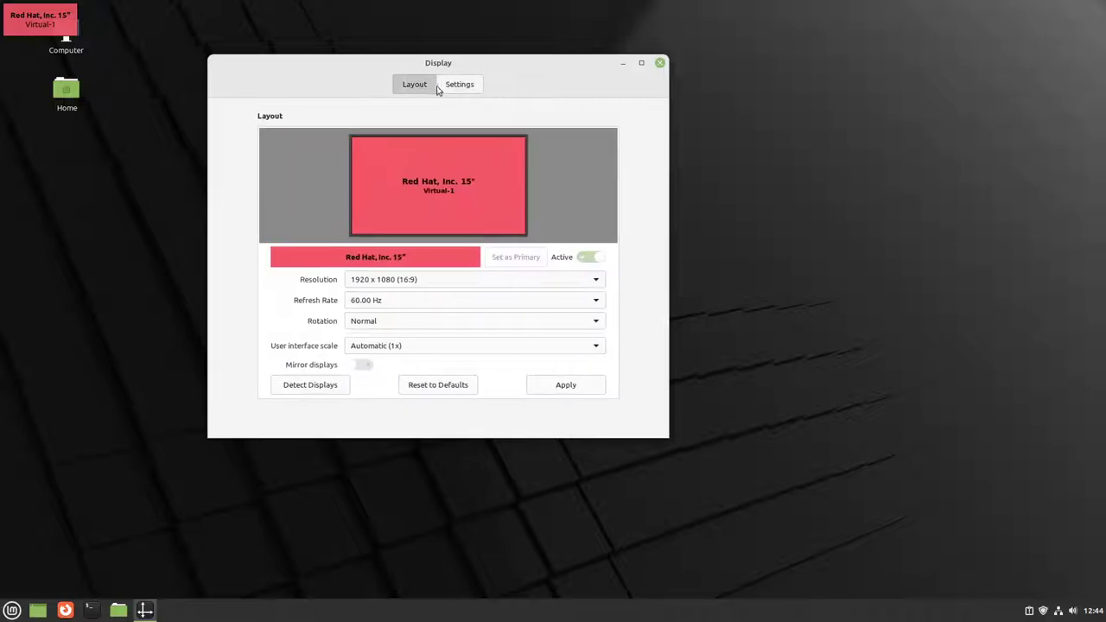
{"action": "left_click", "coordinate": [375, 321]}
{"action": "left_click", "coordinate": [300, 325]}
{"action": "left_click", "coordinate": [388, 306]}
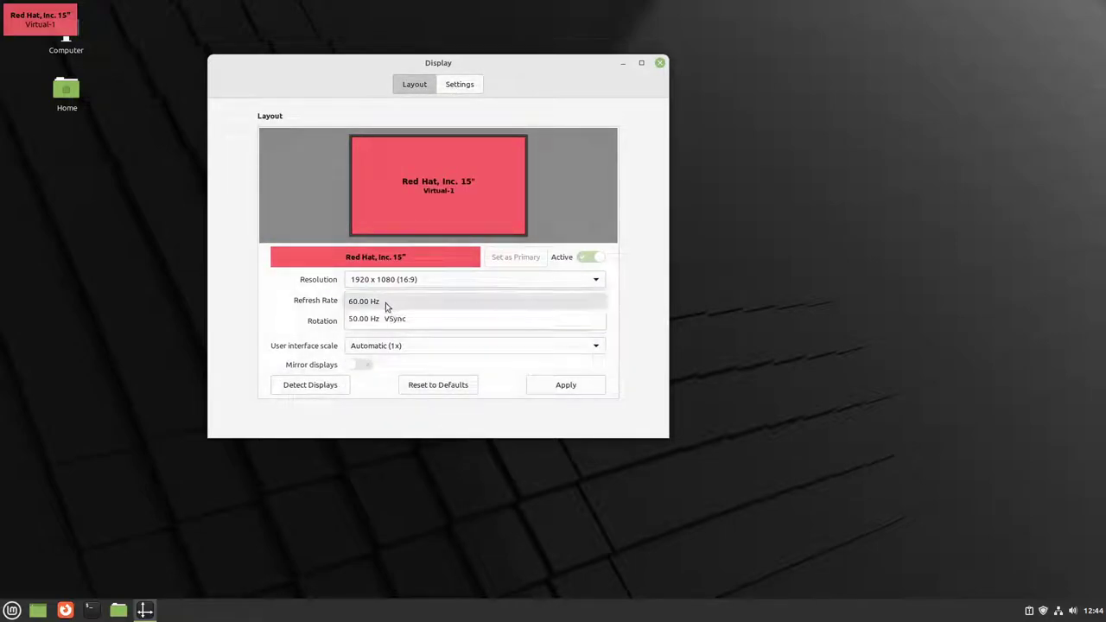
{"action": "left_click", "coordinate": [307, 317]}
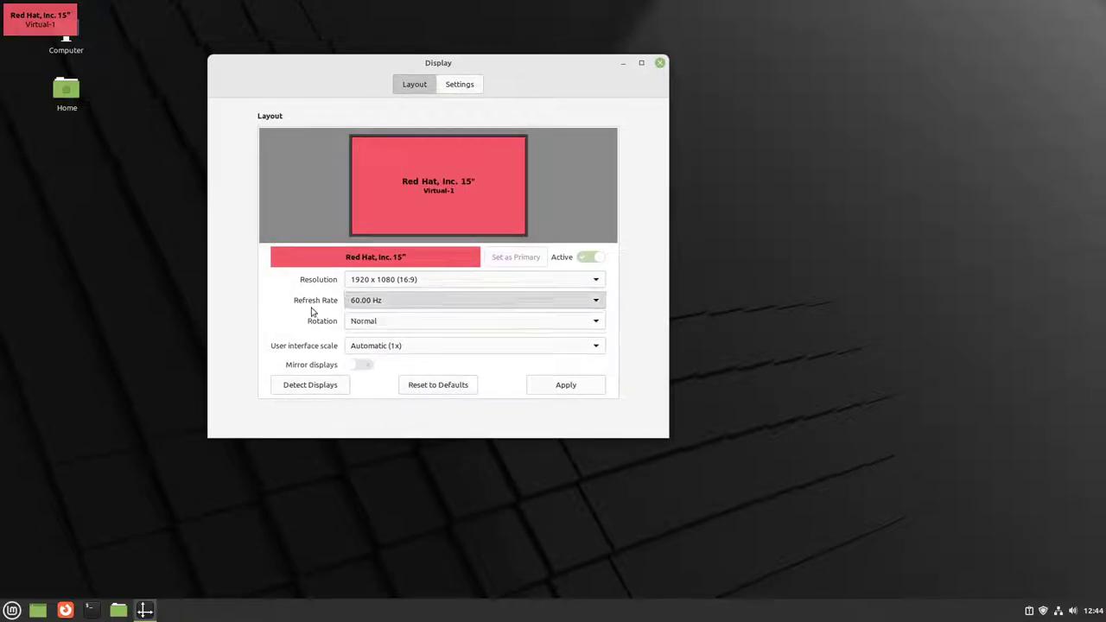
{"action": "left_click", "coordinate": [660, 64]}
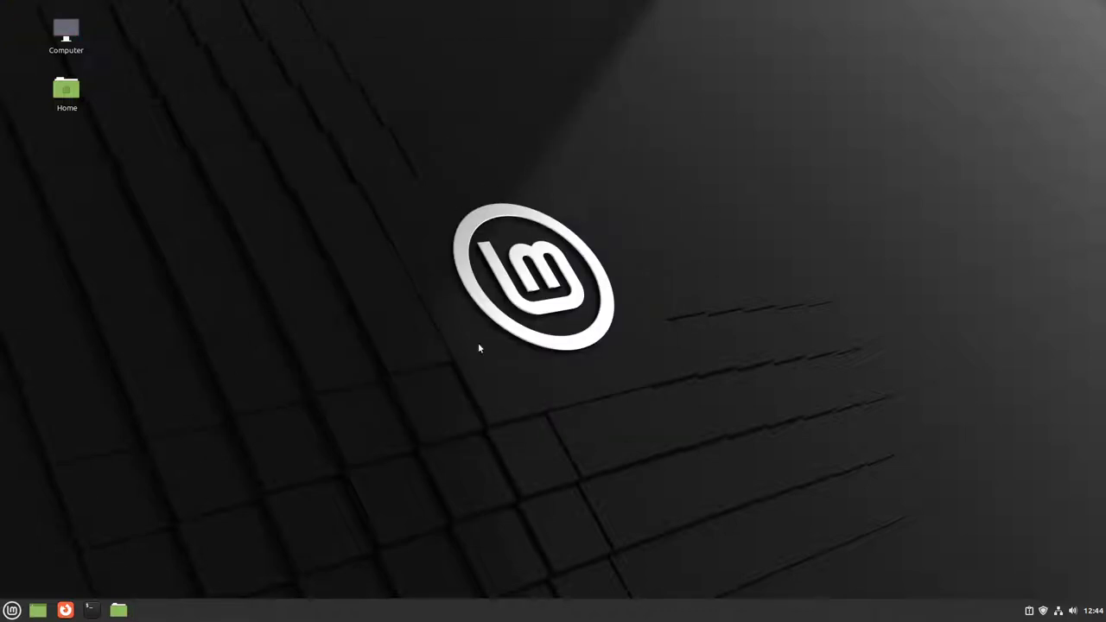
Step: Uninstall the Drawing app from the menu's Graphics category, authenticating with the password
{"action": "left_click", "coordinate": [12, 610]}
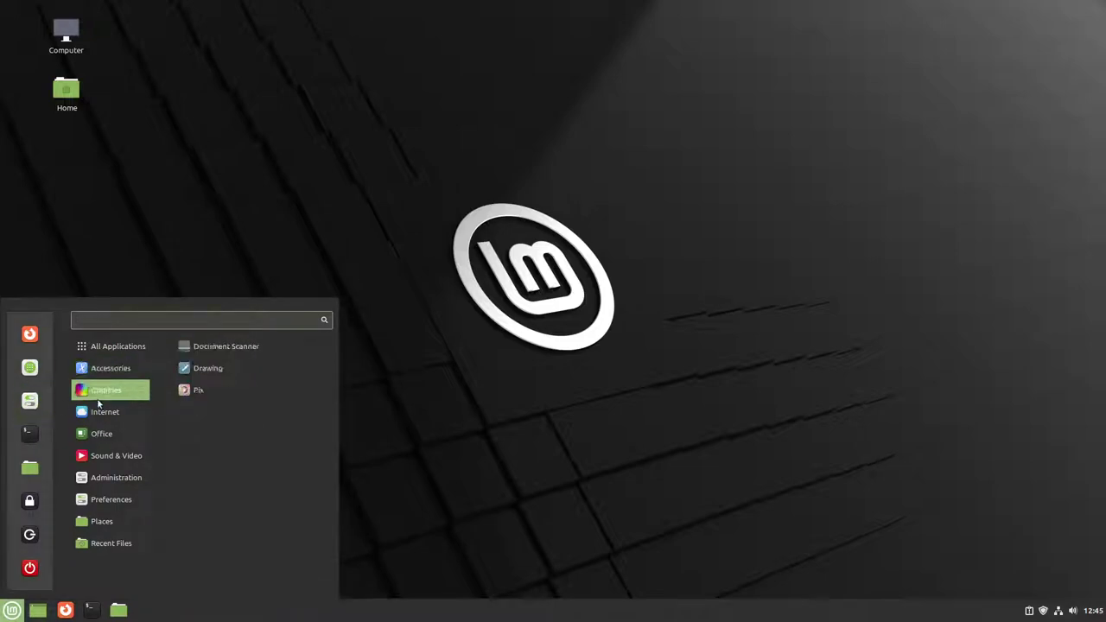
{"action": "mouse_move", "coordinate": [97, 435]}
{"action": "mouse_move", "coordinate": [95, 460]}
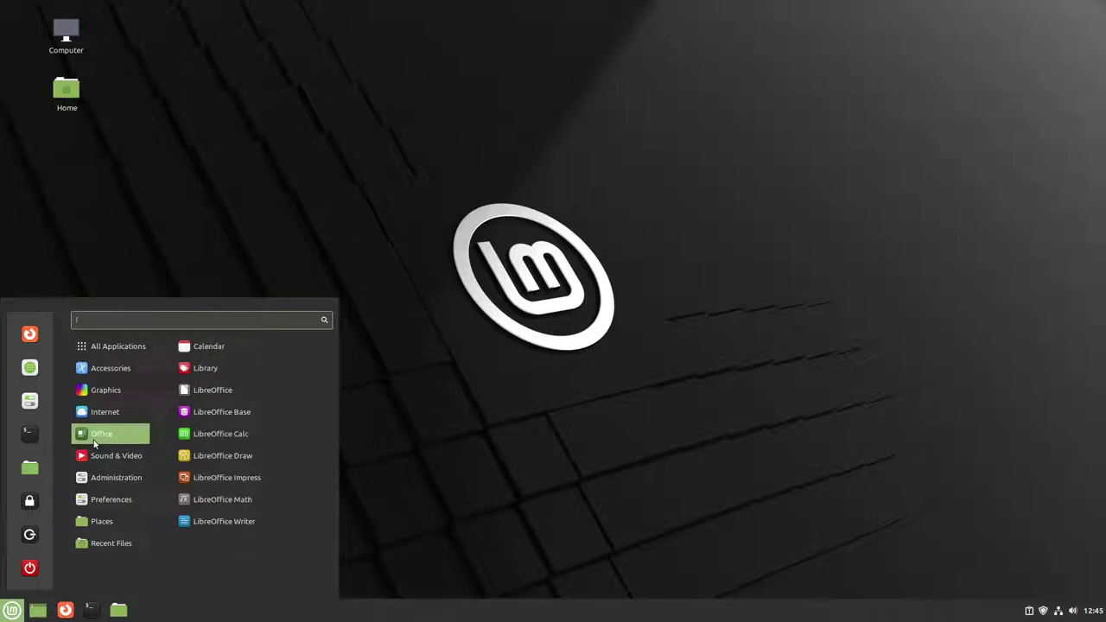
{"action": "mouse_move", "coordinate": [117, 346]}
{"action": "mouse_move", "coordinate": [105, 391]}
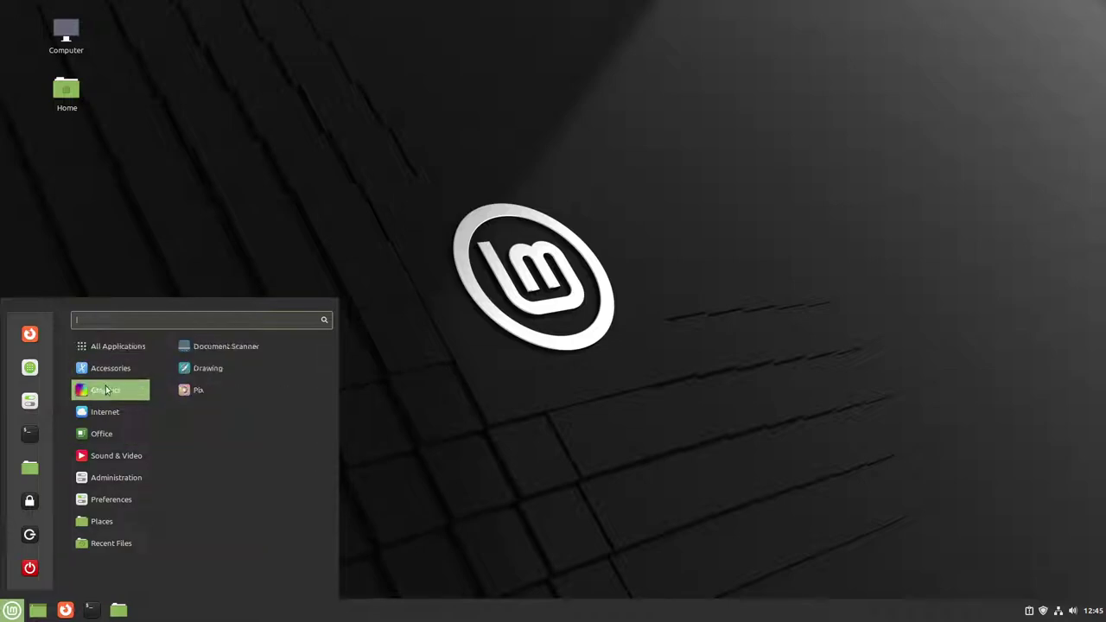
{"action": "right_click", "coordinate": [244, 367]}
{"action": "left_click", "coordinate": [216, 432]}
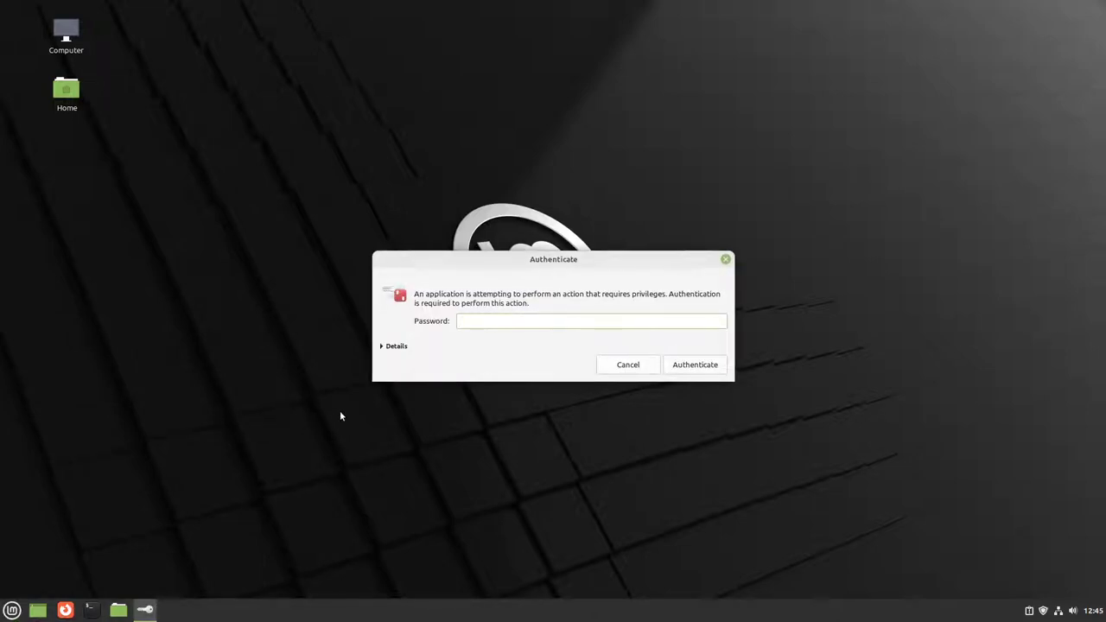
{"action": "type", "text": "••"}
{"action": "key", "text": "Return"}
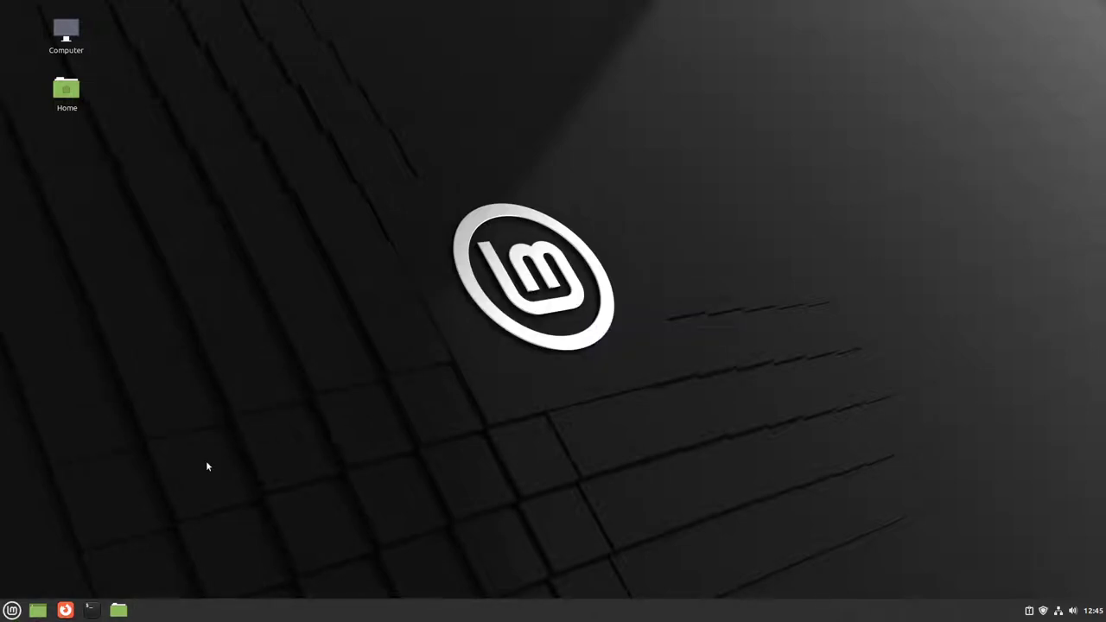
Step: Confirm the Drawing package removal and reopen the menu to check the Graphics category
{"action": "left_click", "coordinate": [12, 611]}
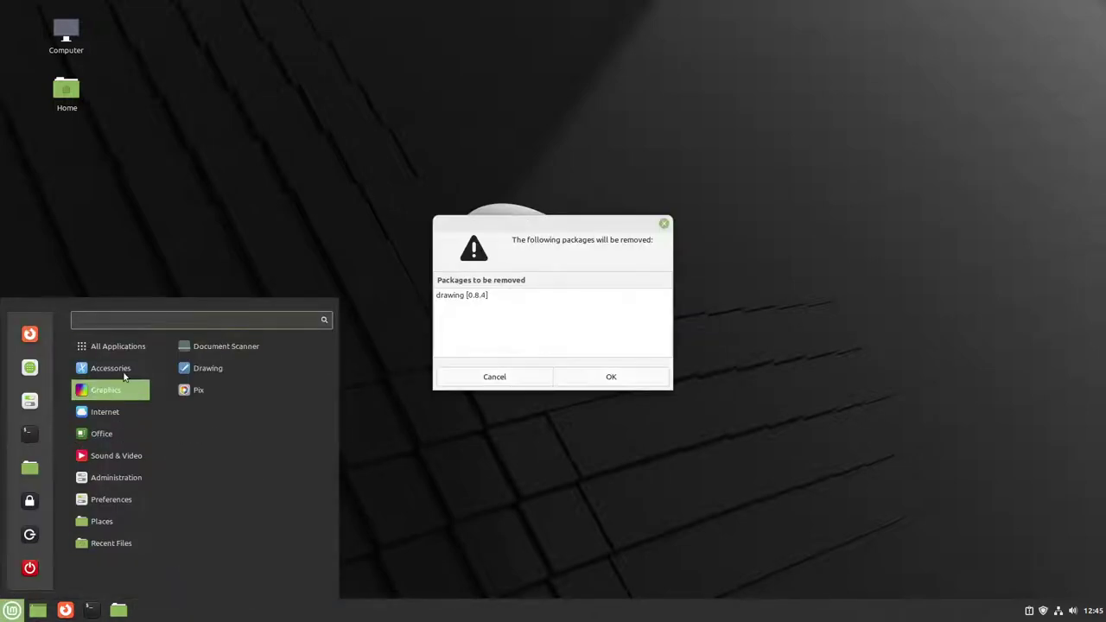
{"action": "left_click", "coordinate": [611, 377]}
{"action": "left_click", "coordinate": [611, 377]}
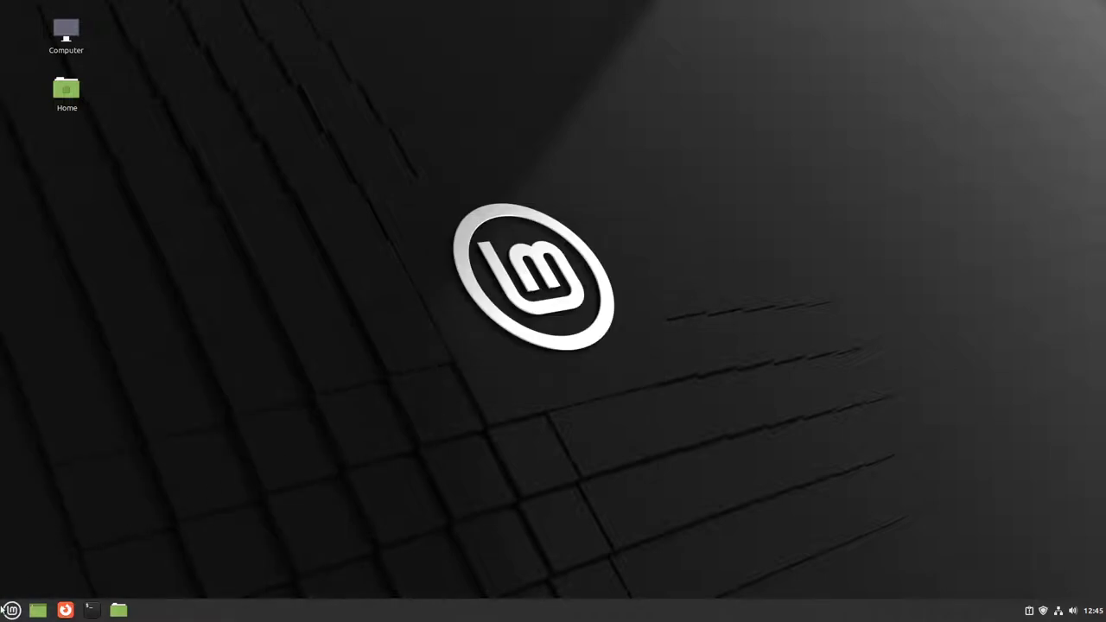
{"action": "left_click", "coordinate": [7, 611]}
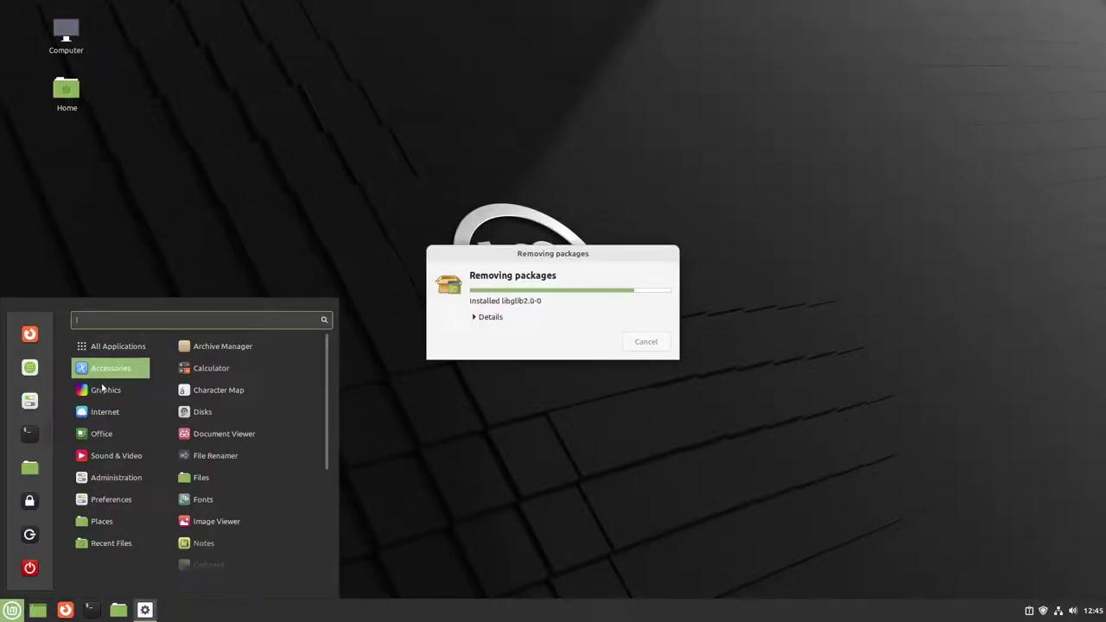
{"action": "mouse_move", "coordinate": [100, 390]}
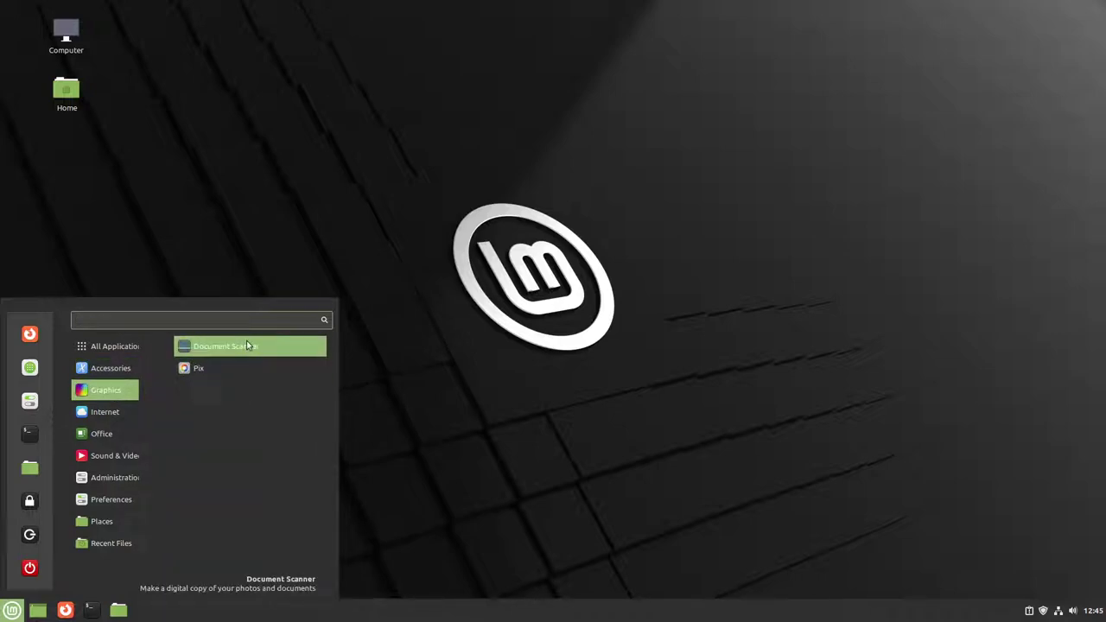
Step: Uninstall LibreOffice from the Office category, entering the password and confirming removal
{"action": "mouse_move", "coordinate": [113, 415]}
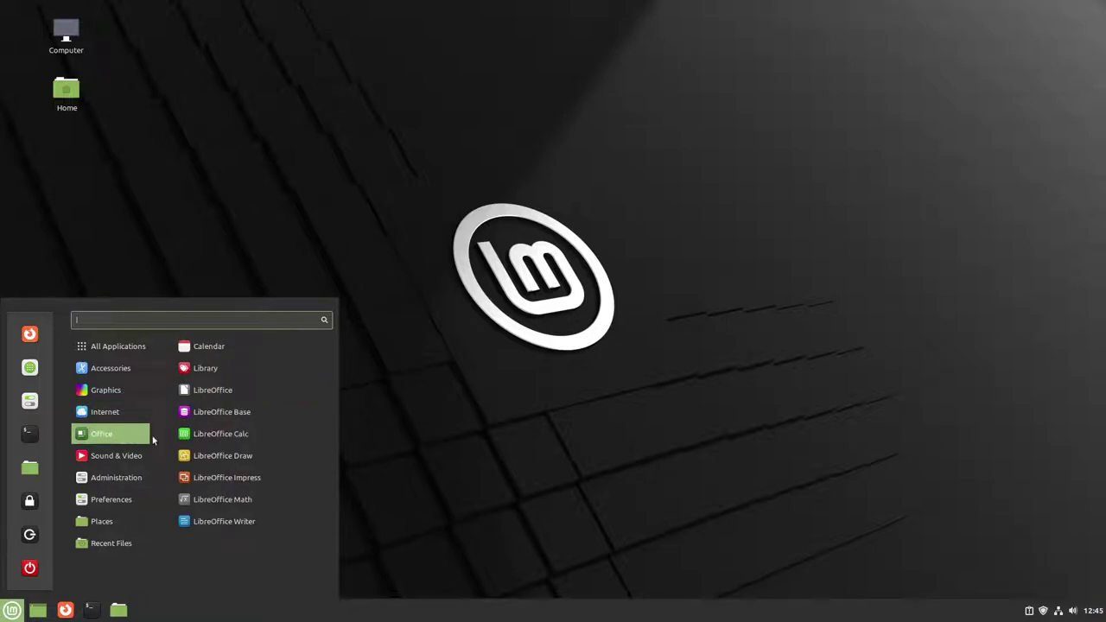
{"action": "right_click", "coordinate": [241, 393]}
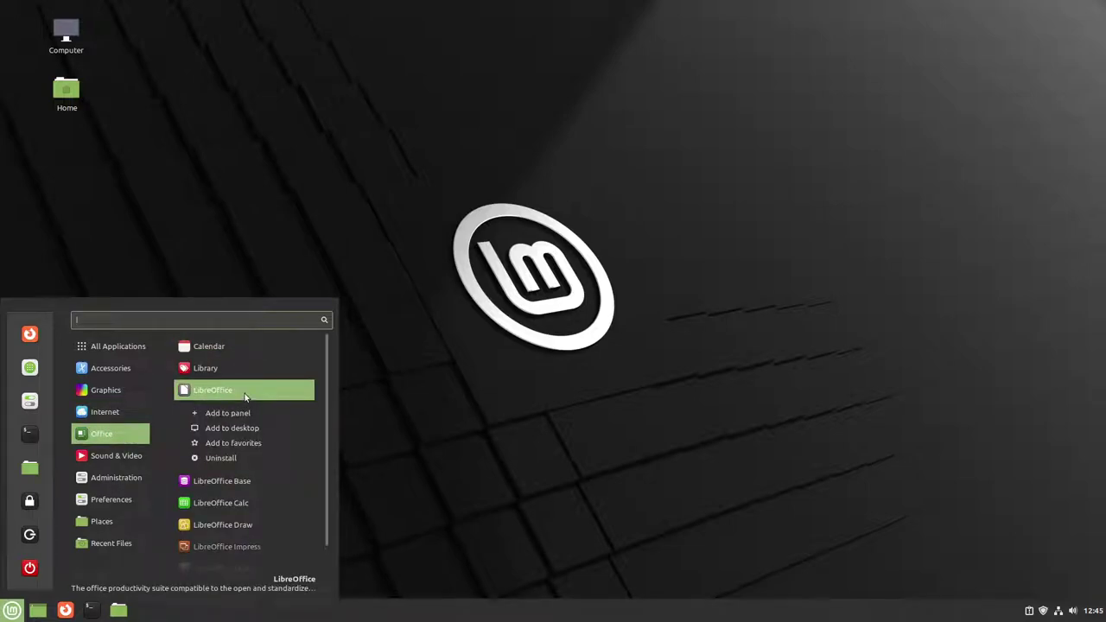
{"action": "left_click", "coordinate": [215, 462]}
{"action": "type", "text": "•••"}
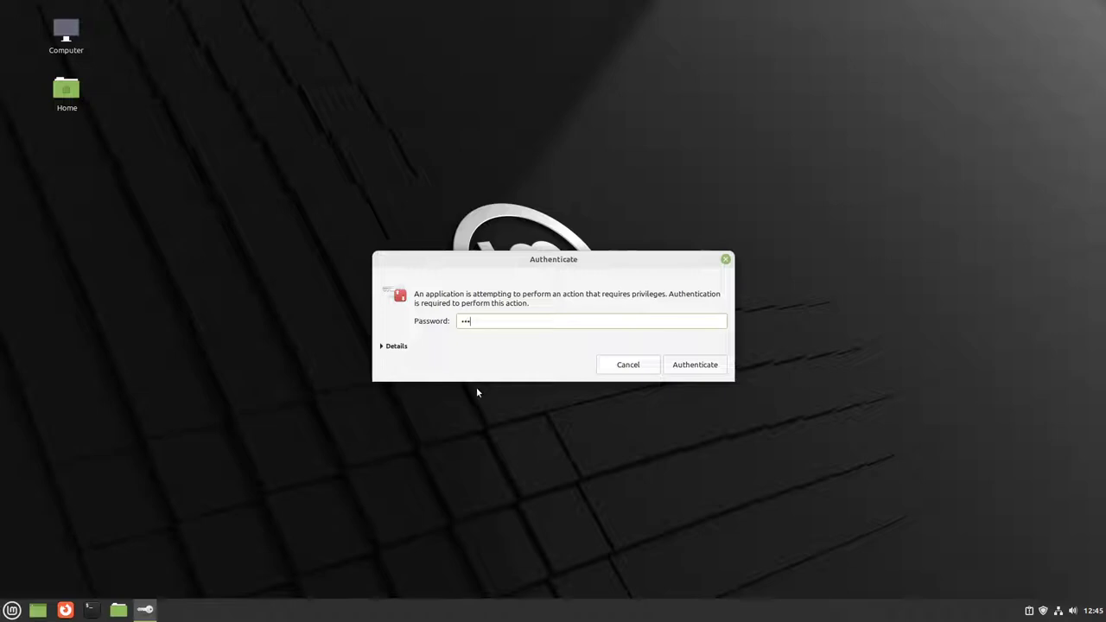
{"action": "key", "text": "Return"}
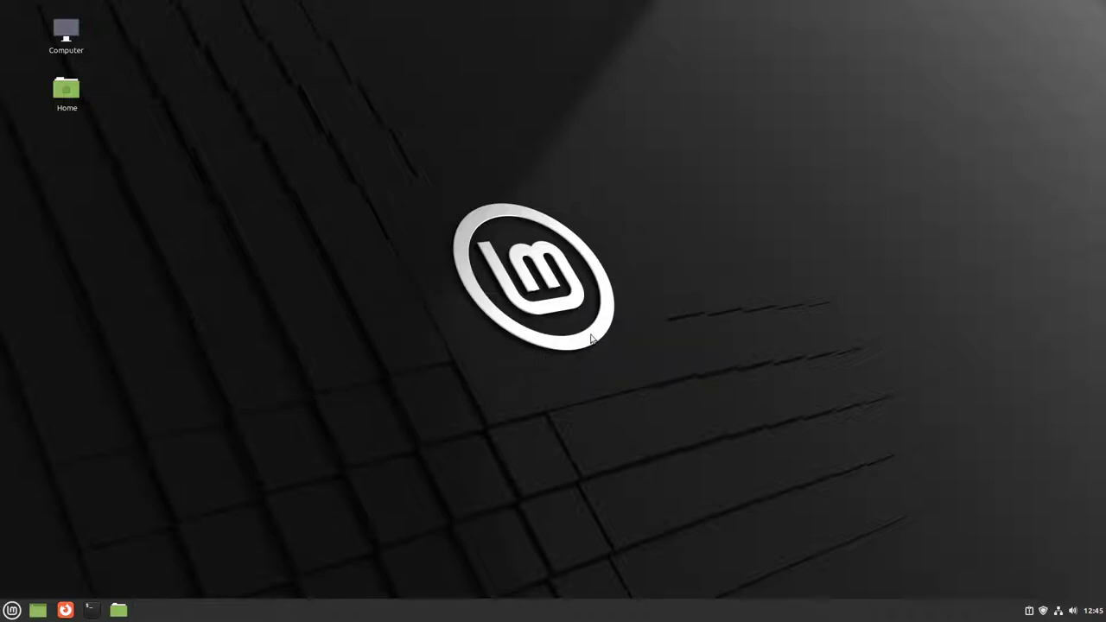
{"action": "left_click", "coordinate": [617, 381]}
Step: Reopen the application menu to check the Office category lists only Calendar and Library
{"action": "left_click", "coordinate": [13, 610]}
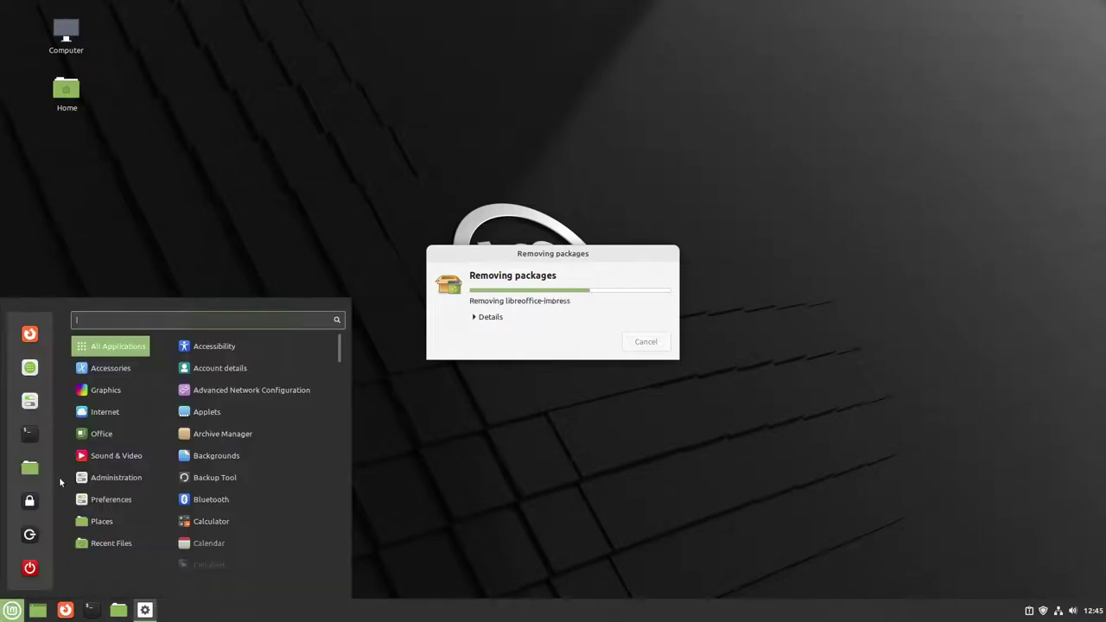
{"action": "mouse_move", "coordinate": [110, 433]}
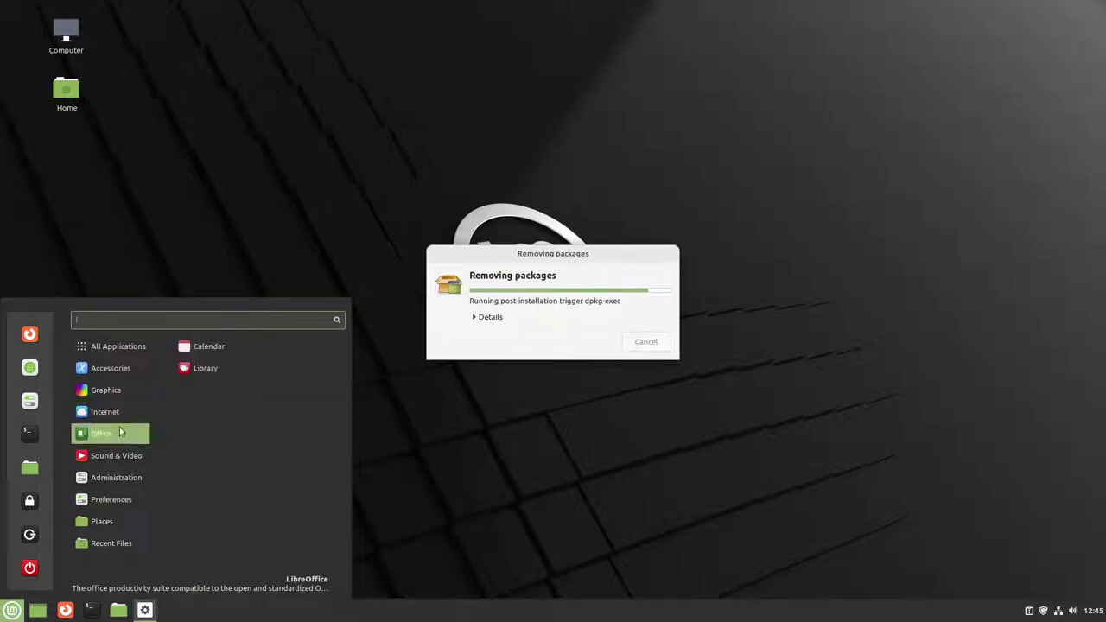
{"action": "mouse_move", "coordinate": [107, 460]}
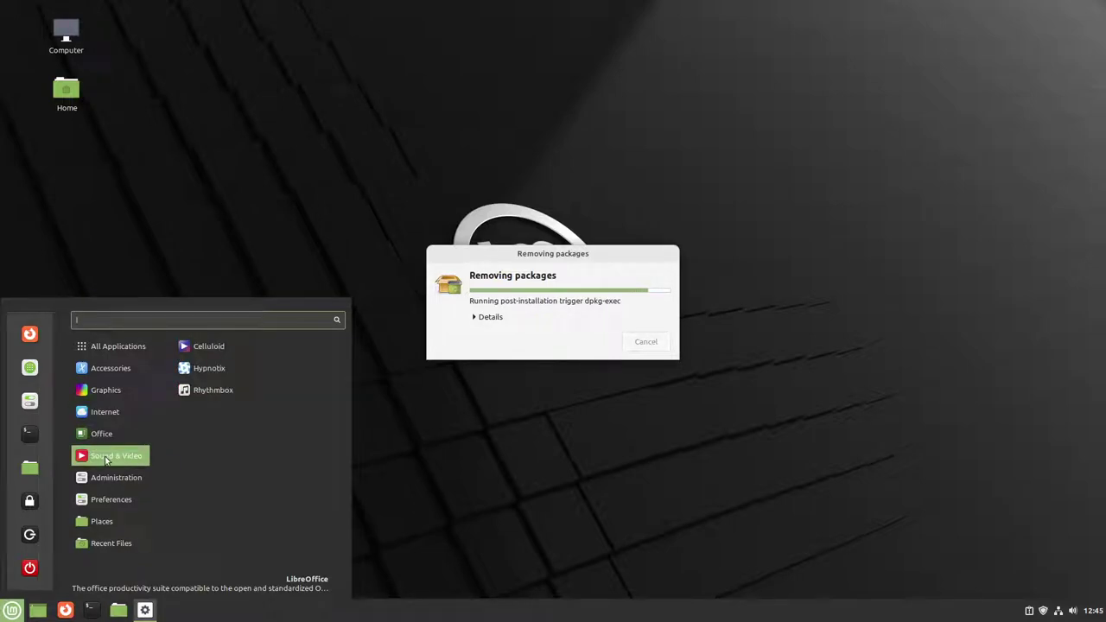
{"action": "scroll", "coordinate": [242, 481], "scroll_direction": "down", "scroll_amount": 3}
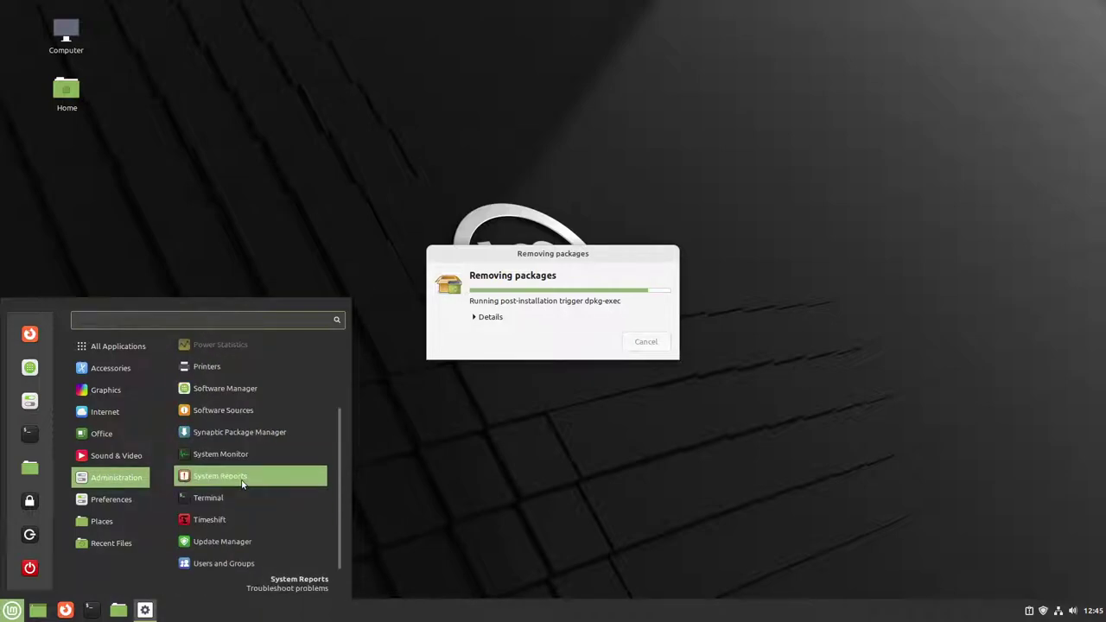
{"action": "mouse_move", "coordinate": [102, 521]}
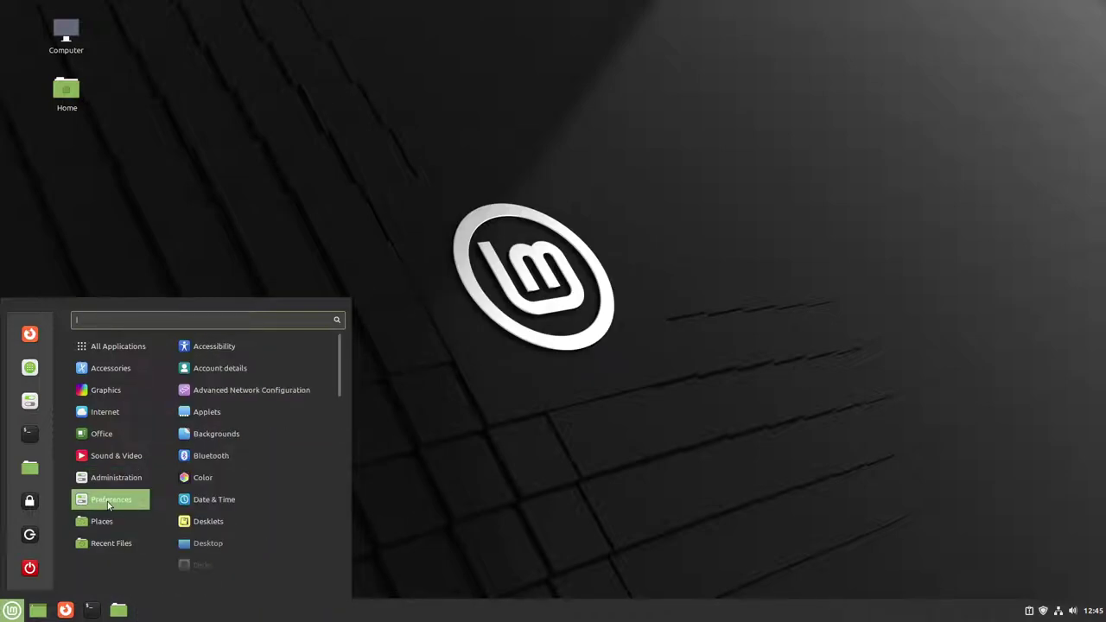
Step: Open a terminal and run neofetch to show the Linux Mint 20.3 system summary
{"action": "left_click", "coordinate": [163, 294]}
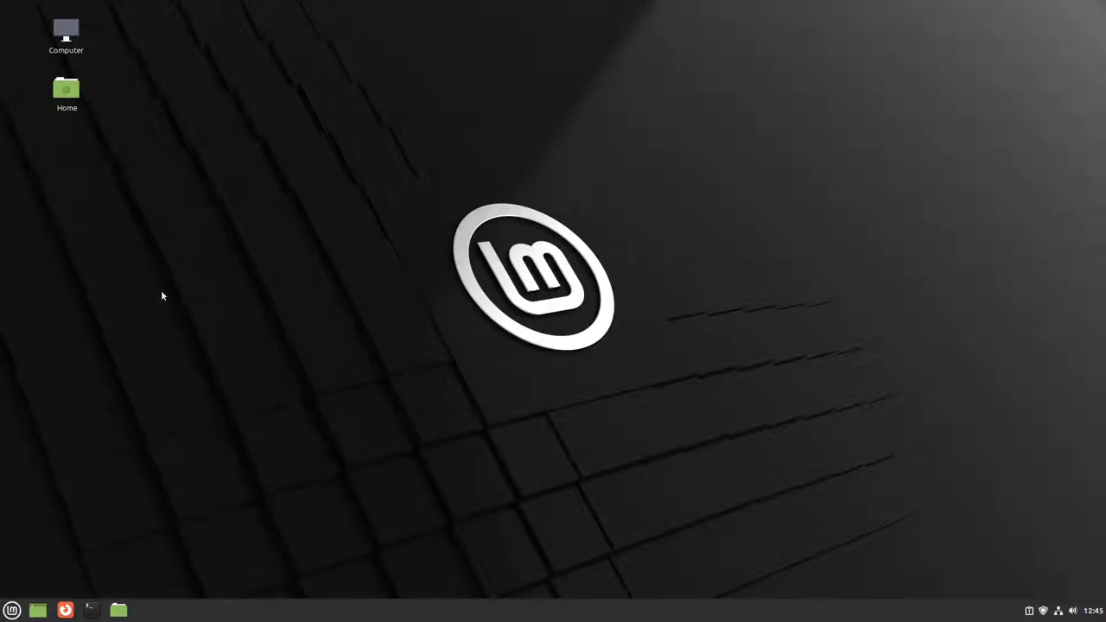
{"action": "left_click", "coordinate": [90, 611]}
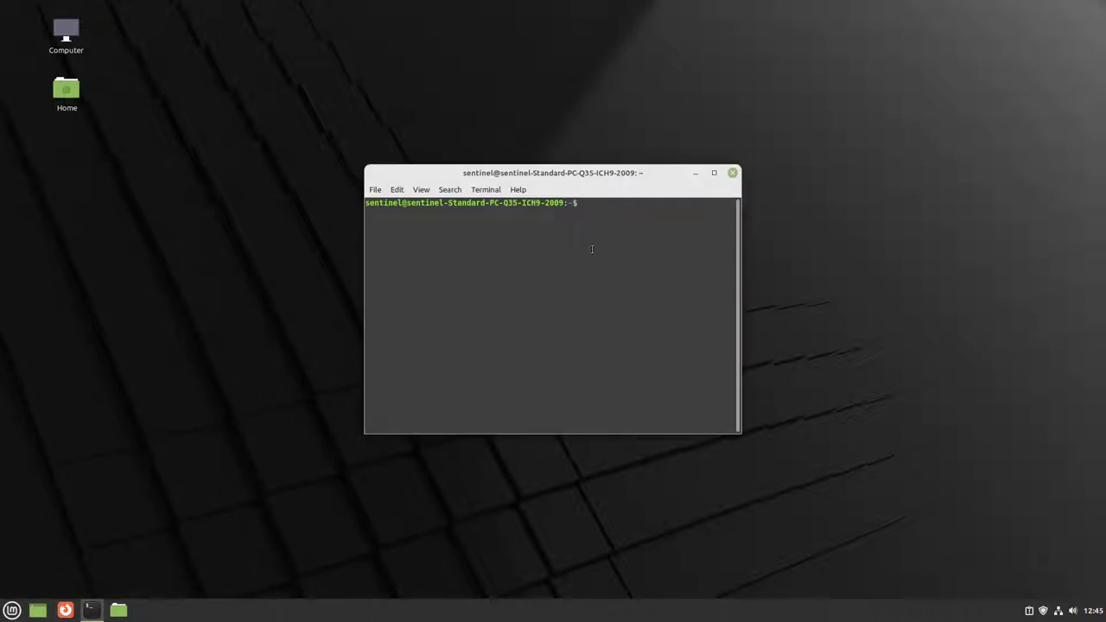
{"action": "type", "text": "neofech"}
{"action": "key", "text": "Return"}
{"action": "type", "text": "neofetch"}
{"action": "key", "text": "Return"}
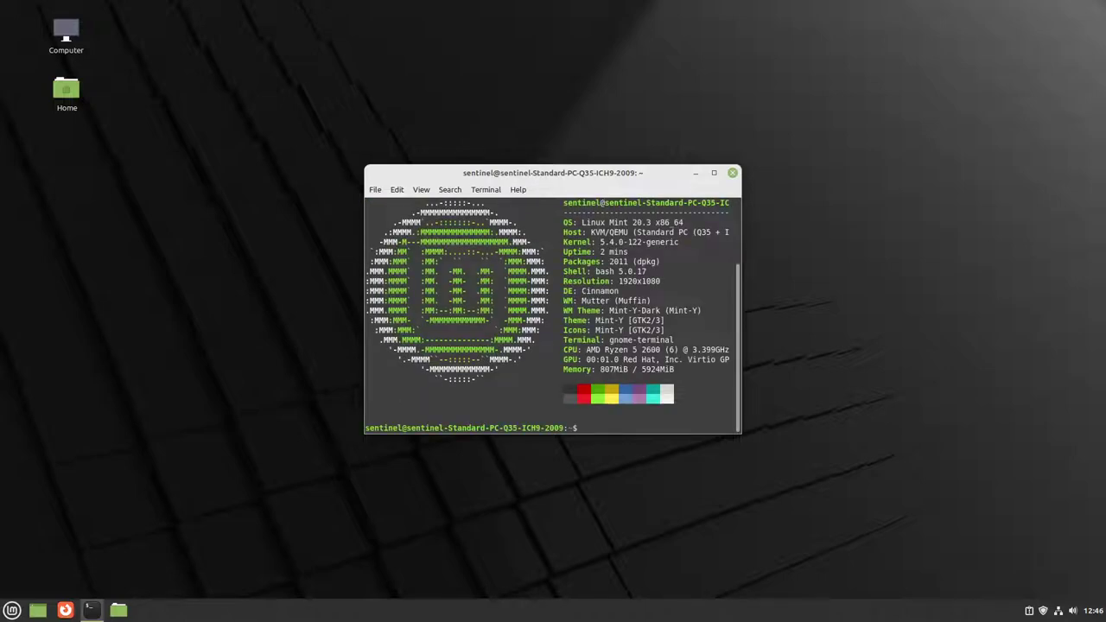
Step: Try running htop, find it is not installed, and clear the screen
{"action": "type", "text": "htop"}
{"action": "key", "text": "Return"}
{"action": "type", "text": "\\"}
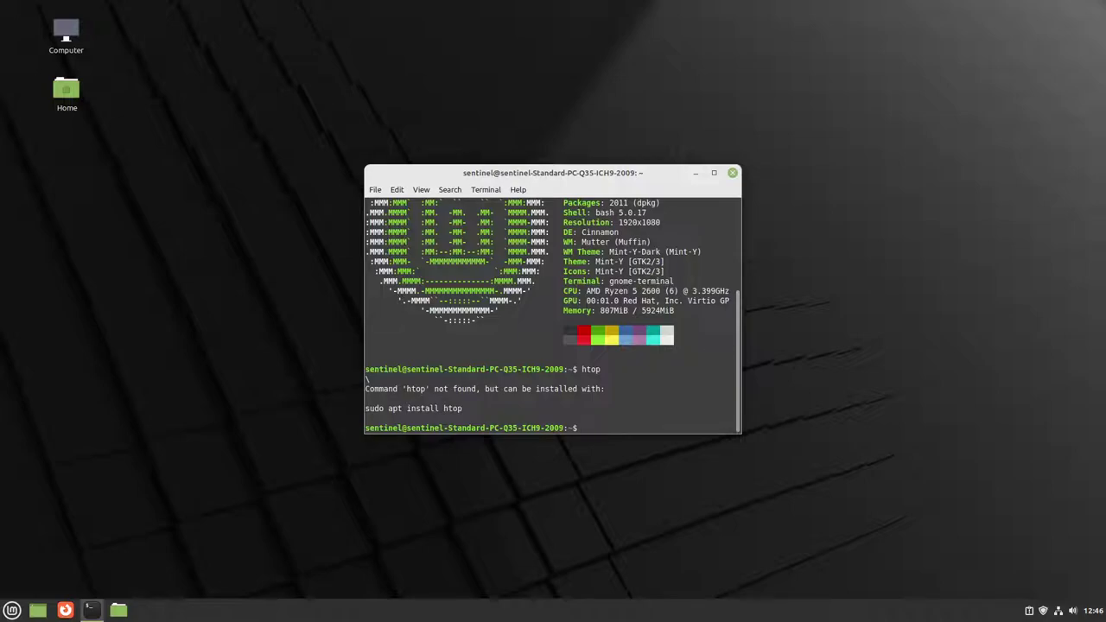
{"action": "type", "text": "clear"}
{"action": "key", "text": "Return"}
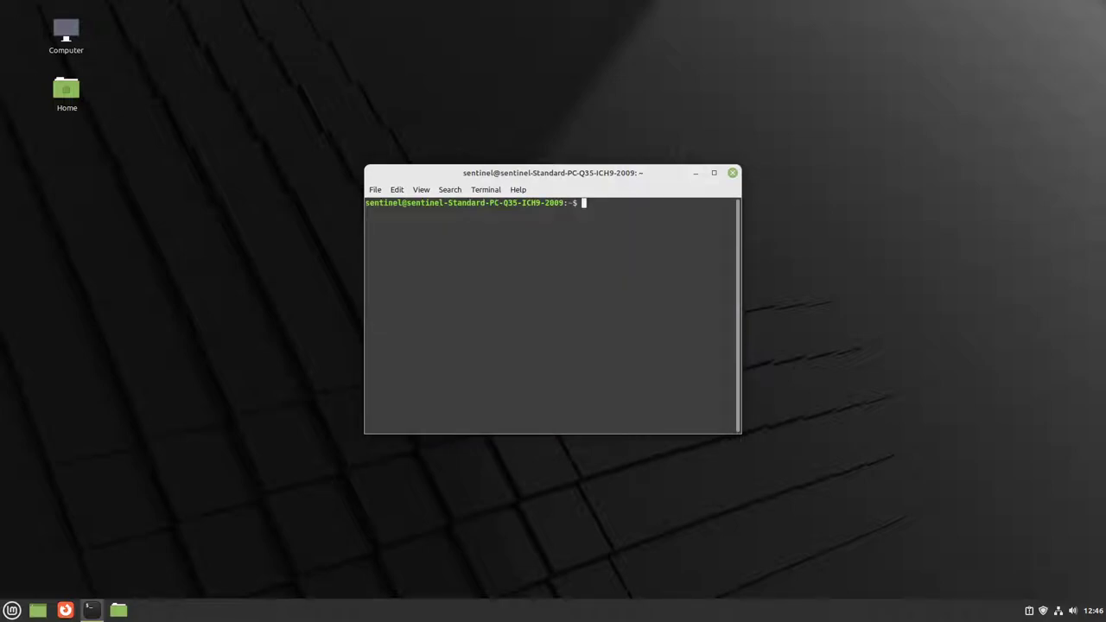
Step: Get a root shell with sudo -s after two failed su attempts, entering the password
{"action": "type", "text": "su"}
{"action": "key", "text": "Return"}
{"action": "key", "text": "Return"}
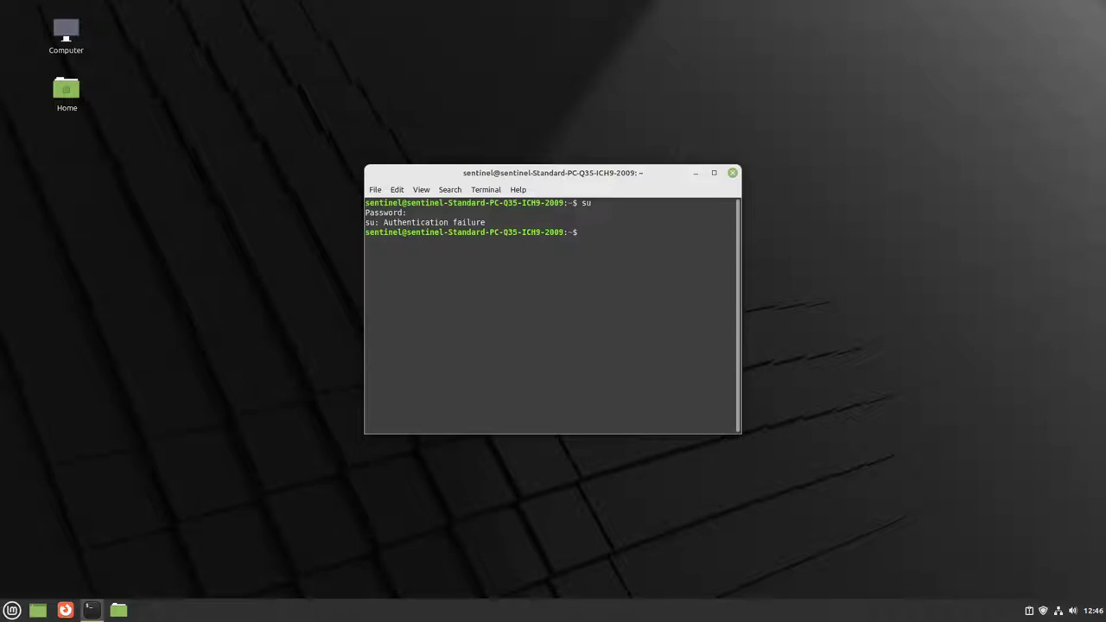
{"action": "type", "text": "su"}
{"action": "key", "text": "Return"}
{"action": "type", "text": "sudo -"}
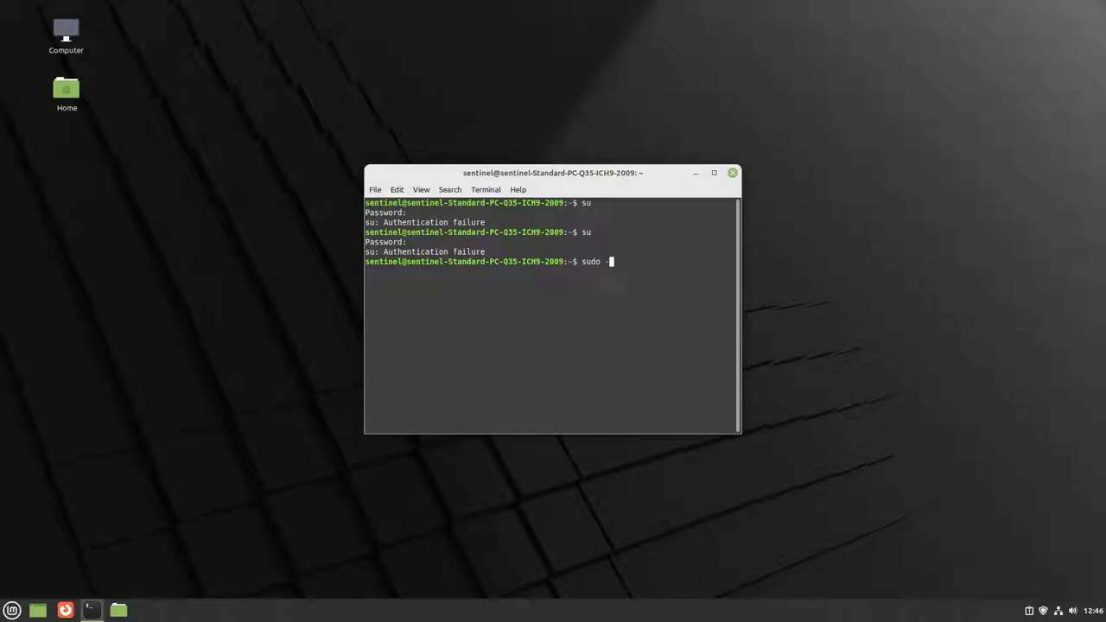
{"action": "type", "text": "S"}
{"action": "key", "text": "BackSpace"}
{"action": "key", "text": "BackSpace"}
{"action": "type", "text": "s"}
{"action": "key", "text": "Return"}
{"action": "key", "text": "Return"}
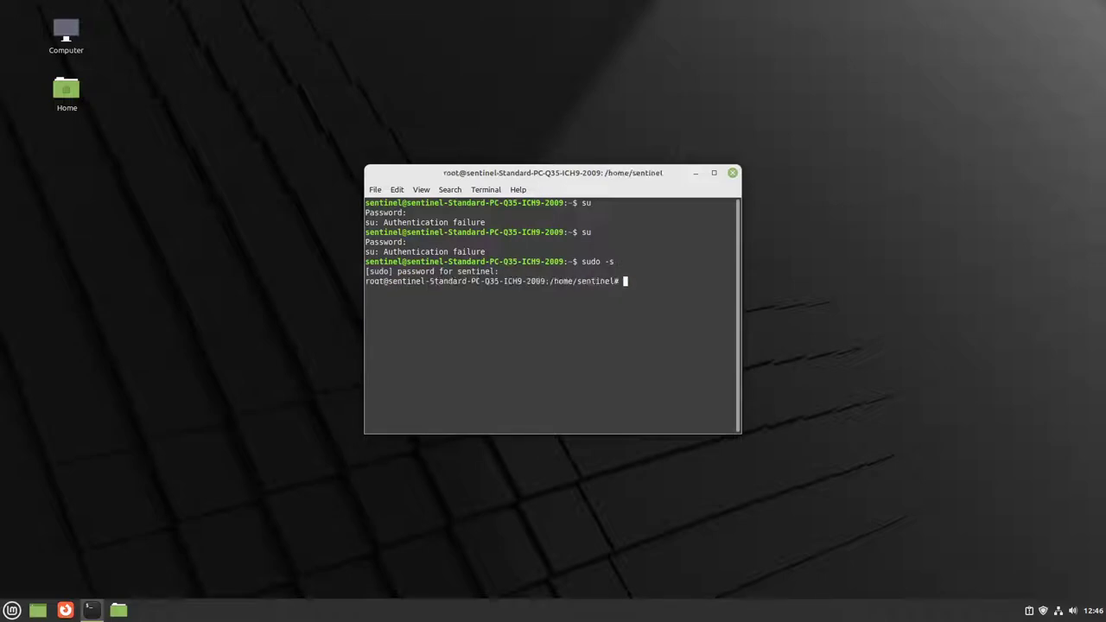
{"action": "type", "text": "clear"}
{"action": "key", "text": "Return"}
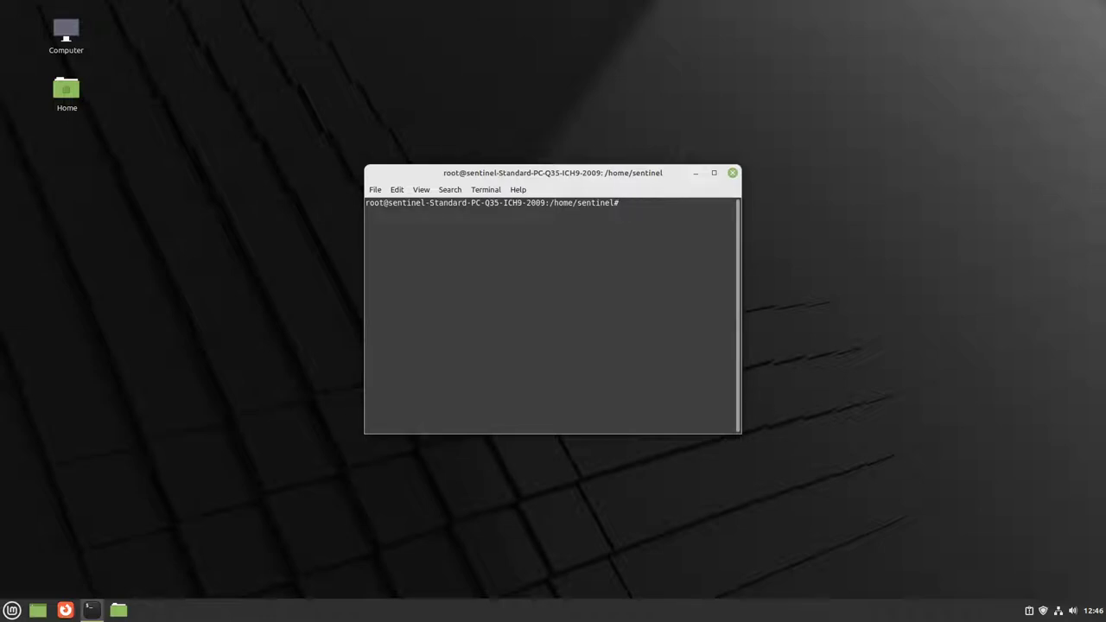
Step: Install htop with 'apt install htop', run it, quit, and exit the root shell
{"action": "type", "text": "apt install"}
{"action": "key", "text": "BackSpace"}
{"action": "key", "text": "BackSpace"}
{"action": "key", "text": "BackSpace"}
{"action": "key", "text": "BackSpace"}
{"action": "key", "text": "BackSpace"}
{"action": "key", "text": "BackSpace"}
{"action": "key", "text": "BackSpace"}
{"action": "type", "text": "nstall htop"}
{"action": "key", "text": "Return"}
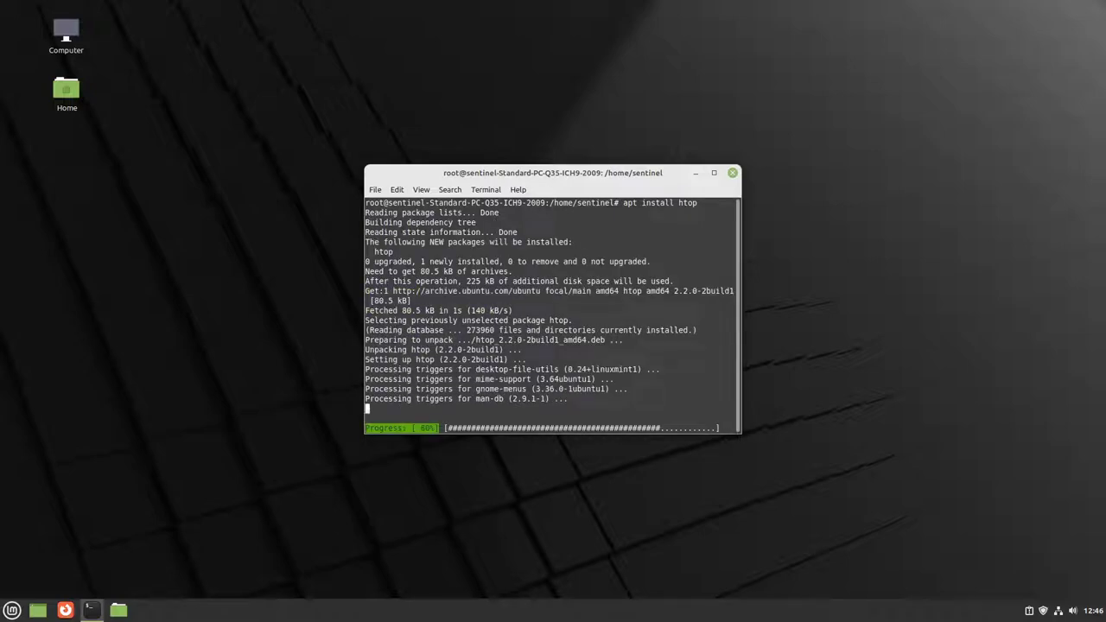
{"action": "type", "text": "htop"}
{"action": "key", "text": "Return"}
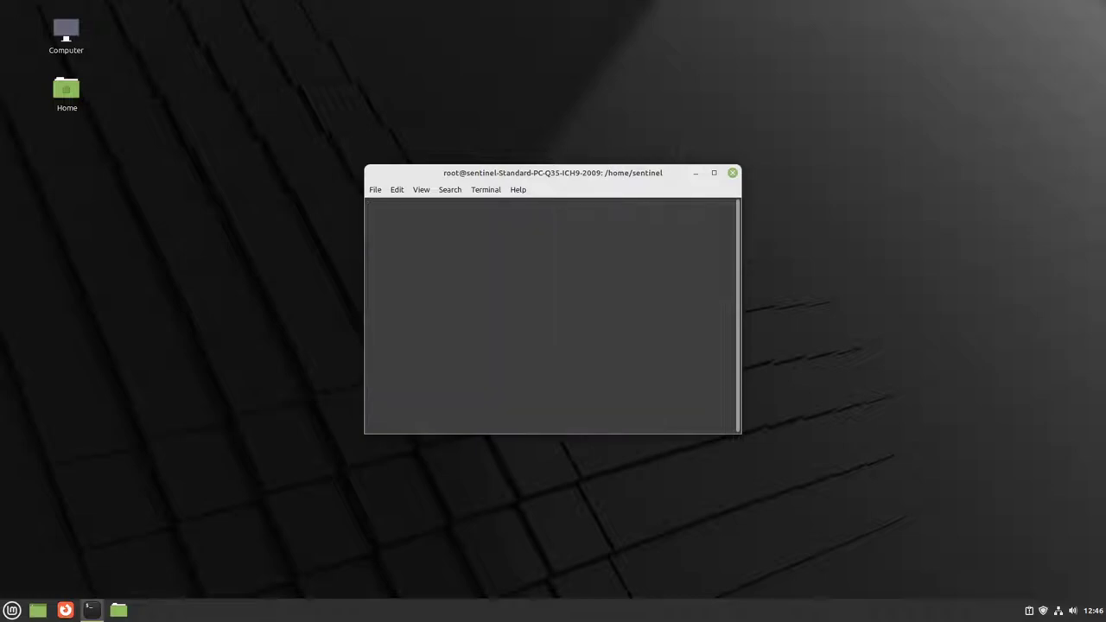
{"action": "type", "text": "q"}
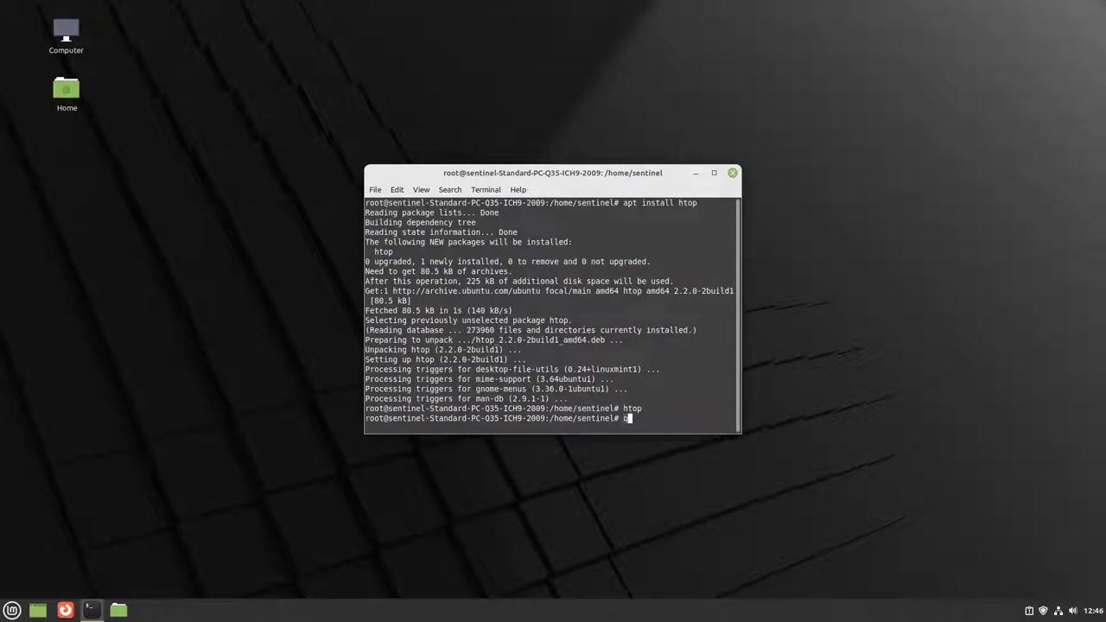
{"action": "type", "text": "e"}
{"action": "type", "text": "xit"}
{"action": "key", "text": "Return"}
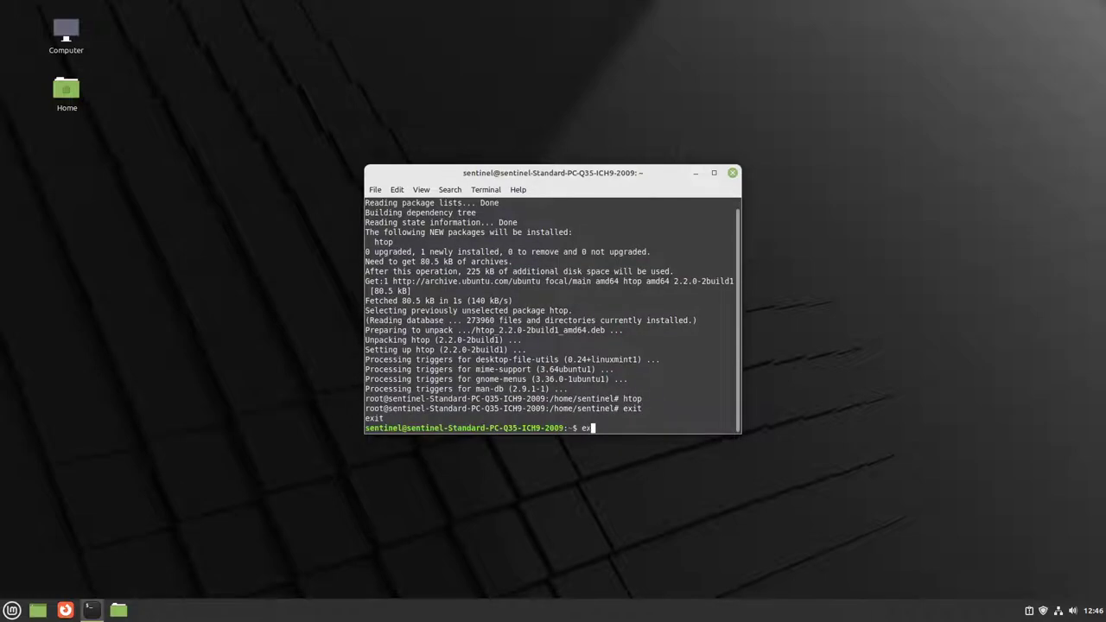
Step: Exit the terminal and launch System Monitor by searching 'tas' in the menu
{"action": "type", "text": "it"}
{"action": "key", "text": "Return"}
{"action": "key", "text": "super"}
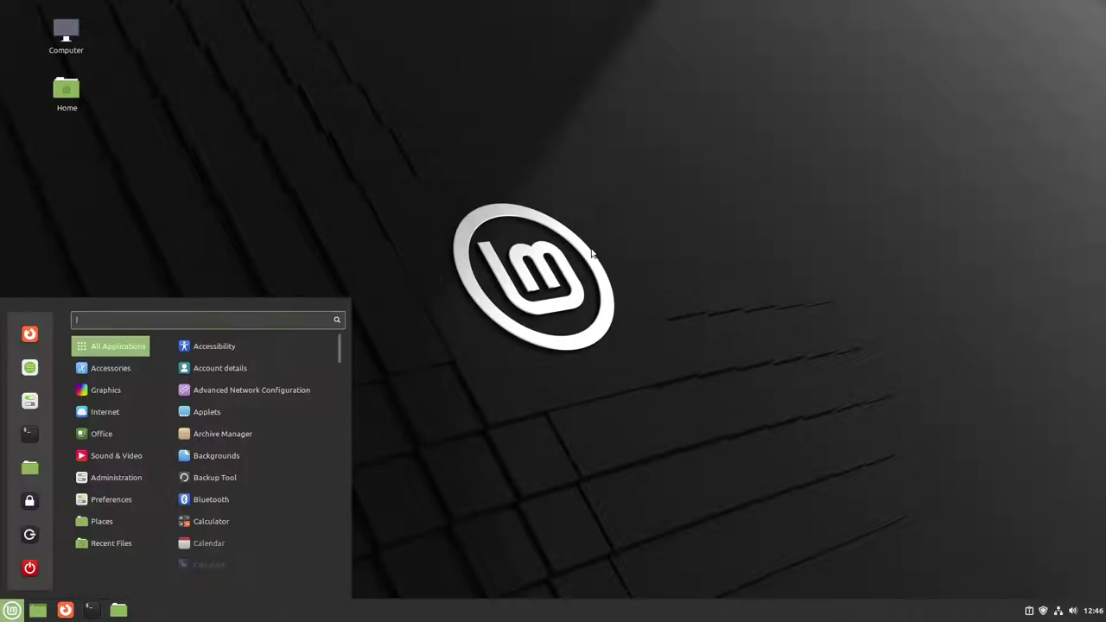
{"action": "type", "text": "tas"}
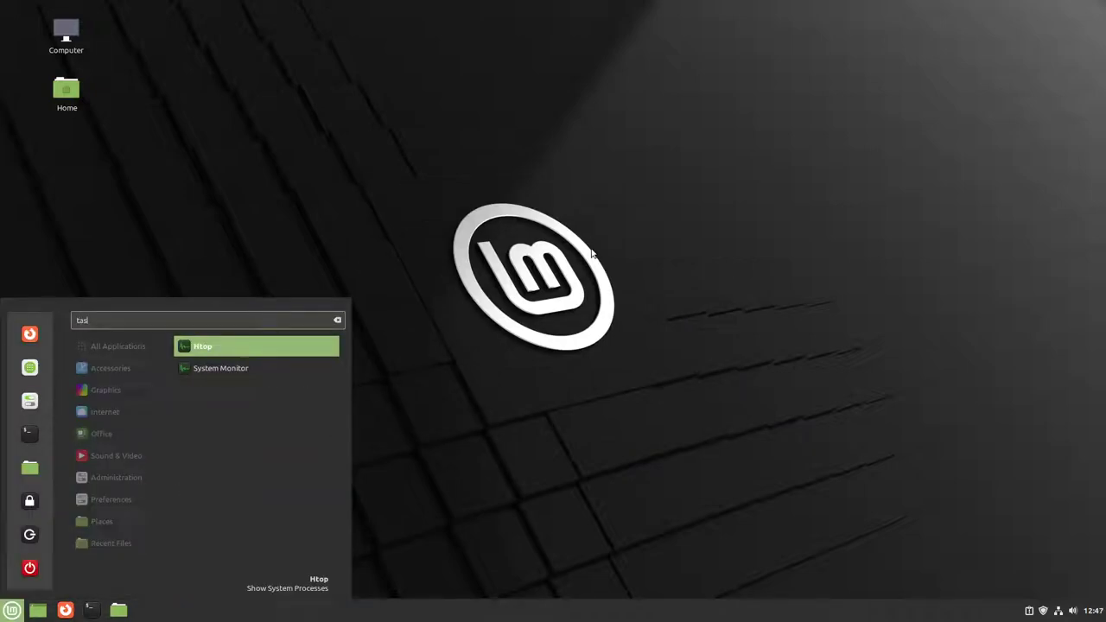
{"action": "key", "text": "Down"}
{"action": "key", "text": "Return"}
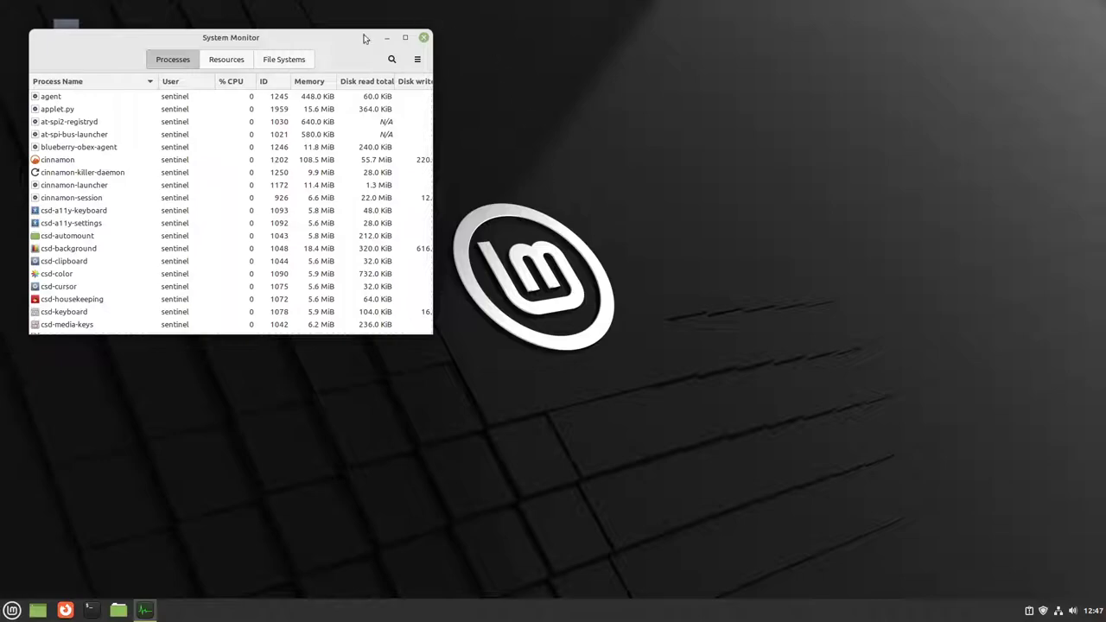
Step: Maximize System Monitor and view the Resources, File Systems and Processes tabs
{"action": "double_click", "coordinate": [349, 40]}
{"action": "left_click", "coordinate": [560, 33]}
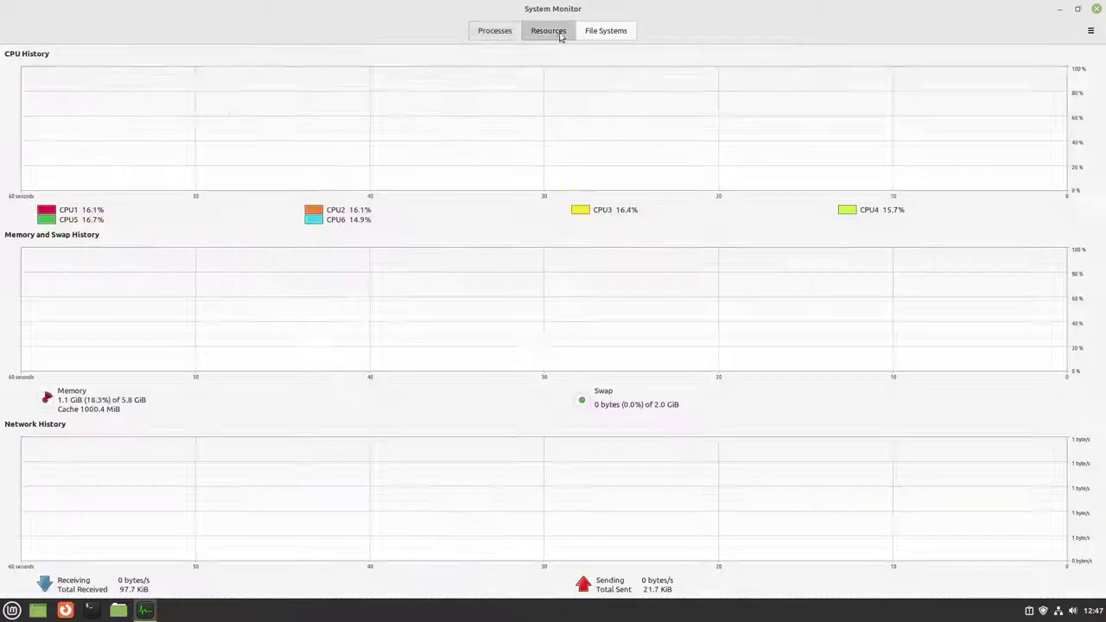
{"action": "left_click", "coordinate": [610, 34]}
{"action": "left_click", "coordinate": [516, 35]}
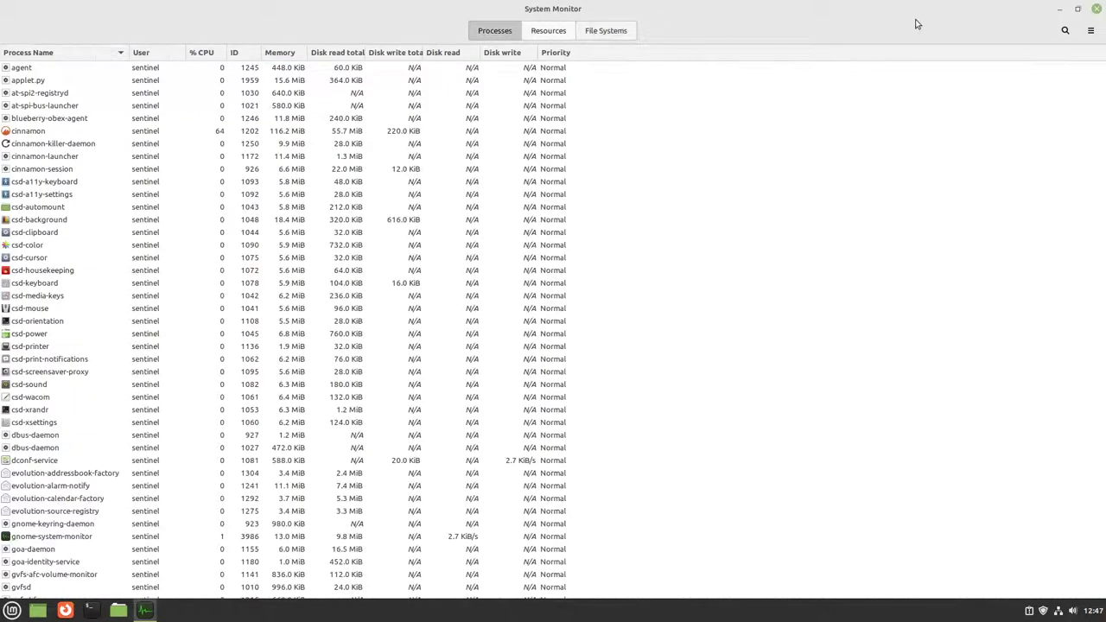
Step: Close System Monitor and show All Applications in the Mint menu
{"action": "left_click", "coordinate": [1098, 8]}
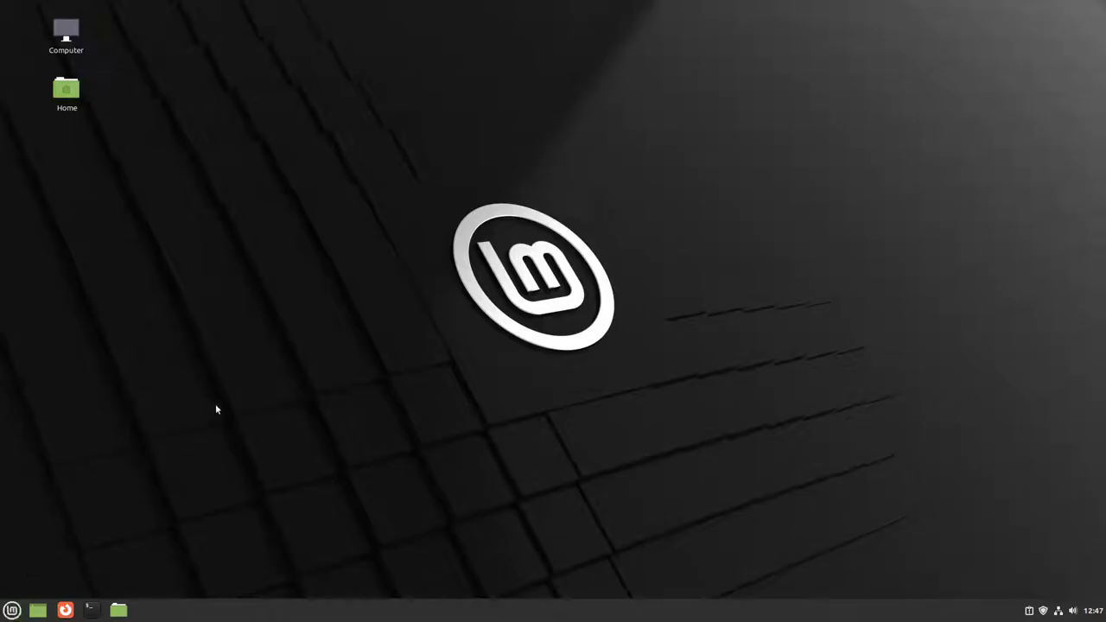
{"action": "left_click", "coordinate": [12, 611]}
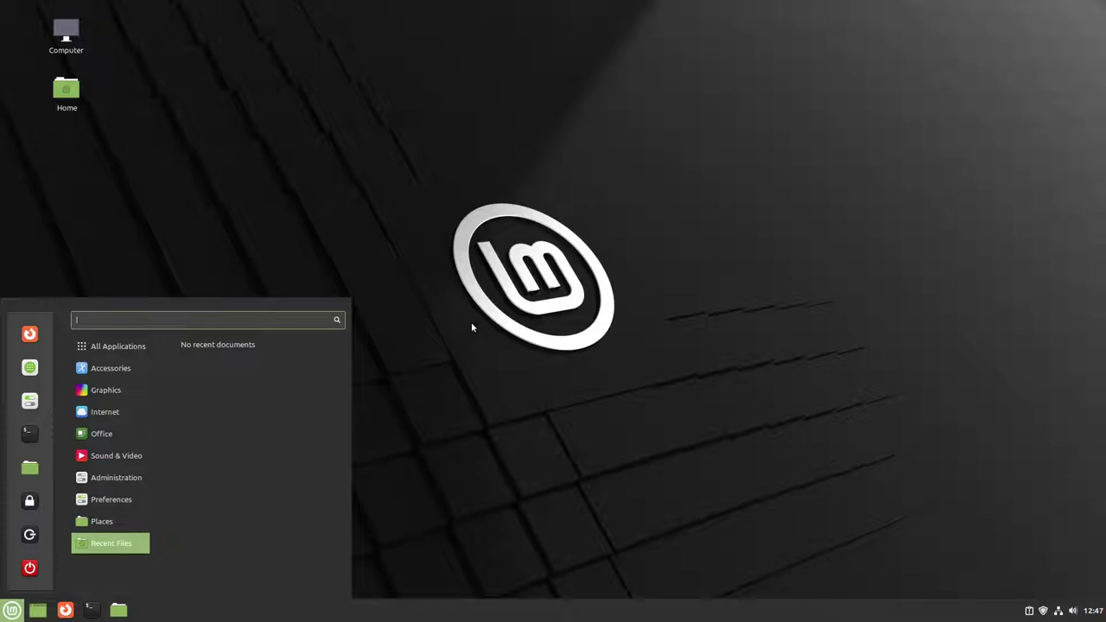
{"action": "mouse_move", "coordinate": [122, 353]}
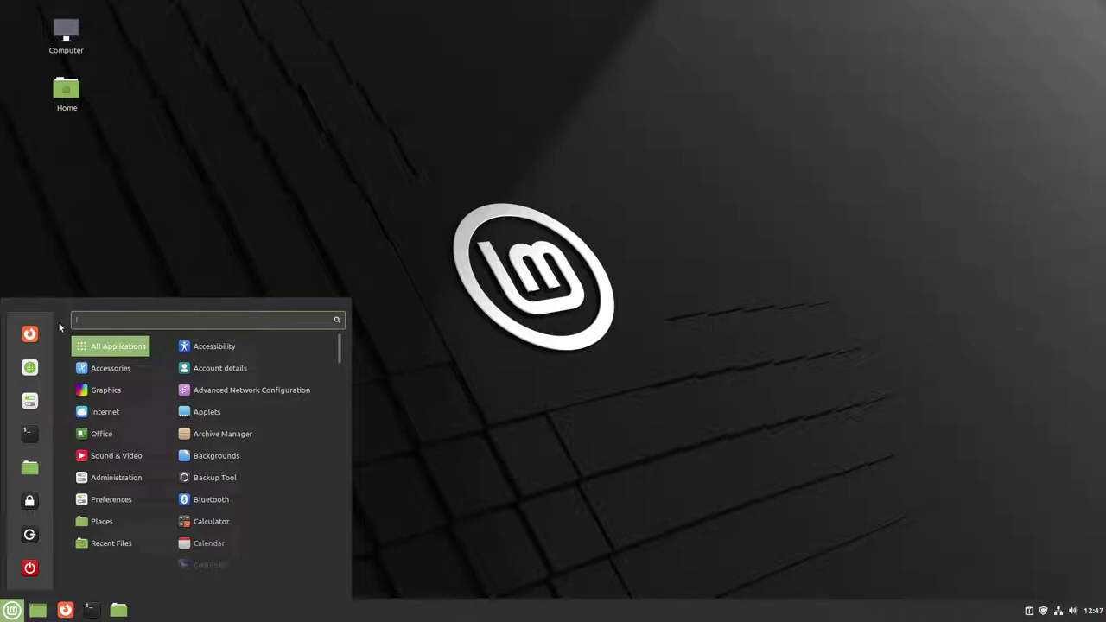
Step: Launch Software Manager maximized and search it for 'gimp'
{"action": "left_click", "coordinate": [29, 370]}
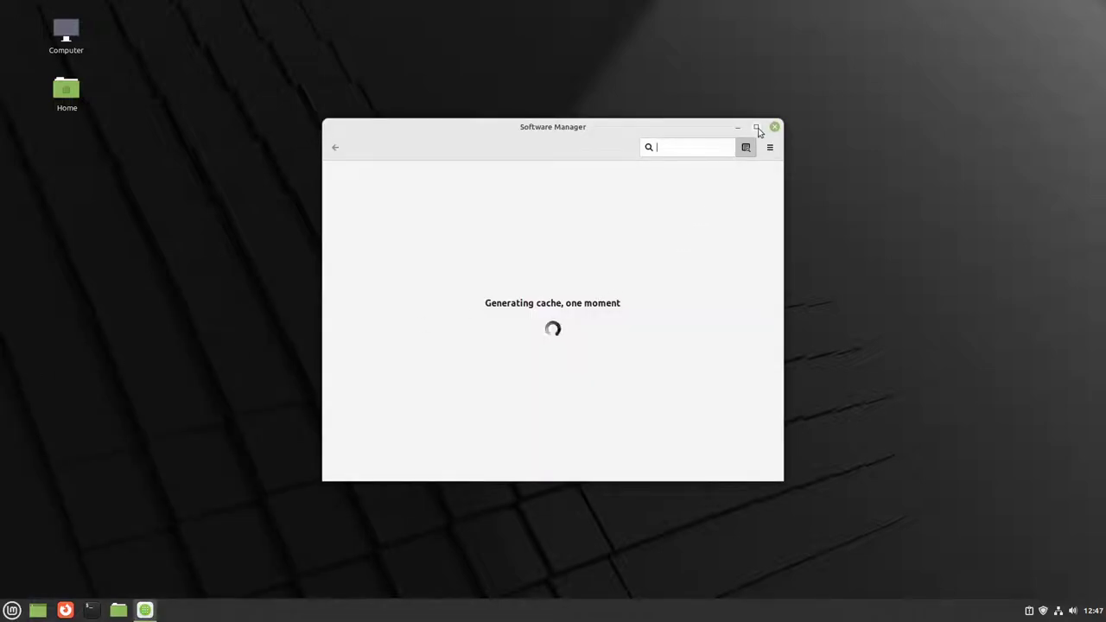
{"action": "left_click", "coordinate": [757, 128]}
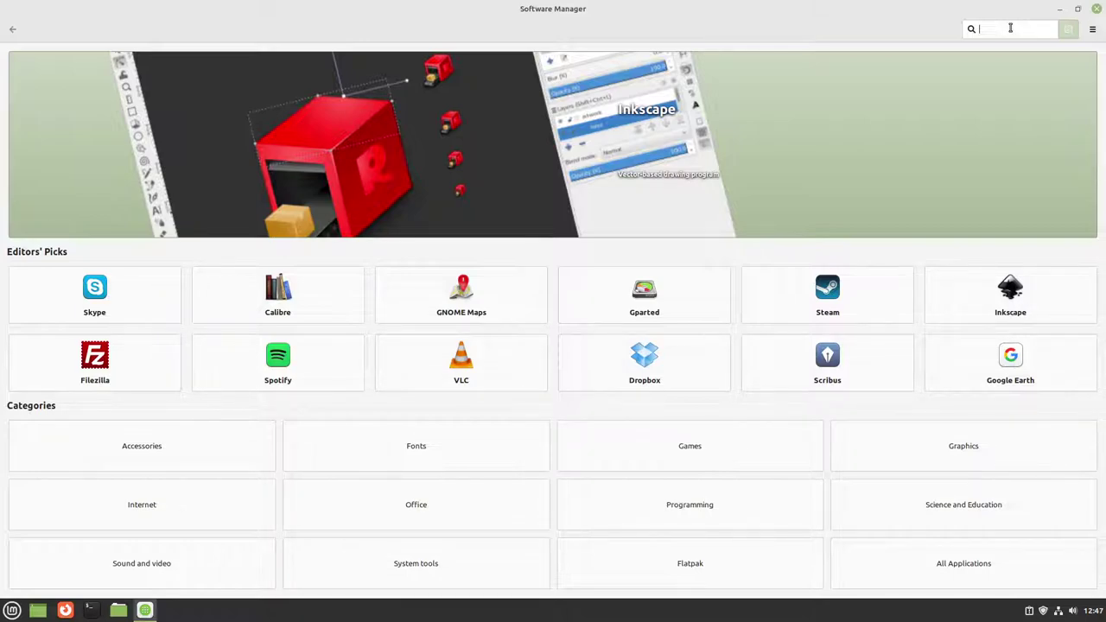
{"action": "type", "text": "gm"}
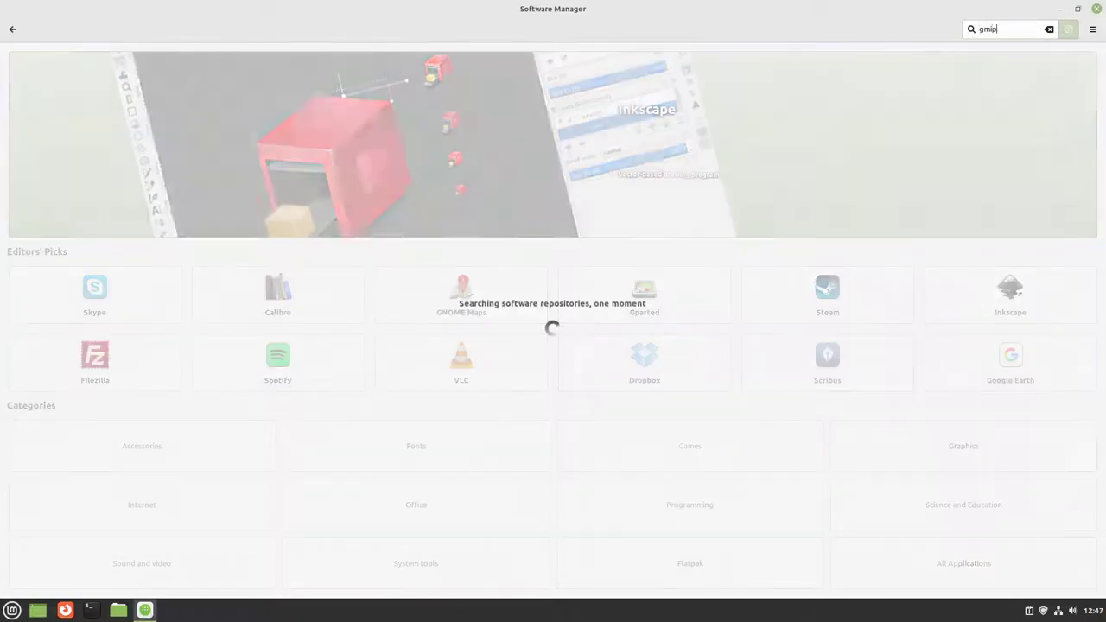
{"action": "key", "text": "BackSpace"}
{"action": "type", "text": "imp"}
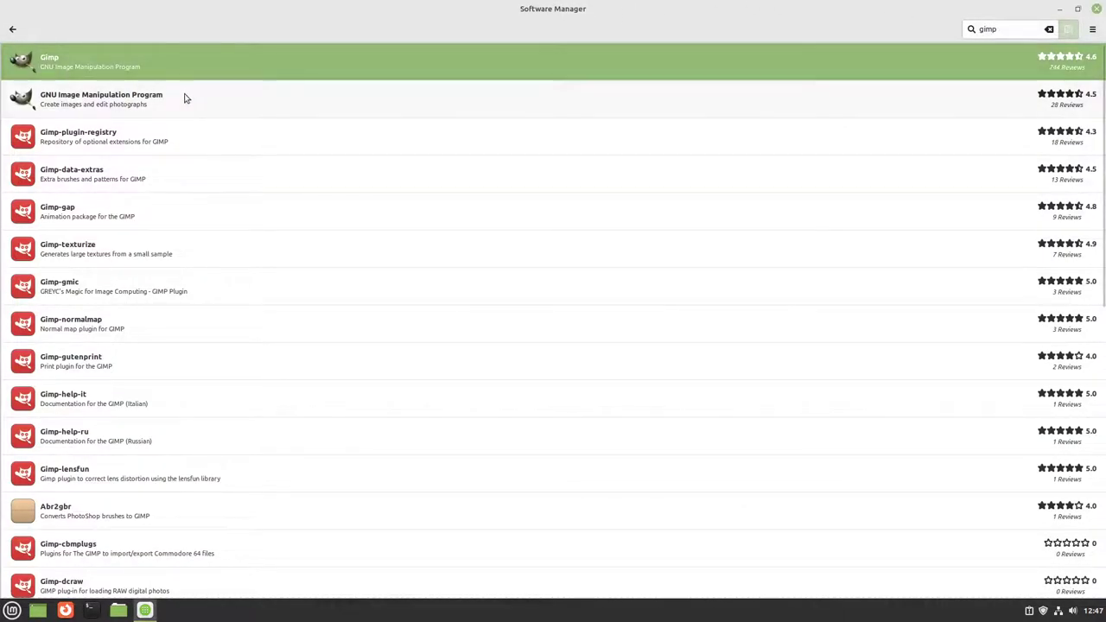
Step: Review the GNU Image Manipulation Program details, then the Gimp package details
{"action": "left_click", "coordinate": [184, 98]}
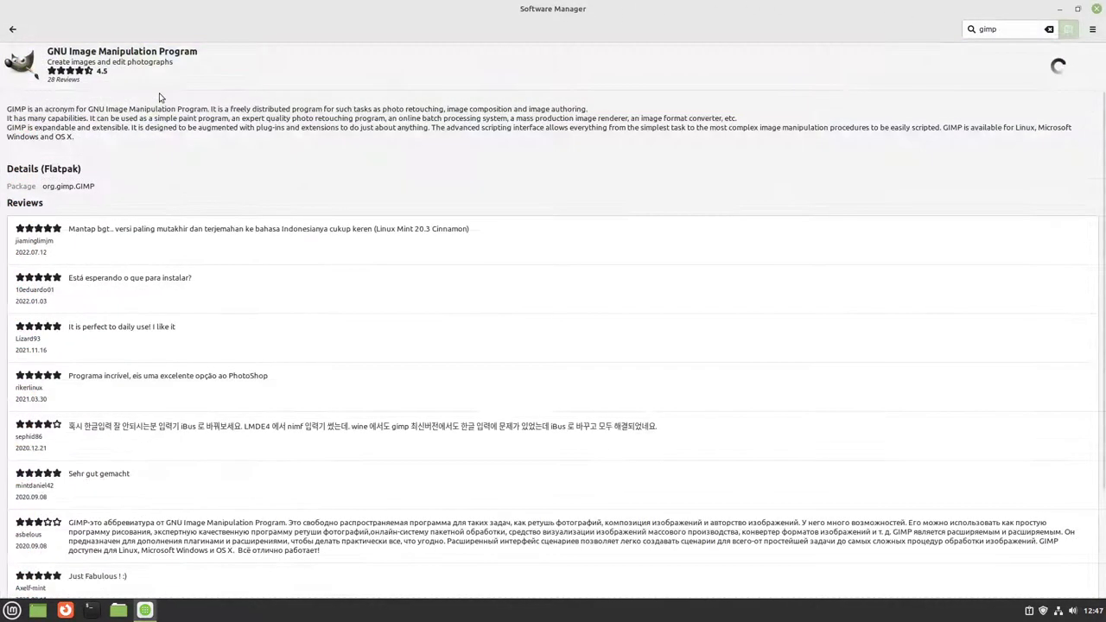
{"action": "scroll", "coordinate": [82, 230], "scroll_direction": "down", "scroll_amount": 10}
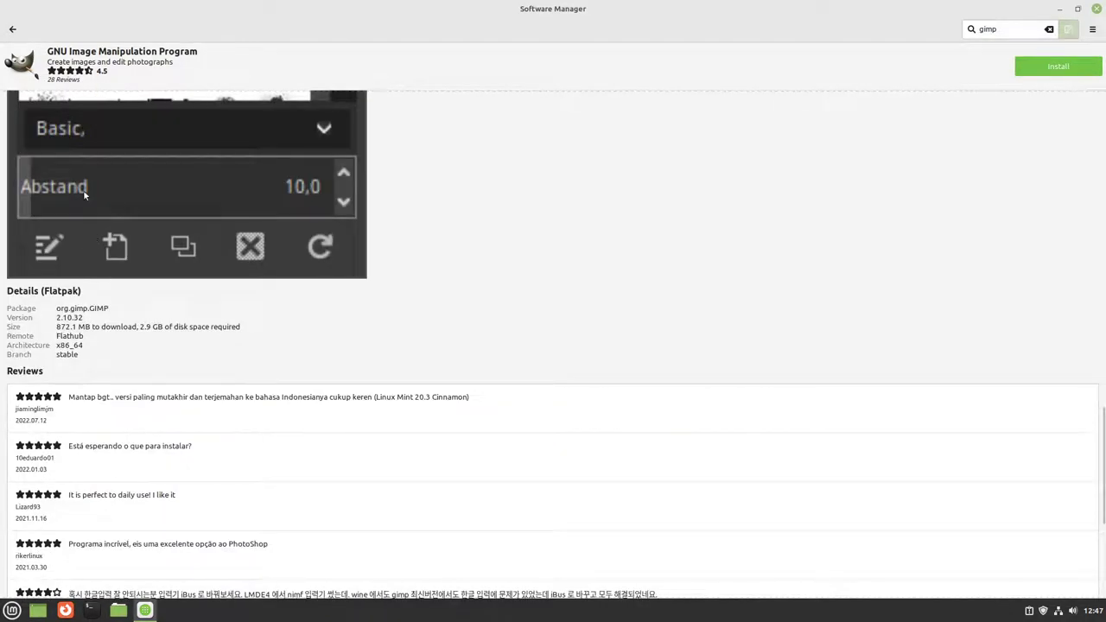
{"action": "left_click", "coordinate": [12, 29]}
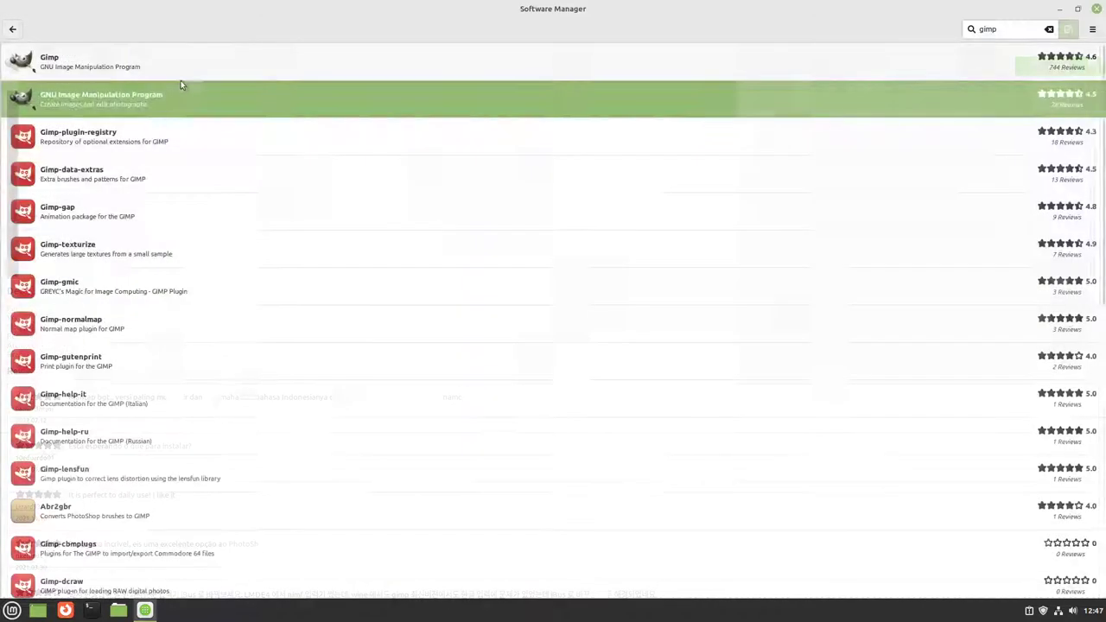
{"action": "left_click", "coordinate": [114, 67]}
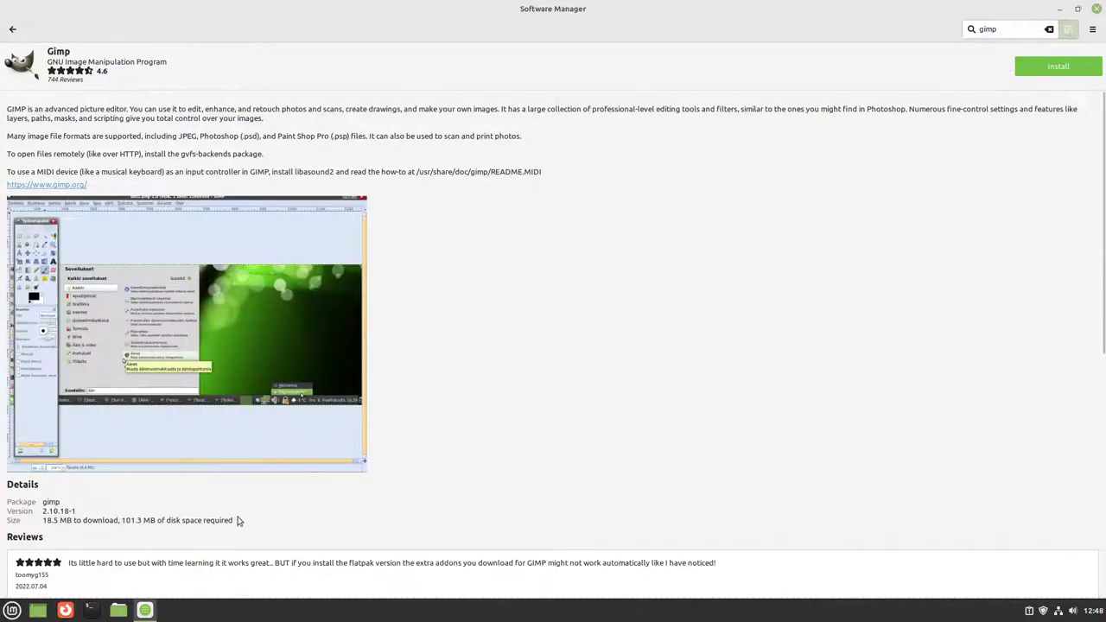
{"action": "scroll", "coordinate": [474, 258], "scroll_direction": "down", "scroll_amount": 1}
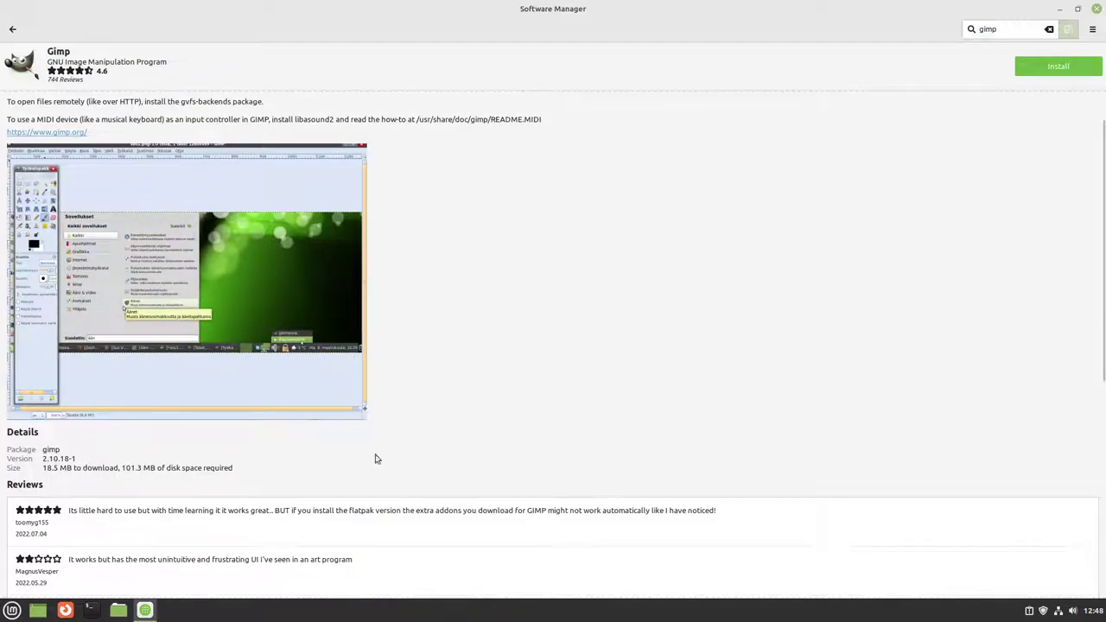
{"action": "scroll", "coordinate": [375, 459], "scroll_direction": "down", "scroll_amount": 2}
{"action": "scroll", "coordinate": [377, 452], "scroll_direction": "up", "scroll_amount": 1}
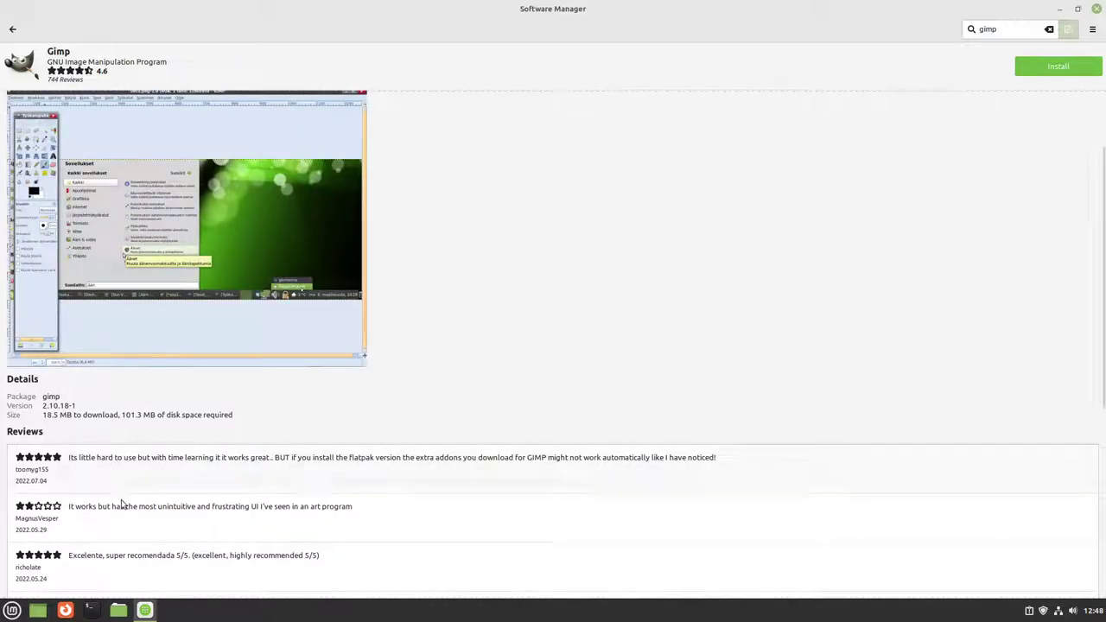
Step: Recheck the Gimp package, then settle on the Flatpak GNU Image Manipulation Program page
{"action": "left_click", "coordinate": [12, 30]}
{"action": "left_click", "coordinate": [20, 55]}
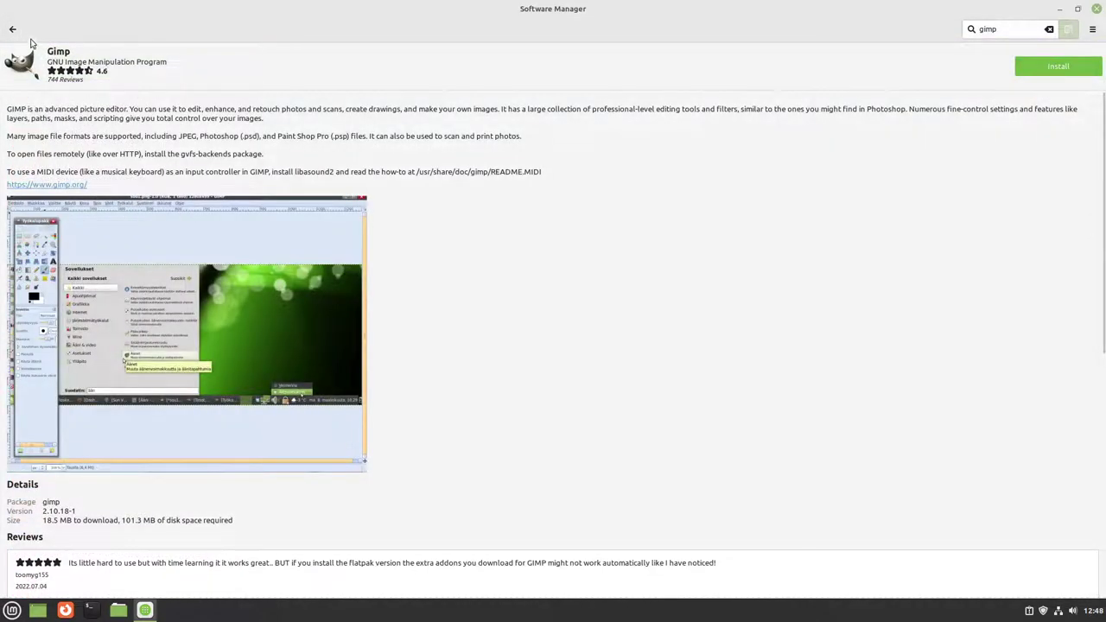
{"action": "left_click", "coordinate": [12, 29]}
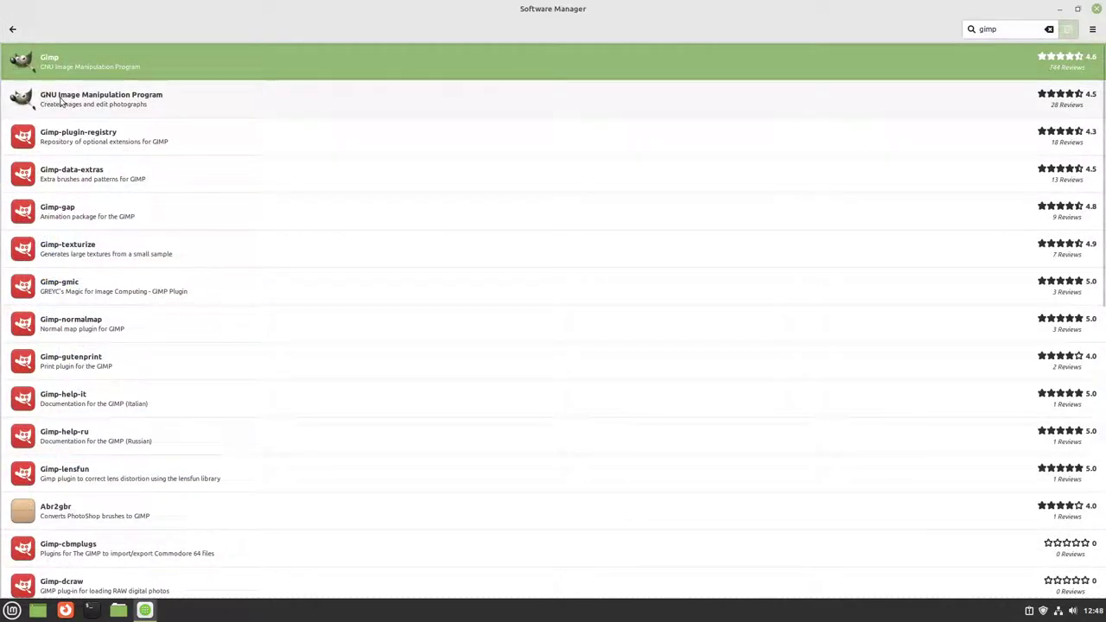
{"action": "left_click", "coordinate": [114, 103]}
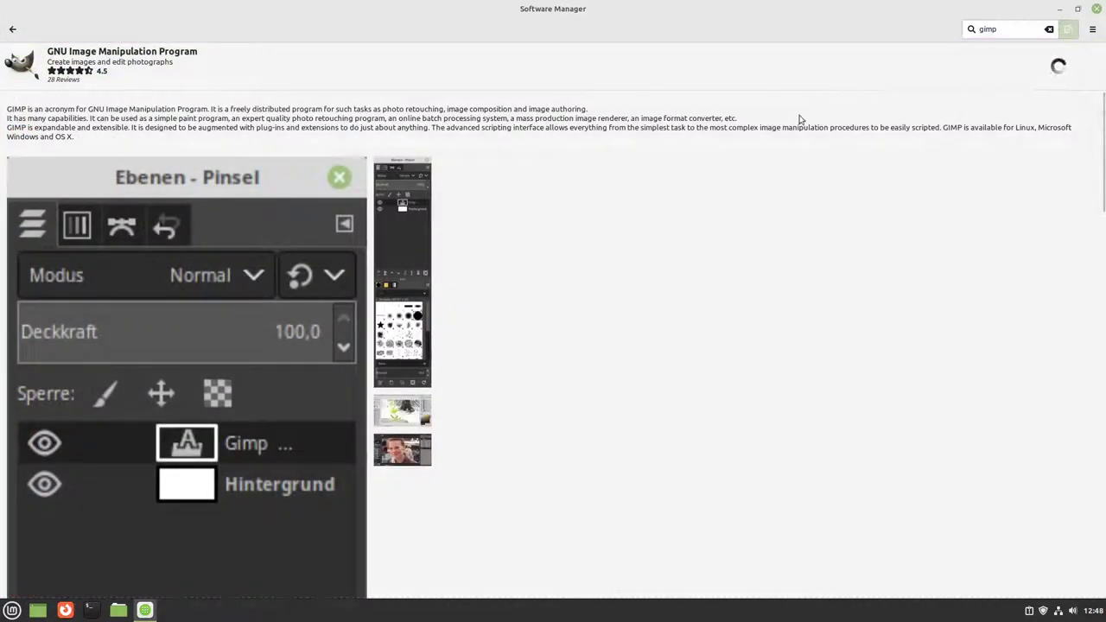
Step: Install the Flatpak GIMP, accepting its additional runtimes, and return to the gimp results
{"action": "left_click", "coordinate": [1057, 67]}
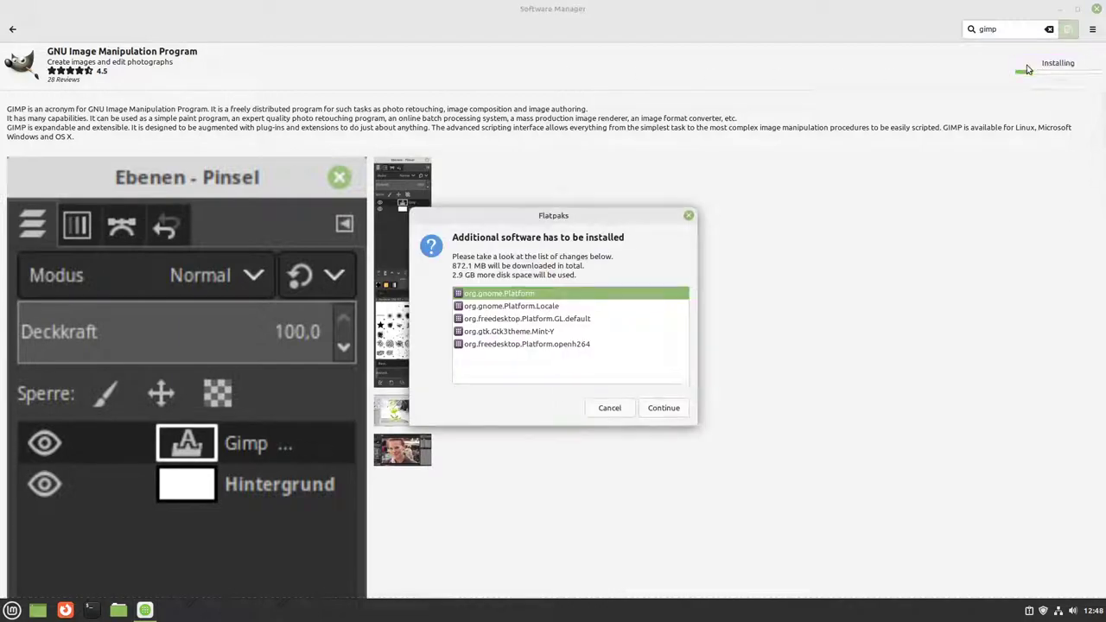
{"action": "left_click", "coordinate": [664, 413]}
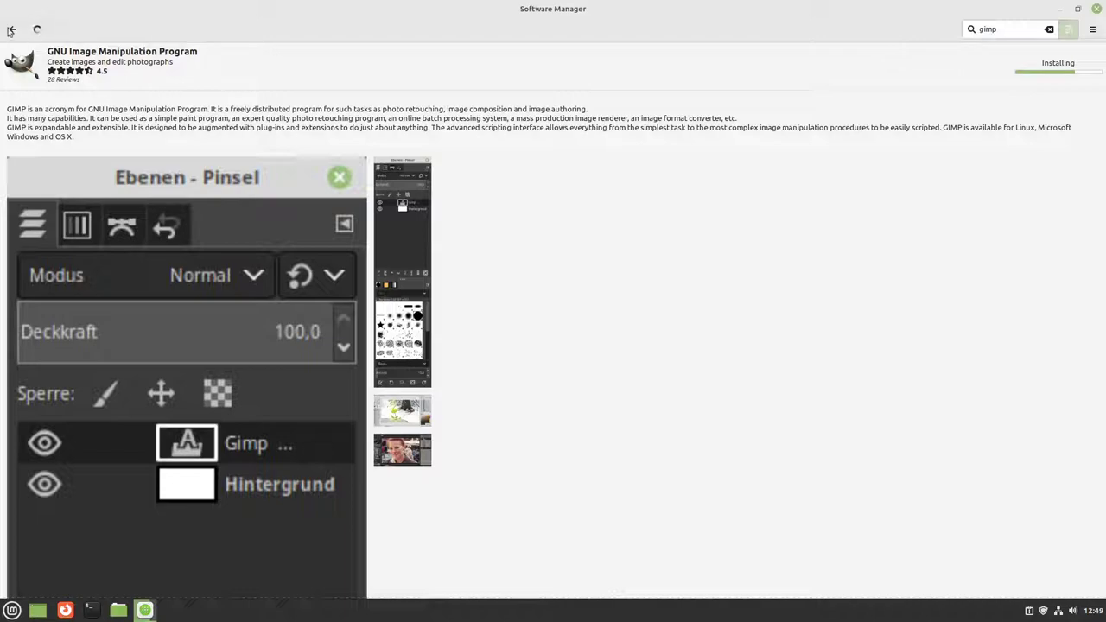
{"action": "left_click", "coordinate": [13, 29]}
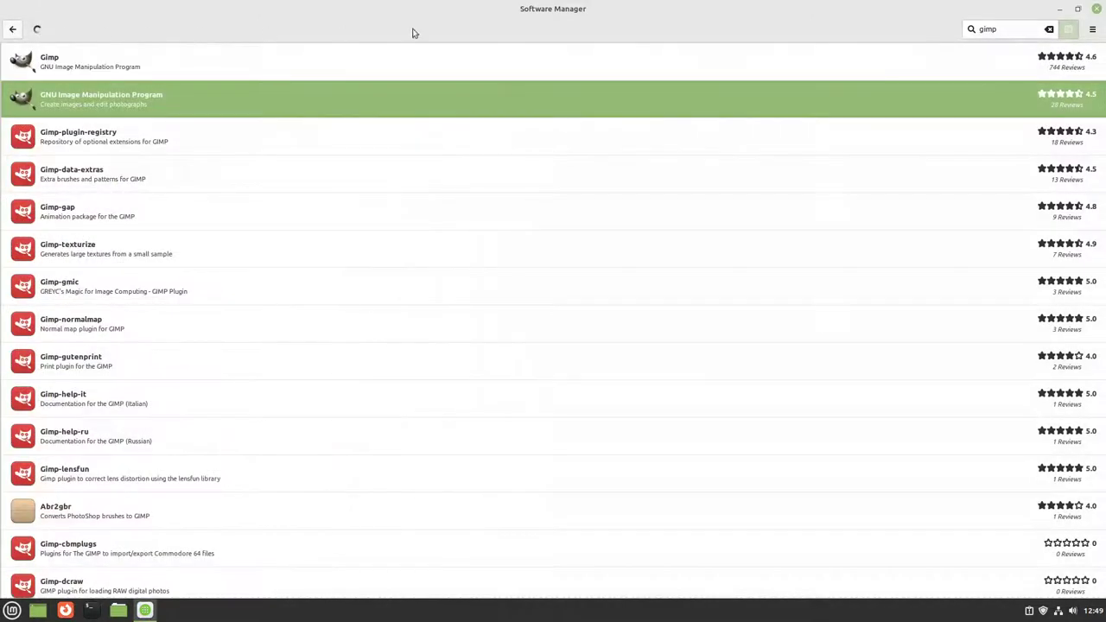
Step: Install Inkscape (Flatpak) from an 'ink' search, accepting its additional software
{"action": "left_click", "coordinate": [1049, 29]}
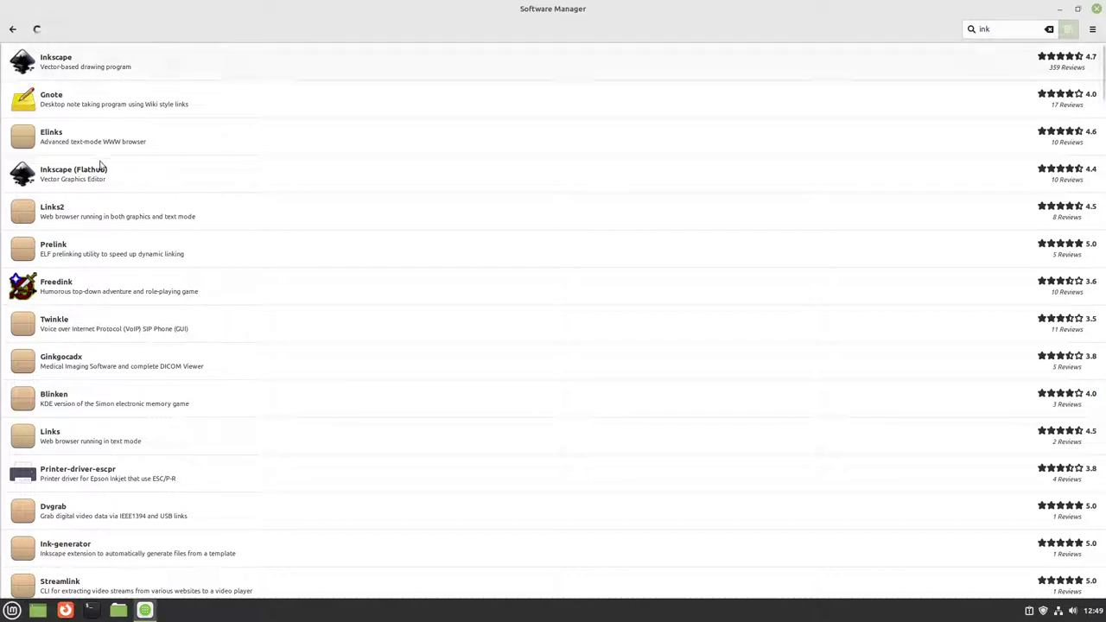
{"action": "left_click", "coordinate": [208, 173]}
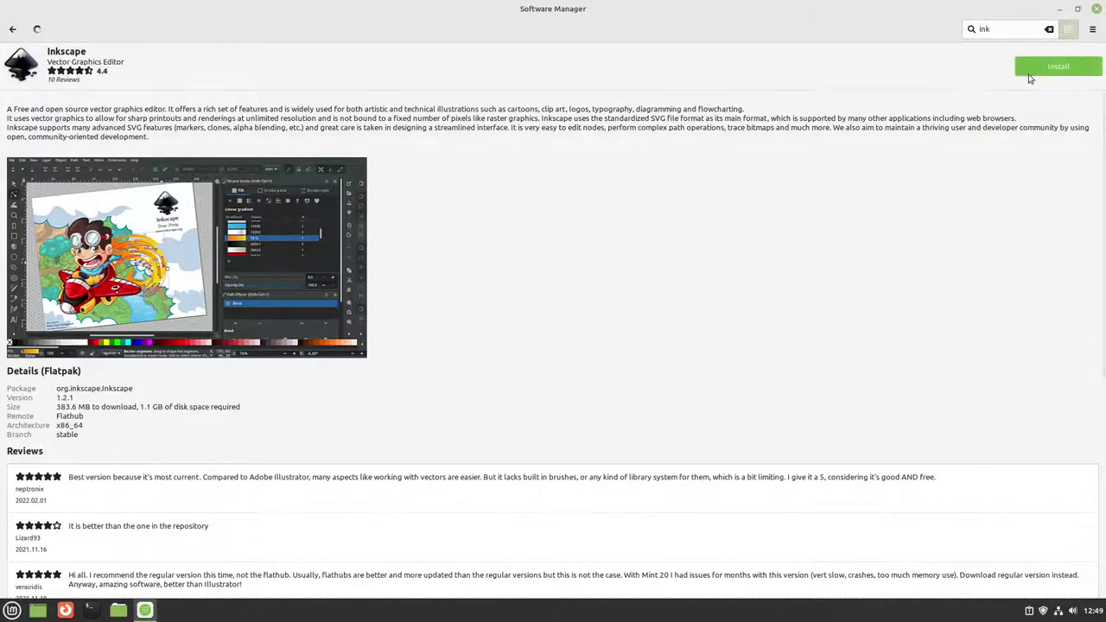
{"action": "left_click", "coordinate": [1050, 67]}
{"action": "left_click", "coordinate": [669, 408]}
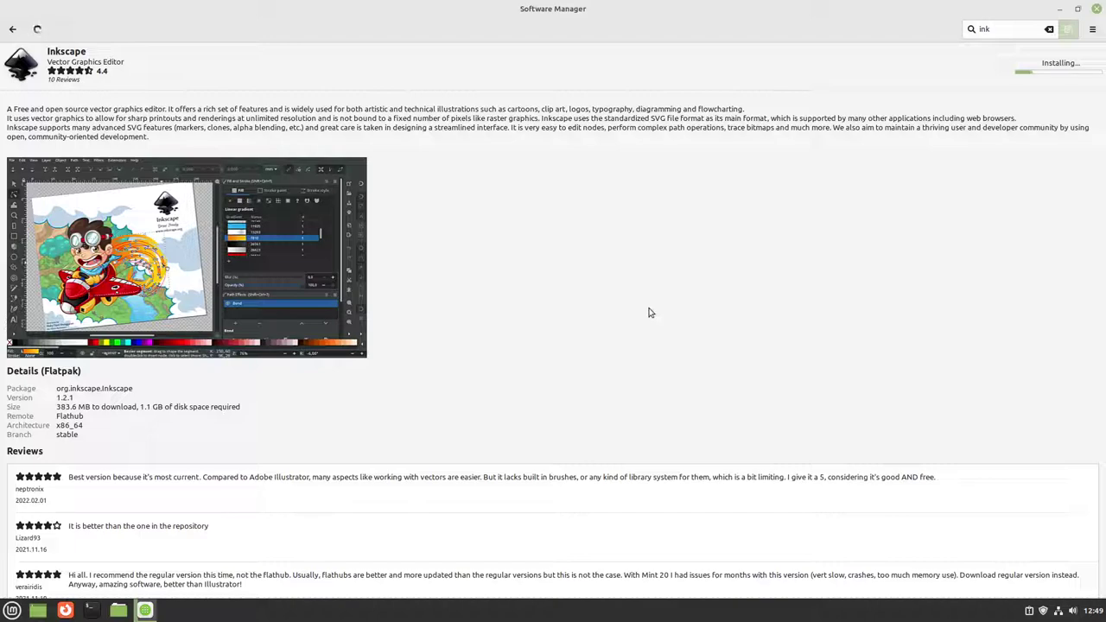
{"action": "left_click", "coordinate": [1048, 29]}
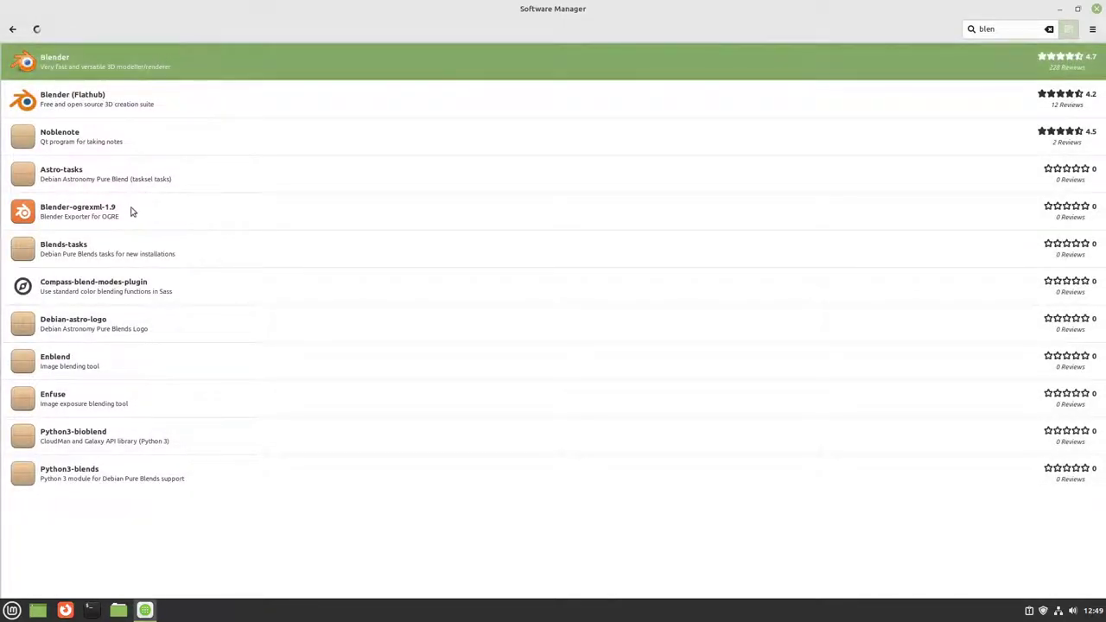
Step: Compare native Blender with Blender (Flathub), then install the Flathub version with its runtimes
{"action": "left_click", "coordinate": [135, 64]}
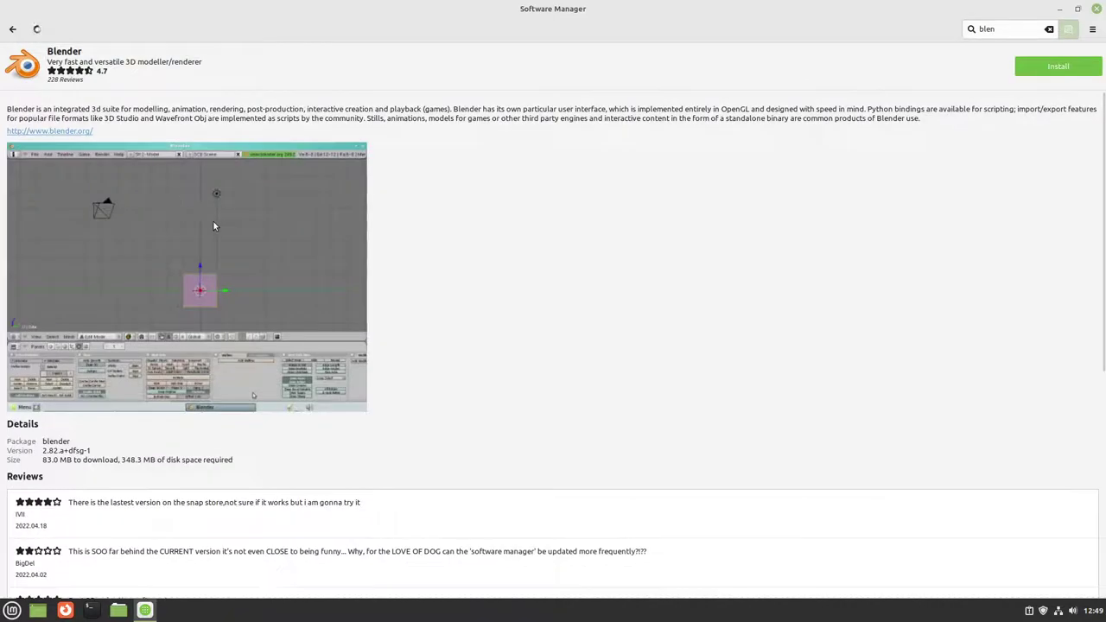
{"action": "left_click", "coordinate": [12, 33]}
{"action": "left_click", "coordinate": [86, 95]}
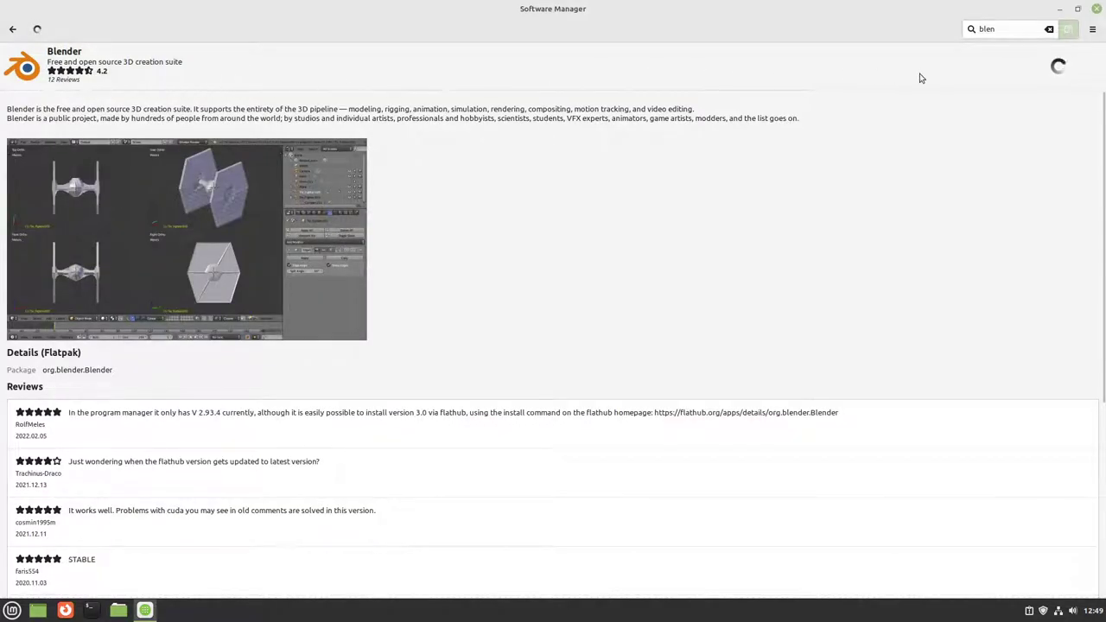
{"action": "left_click", "coordinate": [1031, 69]}
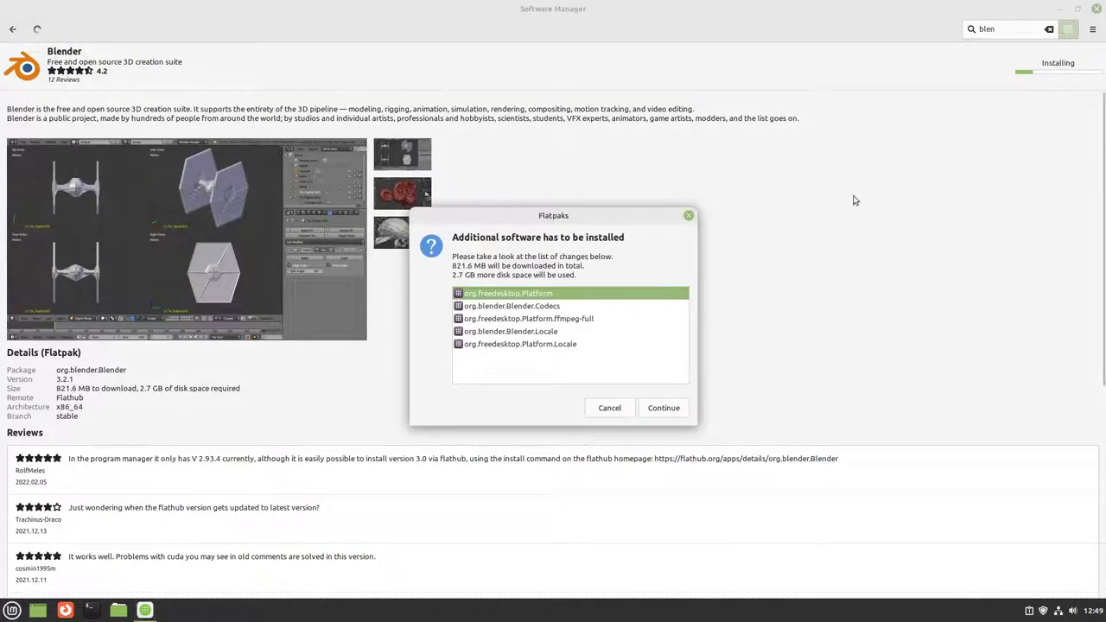
{"action": "left_click", "coordinate": [672, 410]}
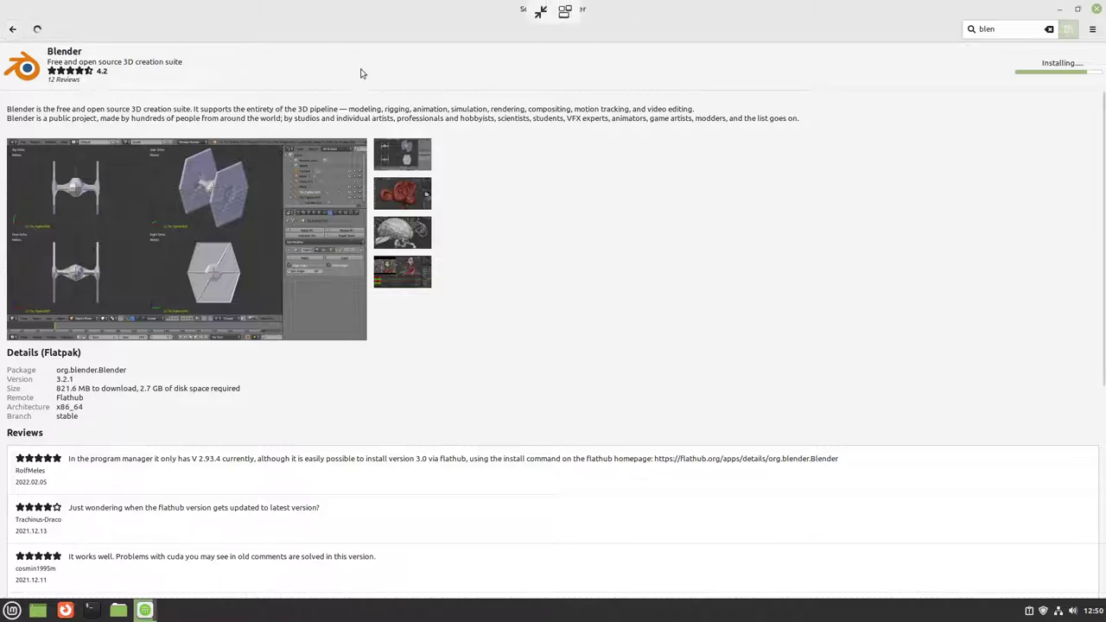
{"action": "left_click", "coordinate": [14, 31]}
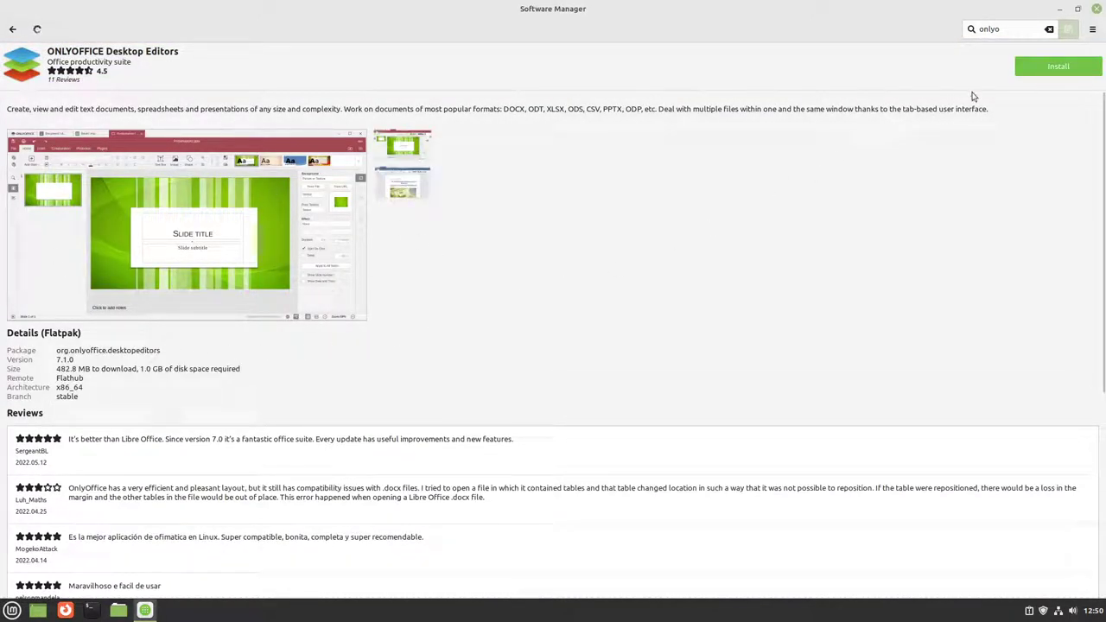
Step: Install ONLYOFFICE Desktop Editors from Flathub and browse its reviews while it installs
{"action": "left_click", "coordinate": [1028, 67]}
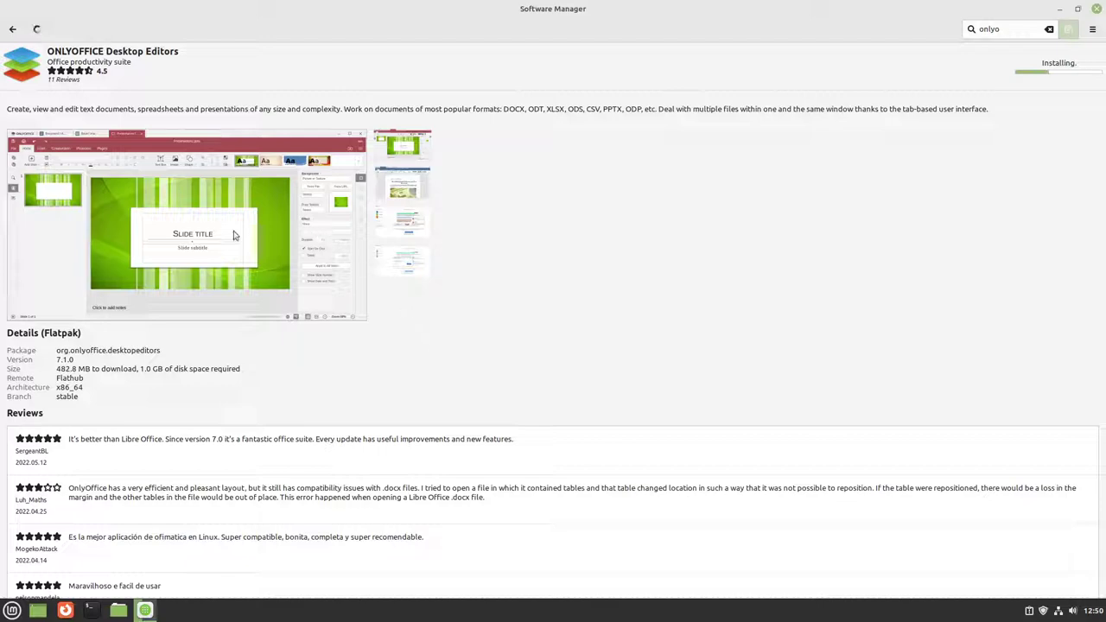
{"action": "scroll", "coordinate": [208, 250], "scroll_direction": "down", "scroll_amount": 8}
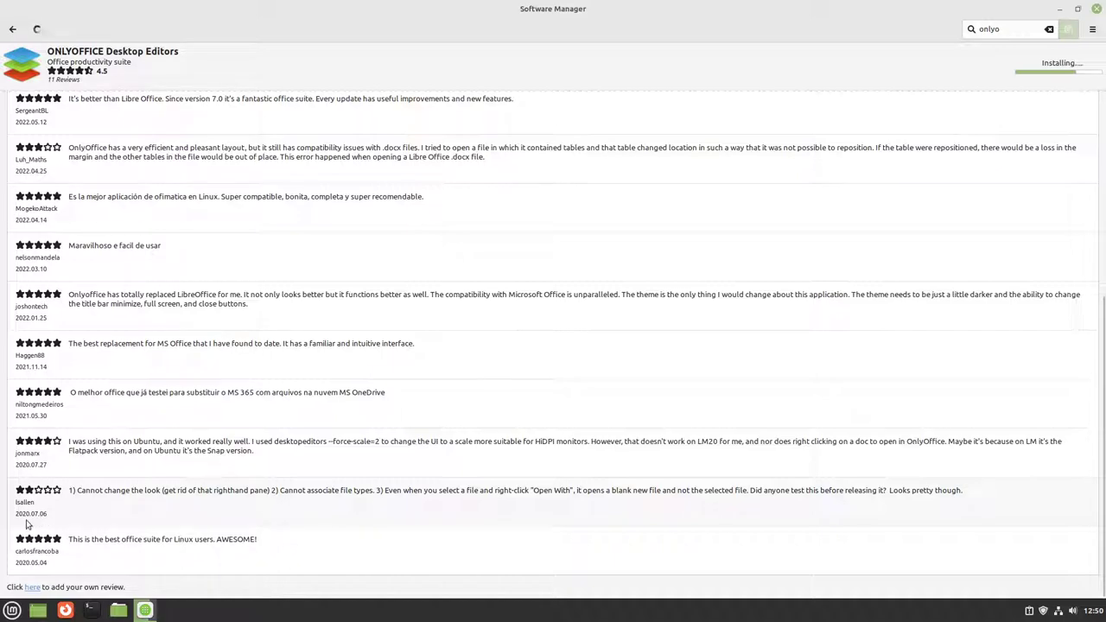
{"action": "scroll", "coordinate": [173, 484], "scroll_direction": "up", "scroll_amount": 8}
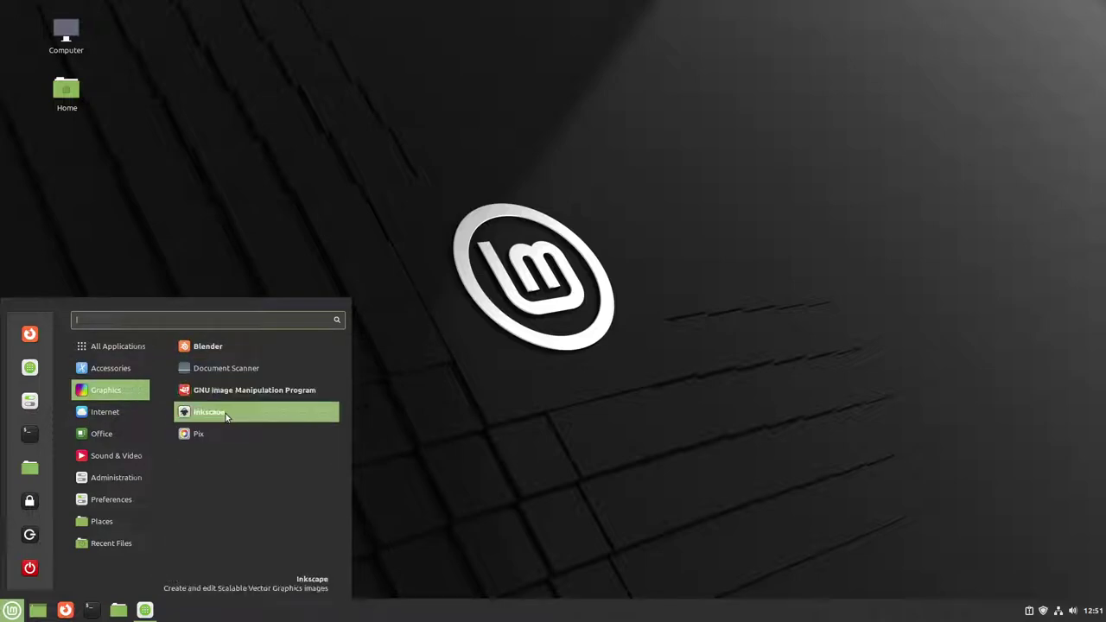
Step: Confirm Blender appears under Graphics and ONLYOFFICE Desktop Editors under Office in the Cinnamon menu
{"action": "mouse_move", "coordinate": [115, 434]}
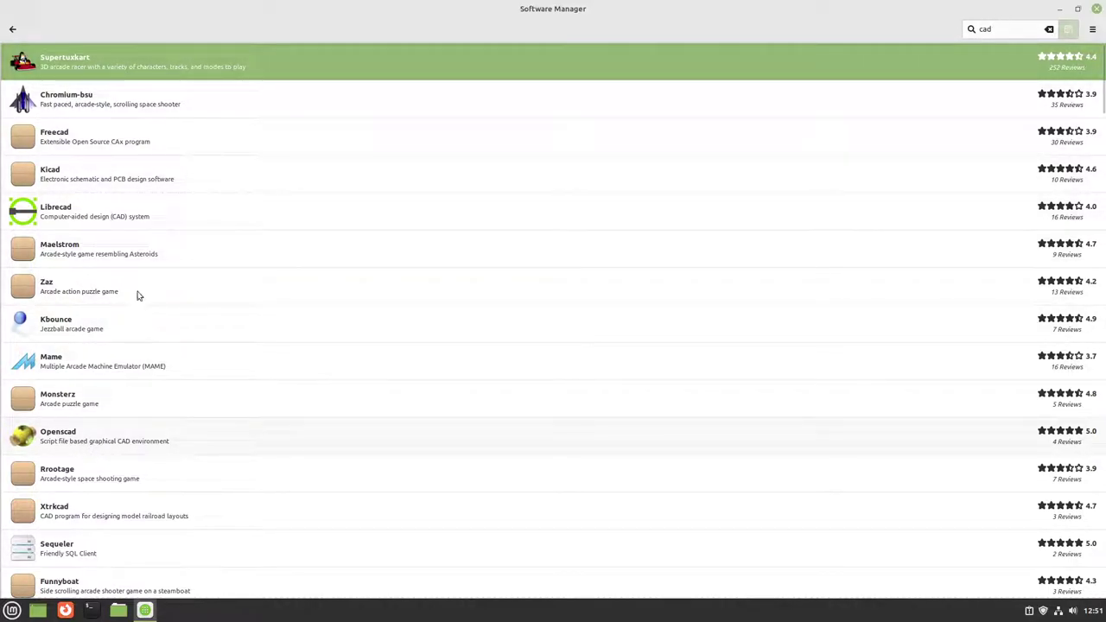
Step: View the Librecad and Openscad package pages from the cad results without installing
{"action": "left_click", "coordinate": [151, 223]}
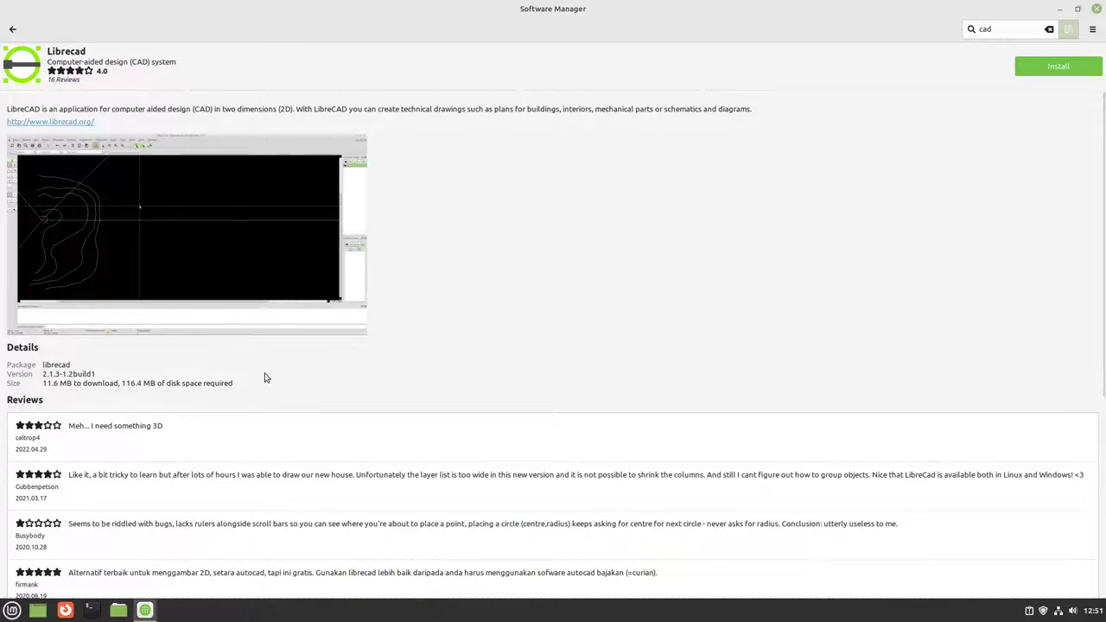
{"action": "scroll", "coordinate": [266, 378], "scroll_direction": "down", "scroll_amount": 3}
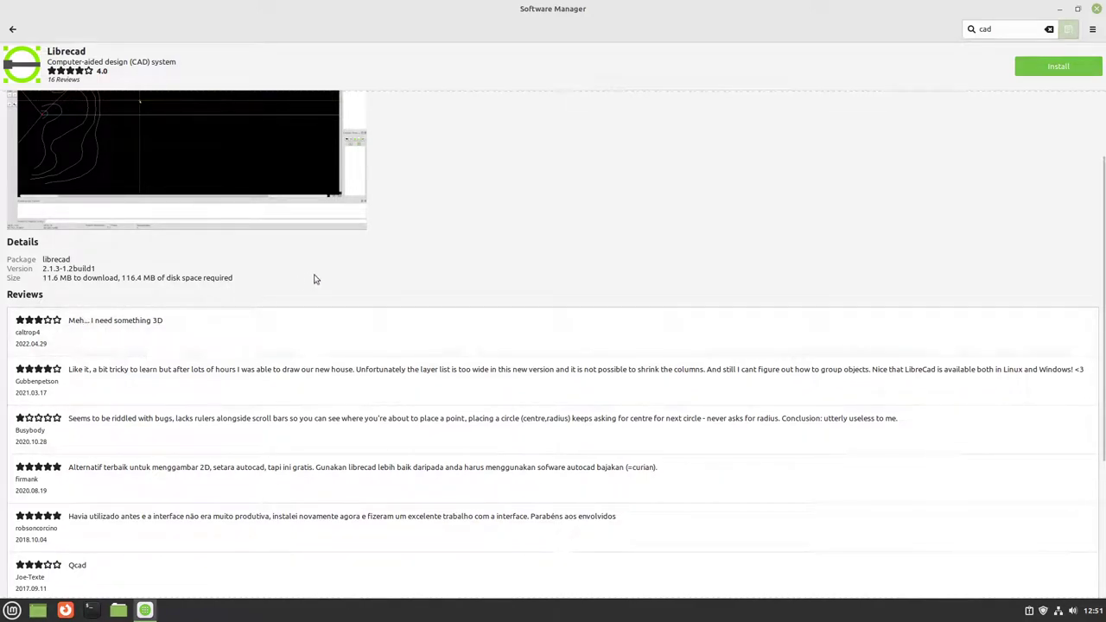
{"action": "left_click", "coordinate": [12, 28]}
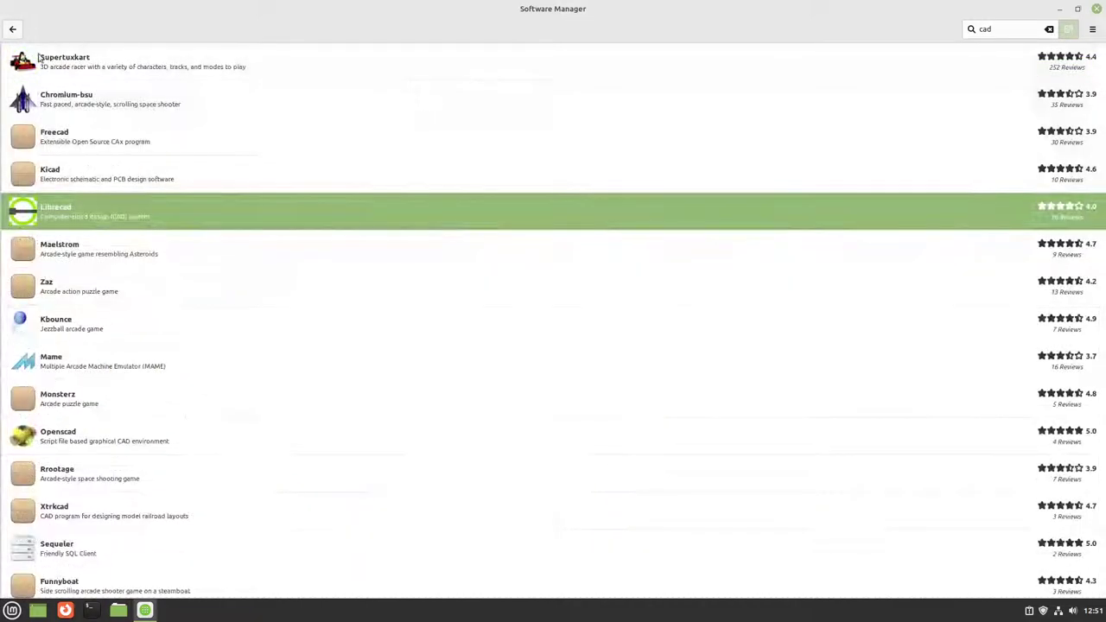
{"action": "left_click", "coordinate": [70, 444]}
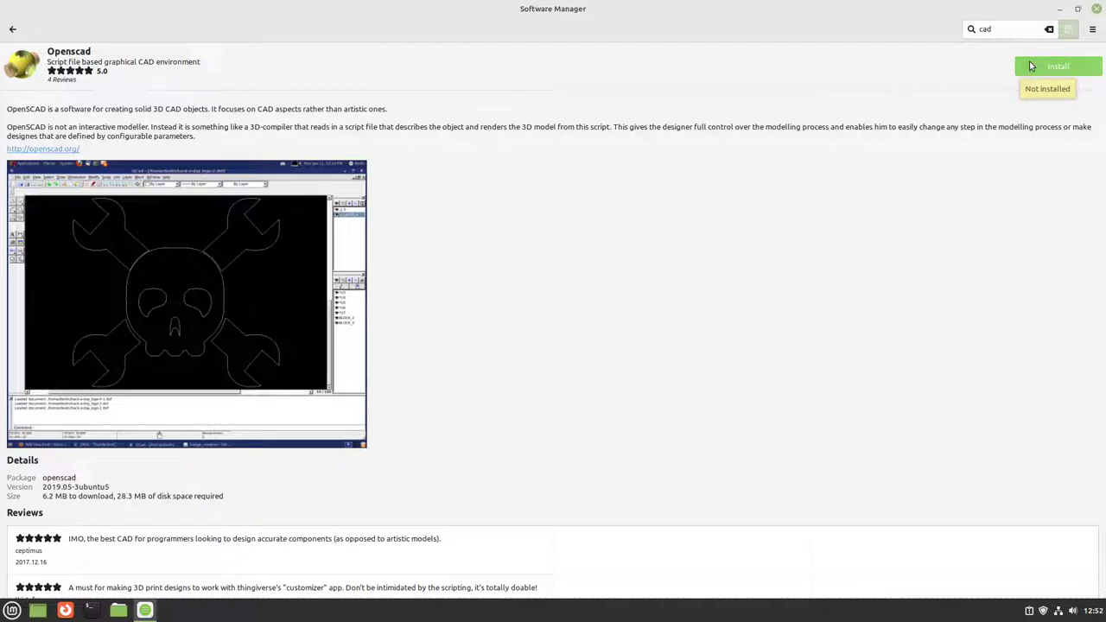
{"action": "left_click", "coordinate": [13, 30]}
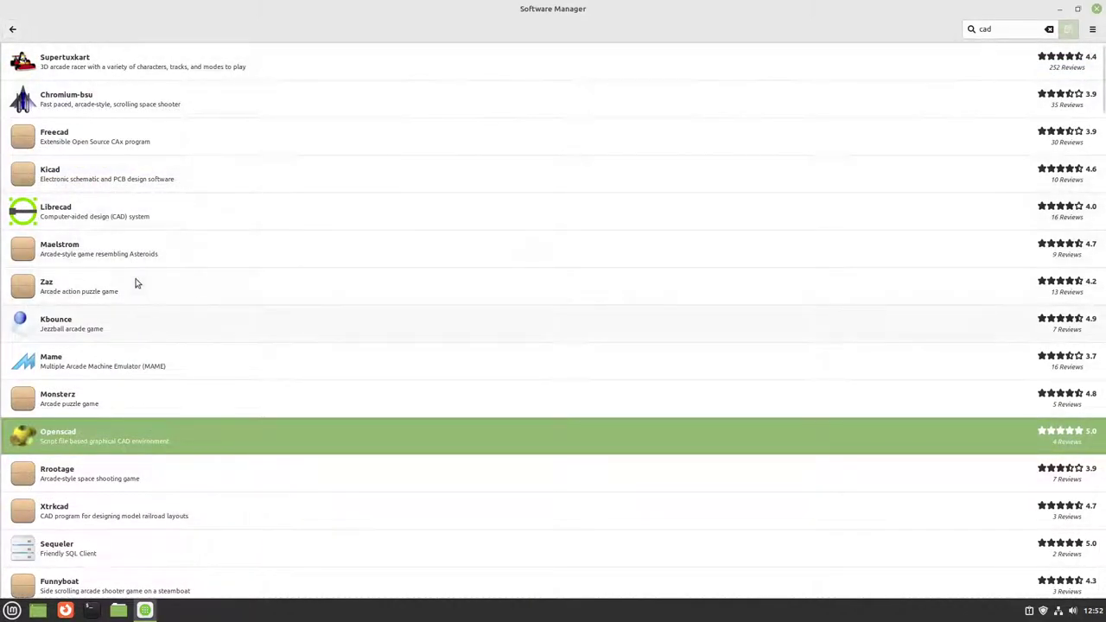
Step: Go back to the home page, then leave the openoffice search results for the home page
{"action": "left_click", "coordinate": [13, 29]}
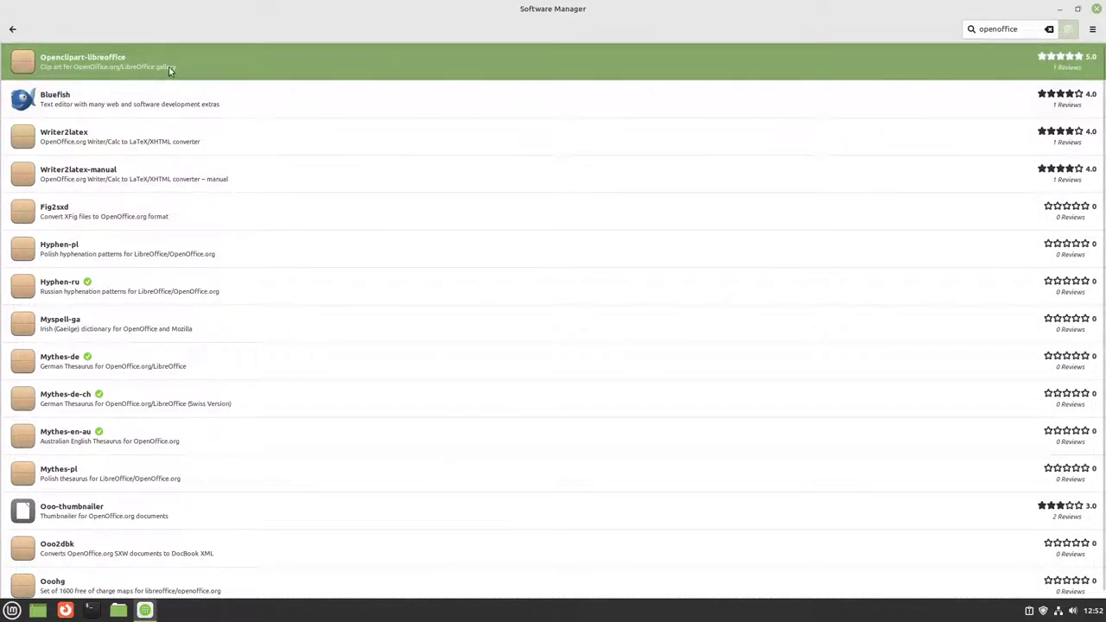
{"action": "left_click", "coordinate": [13, 29]}
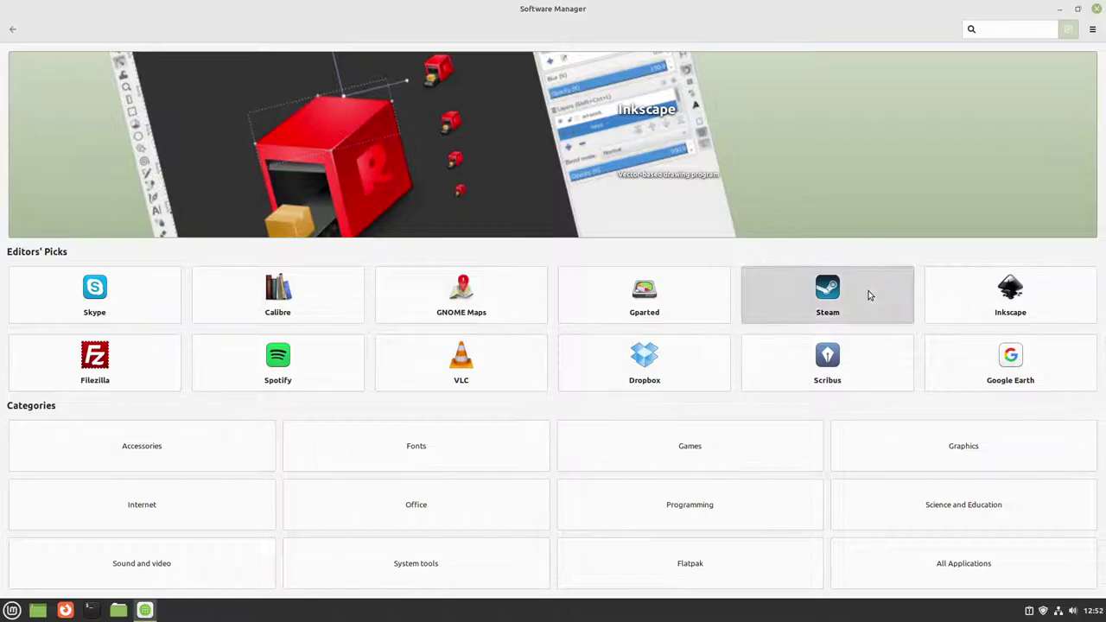
{"action": "left_click", "coordinate": [867, 295]}
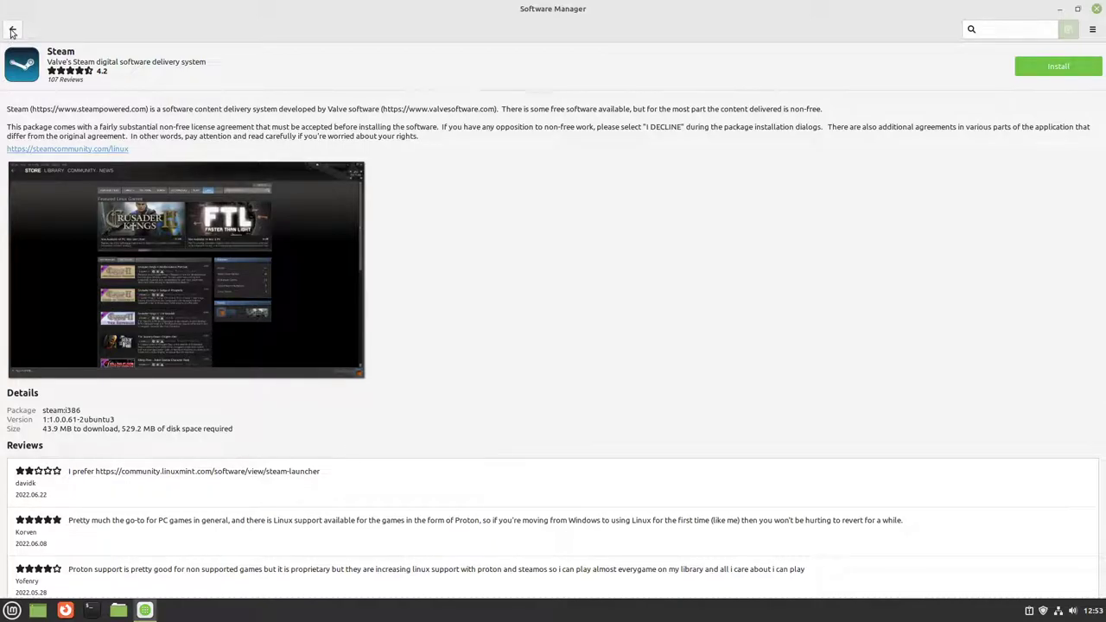
{"action": "left_click", "coordinate": [13, 31]}
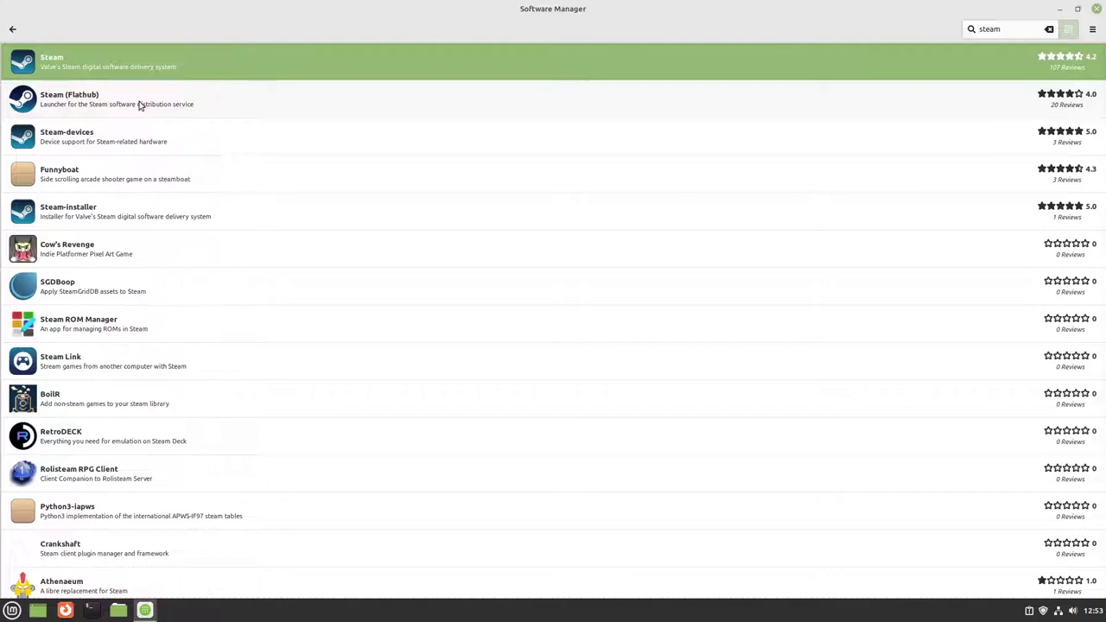
Step: Compare the Steam (Flathub) and native Steam package pages from the steam results
{"action": "left_click", "coordinate": [140, 105]}
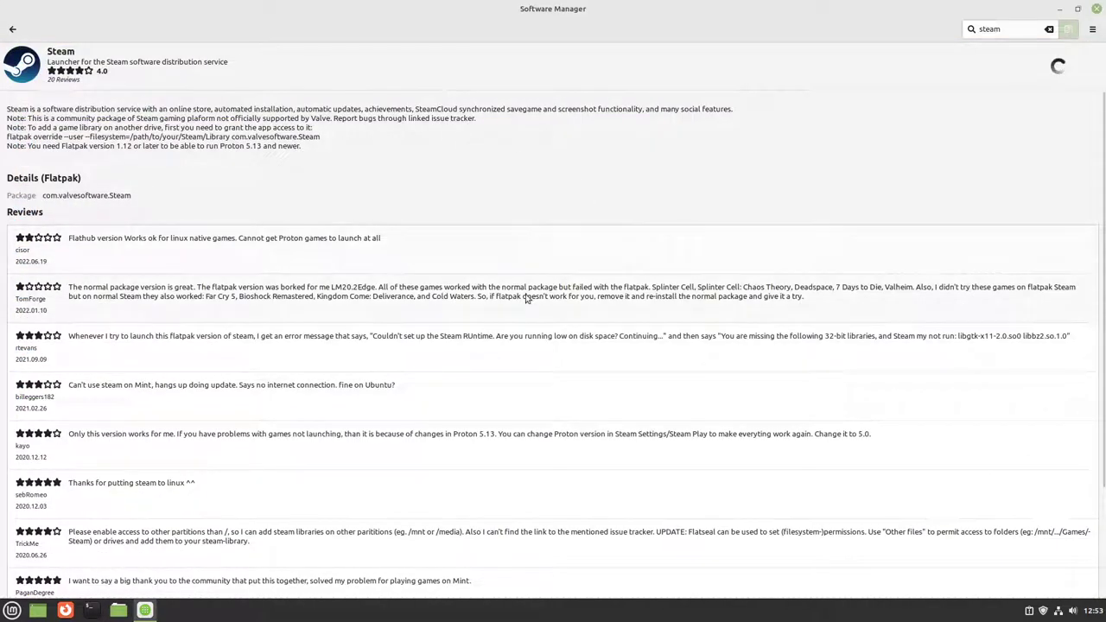
{"action": "scroll", "coordinate": [494, 366], "scroll_direction": "down", "scroll_amount": 5}
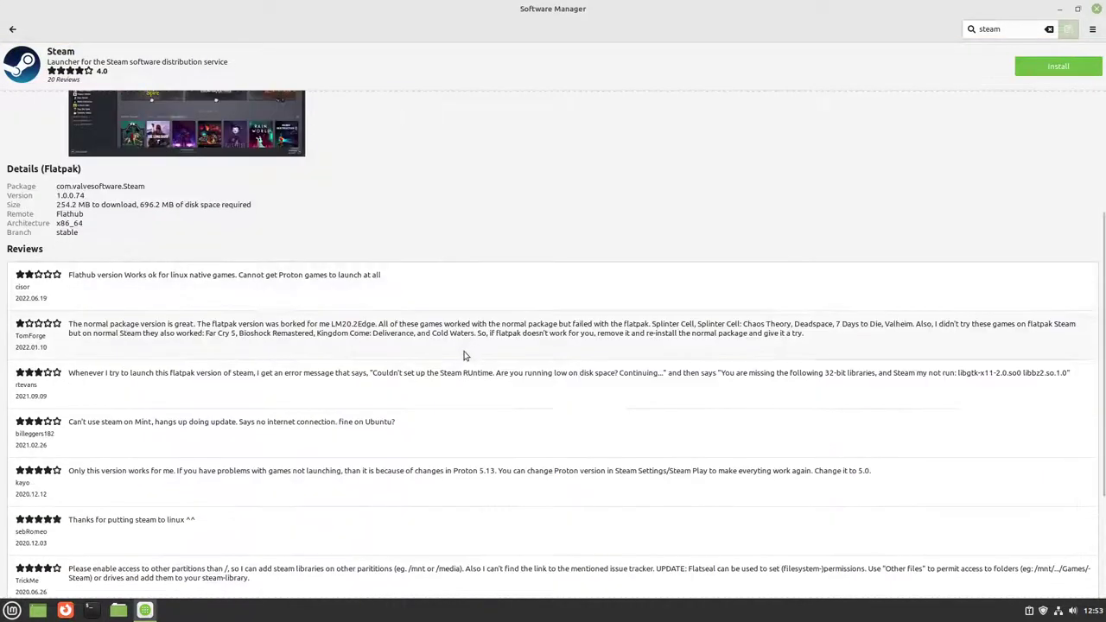
{"action": "scroll", "coordinate": [257, 445], "scroll_direction": "up", "scroll_amount": 5}
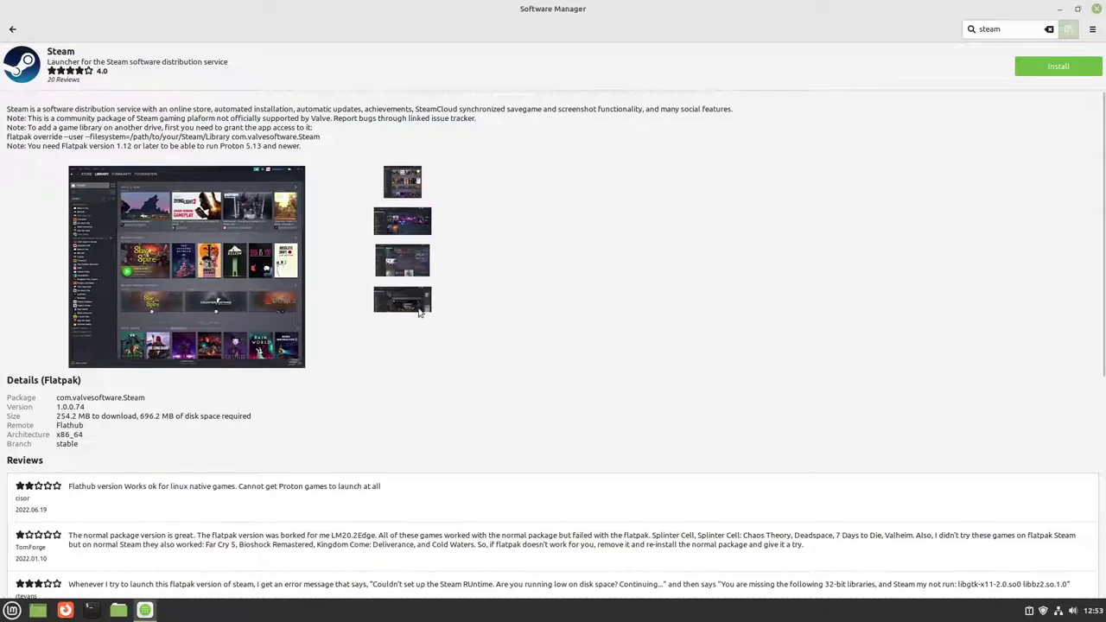
{"action": "scroll", "coordinate": [240, 392], "scroll_direction": "down", "scroll_amount": 7}
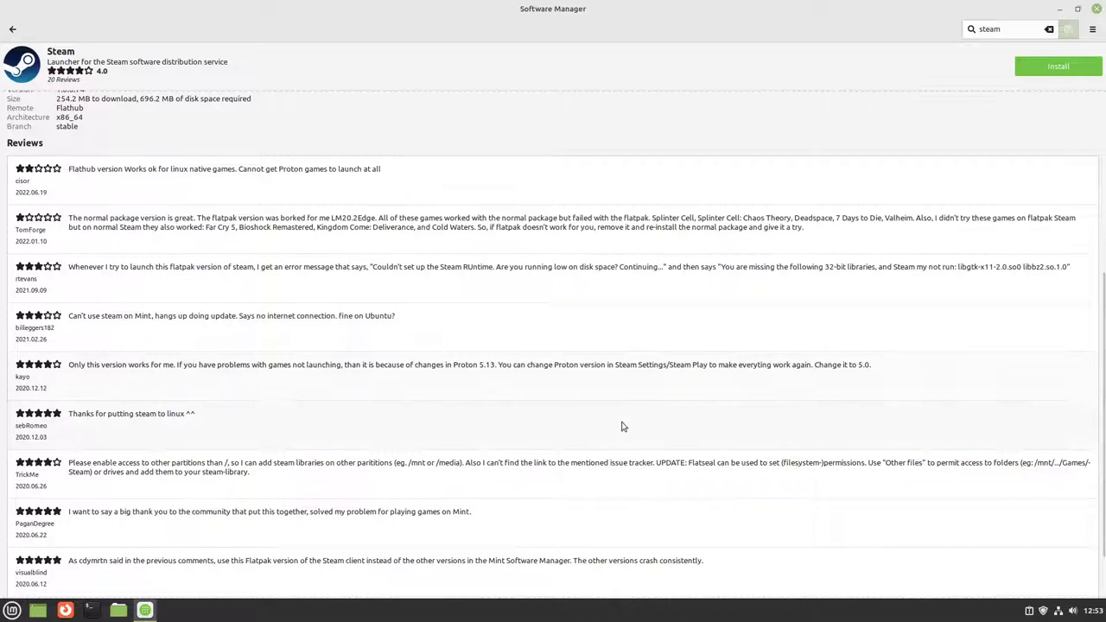
{"action": "scroll", "coordinate": [622, 426], "scroll_direction": "up", "scroll_amount": 7}
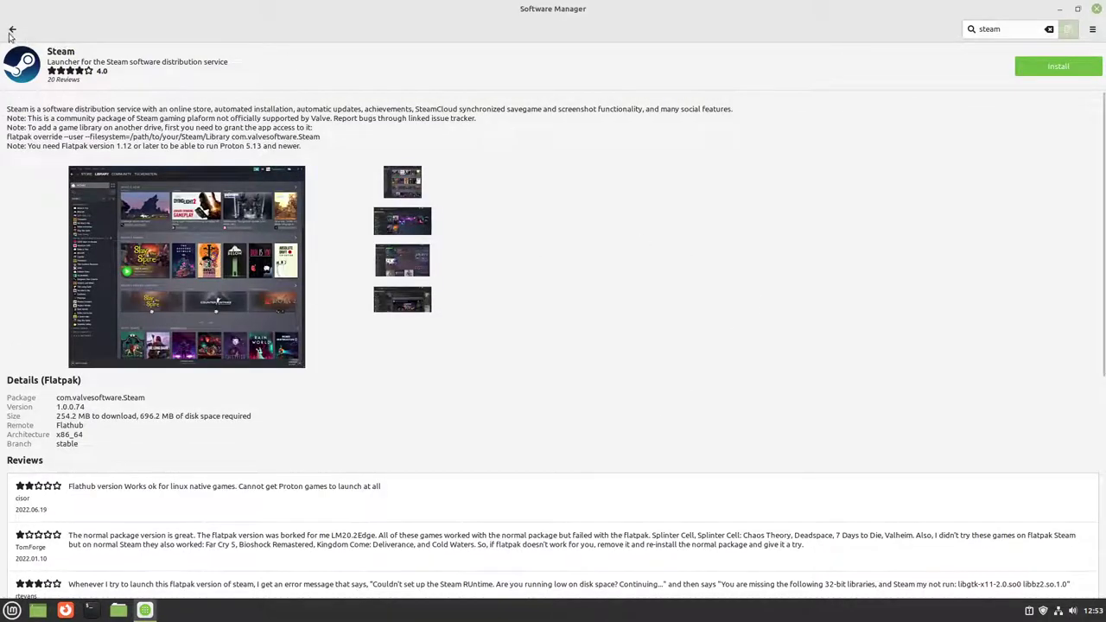
{"action": "left_click", "coordinate": [11, 31]}
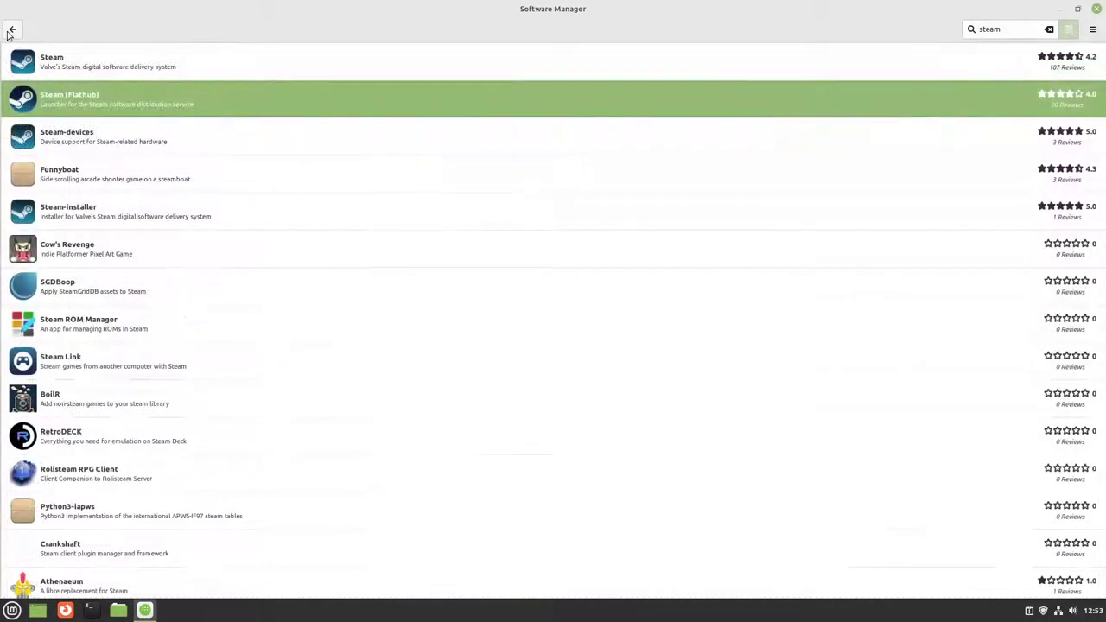
{"action": "left_click", "coordinate": [109, 70]}
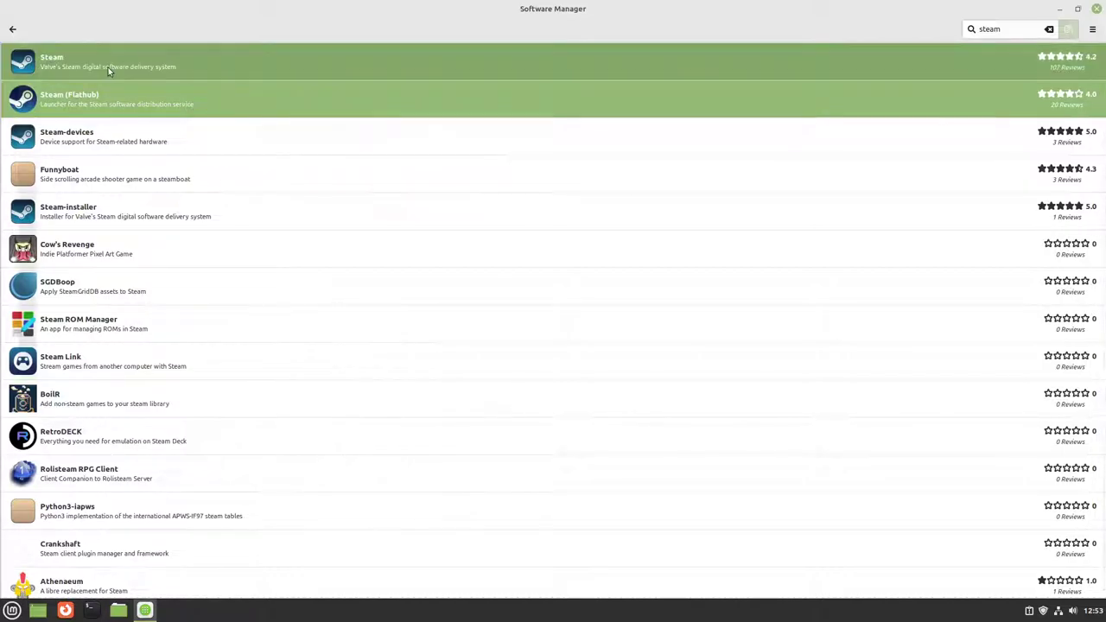
{"action": "left_click", "coordinate": [12, 29]}
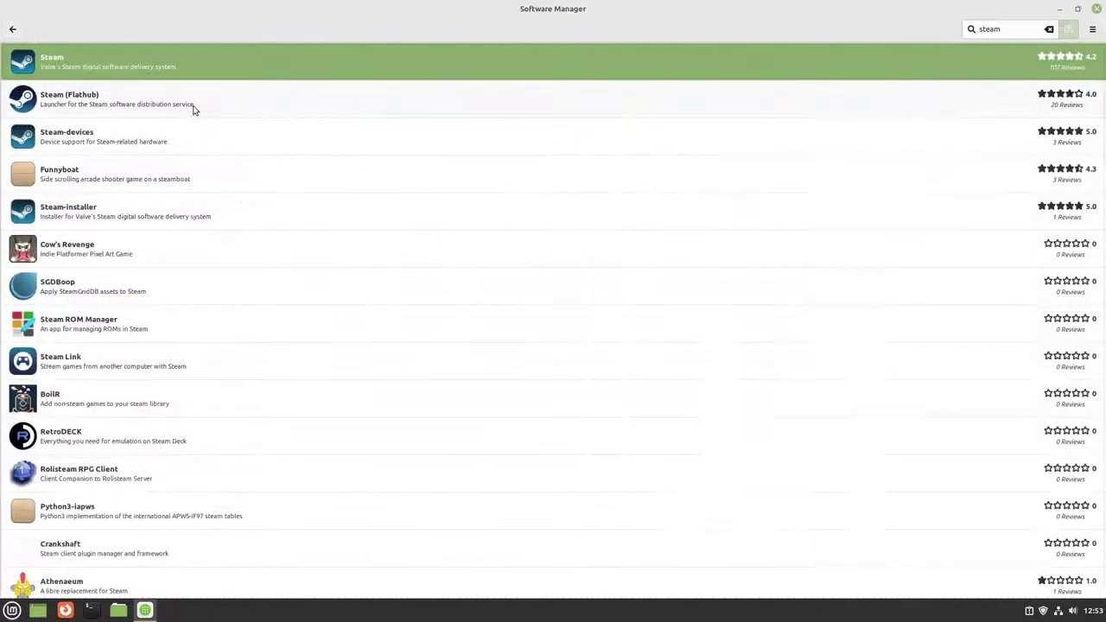
Step: Install Steam (Flathub) with its 32-bit runtimes, then minimize and restore Software Manager
{"action": "left_click", "coordinate": [193, 105]}
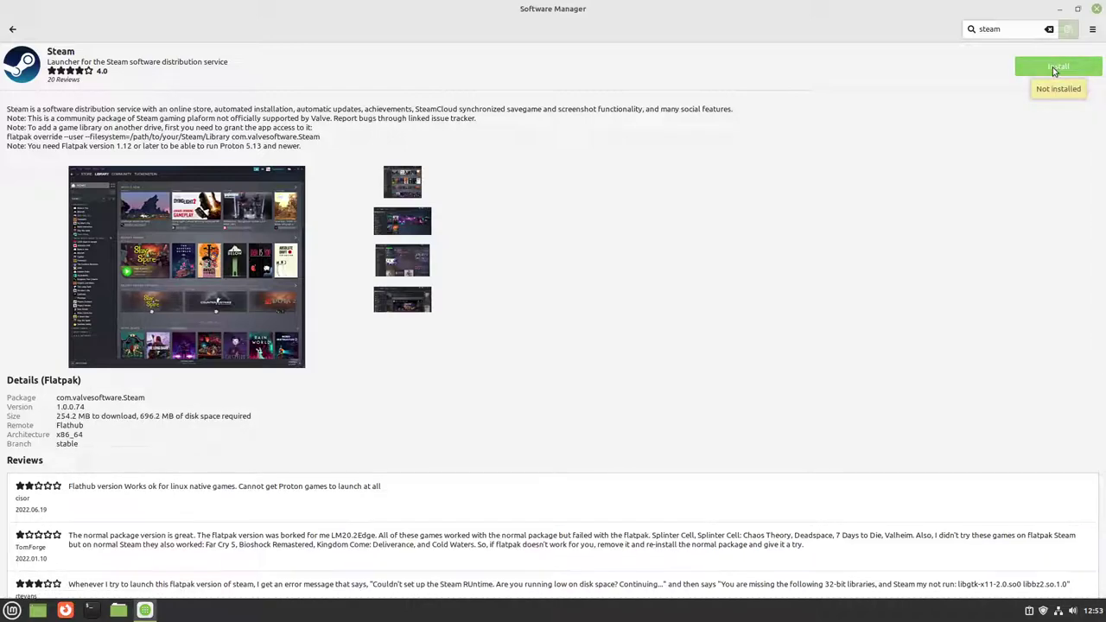
{"action": "left_click", "coordinate": [1053, 67]}
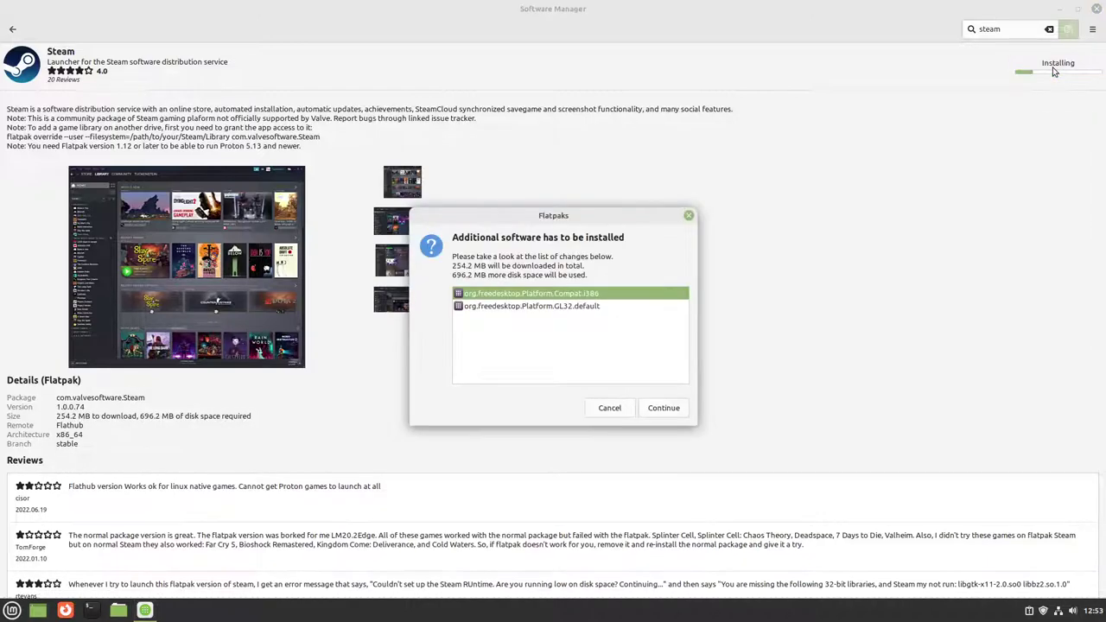
{"action": "left_click", "coordinate": [662, 408]}
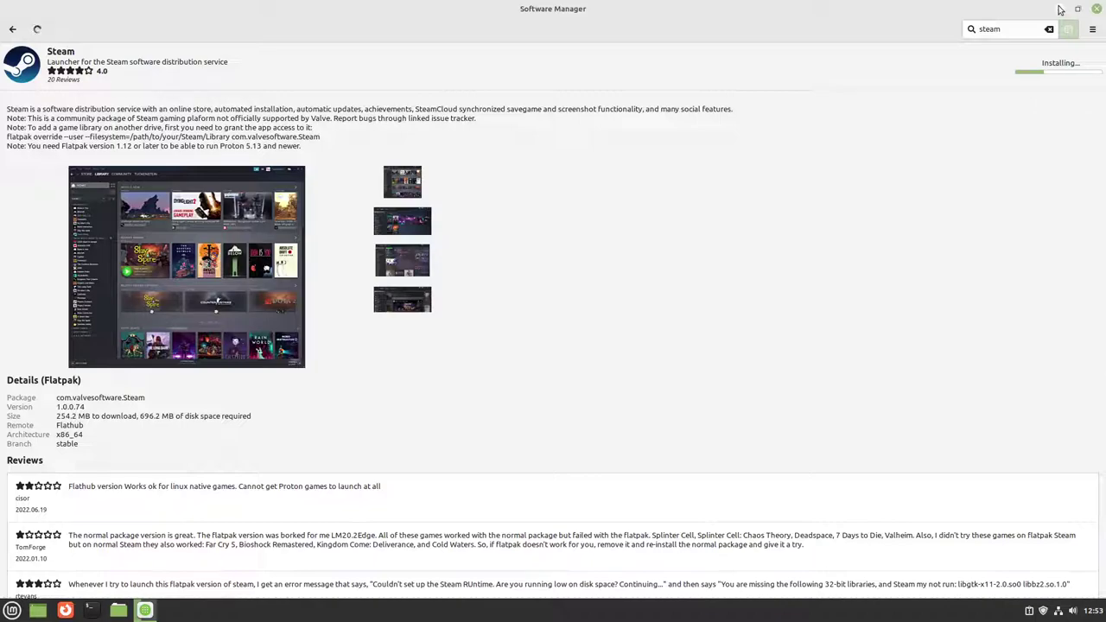
{"action": "left_click", "coordinate": [1061, 10]}
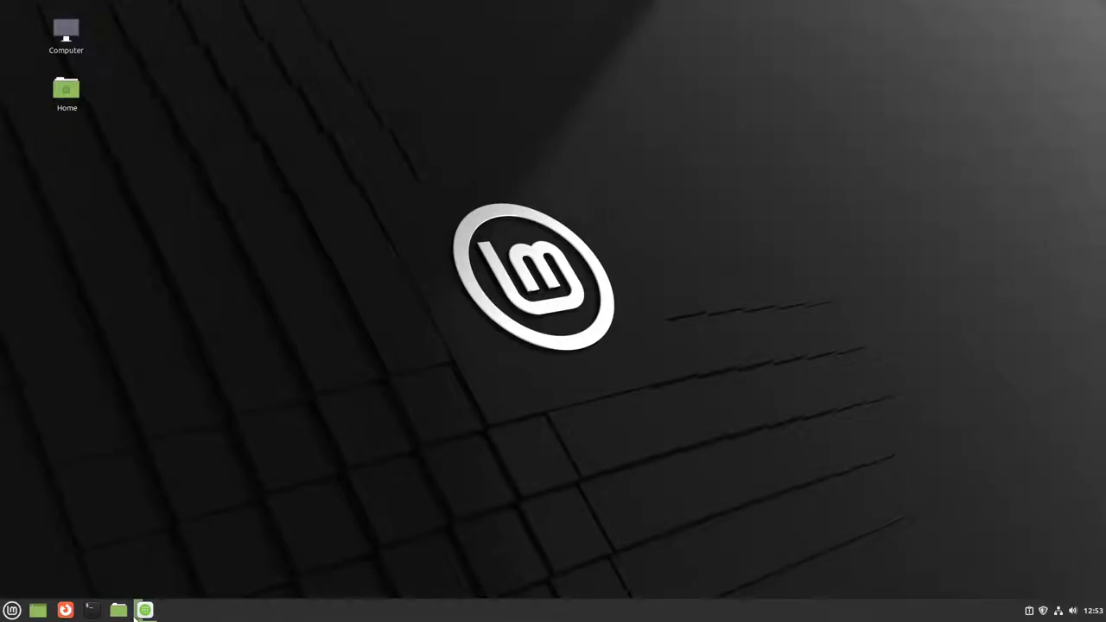
{"action": "left_click", "coordinate": [145, 610]}
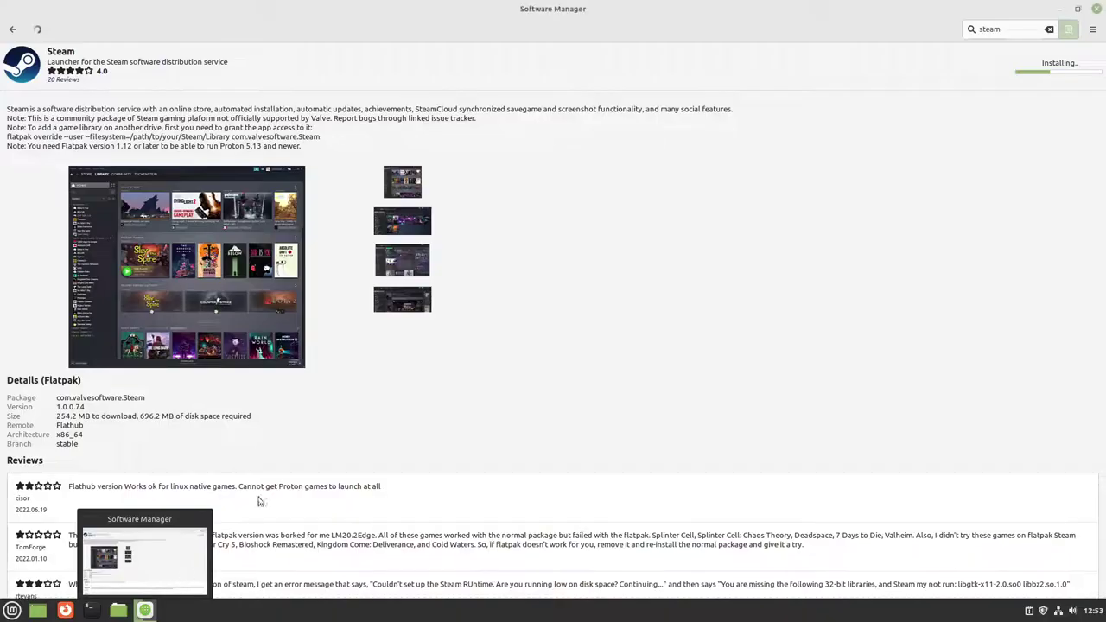
{"action": "left_click", "coordinate": [10, 29]}
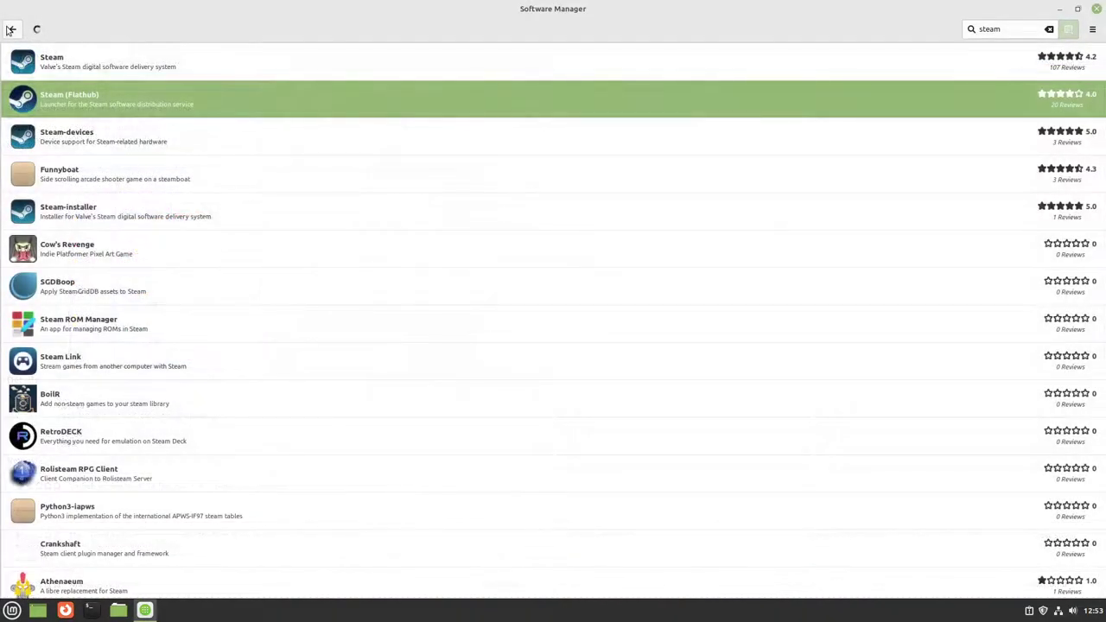
Step: Go back to the home page and open the Programming category listing Geany, Netbeans and Codeblocks
{"action": "left_click", "coordinate": [11, 29]}
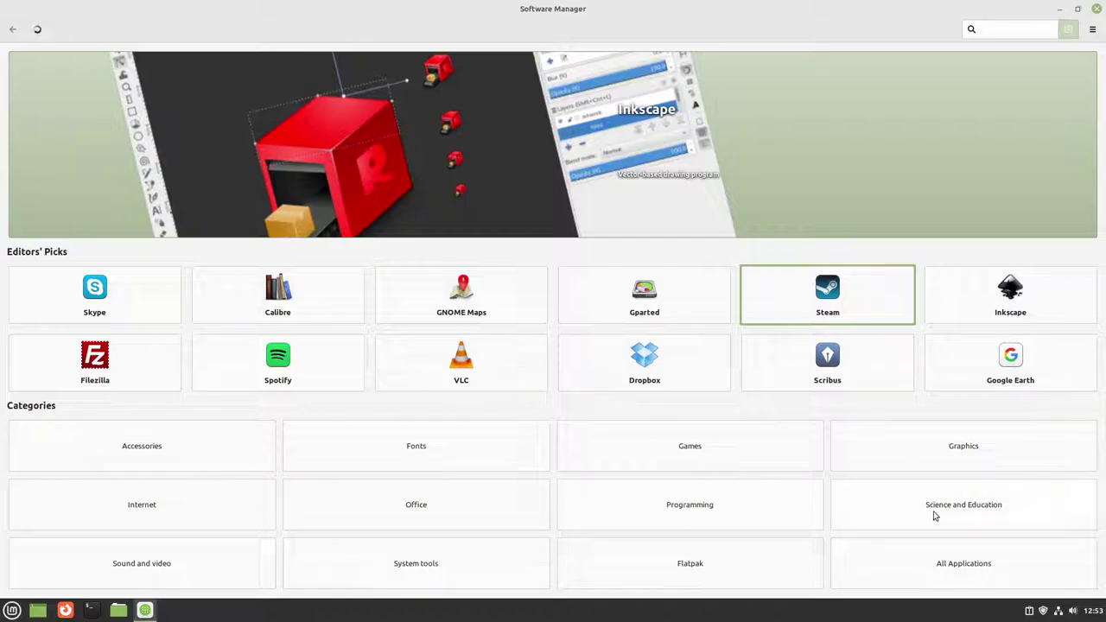
{"action": "left_click", "coordinate": [758, 520]}
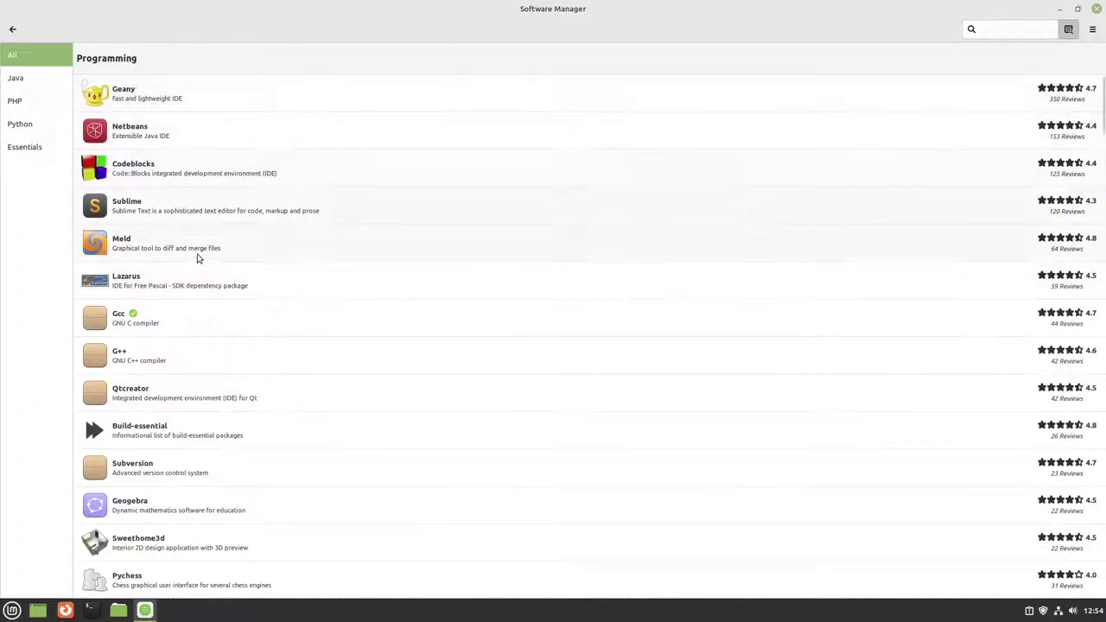
{"action": "left_click", "coordinate": [12, 29]}
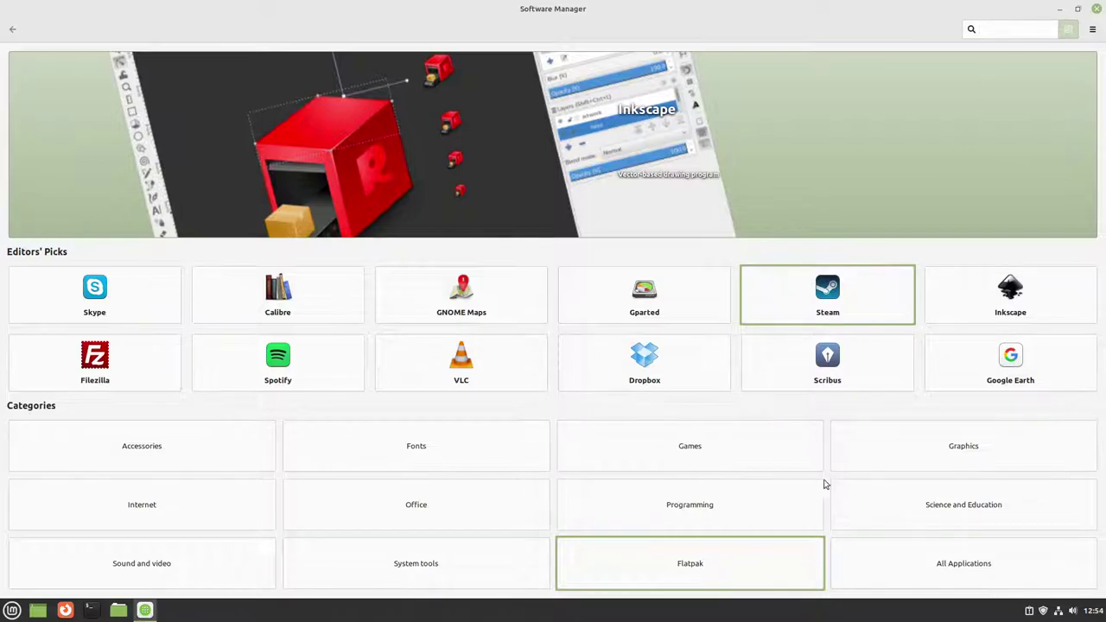
{"action": "left_click", "coordinate": [776, 502]}
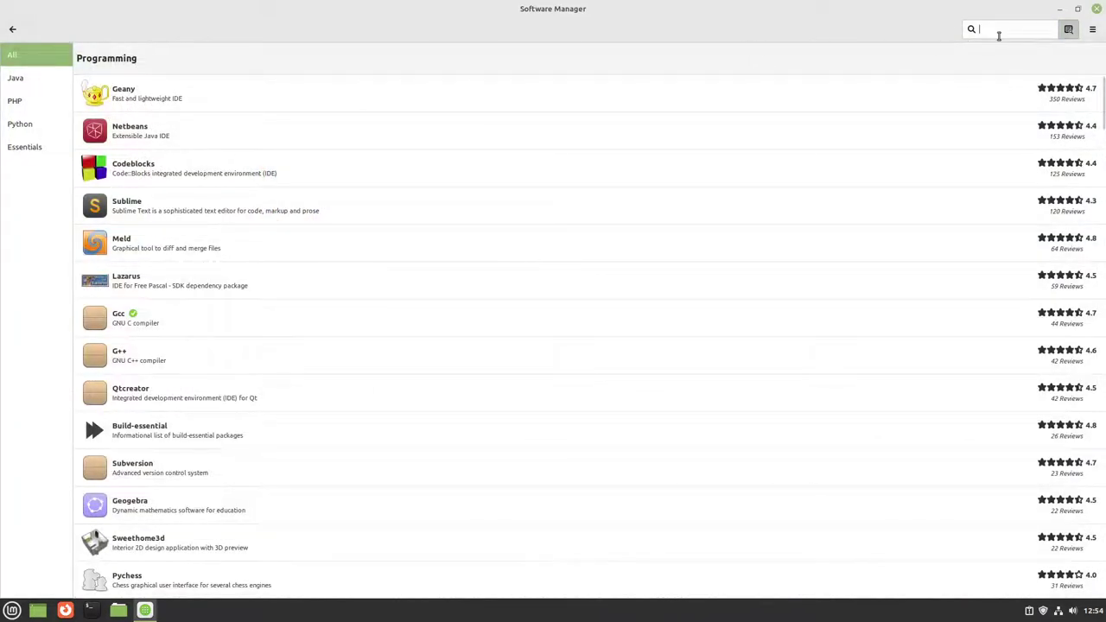
Step: Search Software Manager for 'vs', then 'visual studio', then 'vscodium'
{"action": "type", "text": "vs"}
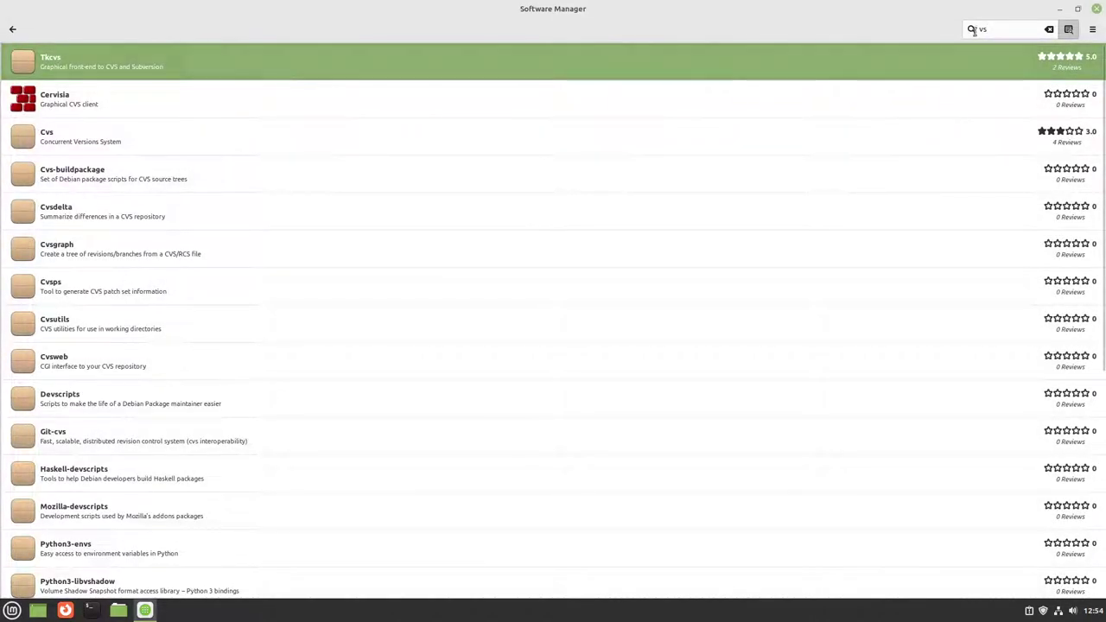
{"action": "key", "text": "BackSpace"}
{"action": "type", "text": "isual studio"}
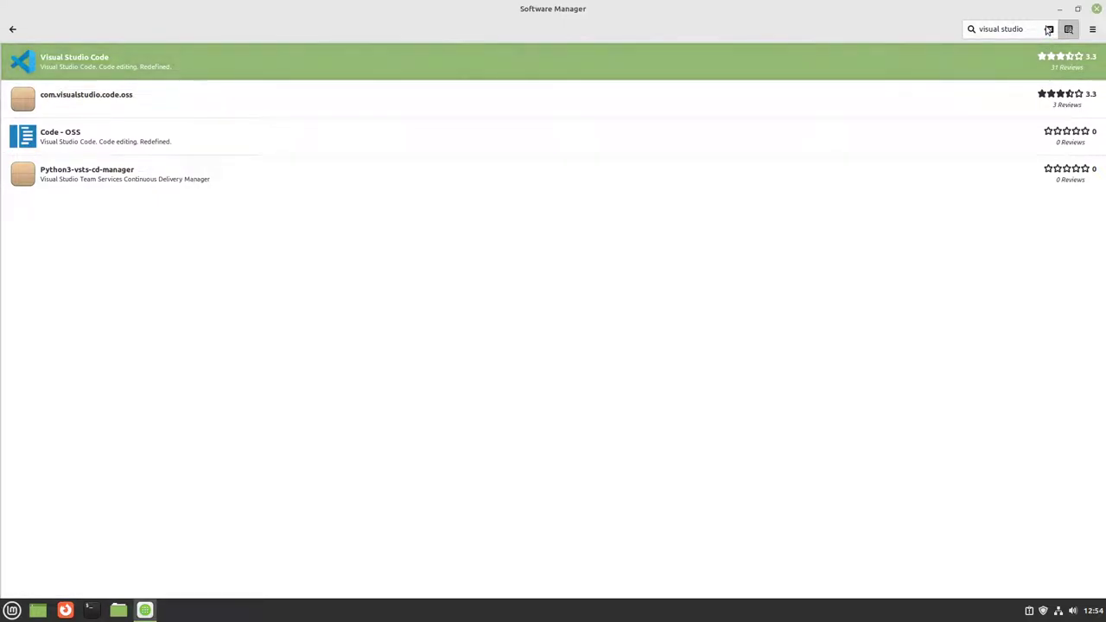
{"action": "left_click", "coordinate": [1049, 28]}
{"action": "type", "text": "vscodium"}
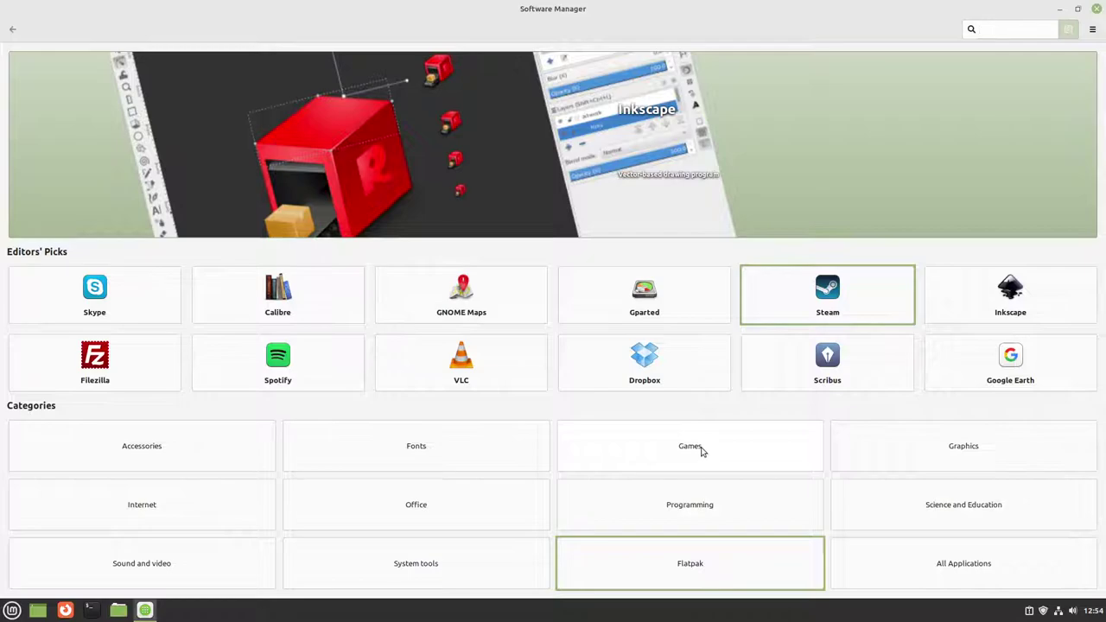
Step: Browse the Games category and review Minetest's page and reviews (rated 4.4, 44 reviews)
{"action": "left_click", "coordinate": [702, 451]}
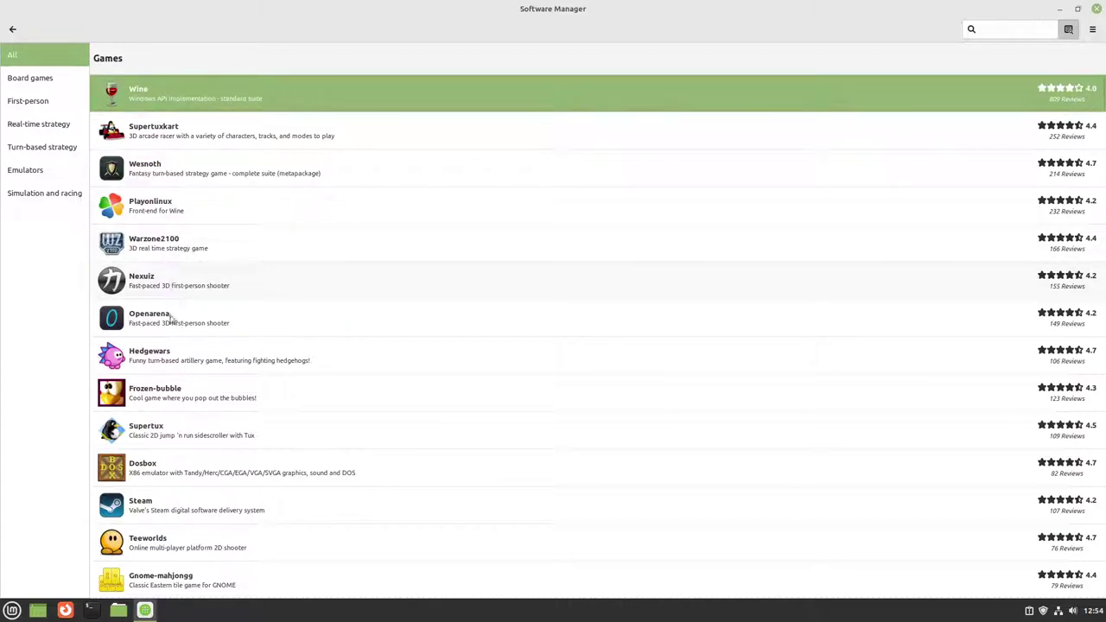
{"action": "scroll", "coordinate": [175, 469], "scroll_direction": "down", "scroll_amount": 3}
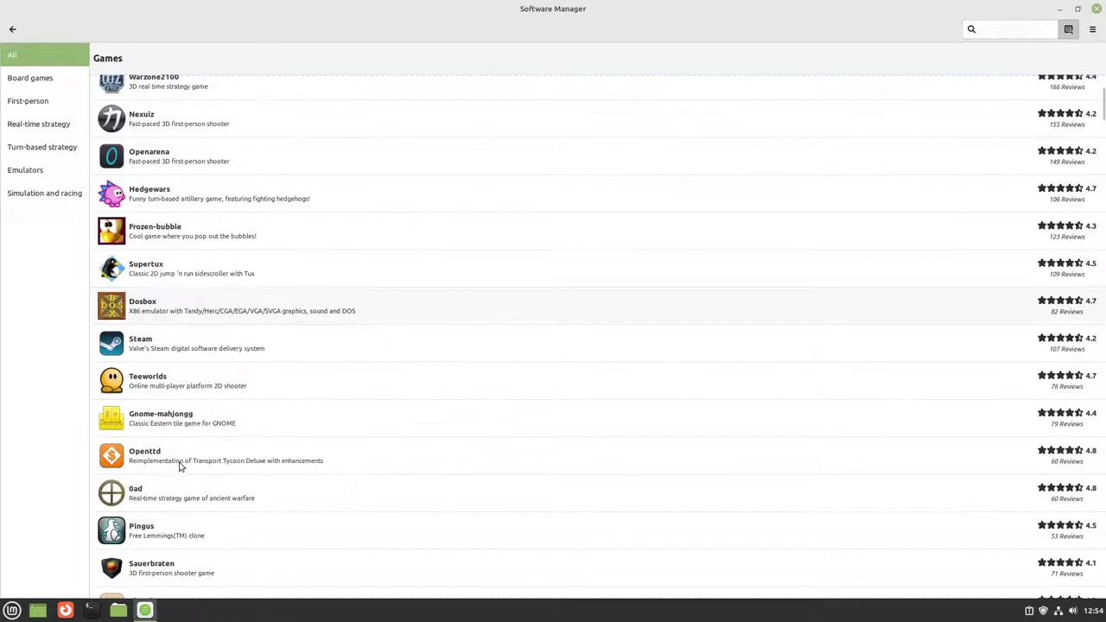
{"action": "scroll", "coordinate": [195, 360], "scroll_direction": "down", "scroll_amount": 3}
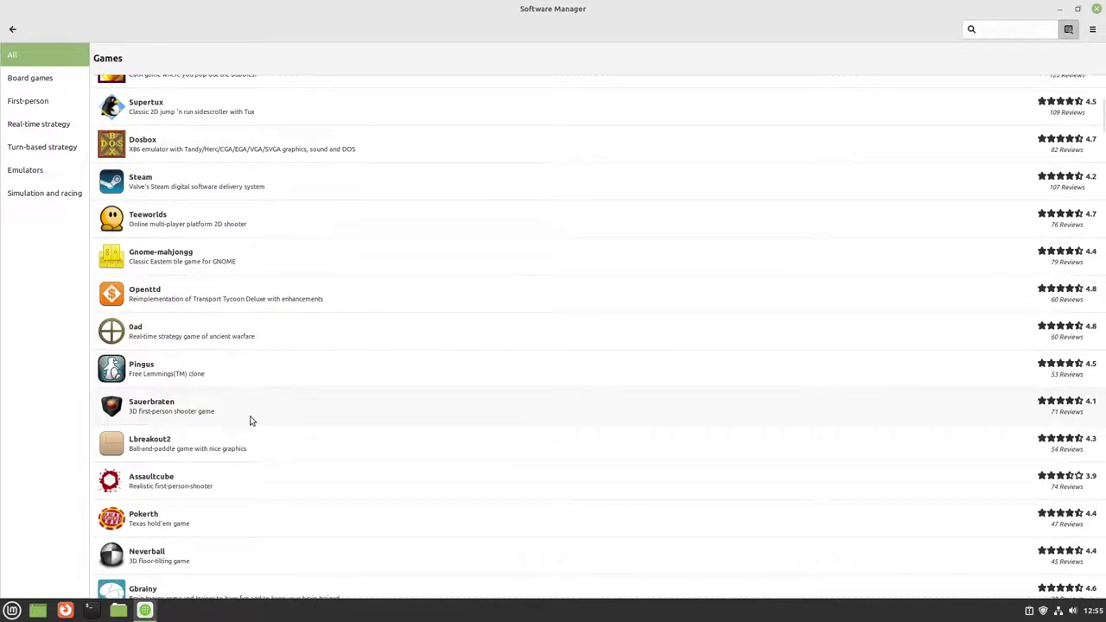
{"action": "scroll", "coordinate": [248, 415], "scroll_direction": "down", "scroll_amount": 3}
{"action": "scroll", "coordinate": [223, 342], "scroll_direction": "down", "scroll_amount": 3}
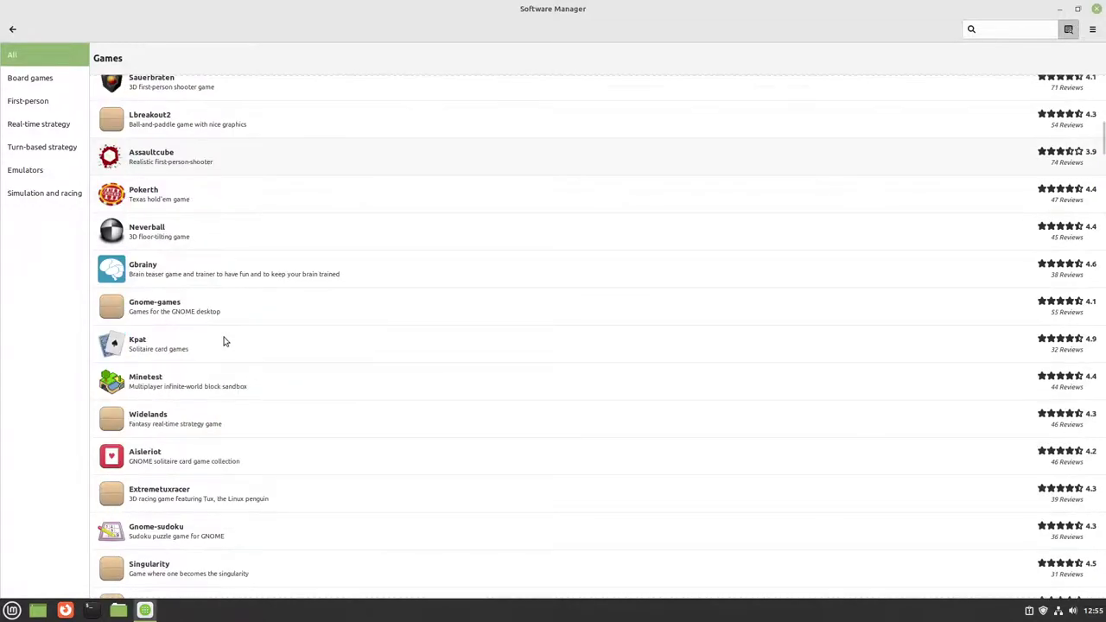
{"action": "scroll", "coordinate": [223, 341], "scroll_direction": "down", "scroll_amount": 1}
{"action": "left_click", "coordinate": [226, 321]}
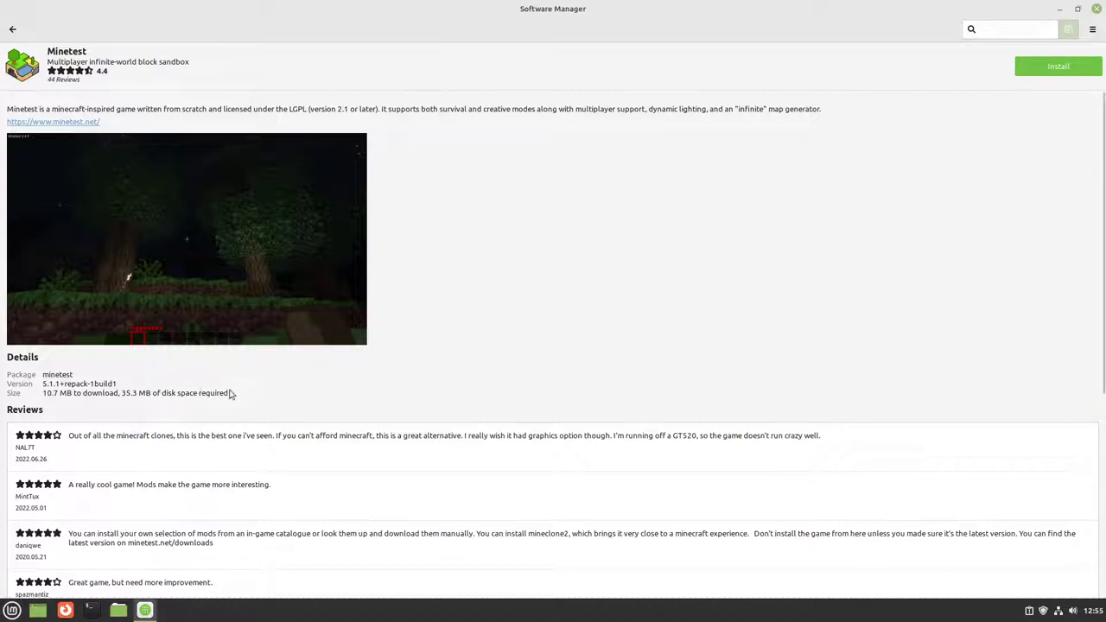
{"action": "scroll", "coordinate": [254, 390], "scroll_direction": "down", "scroll_amount": 2}
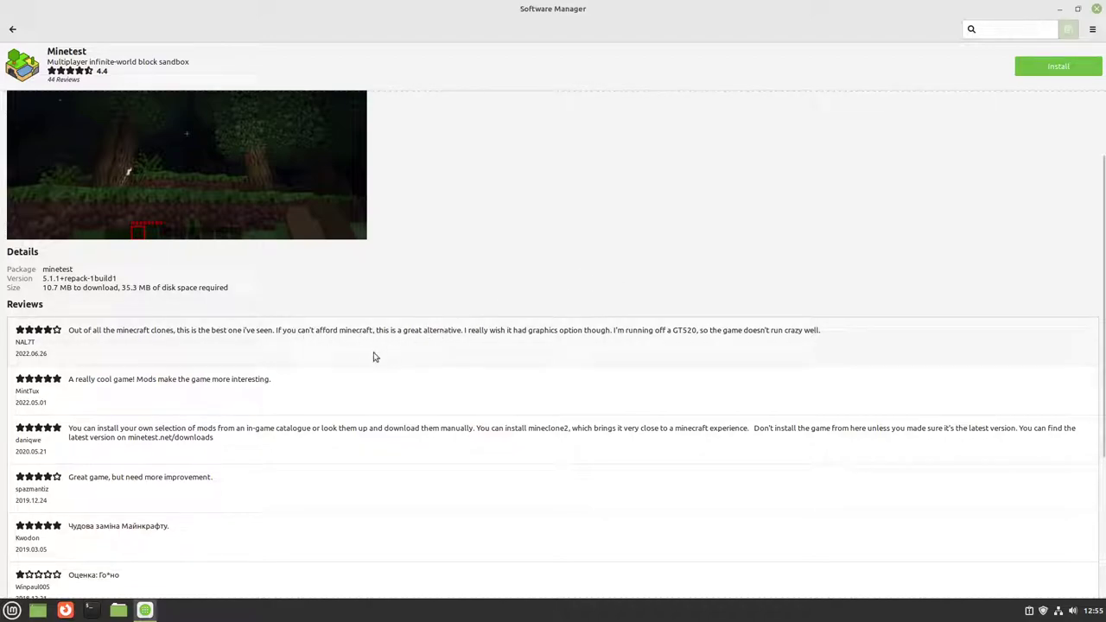
{"action": "scroll", "coordinate": [372, 362], "scroll_direction": "up", "scroll_amount": 2}
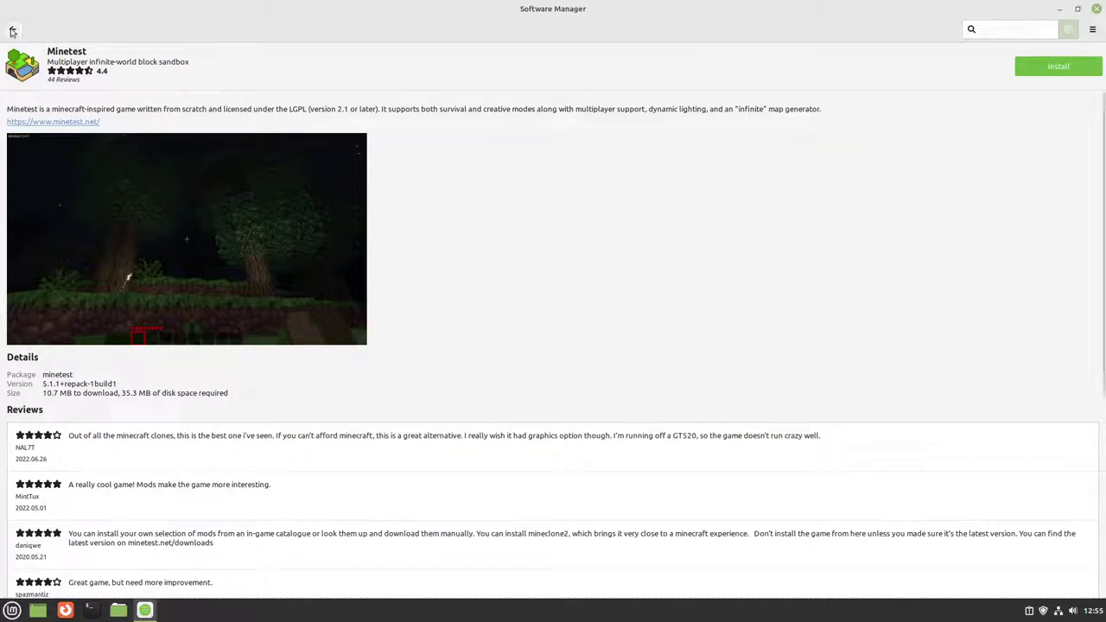
Step: Return to the Games list and scroll through it to OpenSpades while Steam starts
{"action": "left_click", "coordinate": [12, 31]}
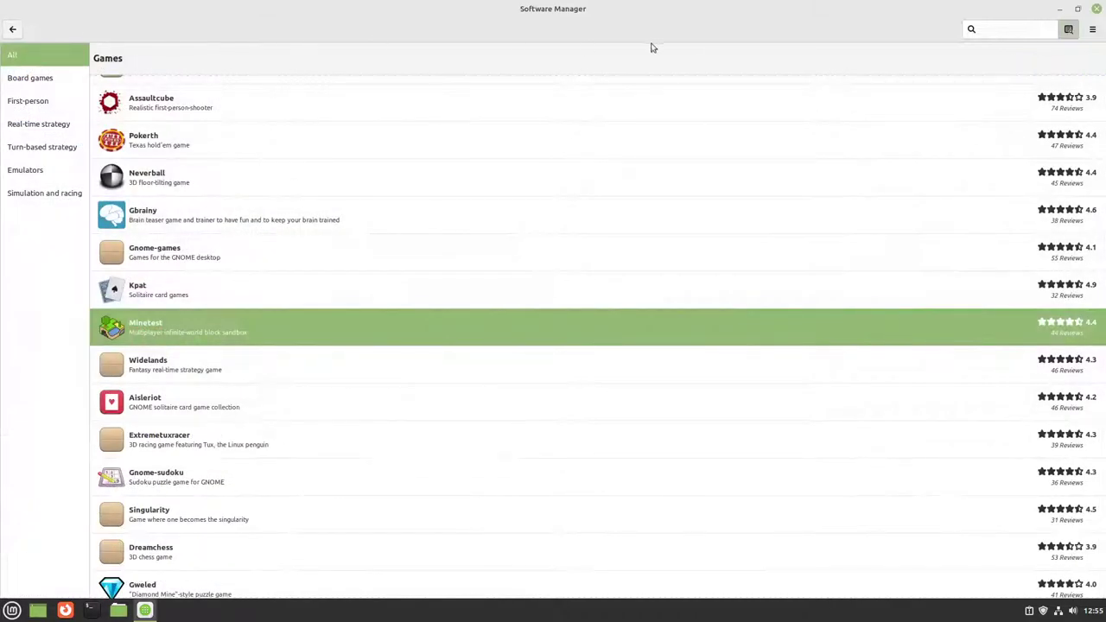
{"action": "scroll", "coordinate": [369, 364], "scroll_direction": "down", "scroll_amount": 3}
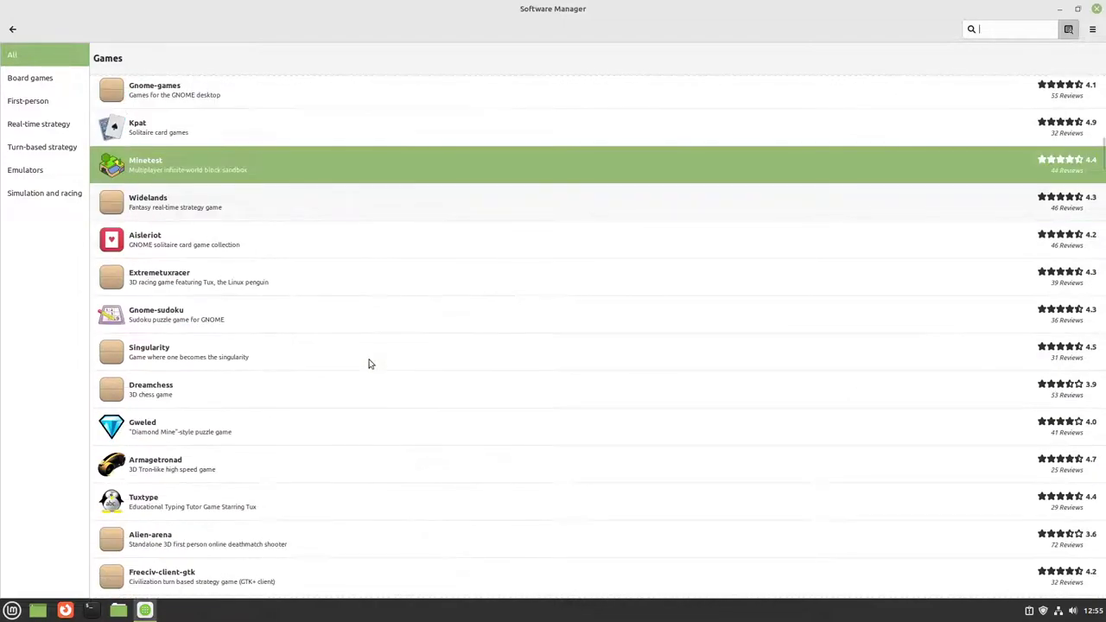
{"action": "scroll", "coordinate": [369, 364], "scroll_direction": "down", "scroll_amount": 10}
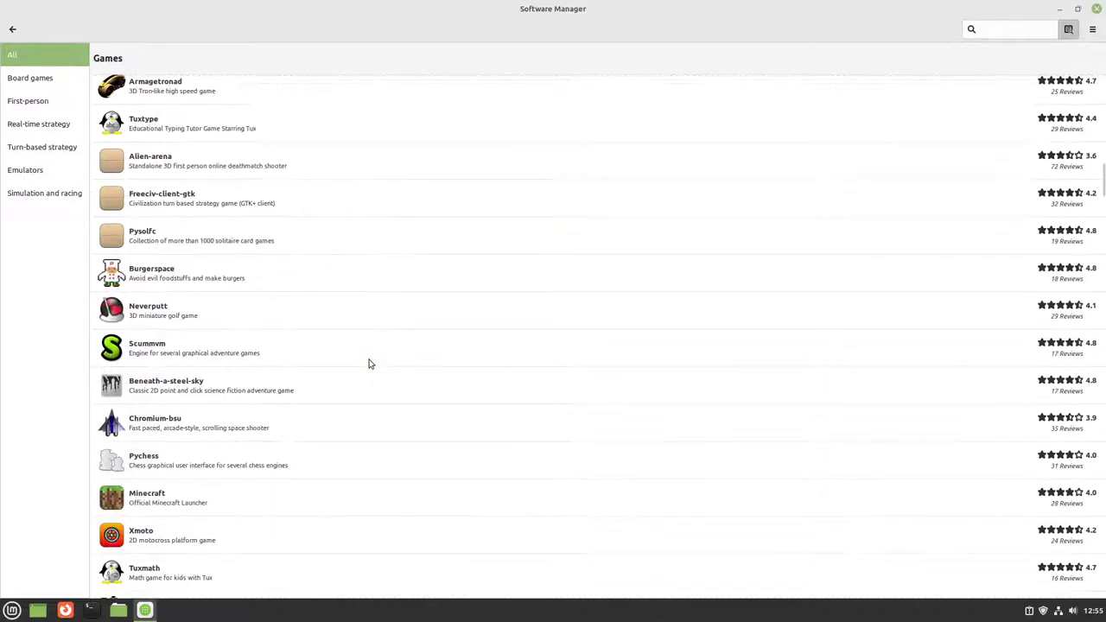
{"action": "scroll", "coordinate": [346, 311], "scroll_direction": "up", "scroll_amount": 5}
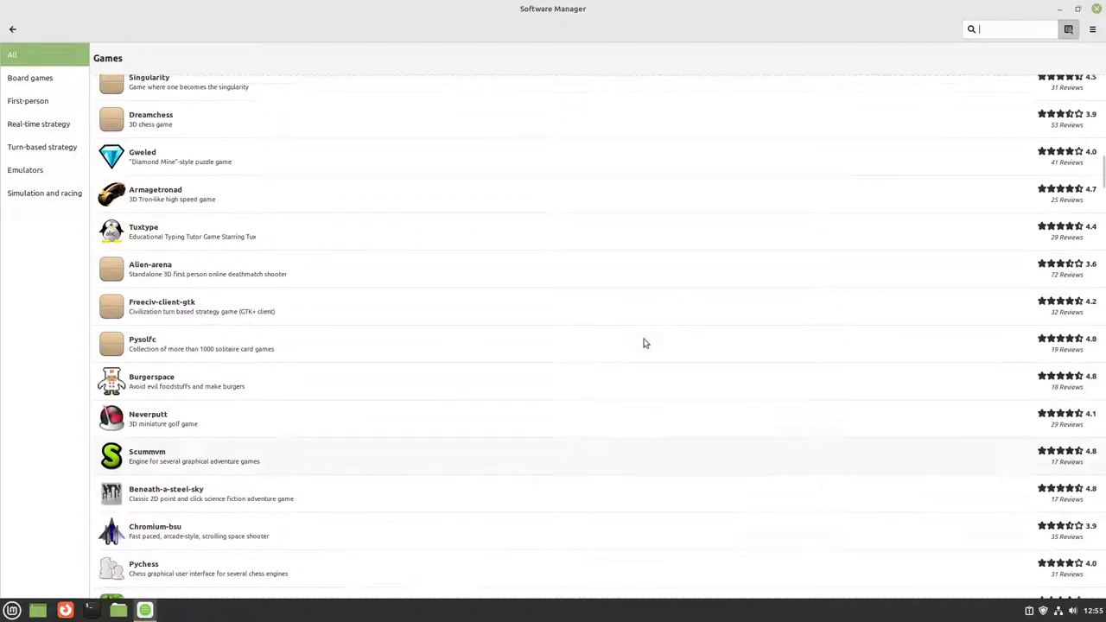
{"action": "scroll", "coordinate": [372, 354], "scroll_direction": "up", "scroll_amount": 6}
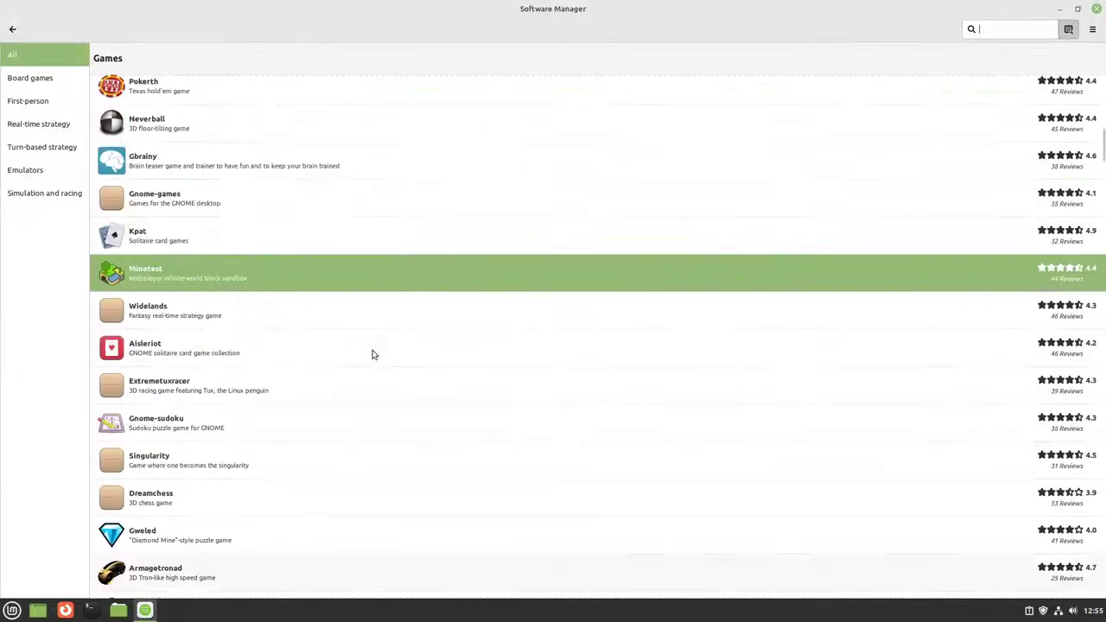
{"action": "scroll", "coordinate": [178, 288], "scroll_direction": "up", "scroll_amount": 15}
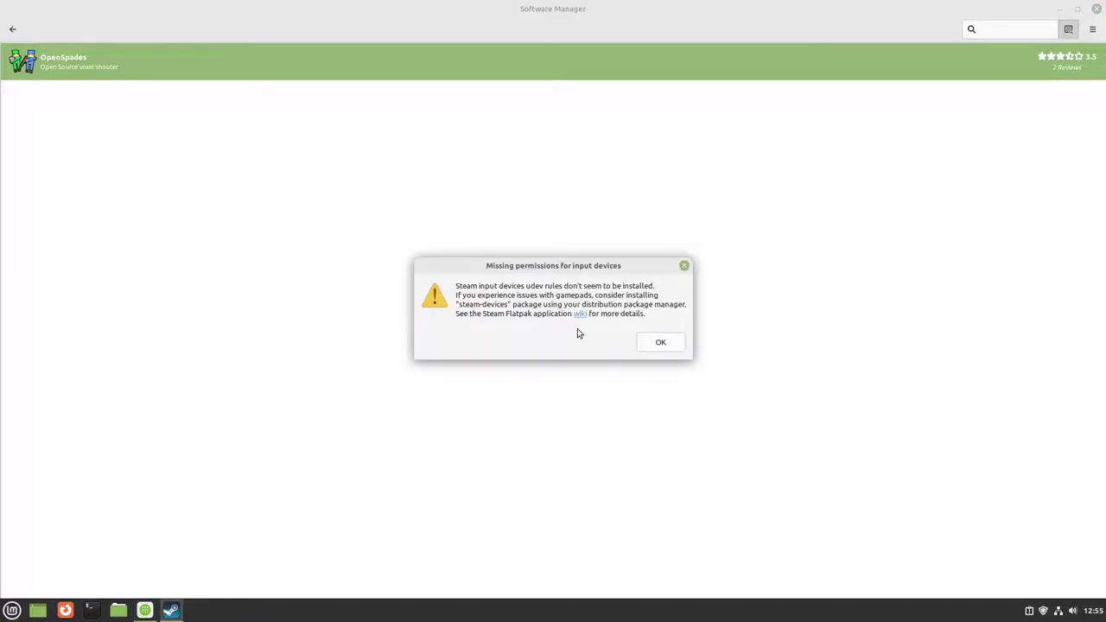
Step: Move the permissions warning aside, minimize Software Manager, and let Steam's runtime update finish
{"action": "left_click_drag", "start_coordinate": [599, 268], "coordinate": [603, 247]}
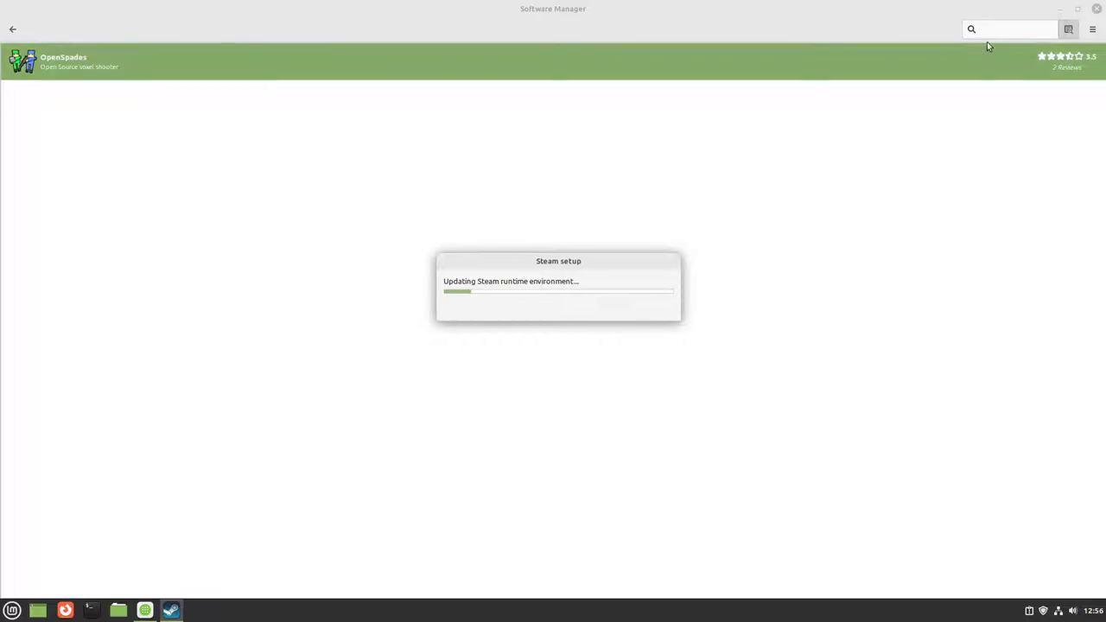
{"action": "left_click", "coordinate": [1061, 9]}
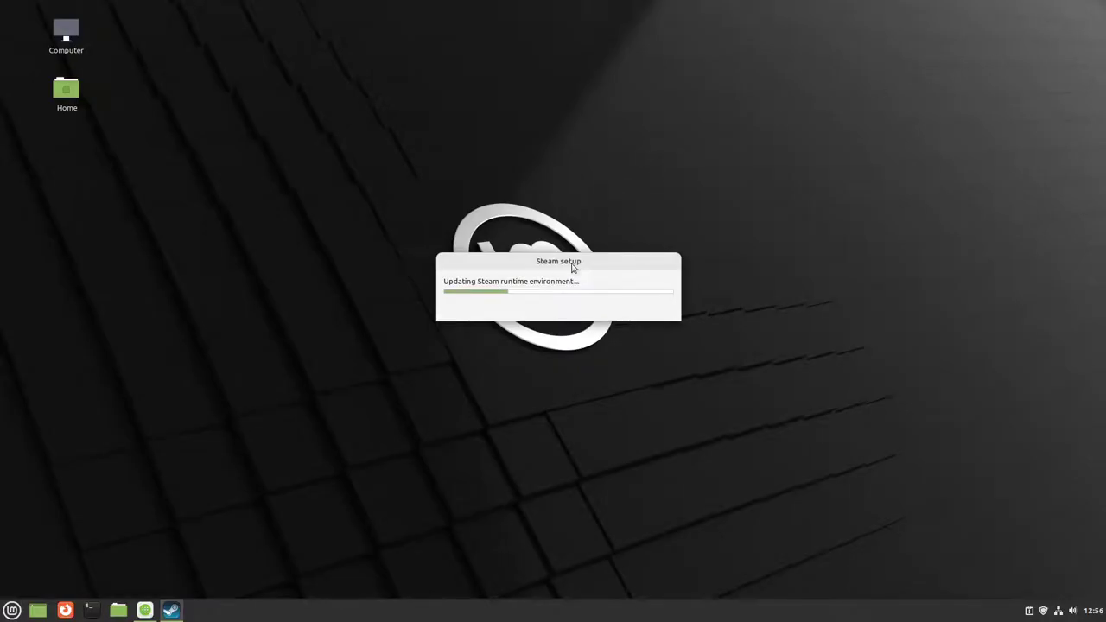
{"action": "left_click_drag", "start_coordinate": [572, 267], "coordinate": [541, 132]}
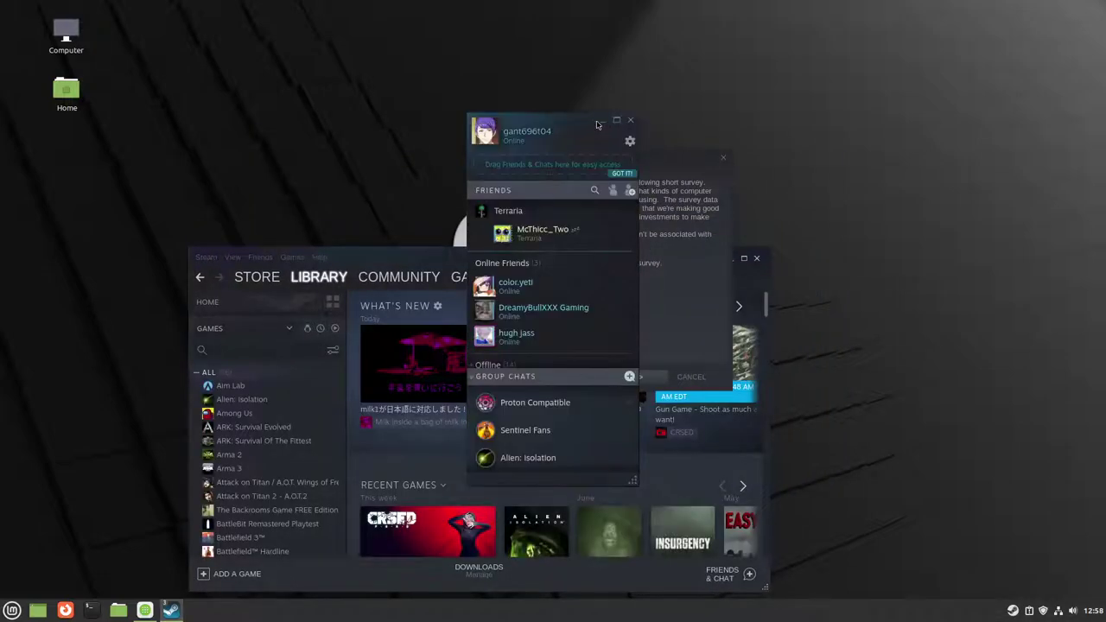
Step: Close Friends, decline the hardware survey with 'No, thanks.', finish, and maximize Steam
{"action": "left_click", "coordinate": [631, 121]}
{"action": "left_click", "coordinate": [533, 279]}
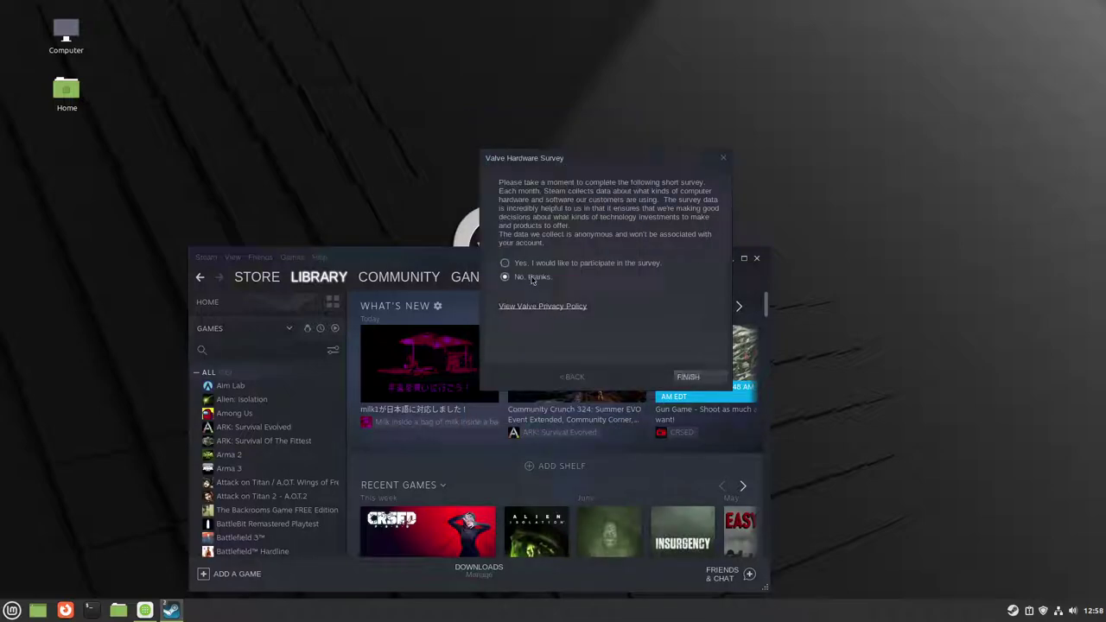
{"action": "left_click", "coordinate": [686, 378]}
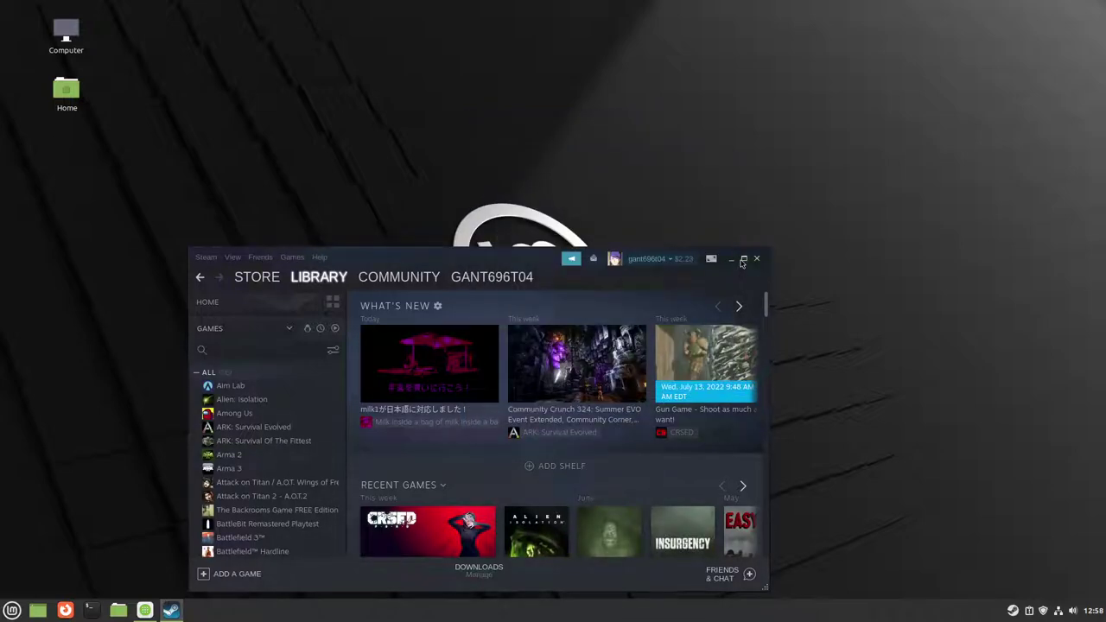
{"action": "left_click", "coordinate": [742, 260]}
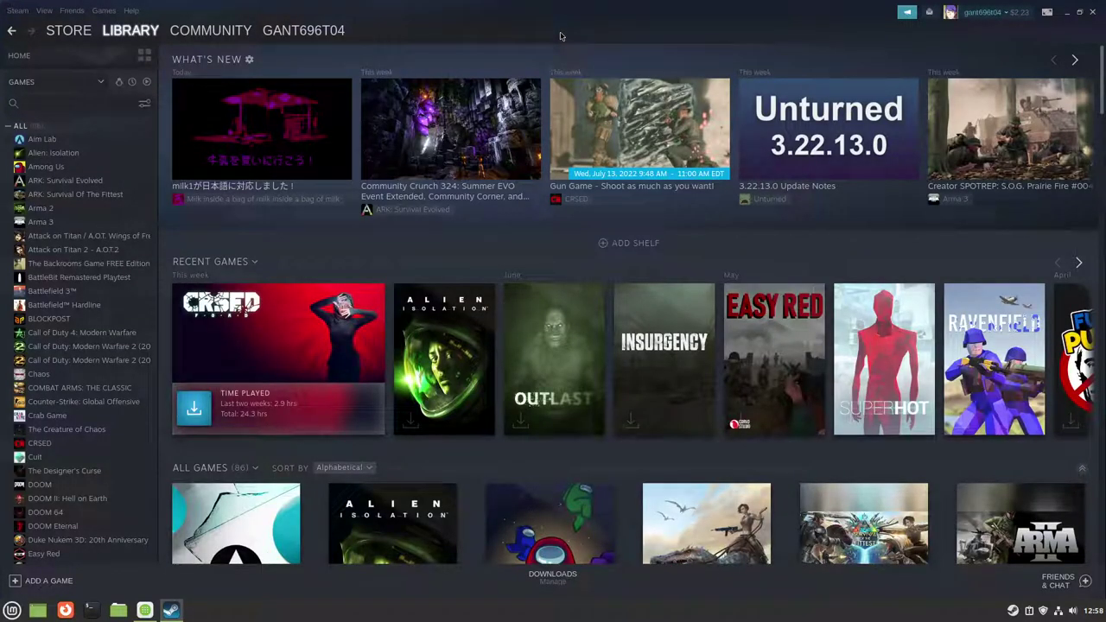
{"action": "mouse_move", "coordinate": [194, 31]}
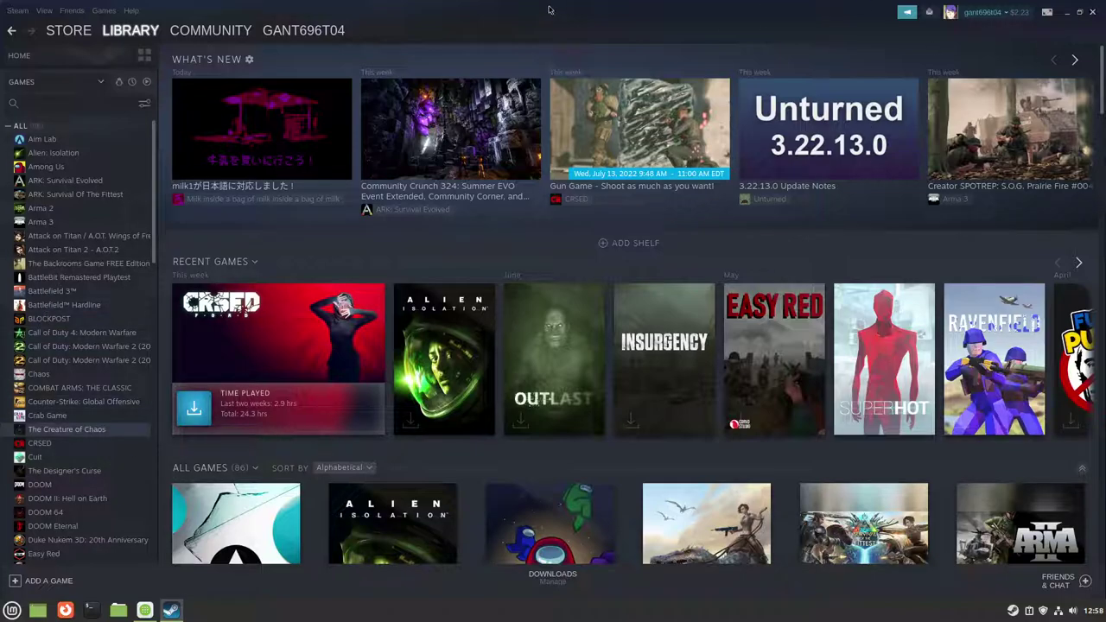
Step: View the Among Us page in the library, then settle on Alien: Isolation
{"action": "left_click", "coordinate": [87, 155]}
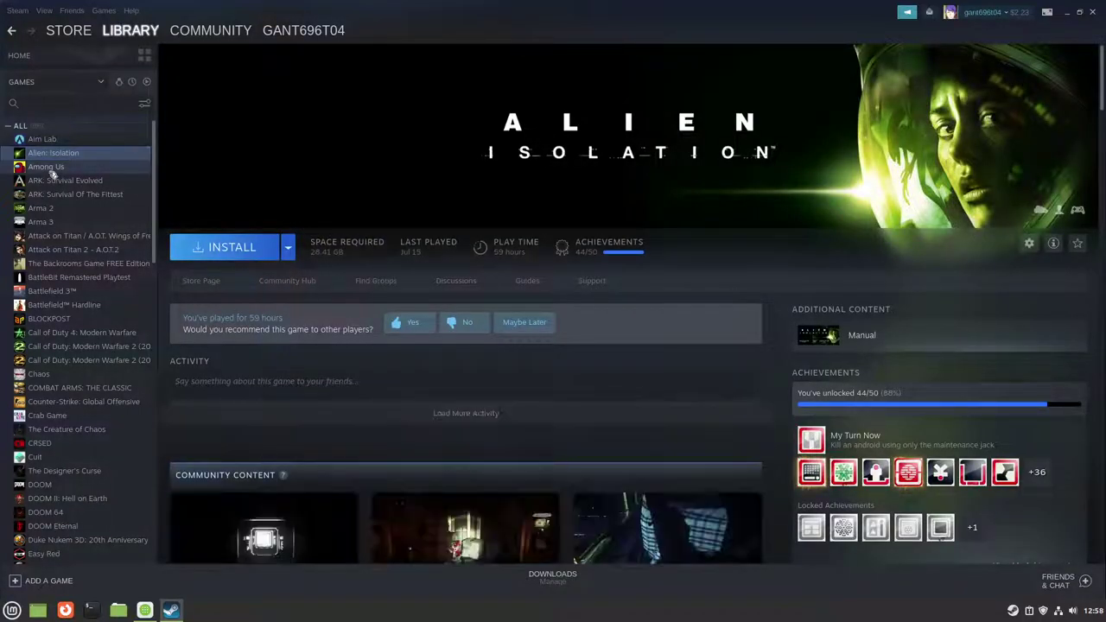
{"action": "left_click", "coordinate": [52, 170]}
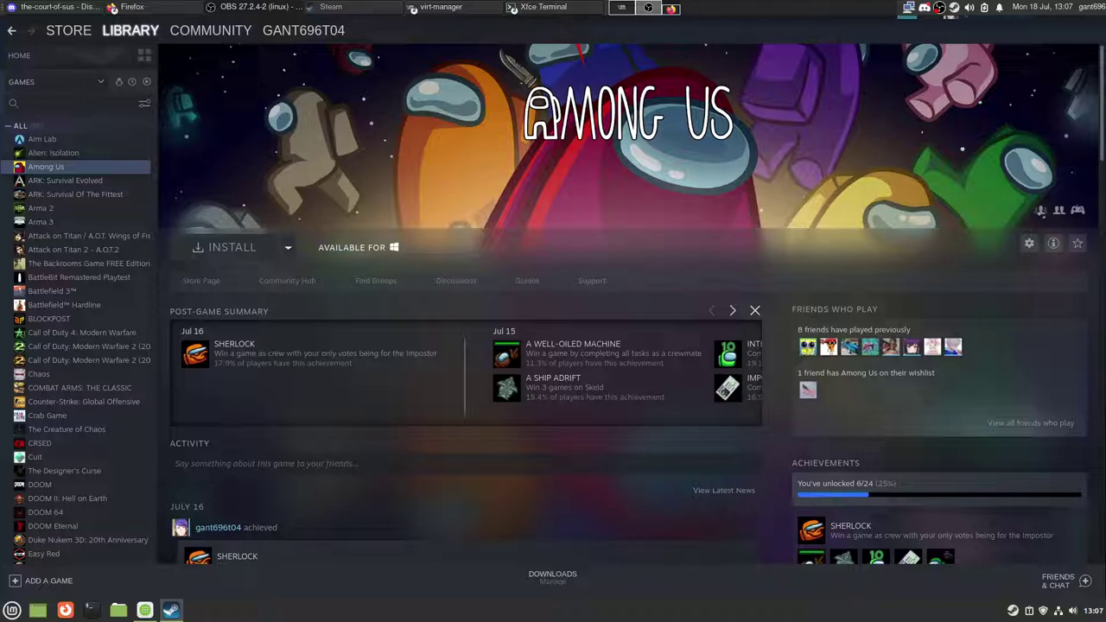
{"action": "left_click", "coordinate": [439, 37]}
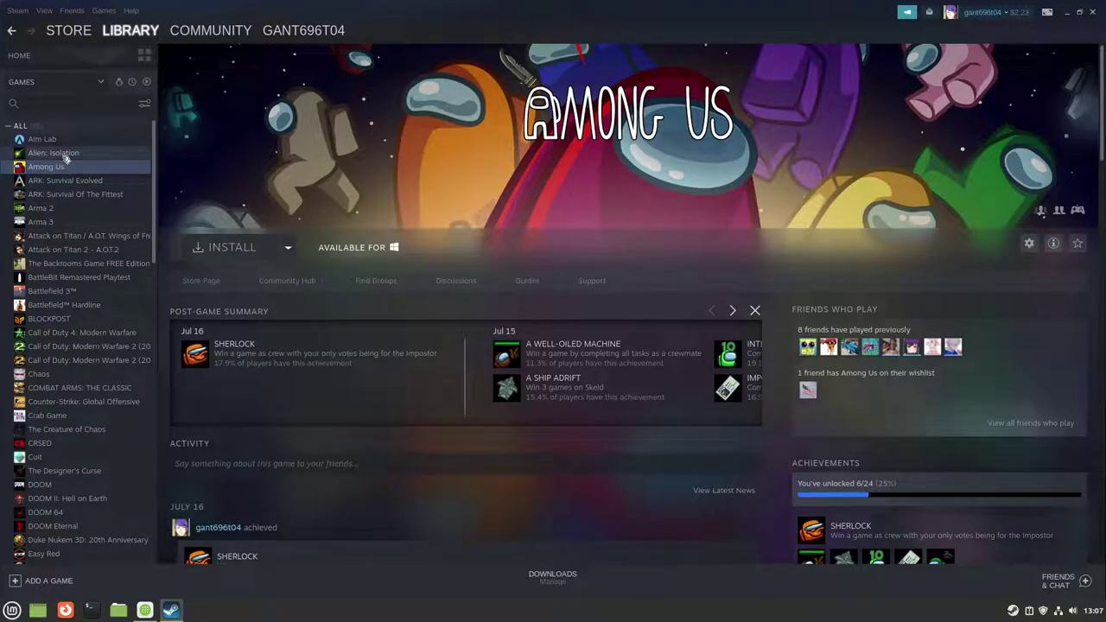
{"action": "left_click", "coordinate": [66, 156]}
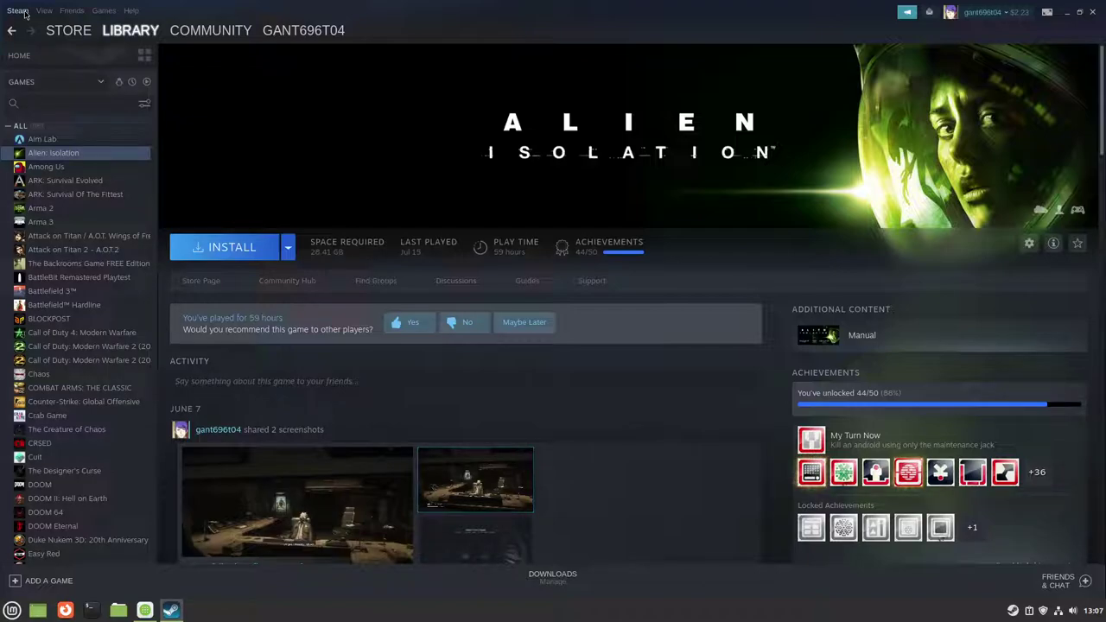
Step: Bring up the Steam Play page of Steam's settings
{"action": "left_click", "coordinate": [26, 13]}
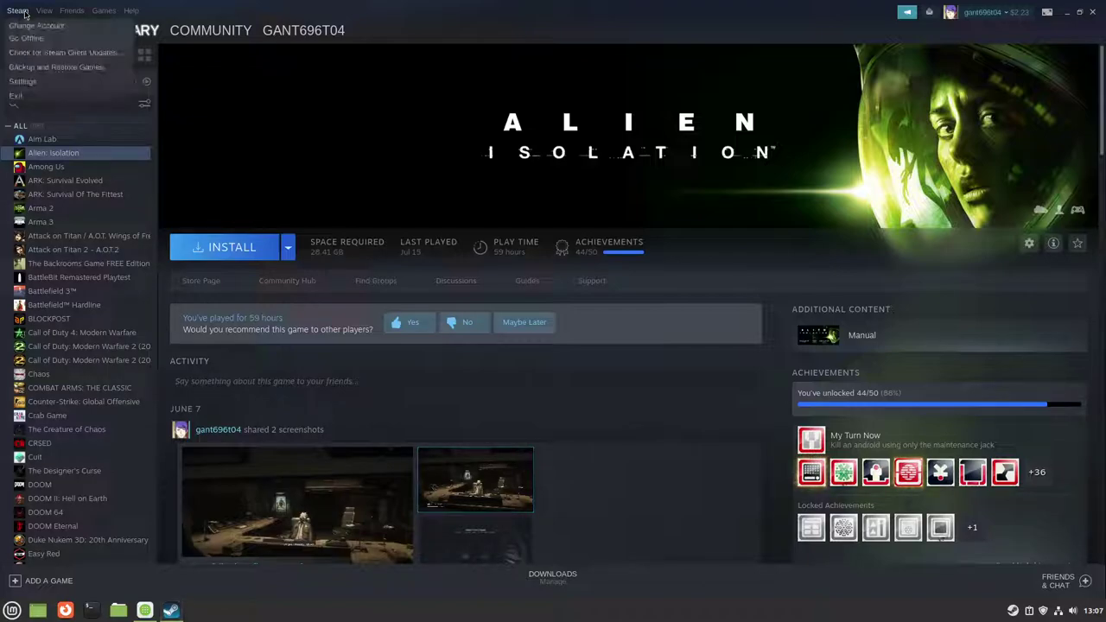
{"action": "left_click", "coordinate": [26, 81]}
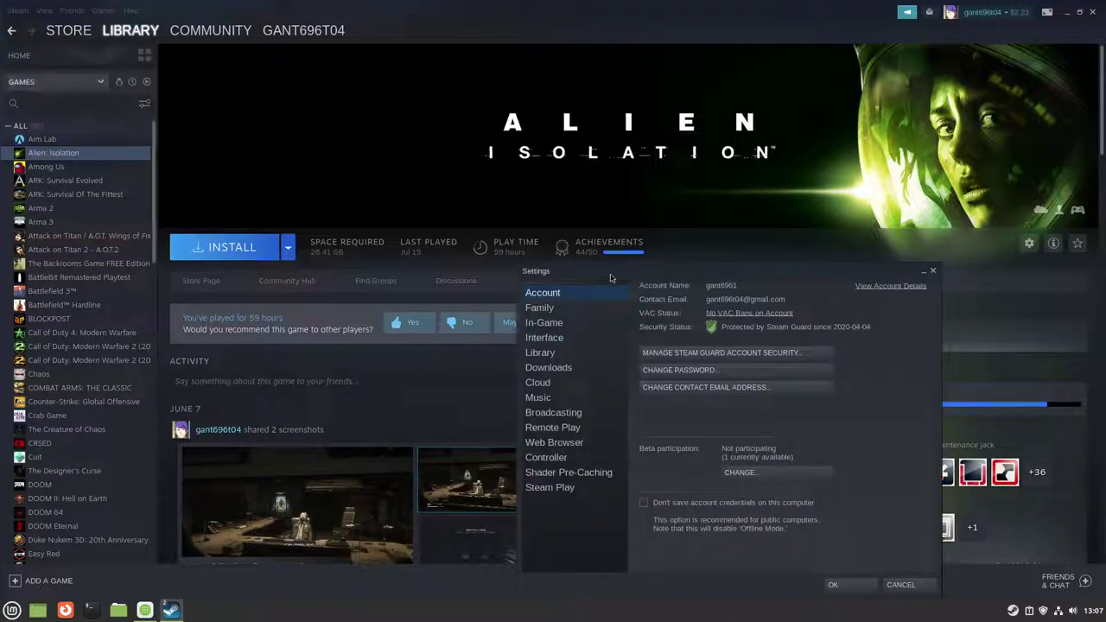
{"action": "left_click_drag", "start_coordinate": [610, 269], "coordinate": [397, 133]}
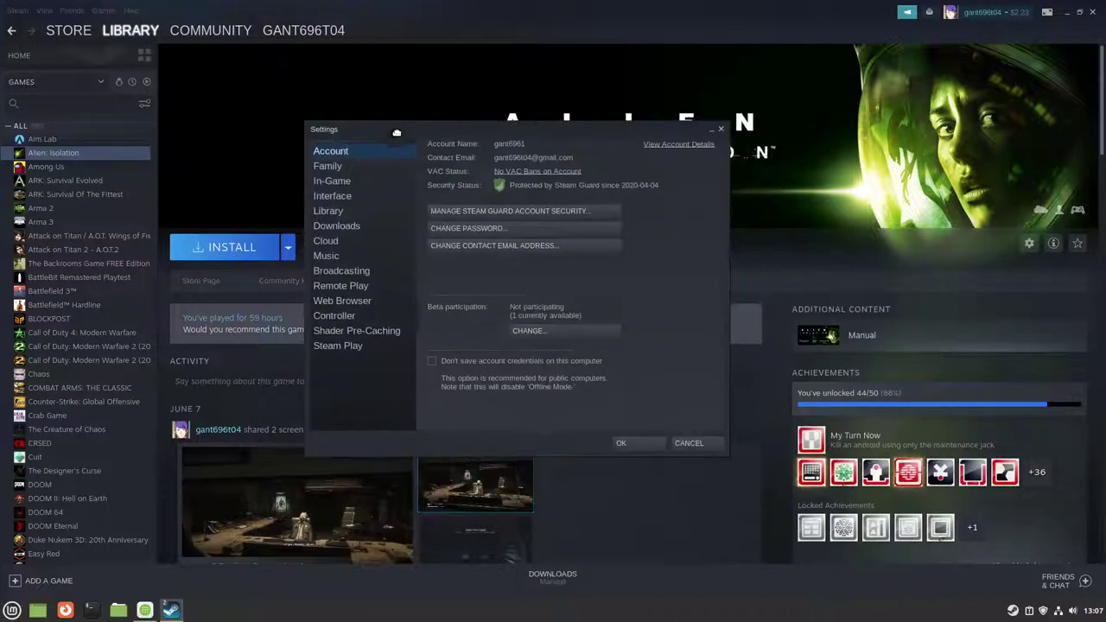
{"action": "left_click", "coordinate": [333, 332]}
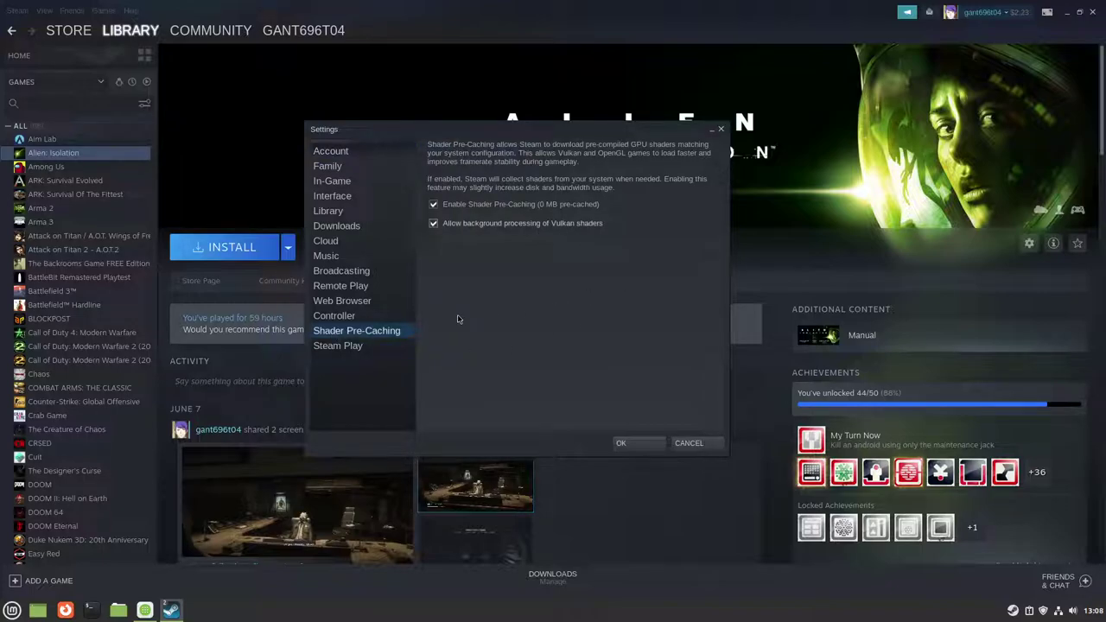
{"action": "left_click", "coordinate": [351, 348]}
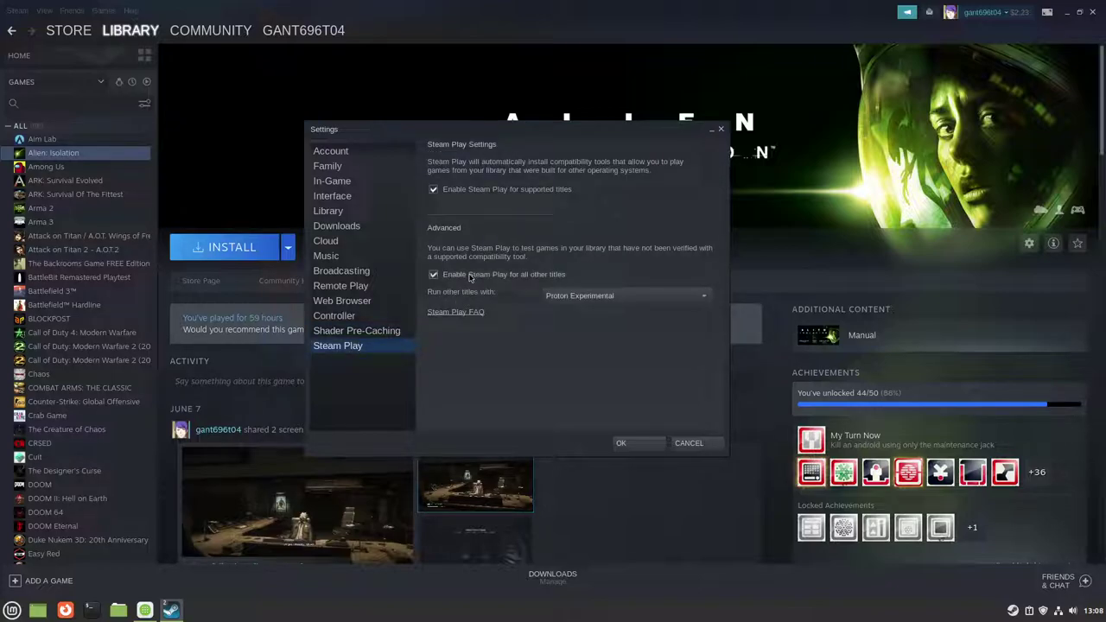
Step: Set other titles to run with Proton Experimental and apply with OK
{"action": "left_click", "coordinate": [622, 295]}
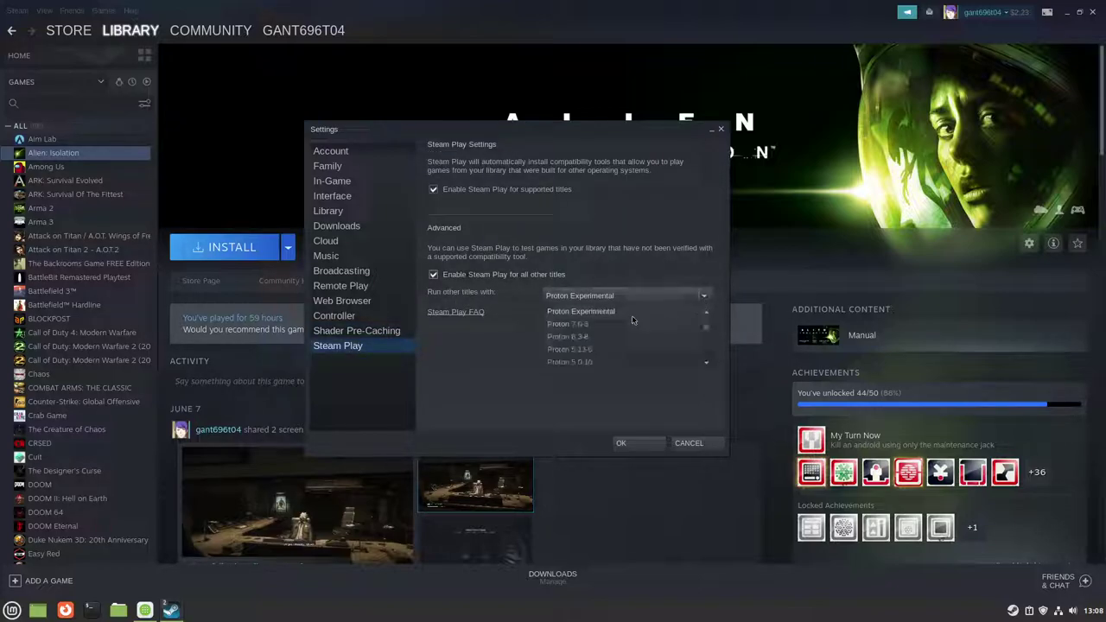
{"action": "left_click", "coordinate": [584, 313]}
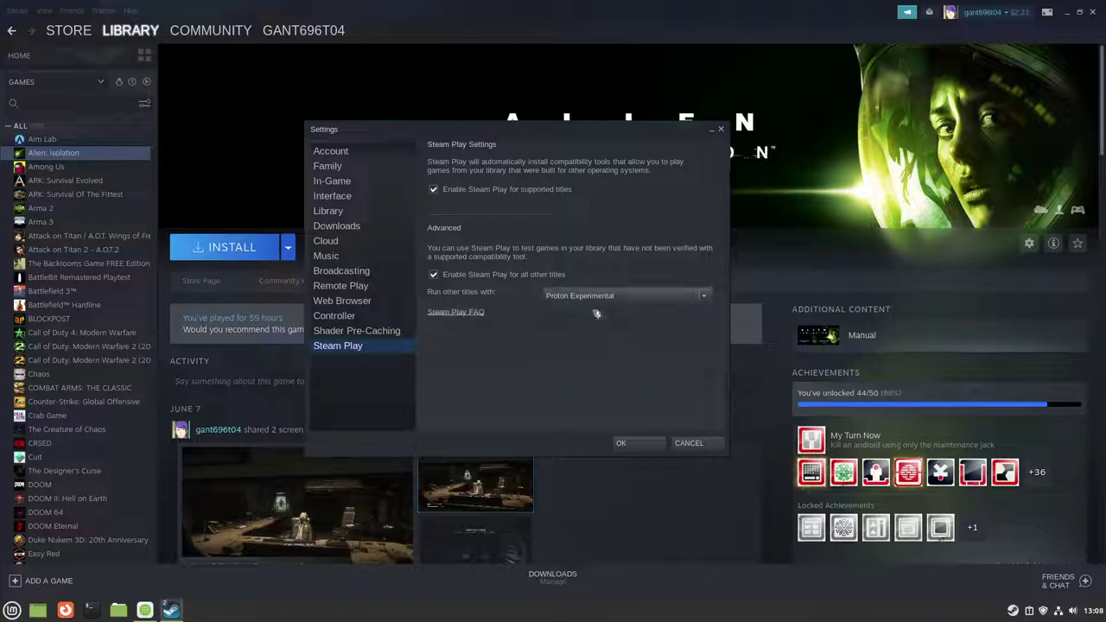
{"action": "left_click", "coordinate": [700, 296]}
{"action": "left_click", "coordinate": [568, 324]}
{"action": "left_click", "coordinate": [700, 296]}
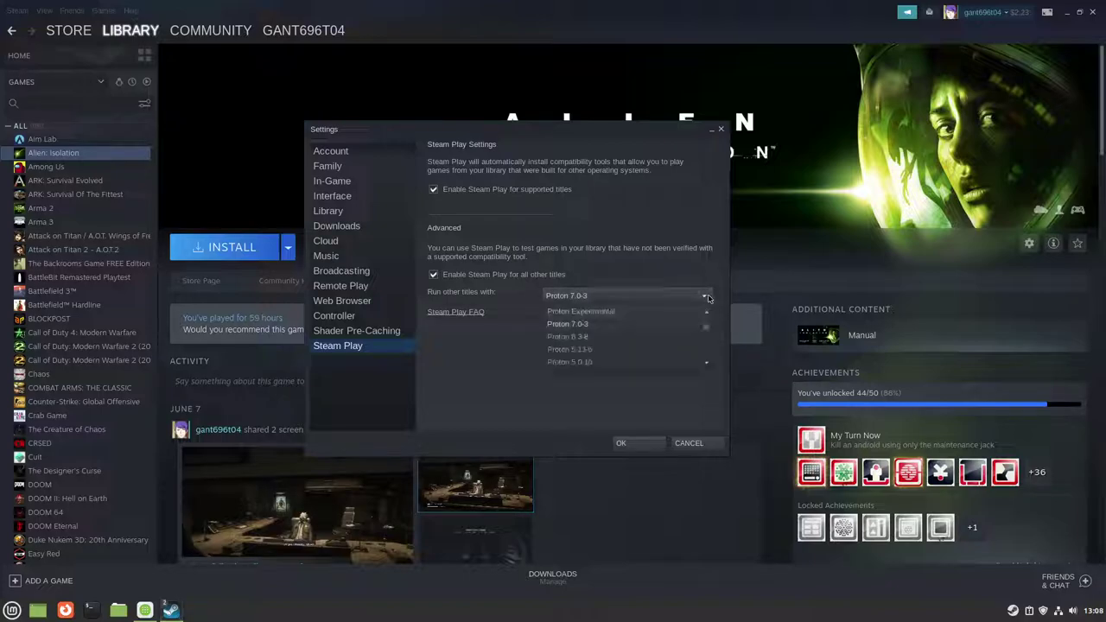
{"action": "left_click", "coordinate": [582, 311]}
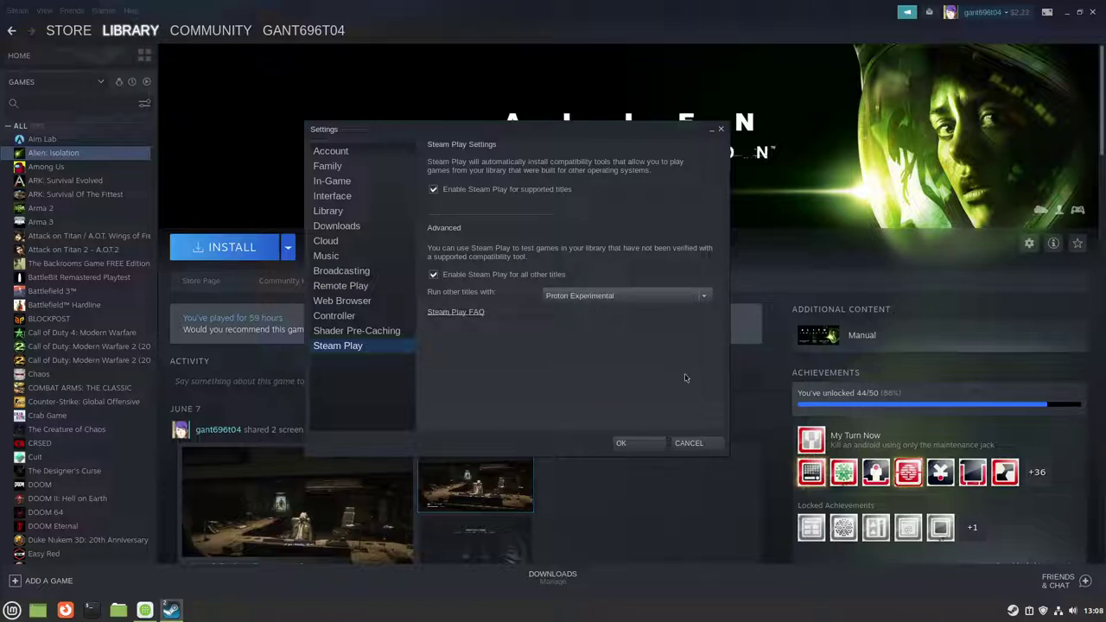
{"action": "left_click", "coordinate": [621, 443]}
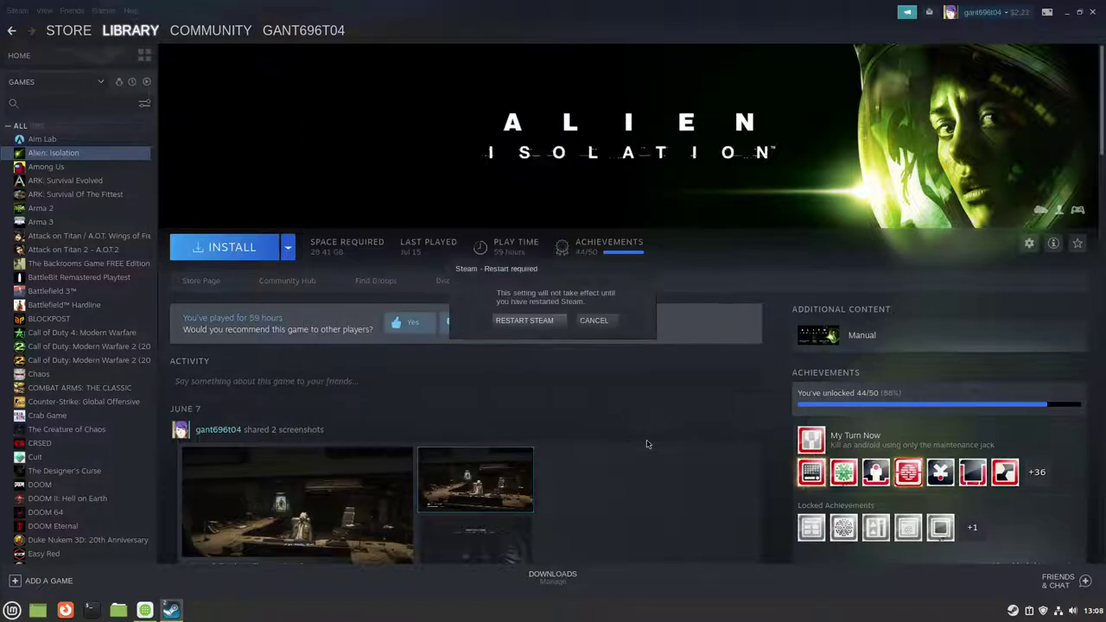
Step: Restart Steam and log back in with the account password
{"action": "left_click", "coordinate": [524, 321]}
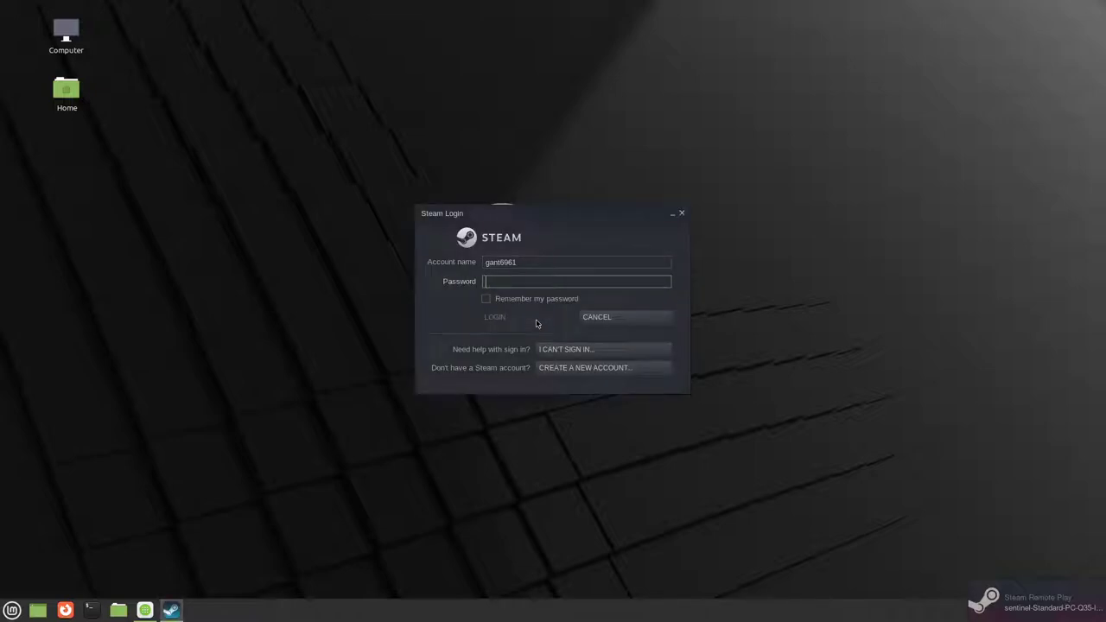
{"action": "type", "text": "••"}
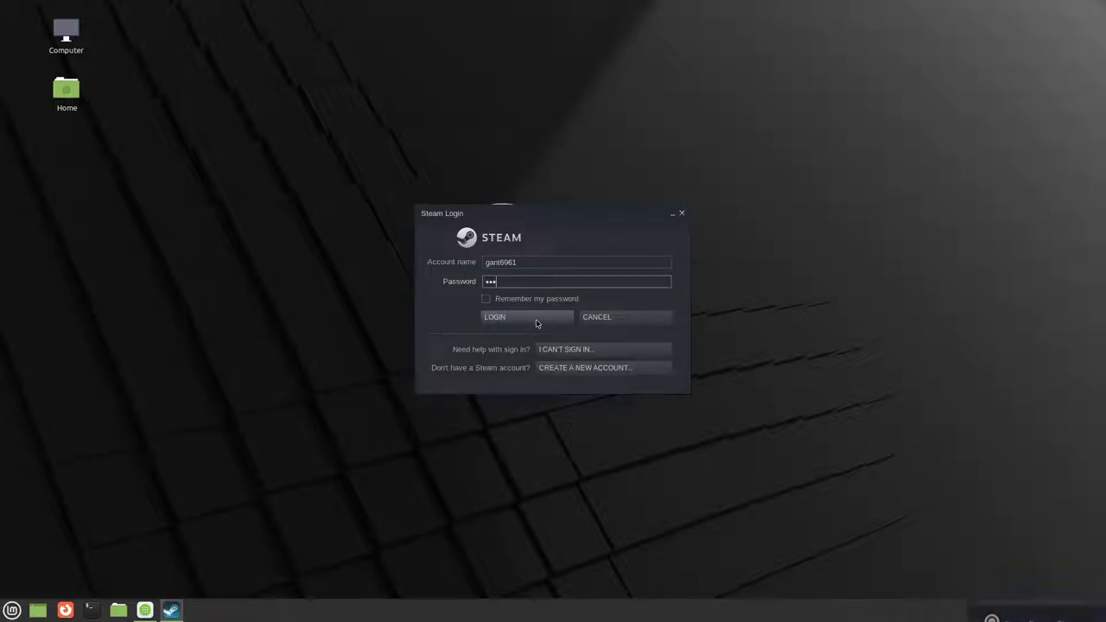
{"action": "type", "text": "•••"}
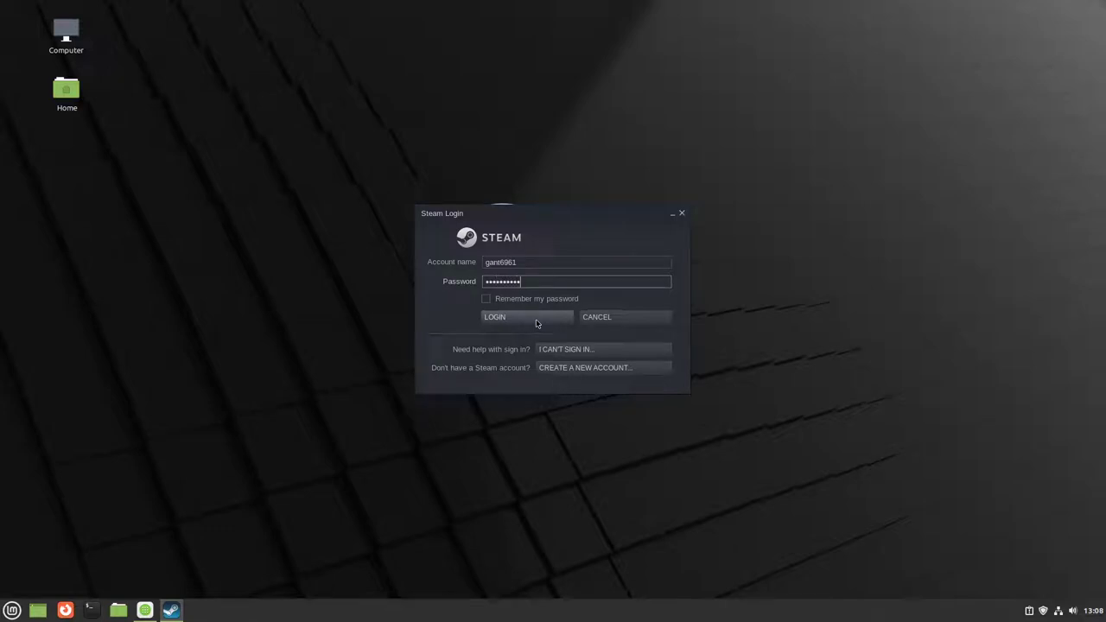
{"action": "left_click", "coordinate": [537, 323]}
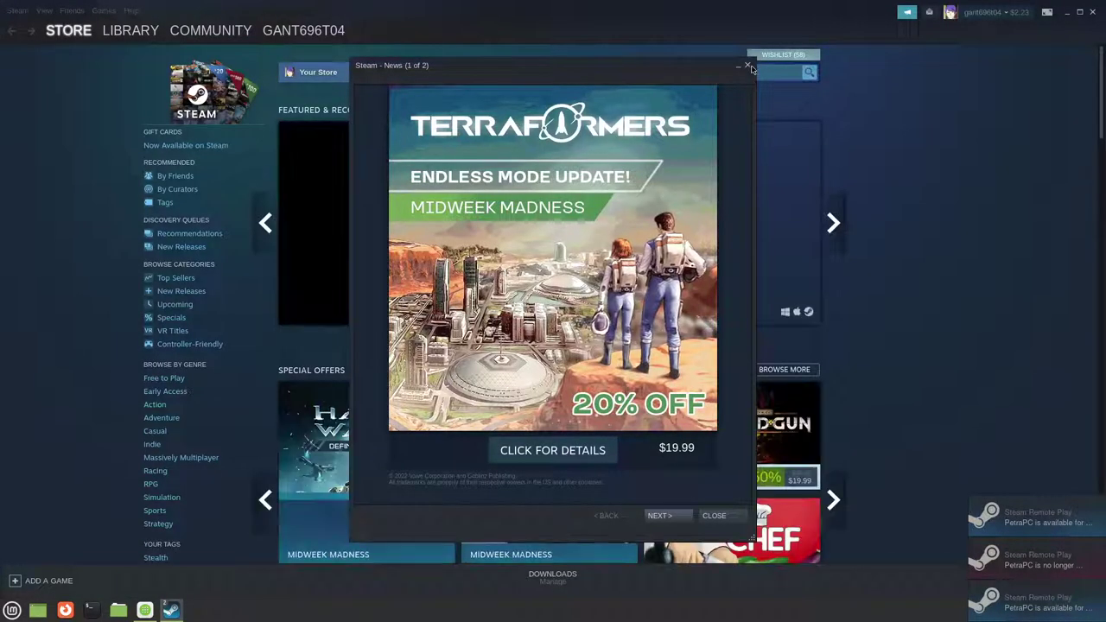
Step: Dismiss the news pop-up and browse several library games, ending on CRSED: F.O.A.D
{"action": "left_click", "coordinate": [747, 66]}
{"action": "left_click", "coordinate": [127, 31]}
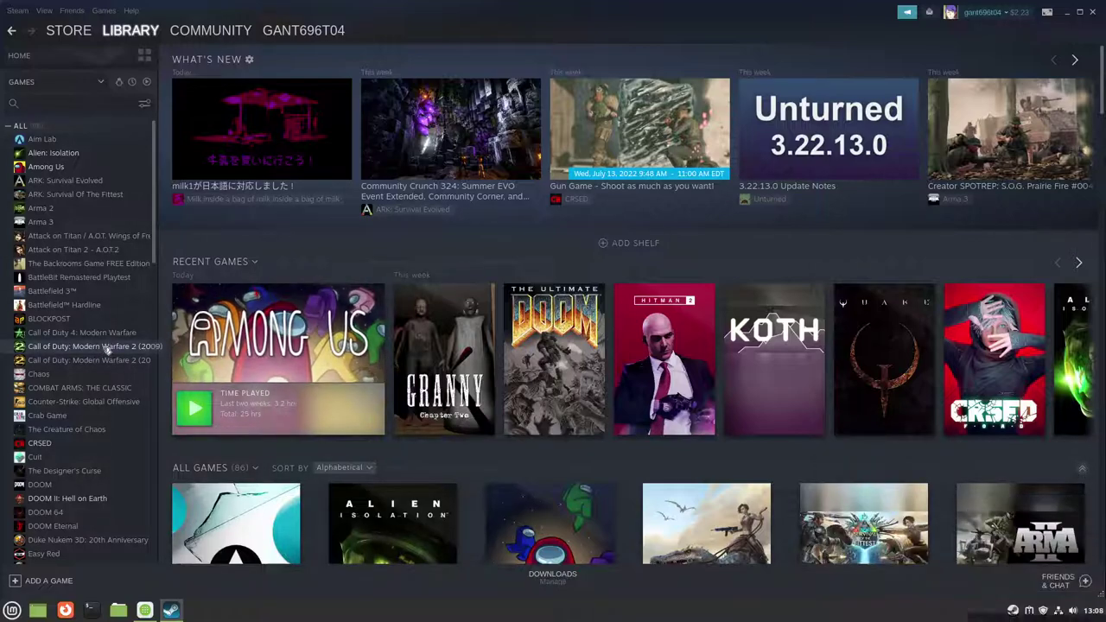
{"action": "left_click", "coordinate": [108, 349]}
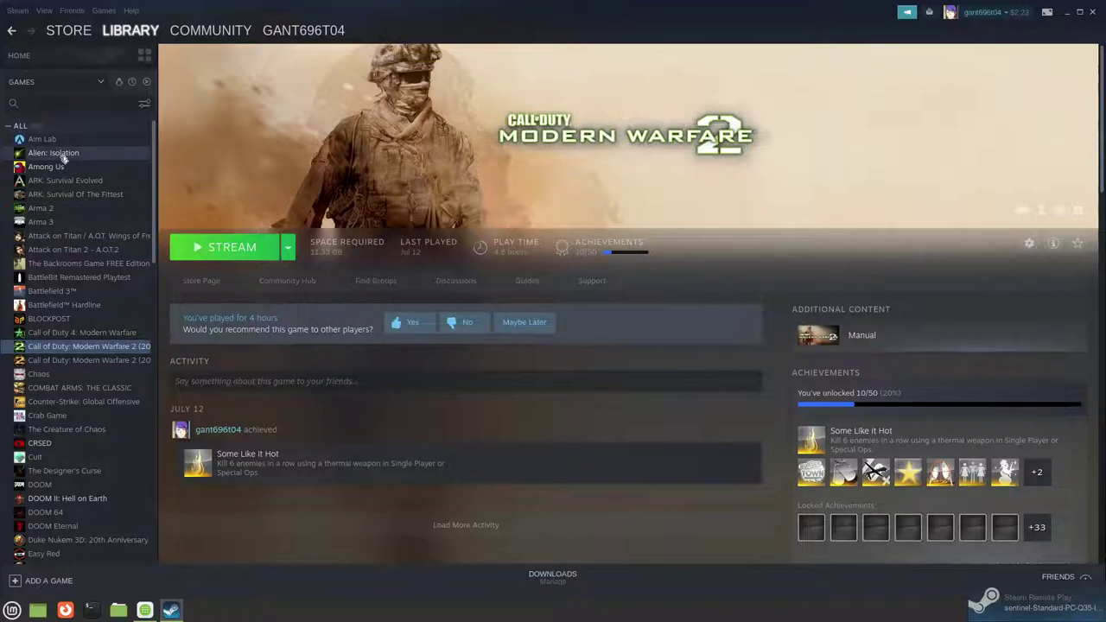
{"action": "left_click", "coordinate": [63, 155]}
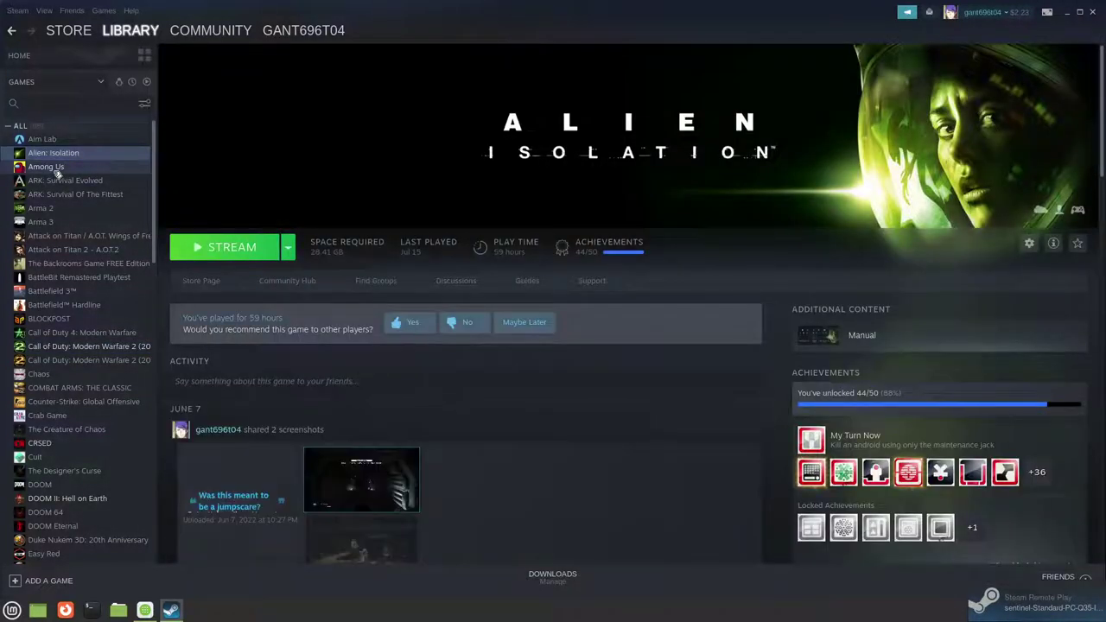
{"action": "left_click", "coordinate": [53, 167]}
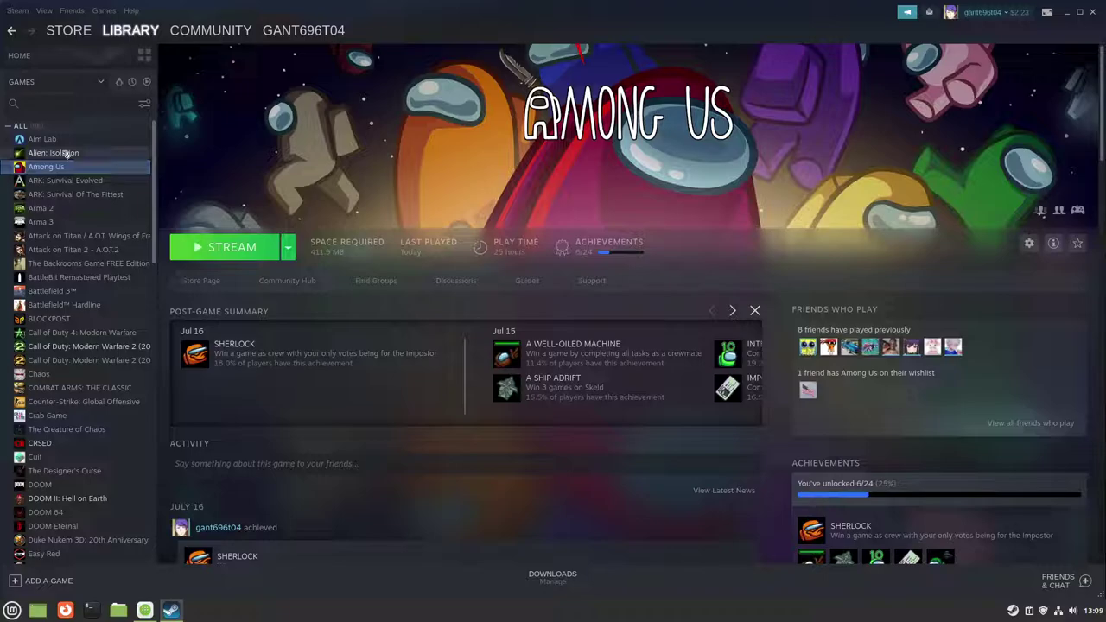
{"action": "left_click", "coordinate": [65, 152]}
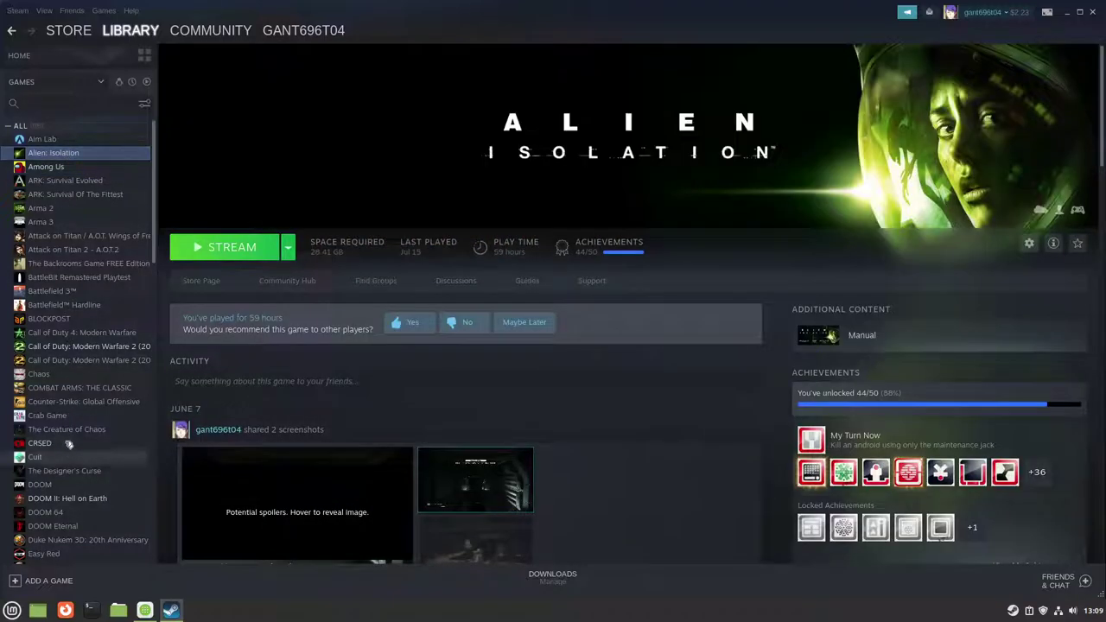
{"action": "left_click", "coordinate": [69, 444]}
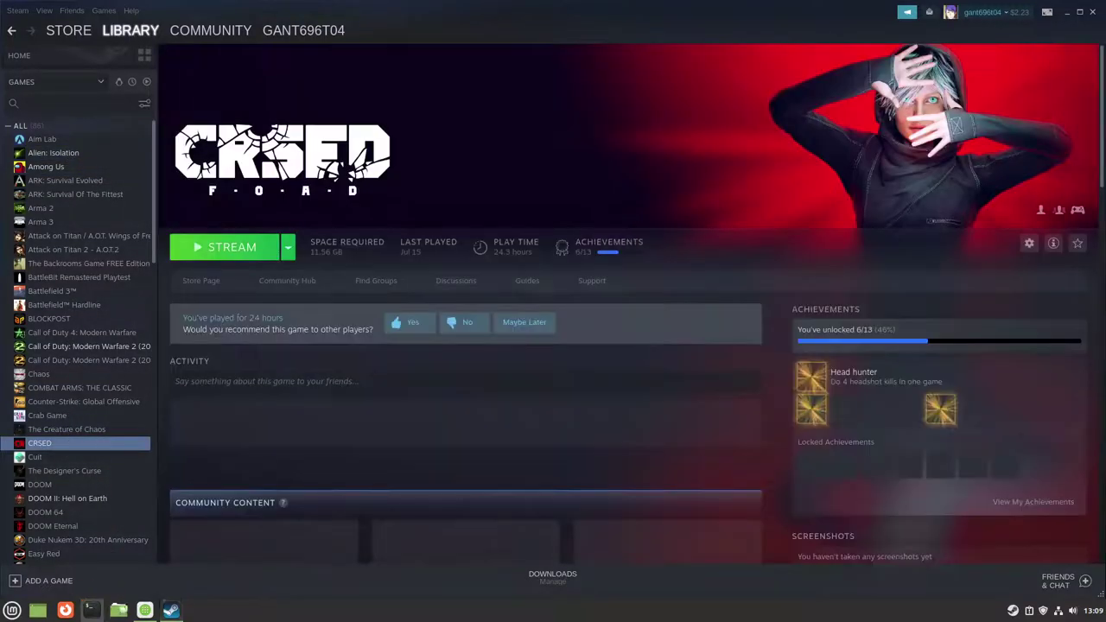
{"action": "key", "text": "ctrl+alt+t"}
{"action": "type", "text": "htop"}
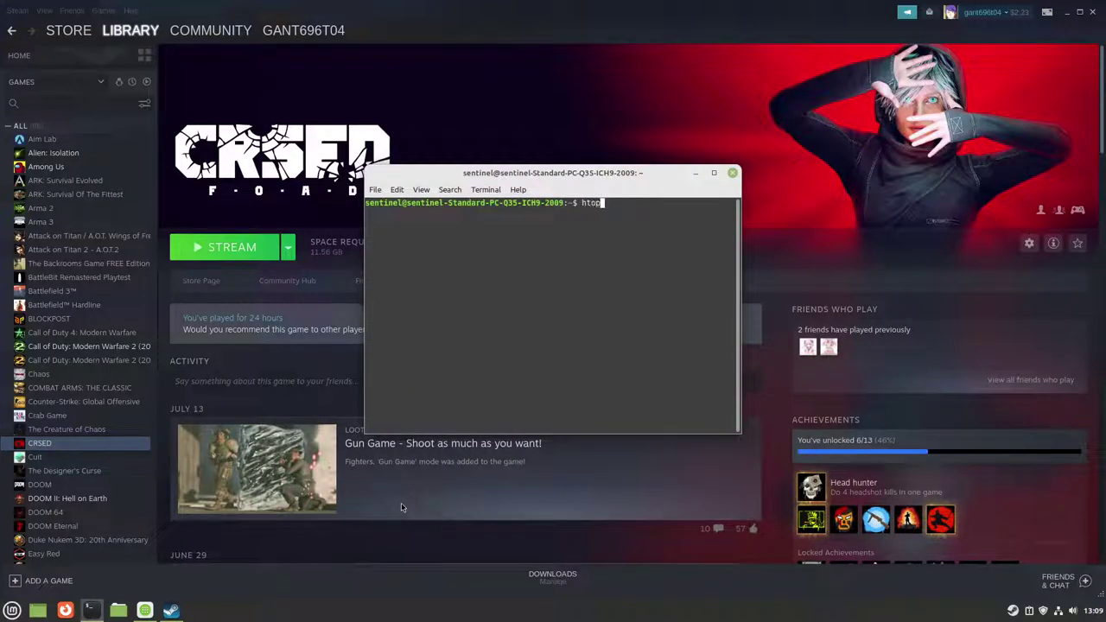
{"action": "key", "text": "Return"}
{"action": "left_click_drag", "start_coordinate": [600, 173], "coordinate": [612, 138]}
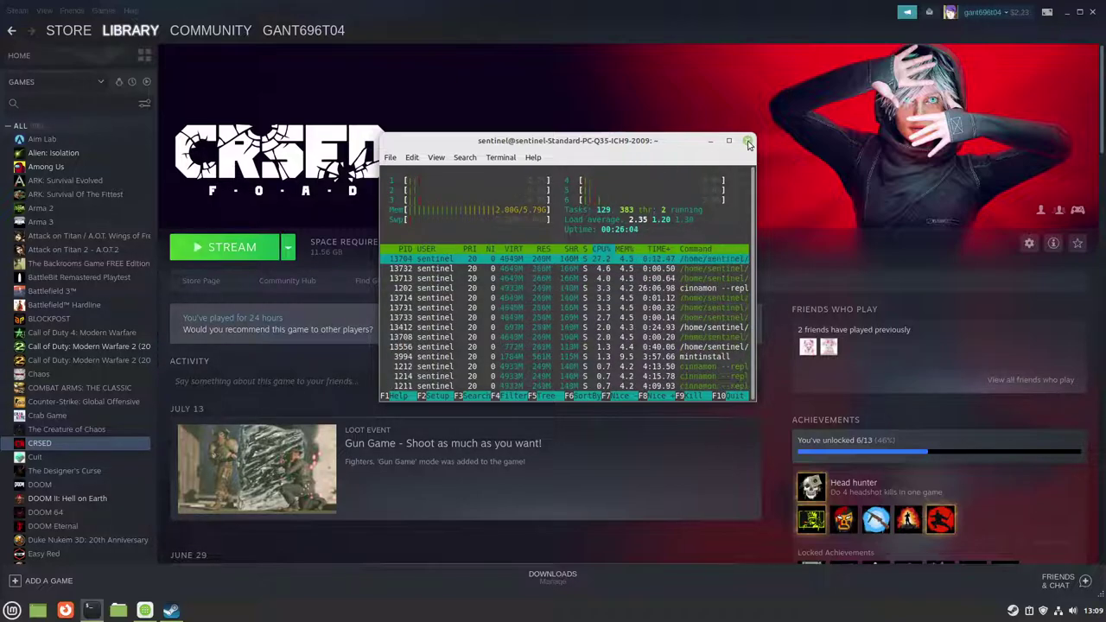
{"action": "left_click", "coordinate": [749, 142]}
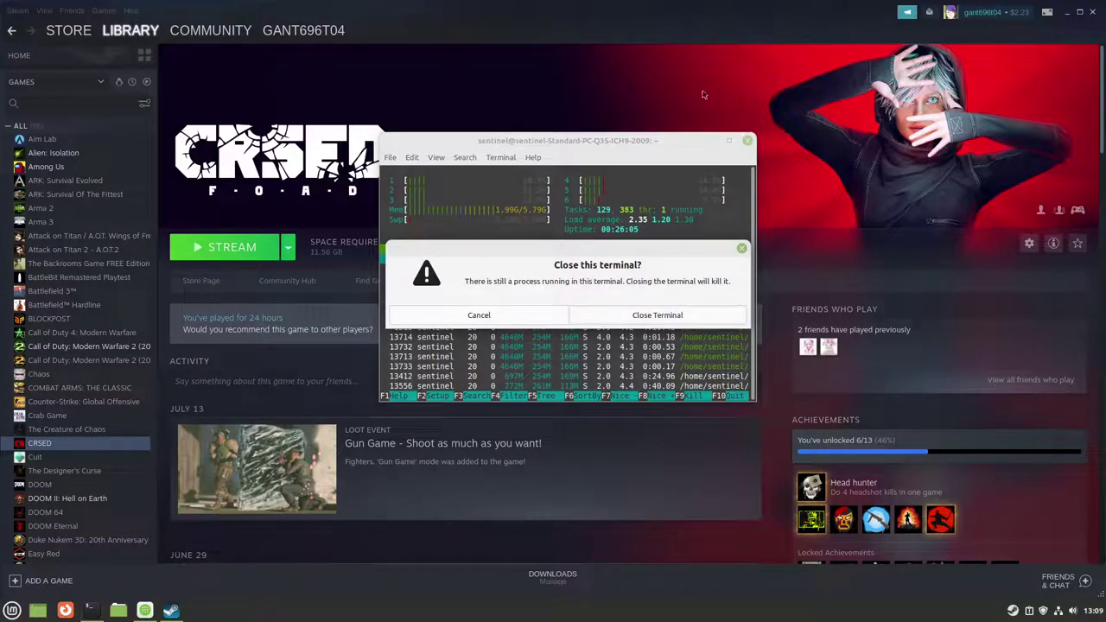
{"action": "left_click", "coordinate": [683, 315]}
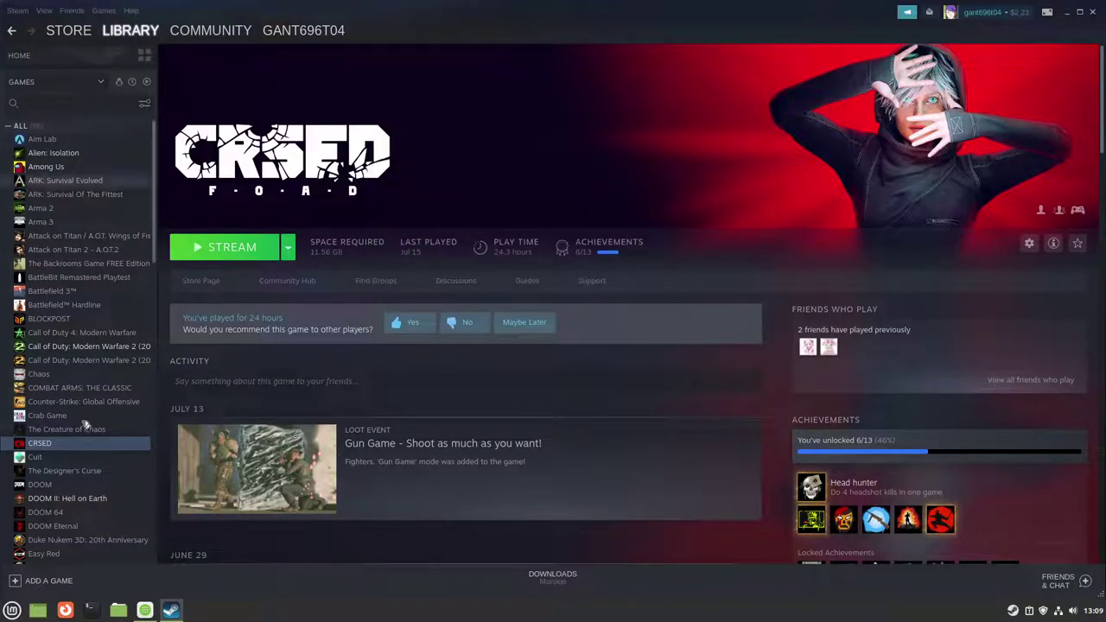
Step: Open the DOOM II: Hell on Earth page in the library
{"action": "scroll", "coordinate": [82, 466], "scroll_direction": "down", "scroll_amount": 3}
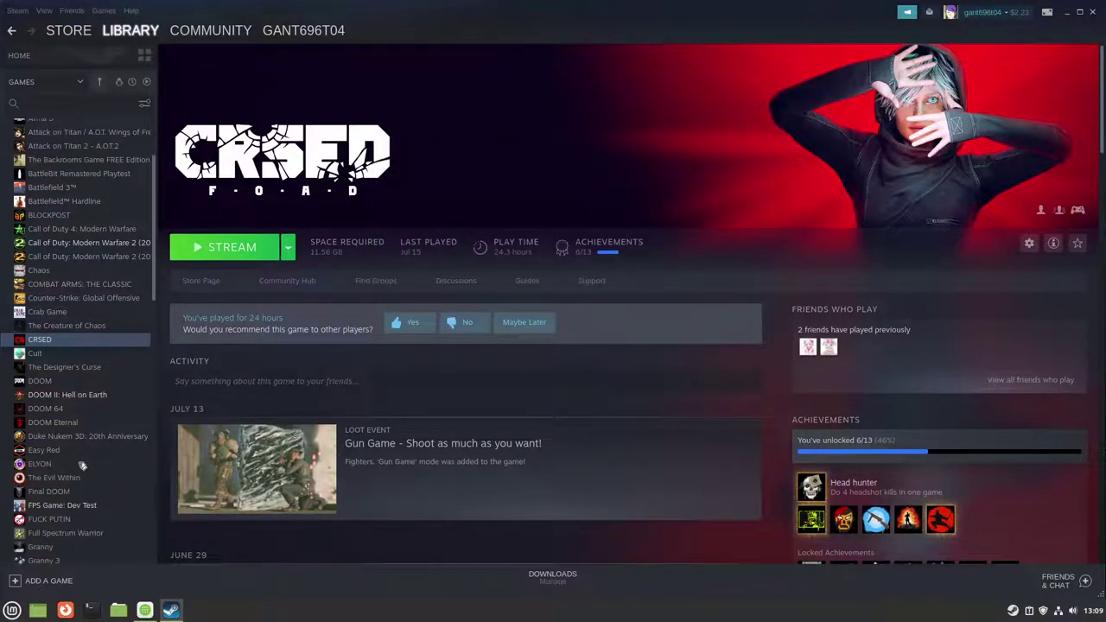
{"action": "left_click", "coordinate": [88, 395]}
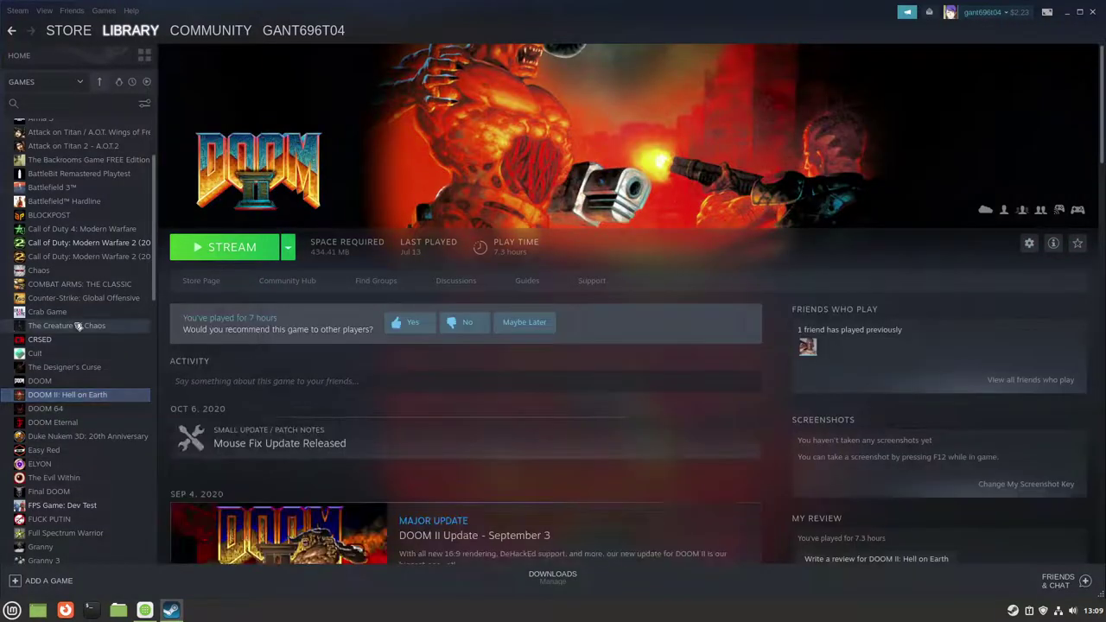
{"action": "scroll", "coordinate": [82, 458], "scroll_direction": "down", "scroll_amount": 6}
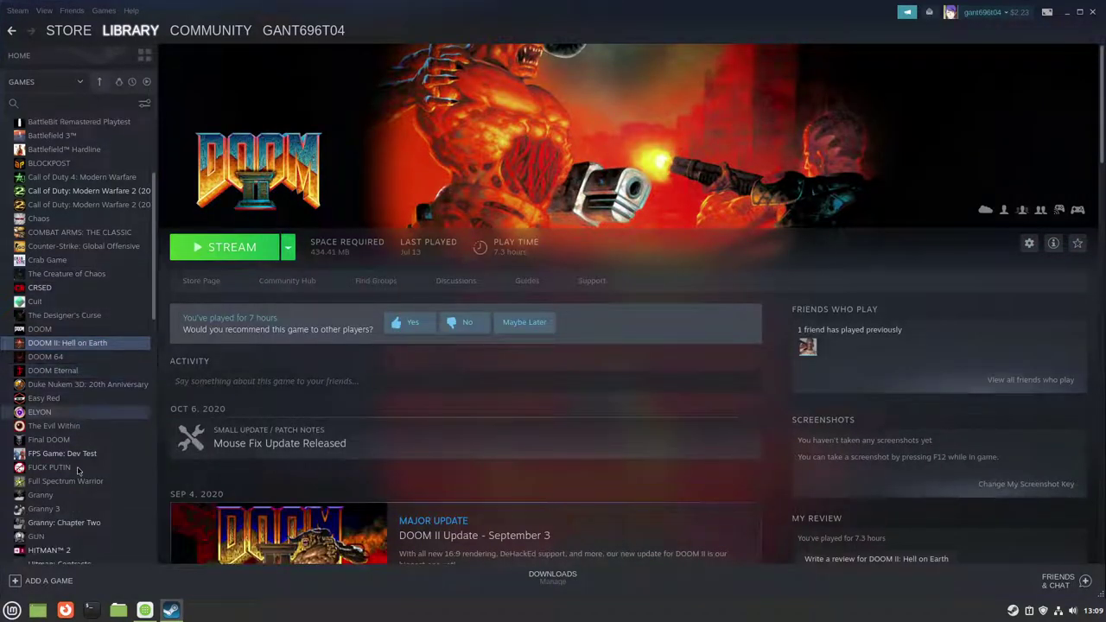
Step: Minimize Steam and quit it completely from its tray icon
{"action": "left_click", "coordinate": [1068, 16]}
{"action": "right_click", "coordinate": [1013, 610]}
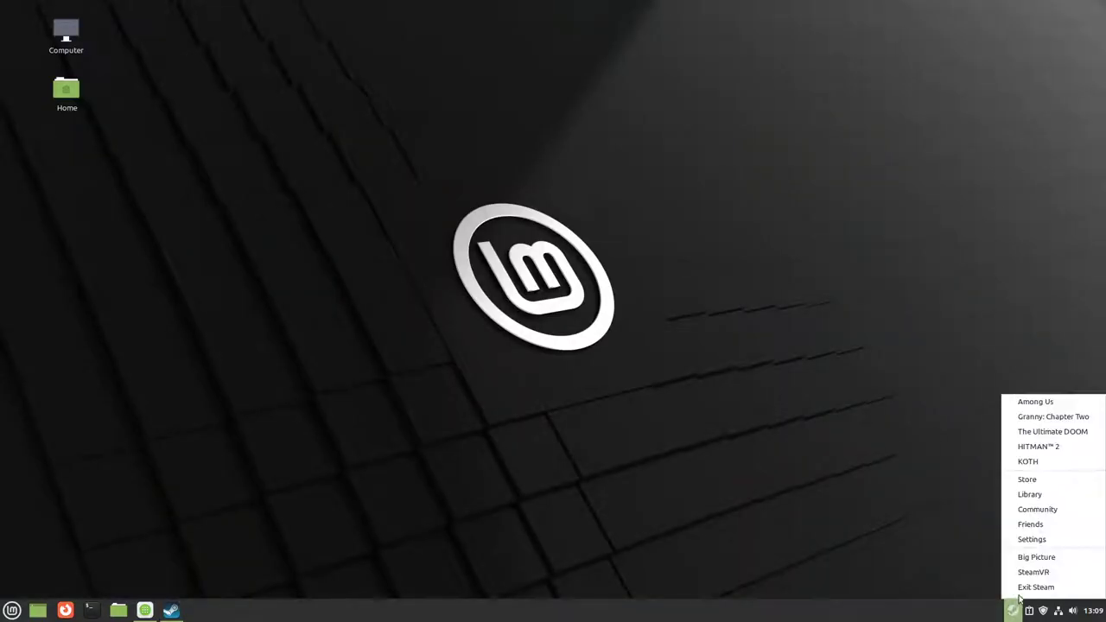
{"action": "left_click", "coordinate": [1029, 588]}
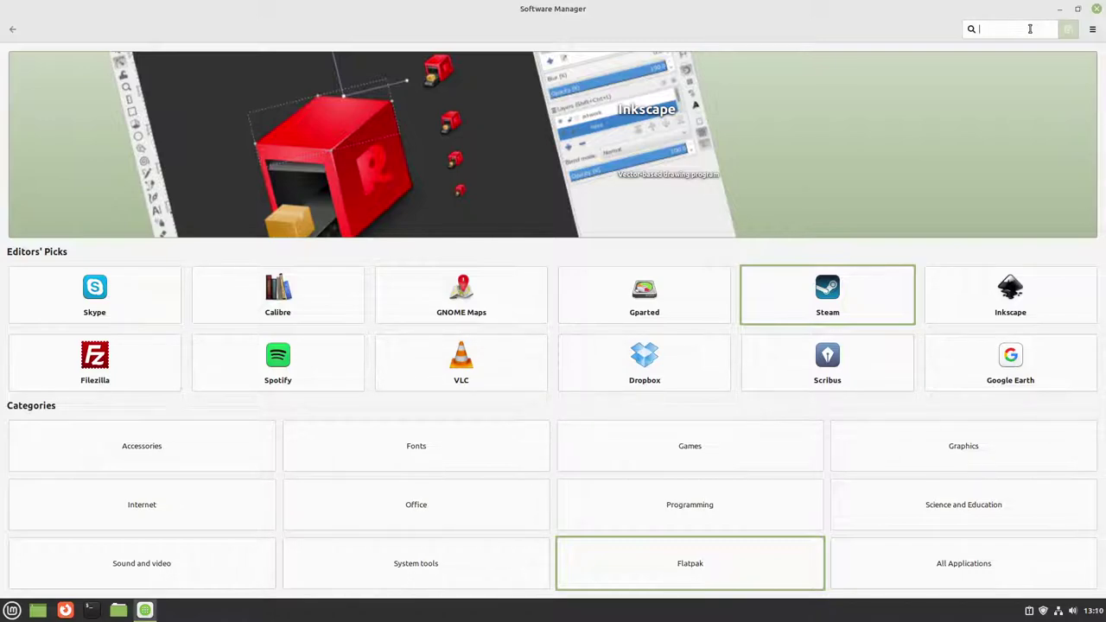
Step: Search for 'wine' and install the Wine 5.0 package, authenticating with the account password
{"action": "type", "text": "wine"}
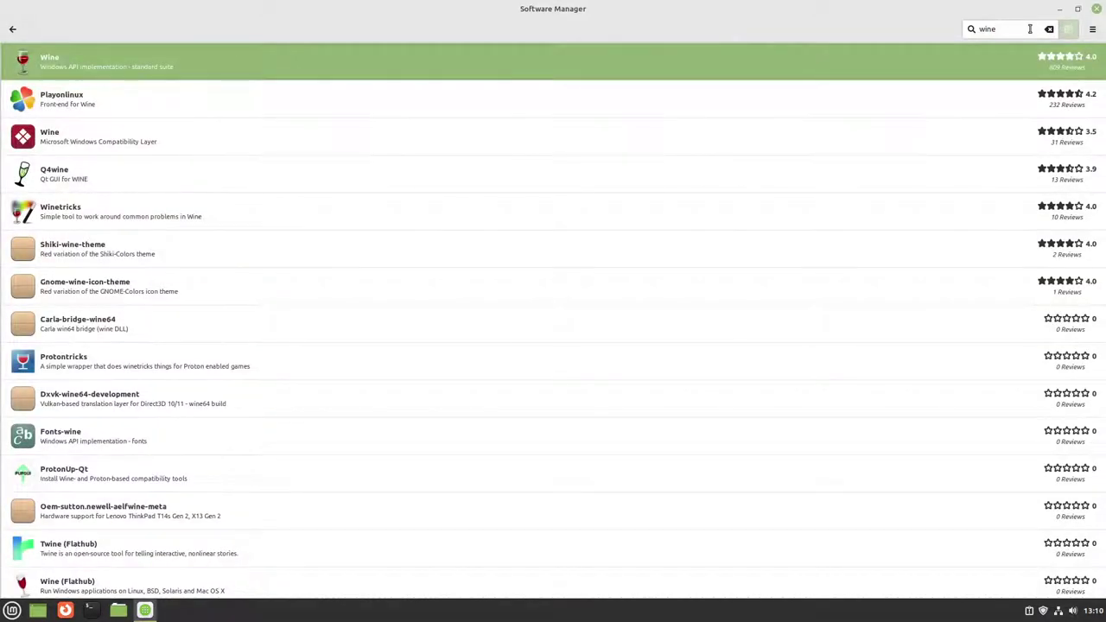
{"action": "left_click", "coordinate": [1049, 28]}
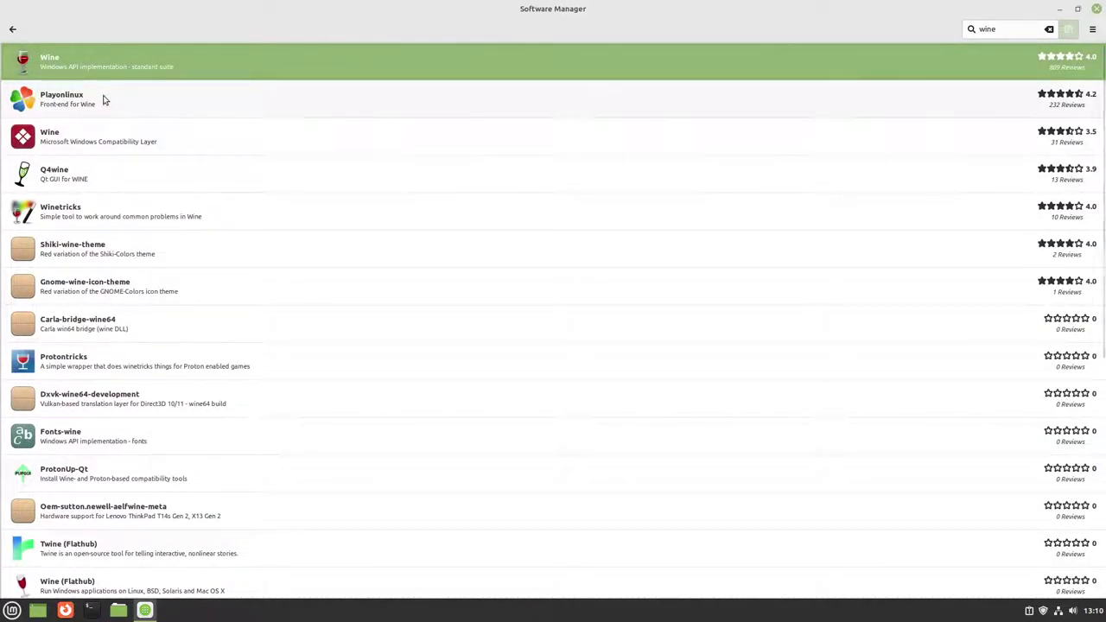
{"action": "left_click", "coordinate": [118, 68]}
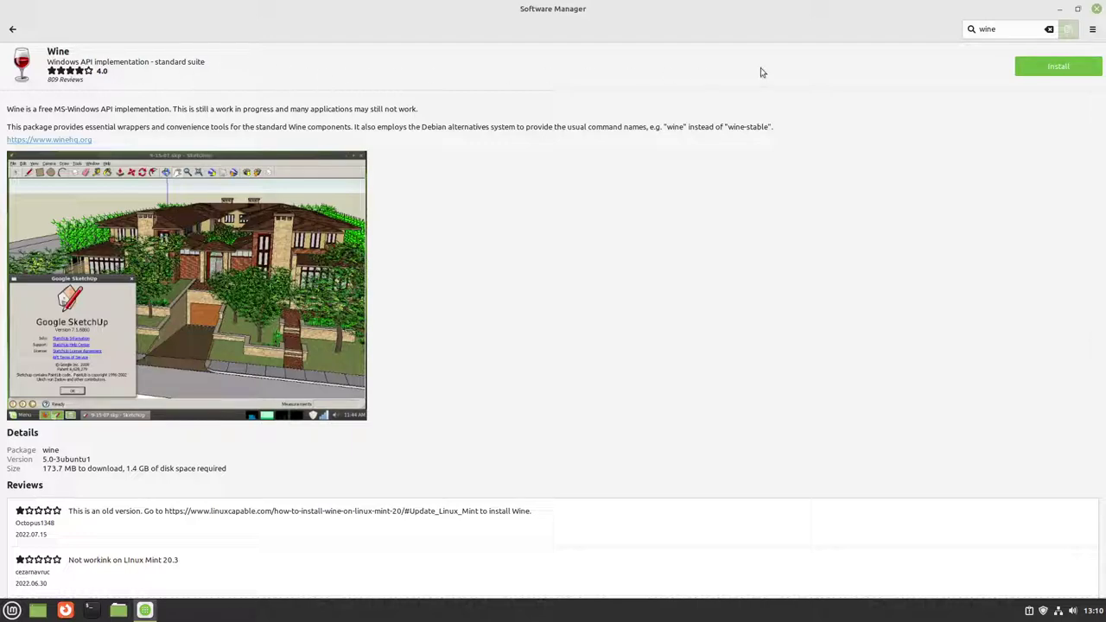
{"action": "left_click", "coordinate": [1037, 72]}
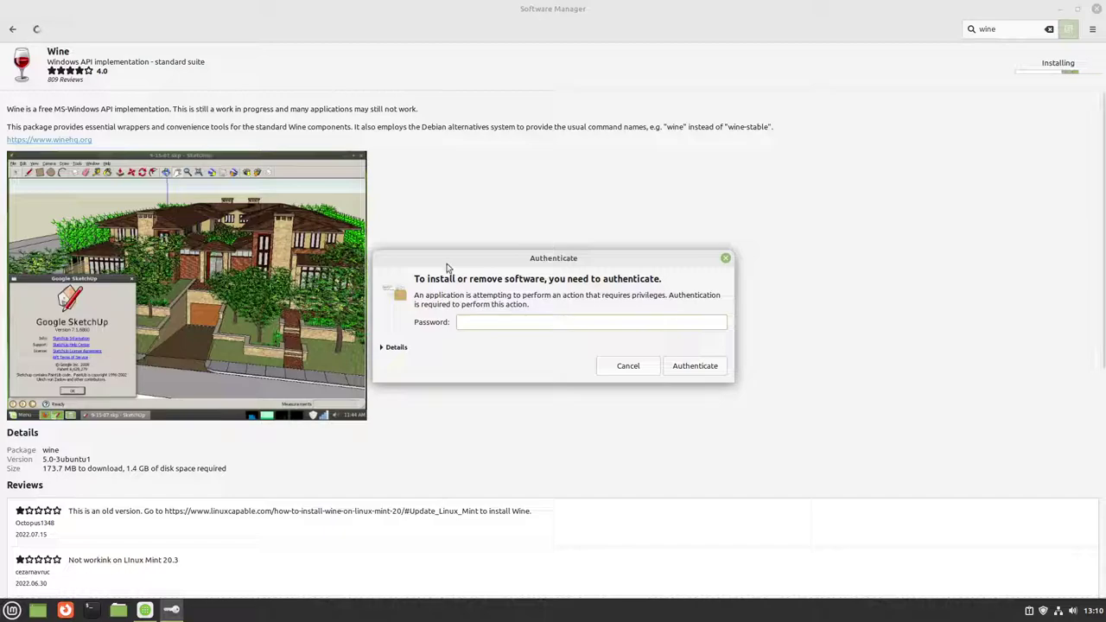
{"action": "type", "text": "••••"}
{"action": "key", "text": "Return"}
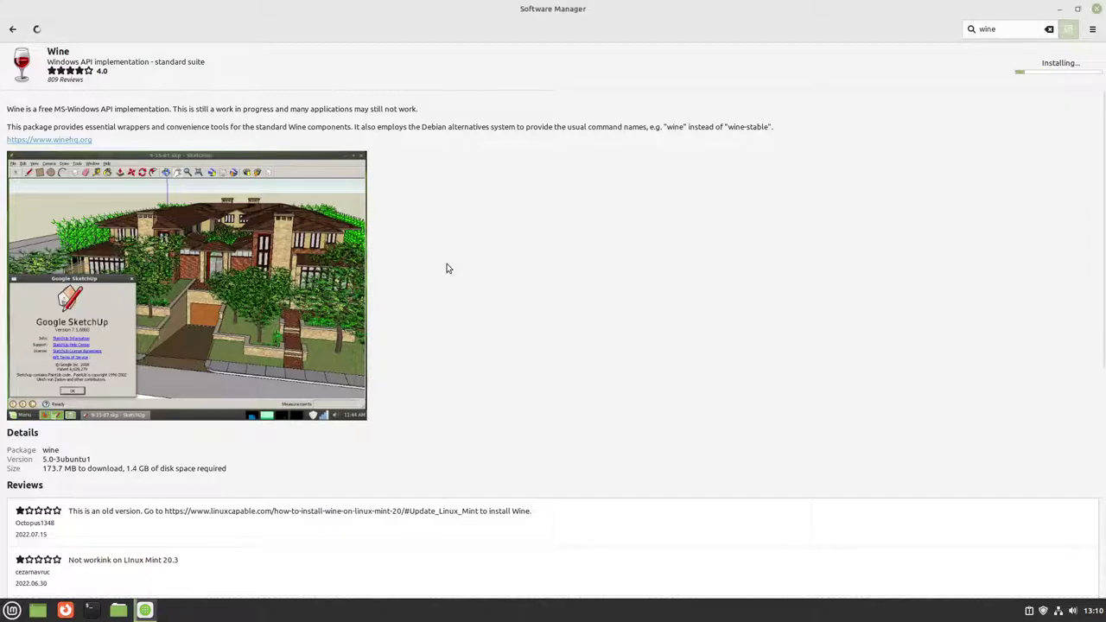
Step: Install the Q4wine package from the wine search results
{"action": "left_click", "coordinate": [12, 30]}
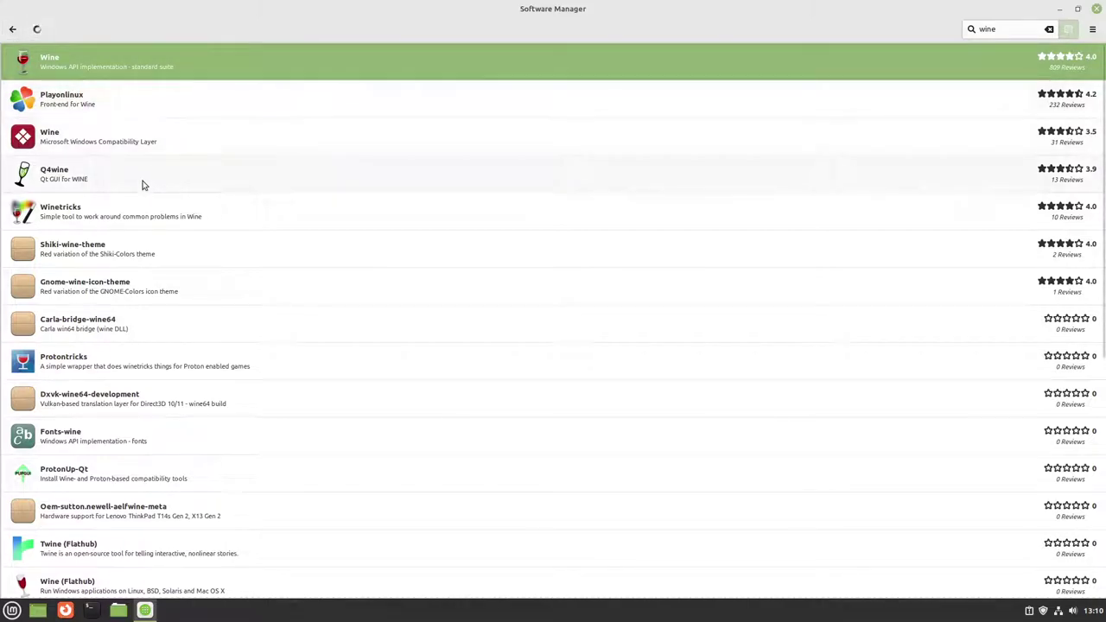
{"action": "left_click", "coordinate": [144, 183]}
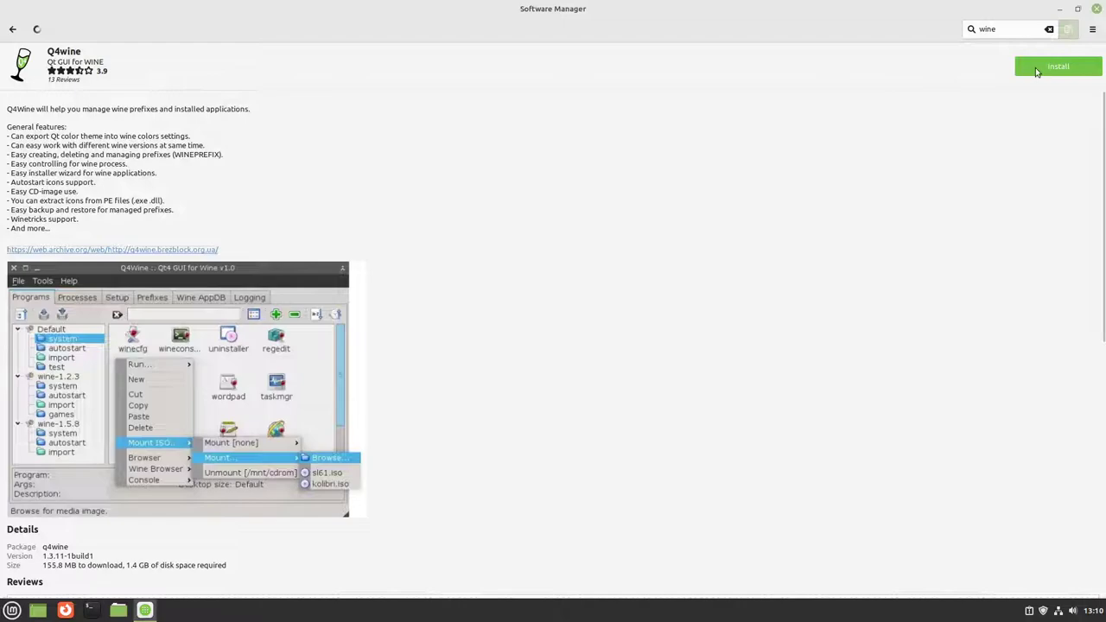
{"action": "left_click", "coordinate": [1037, 72]}
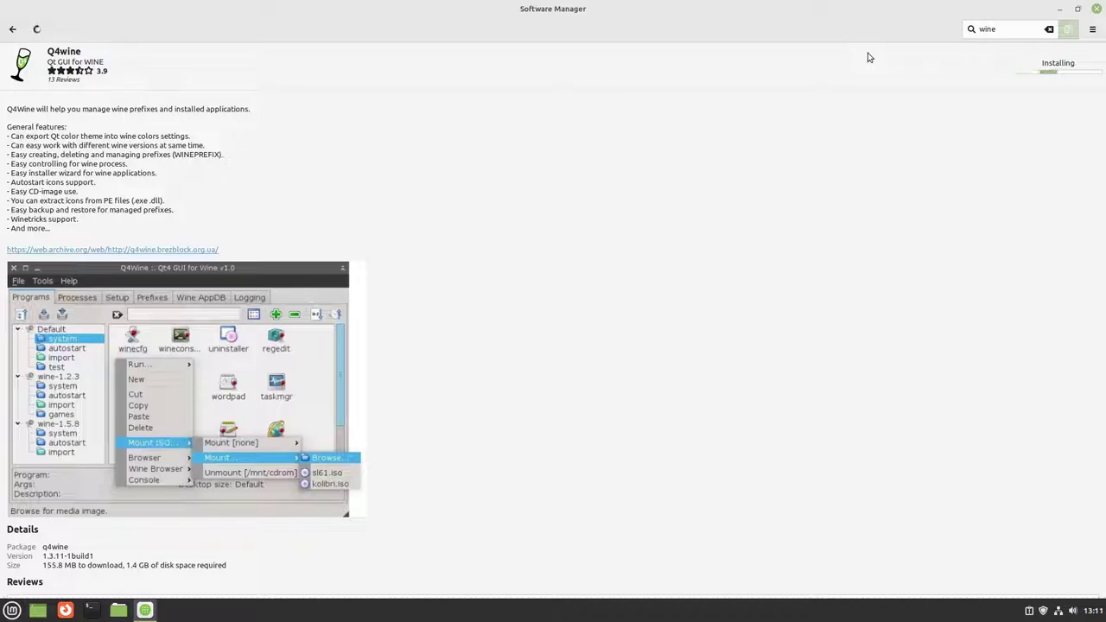
Step: Keep Software Manager running during the installations but minimise it to the desktop
{"action": "left_click", "coordinate": [10, 30]}
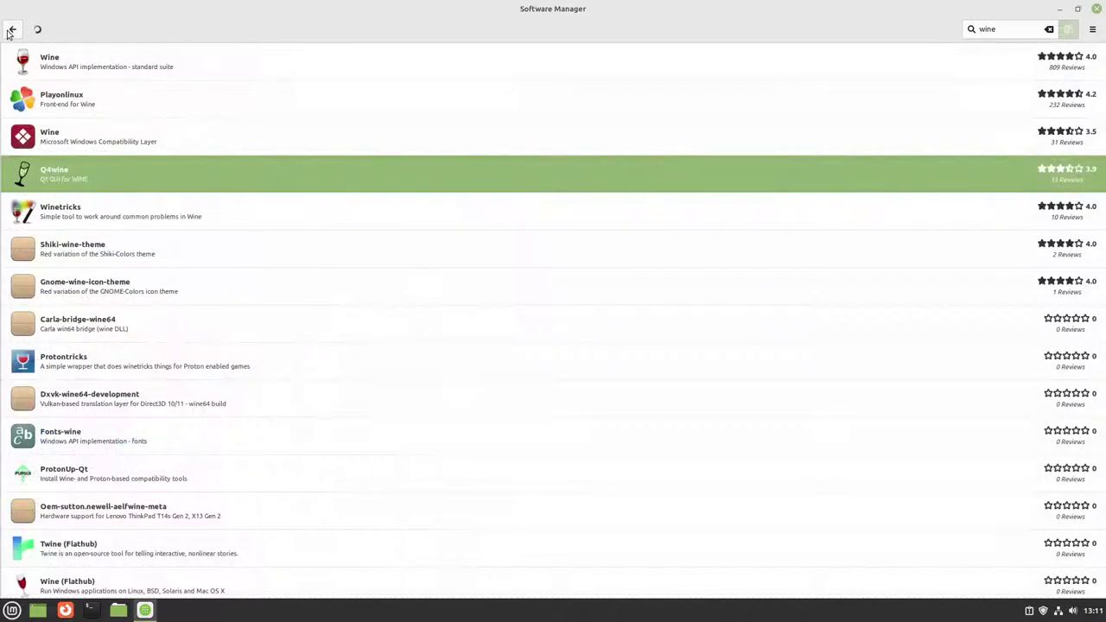
{"action": "left_click", "coordinate": [1095, 11]}
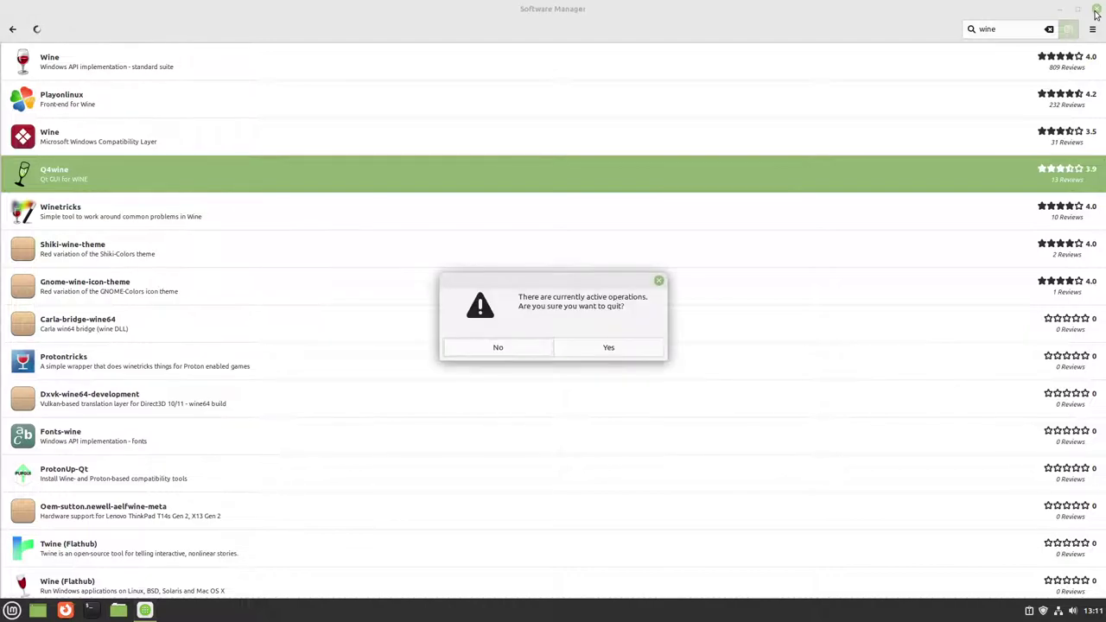
{"action": "left_click", "coordinate": [538, 349]}
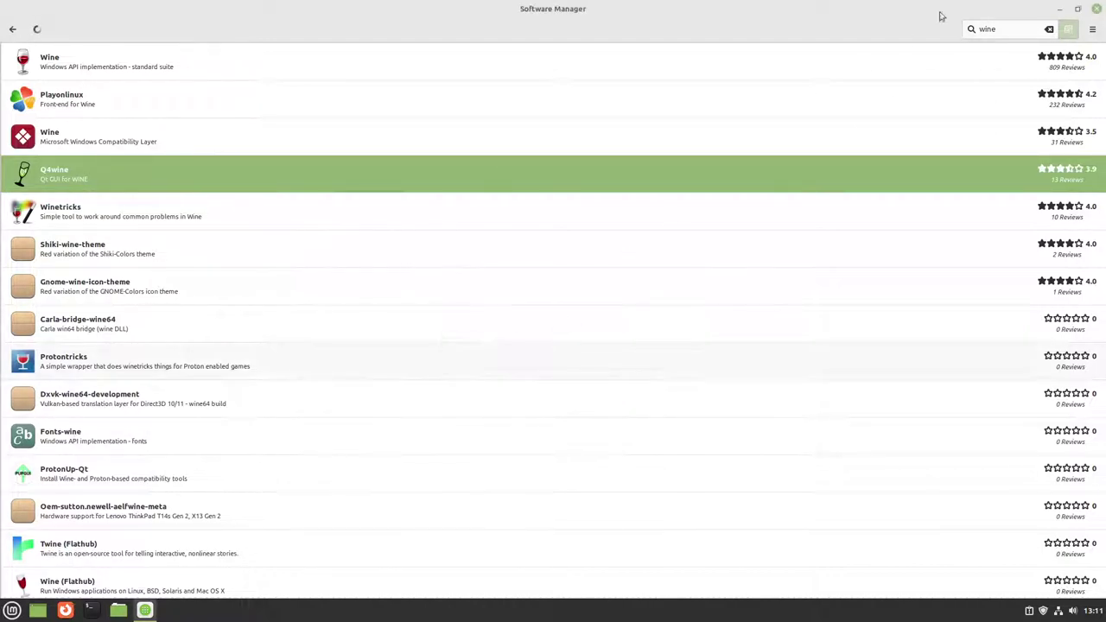
{"action": "left_click", "coordinate": [1060, 9]}
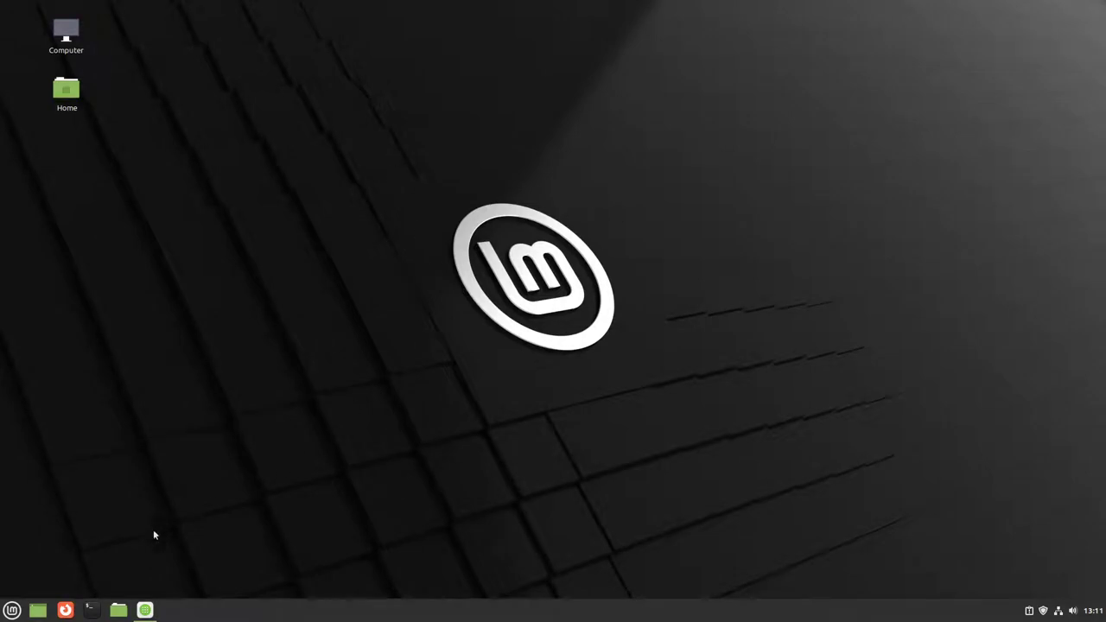
Step: Restore Software Manager, look up Heroic Games Launcher, and keep the manager open instead of quitting
{"action": "left_click", "coordinate": [144, 610]}
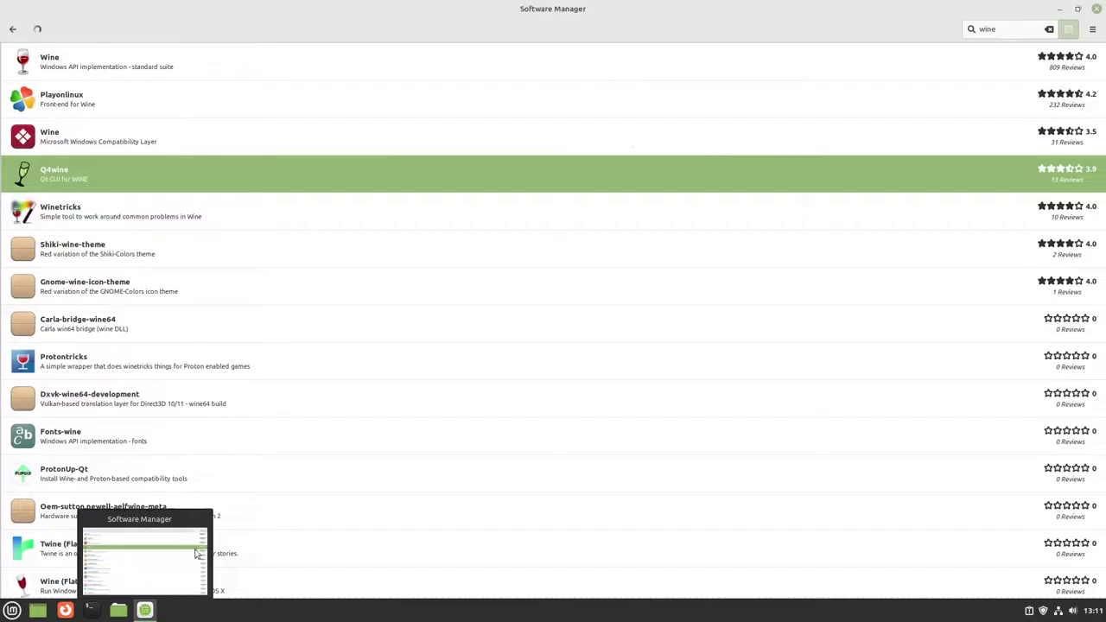
{"action": "left_click", "coordinate": [1048, 30]}
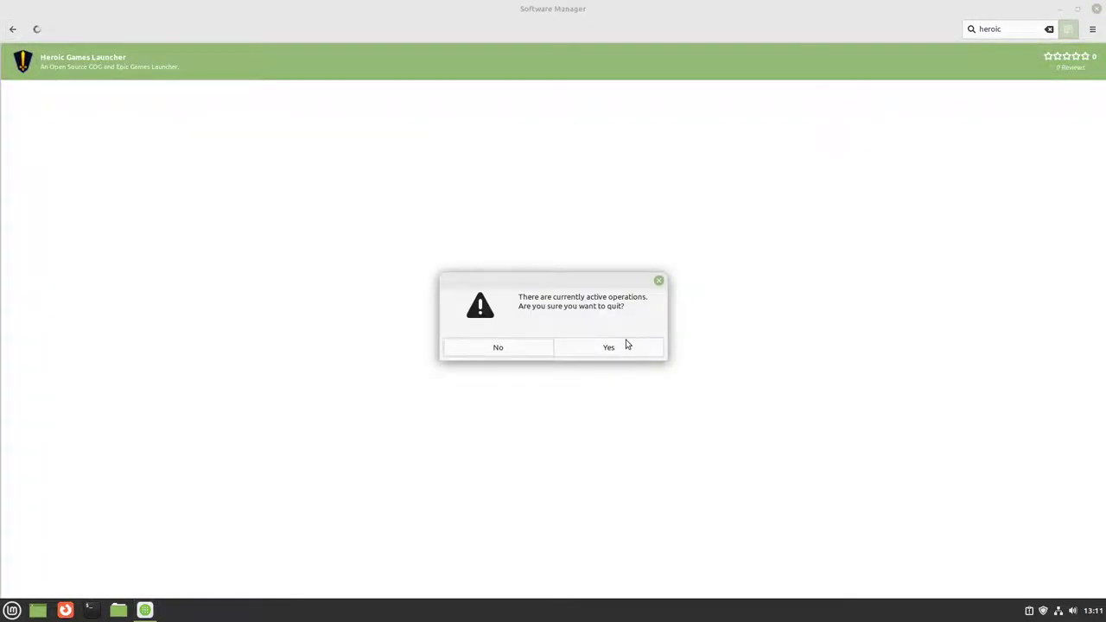
{"action": "left_click", "coordinate": [530, 352]}
{"action": "left_click", "coordinate": [1066, 12]}
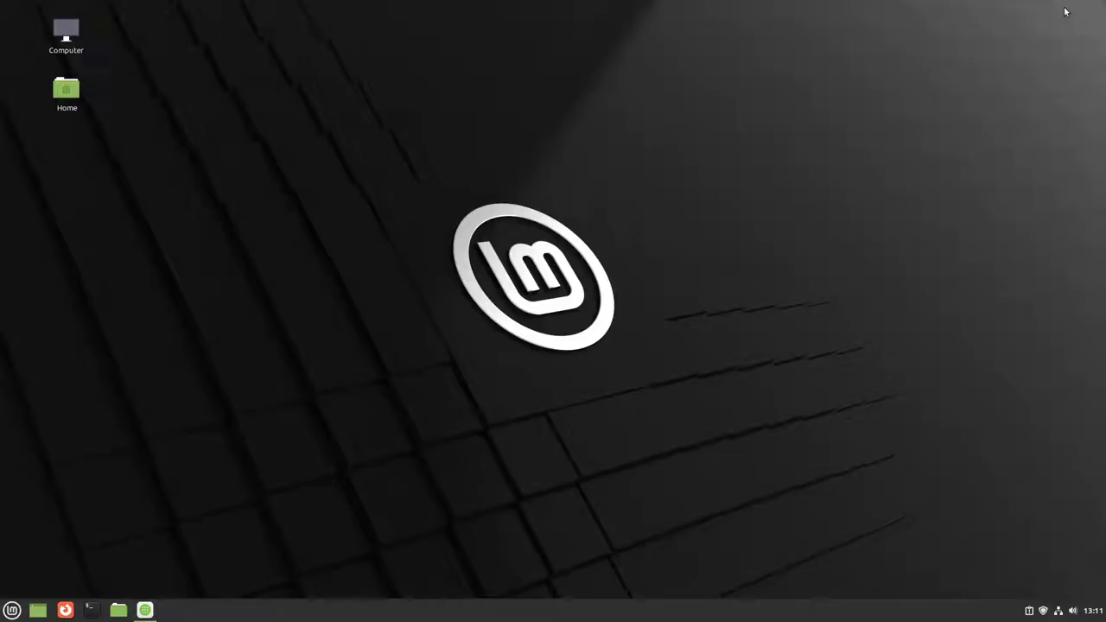
{"action": "left_click_drag", "start_coordinate": [433, 174], "coordinate": [661, 361]}
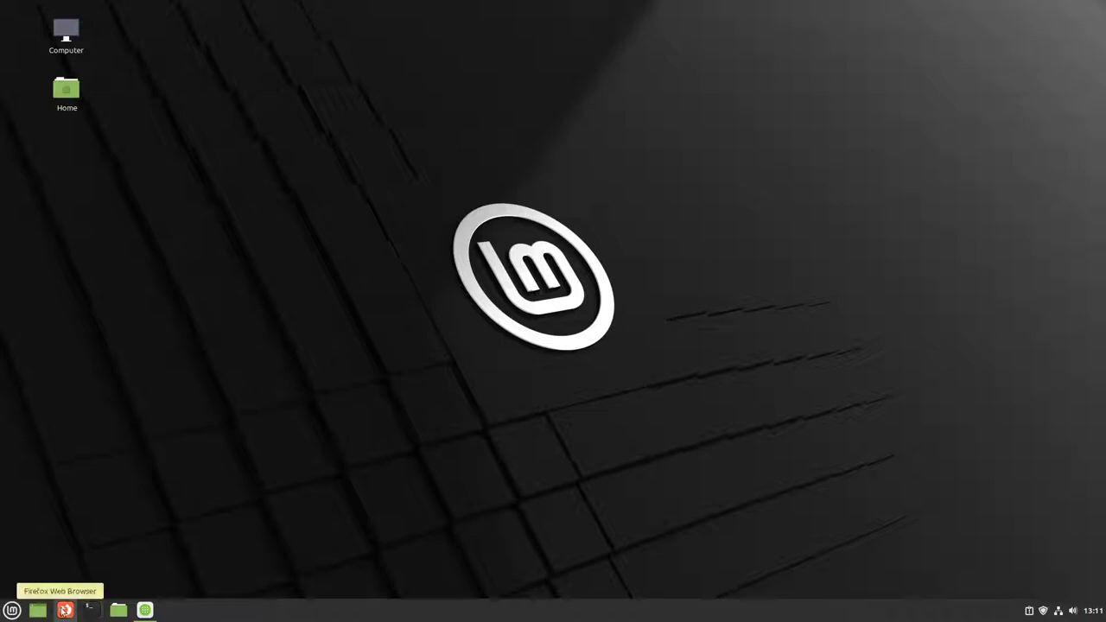
{"action": "left_click", "coordinate": [5, 613]}
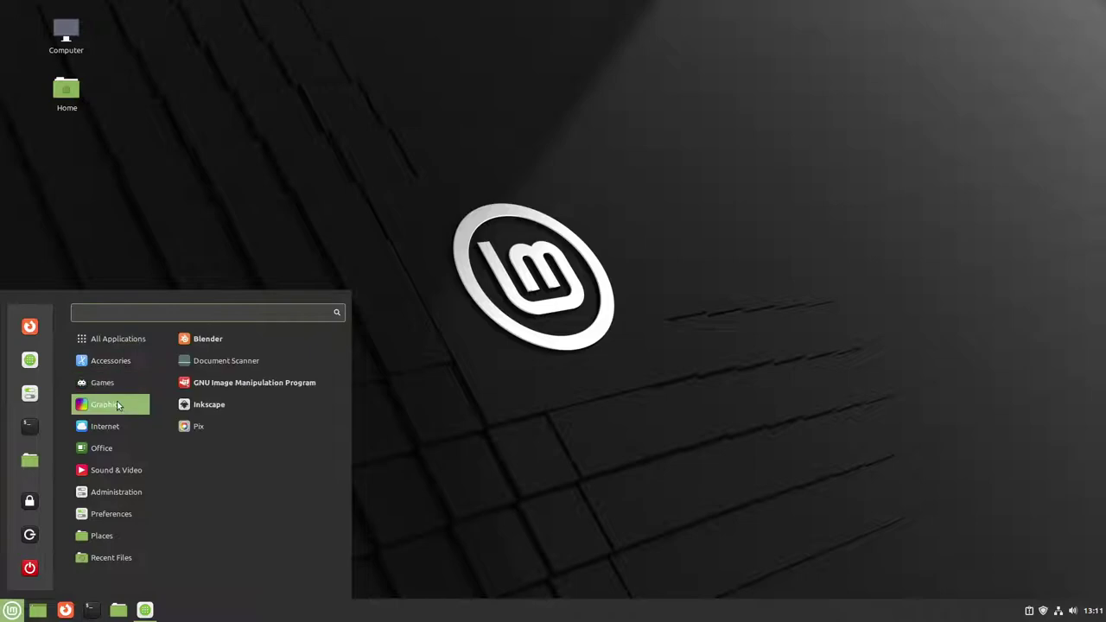
{"action": "mouse_move", "coordinate": [110, 424]}
{"action": "mouse_move", "coordinate": [101, 448]}
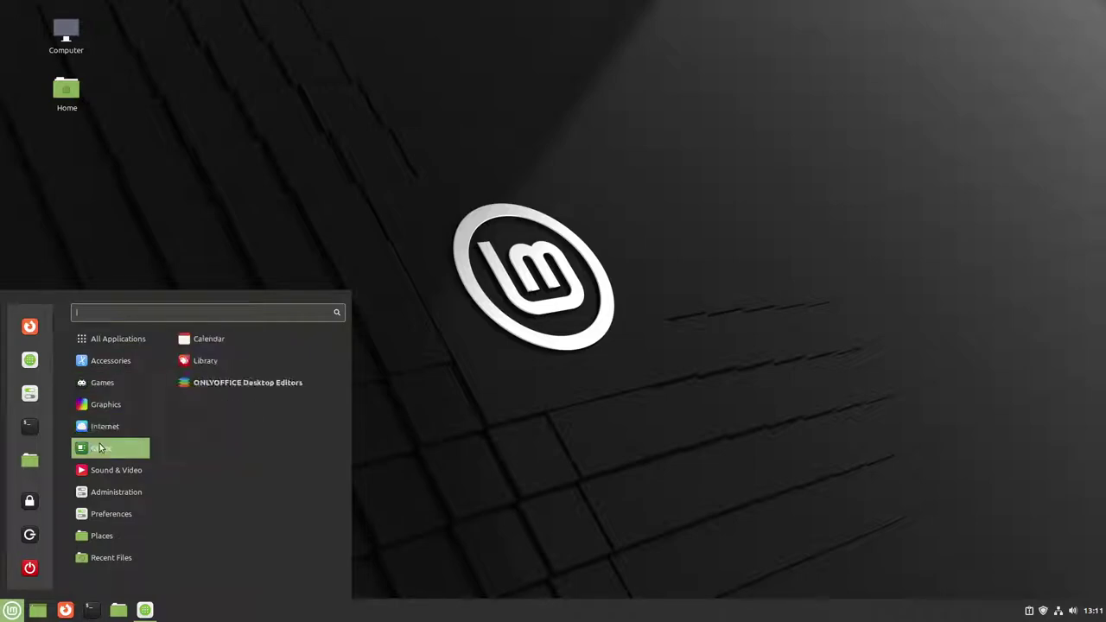
{"action": "mouse_move", "coordinate": [101, 472]}
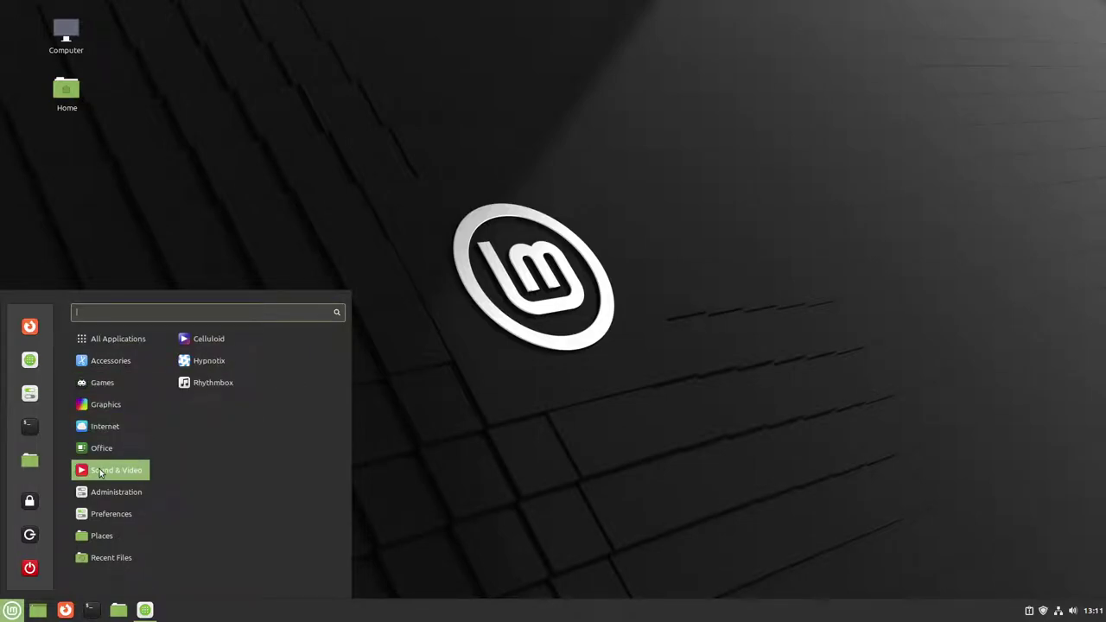
{"action": "mouse_move", "coordinate": [107, 356]}
{"action": "left_click", "coordinate": [427, 266]}
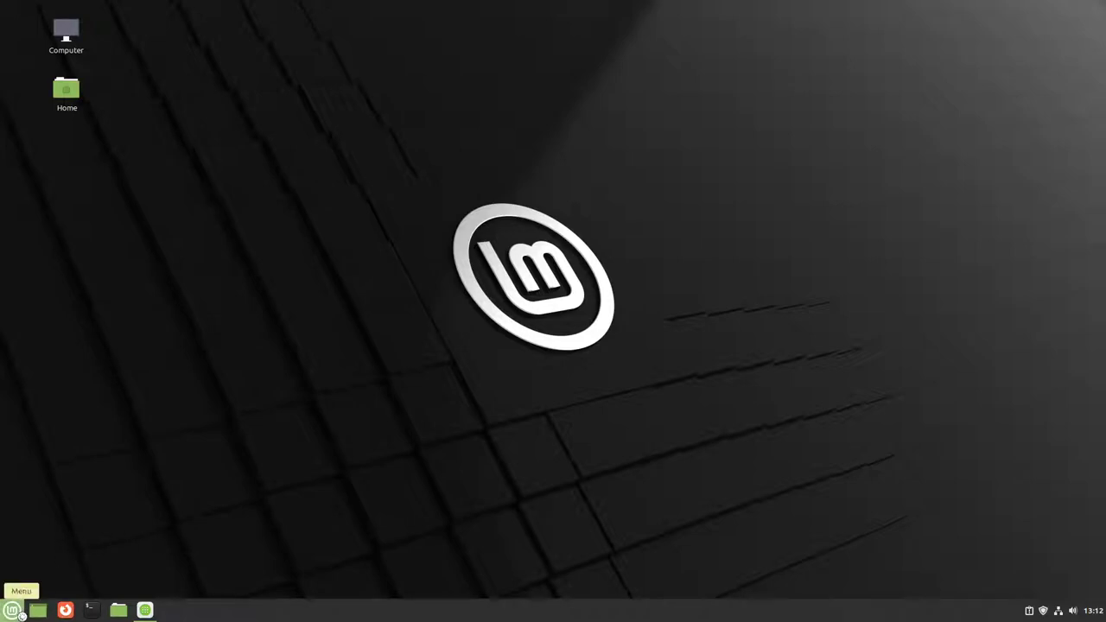
Step: Launch Firewall Configuration via the menu search 'fire' and authenticate with the password
{"action": "left_click", "coordinate": [21, 614]}
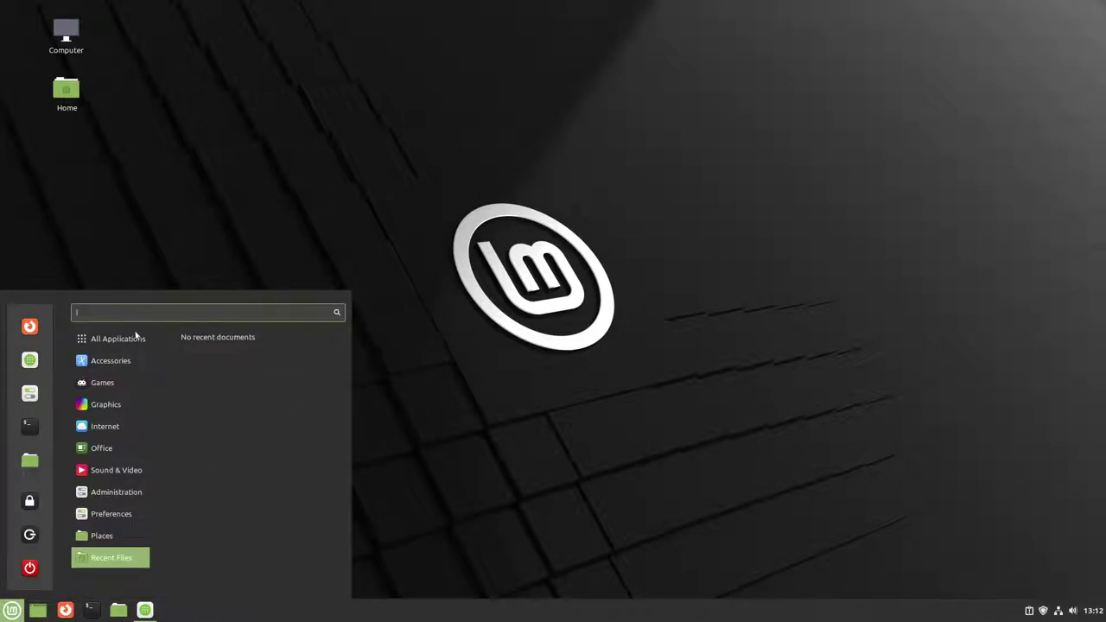
{"action": "type", "text": "fire"}
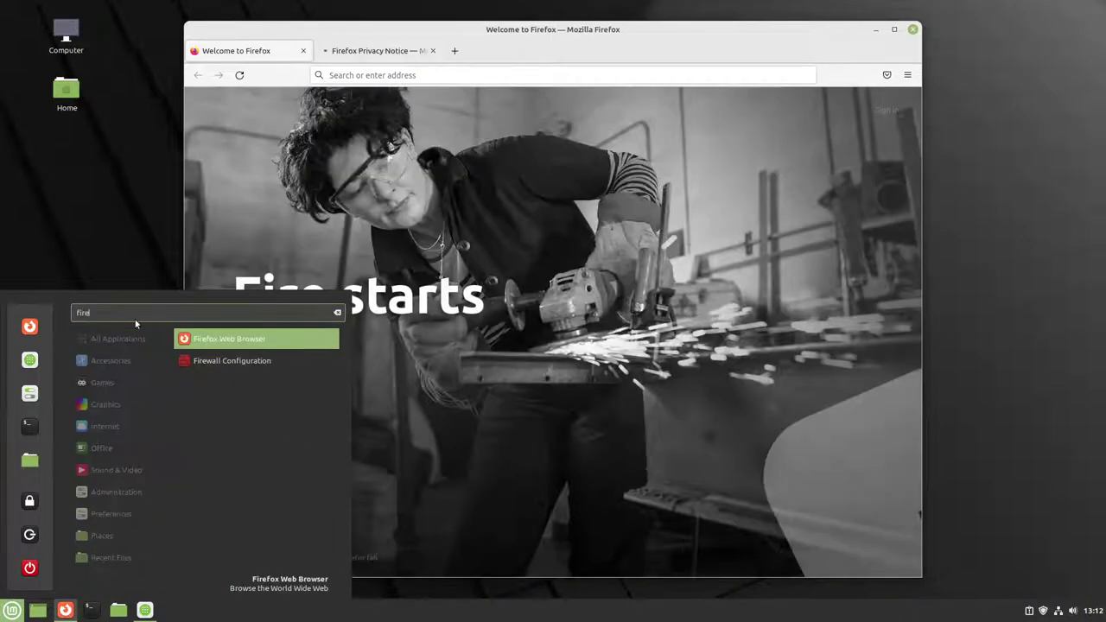
{"action": "key", "text": "Down"}
{"action": "key", "text": "Return"}
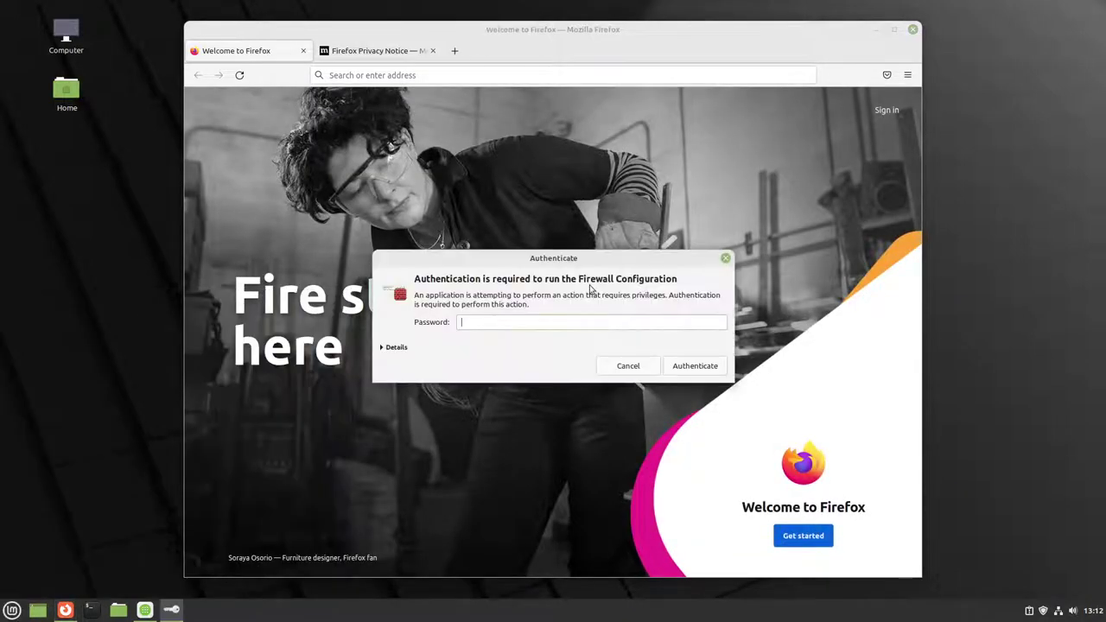
{"action": "type", "text": "****"}
{"action": "key", "text": "Return"}
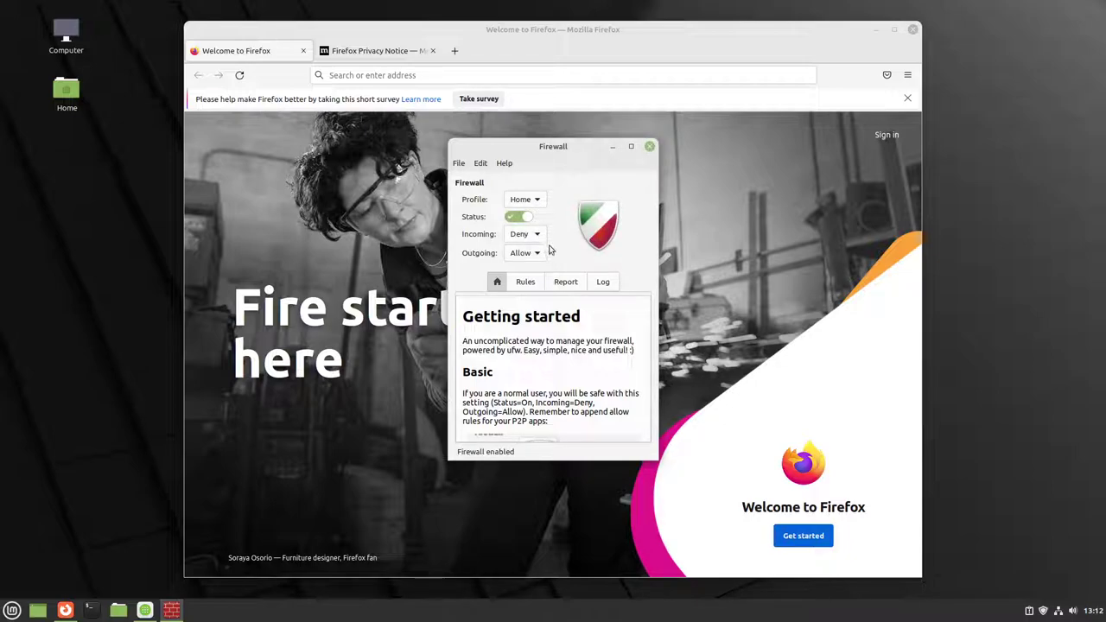
Step: Close the firewall window and leave Firefox maximised on a single new tab
{"action": "left_click", "coordinate": [649, 146]}
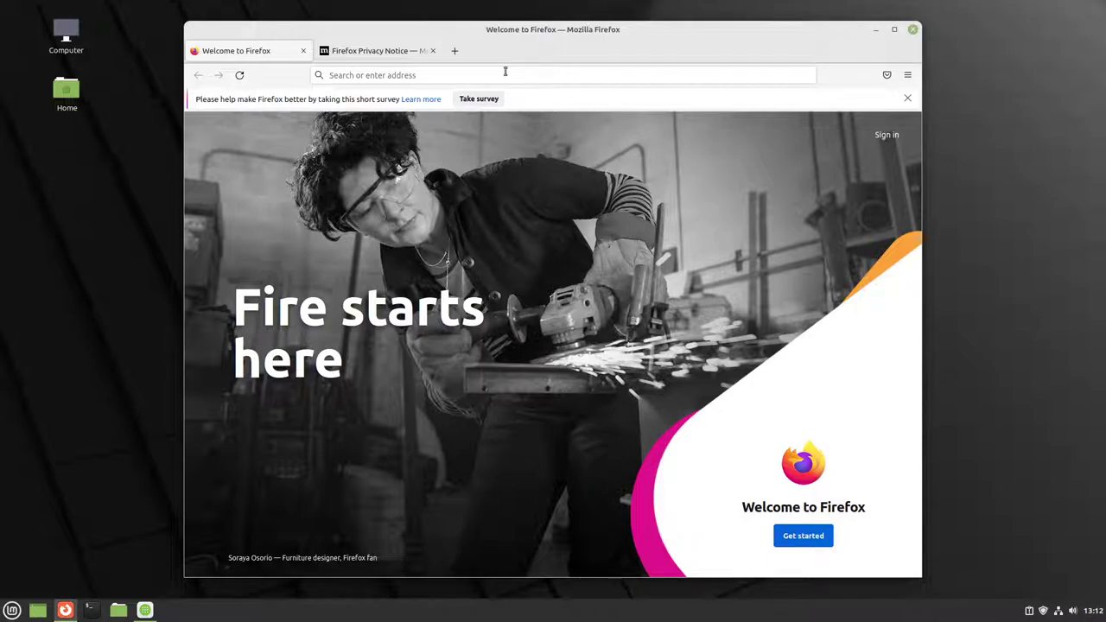
{"action": "left_click", "coordinate": [455, 50]}
{"action": "left_click", "coordinate": [304, 50]}
{"action": "left_click", "coordinate": [303, 50]}
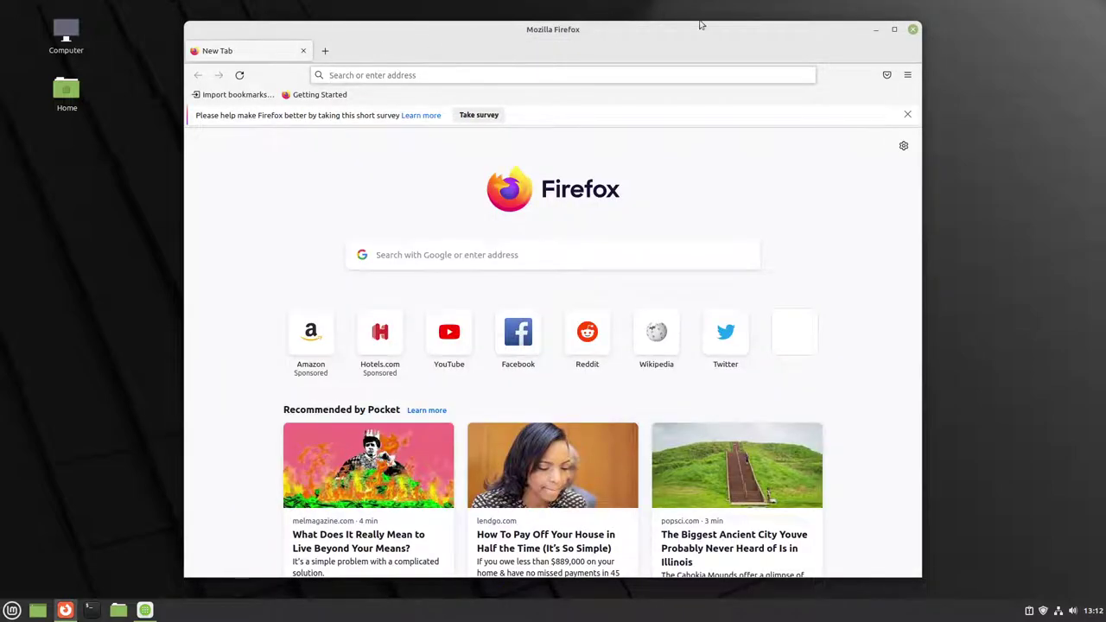
{"action": "double_click", "coordinate": [716, 31]}
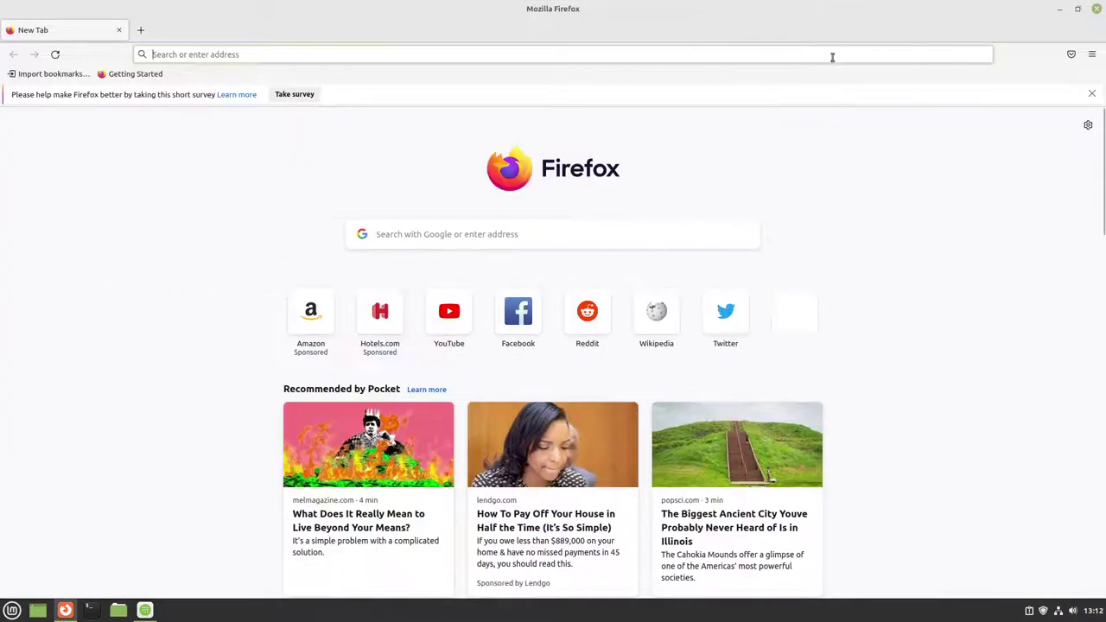
Step: Turn off Shortcuts and Recommended by Pocket on the new tab page and dismiss the survey bar
{"action": "left_click", "coordinate": [1092, 55]}
{"action": "left_click", "coordinate": [862, 141]}
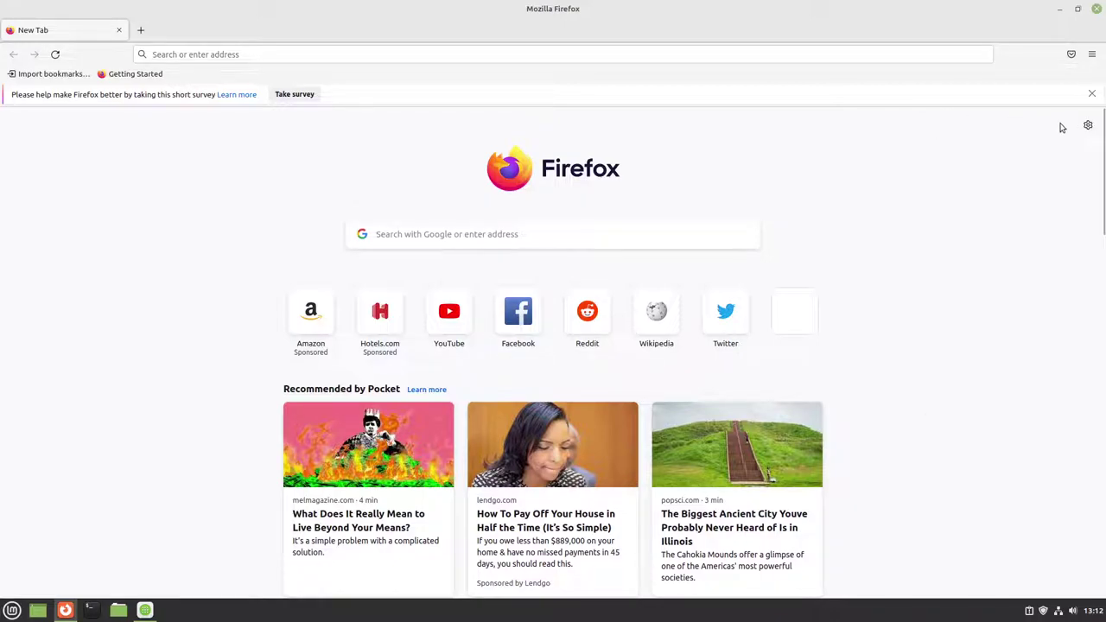
{"action": "left_click", "coordinate": [1089, 125]}
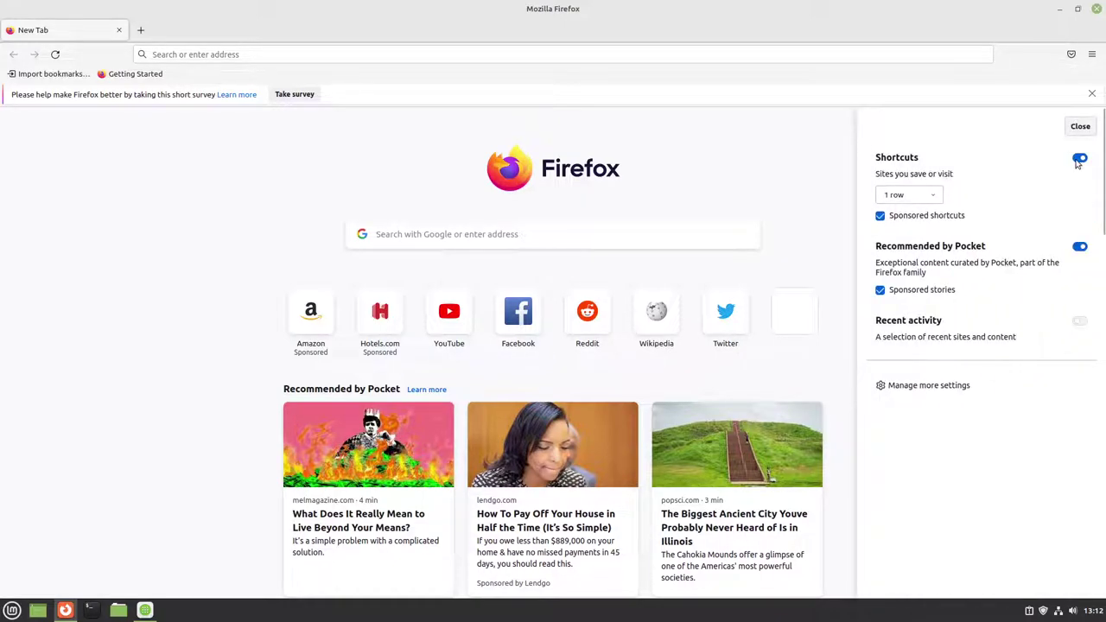
{"action": "left_click", "coordinate": [1080, 159]}
{"action": "left_click", "coordinate": [1080, 203]}
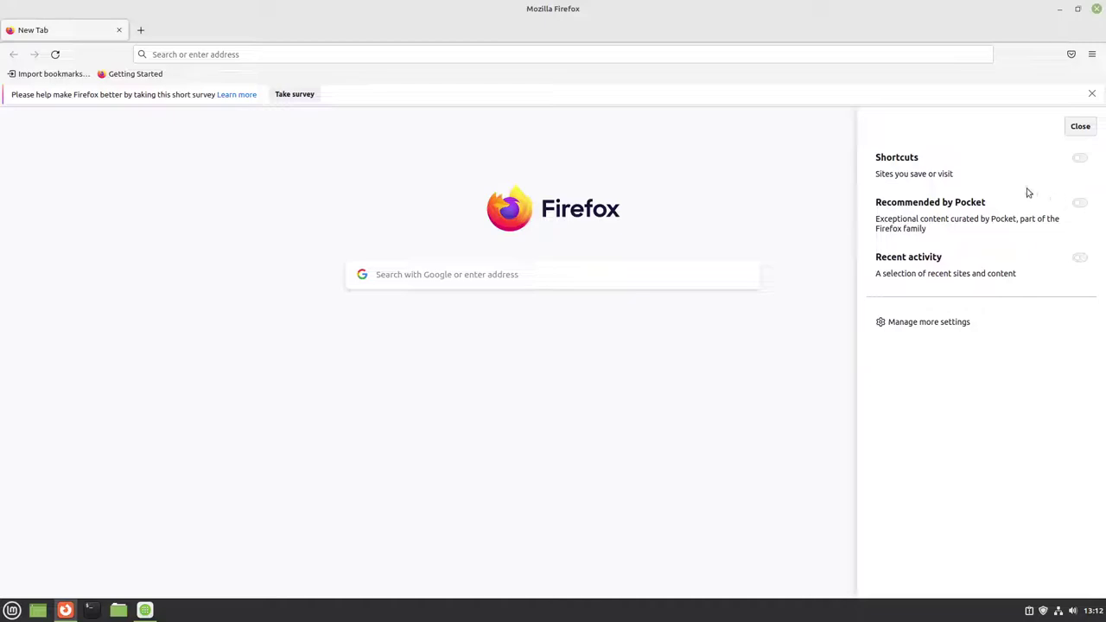
{"action": "left_click", "coordinate": [794, 172]}
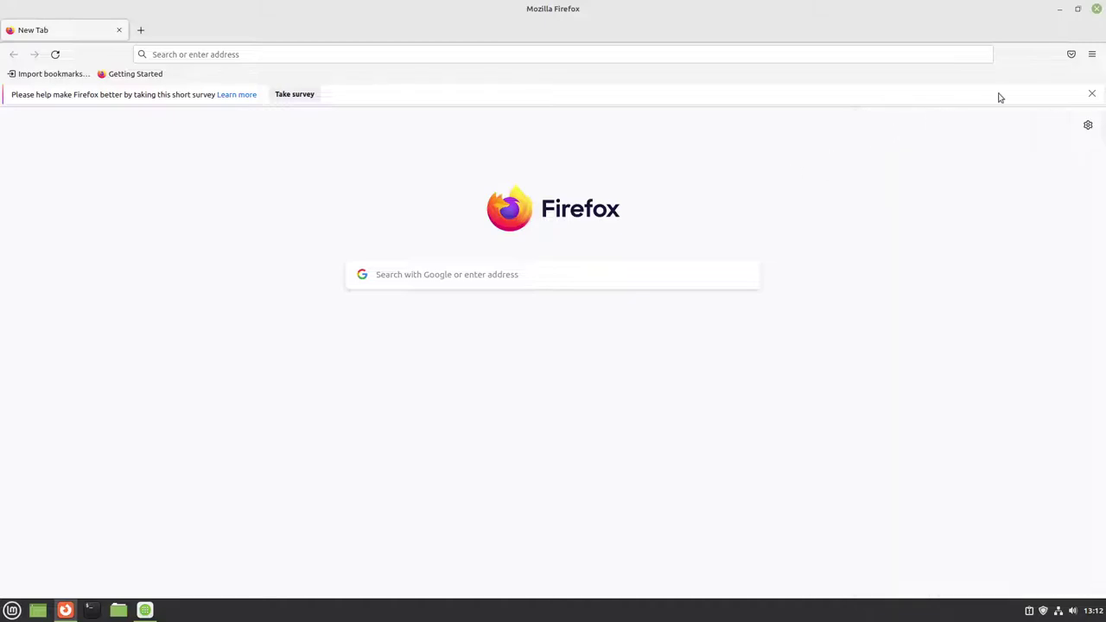
{"action": "left_click", "coordinate": [1091, 95]}
Step: Open Firefox Settings and look over the General and Home sections
{"action": "left_click", "coordinate": [1093, 55]}
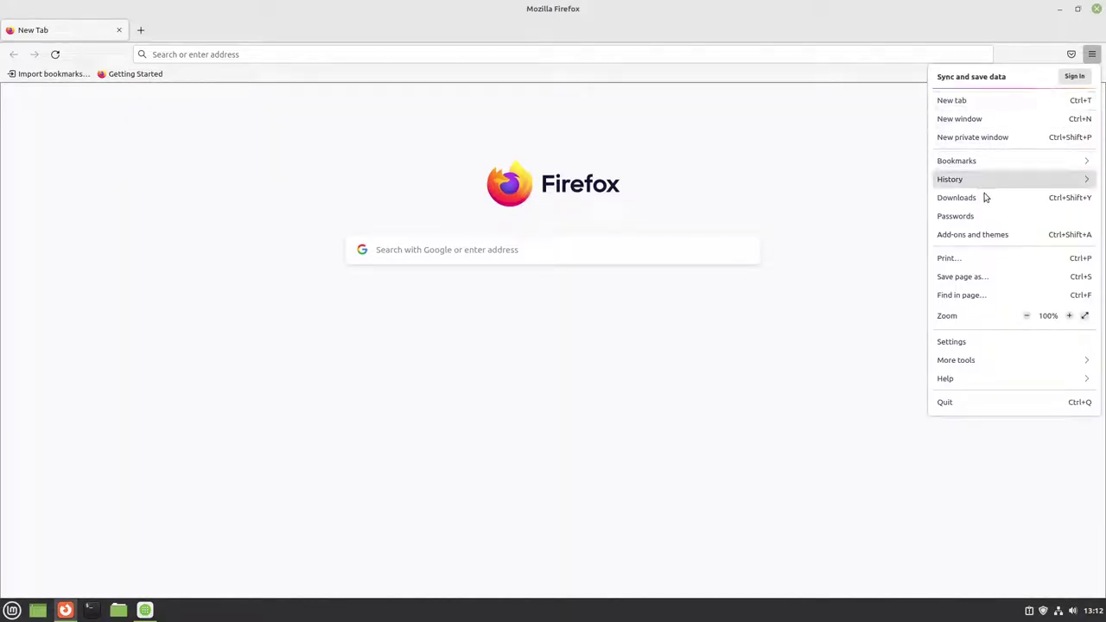
{"action": "left_click", "coordinate": [975, 343]}
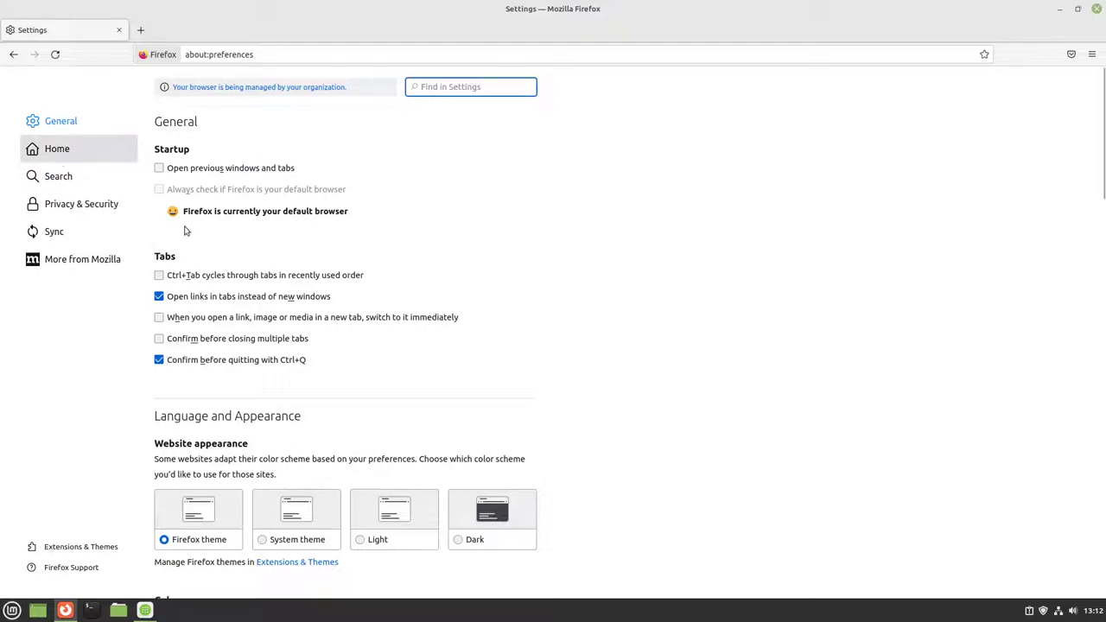
{"action": "scroll", "coordinate": [218, 314], "scroll_direction": "down", "scroll_amount": 10}
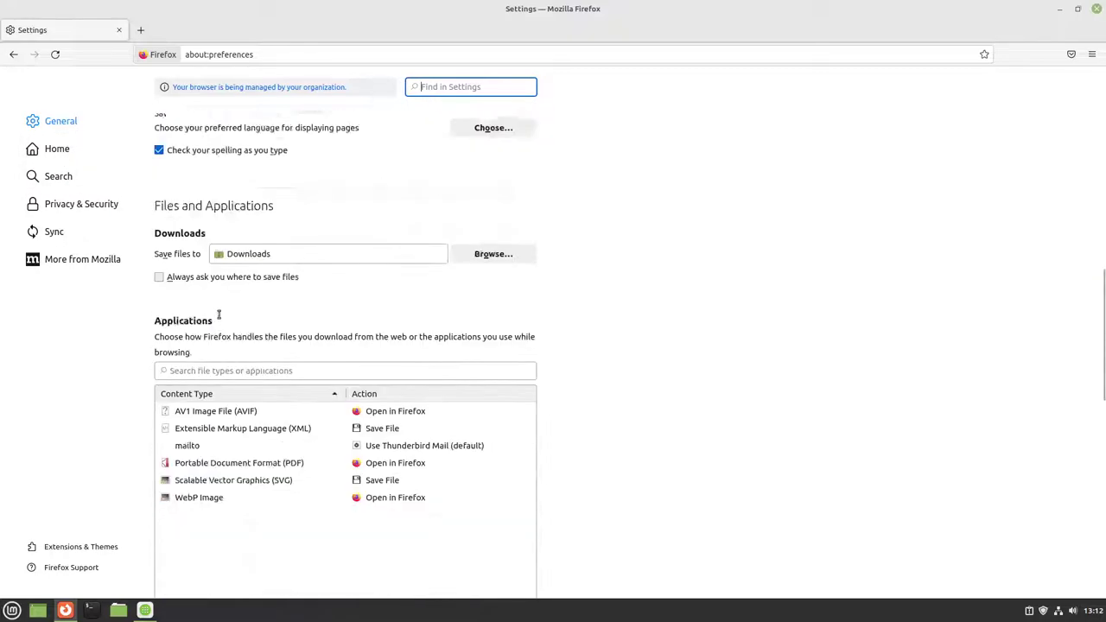
{"action": "scroll", "coordinate": [219, 314], "scroll_direction": "down", "scroll_amount": 10}
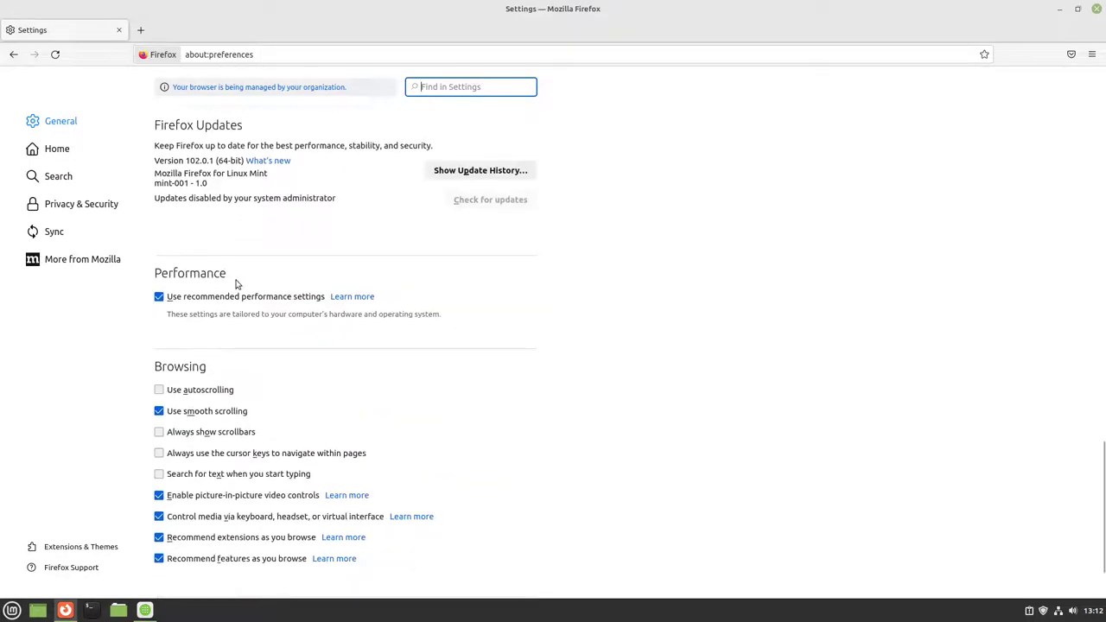
{"action": "scroll", "coordinate": [236, 284], "scroll_direction": "down", "scroll_amount": 2}
{"action": "left_click", "coordinate": [57, 149]}
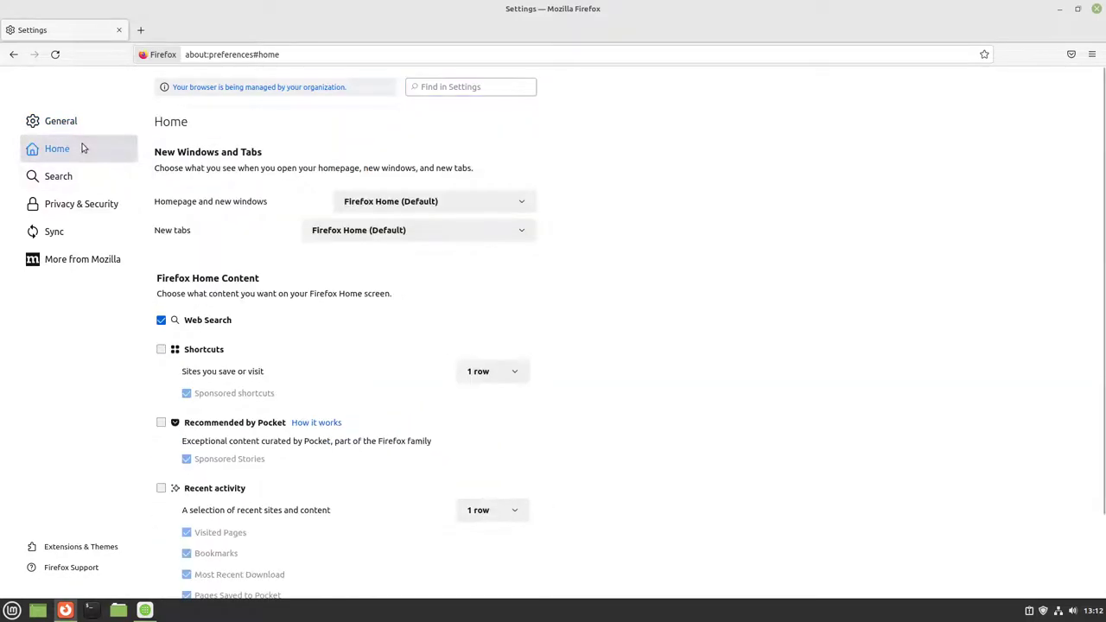
{"action": "scroll", "coordinate": [289, 307], "scroll_direction": "down", "scroll_amount": 2}
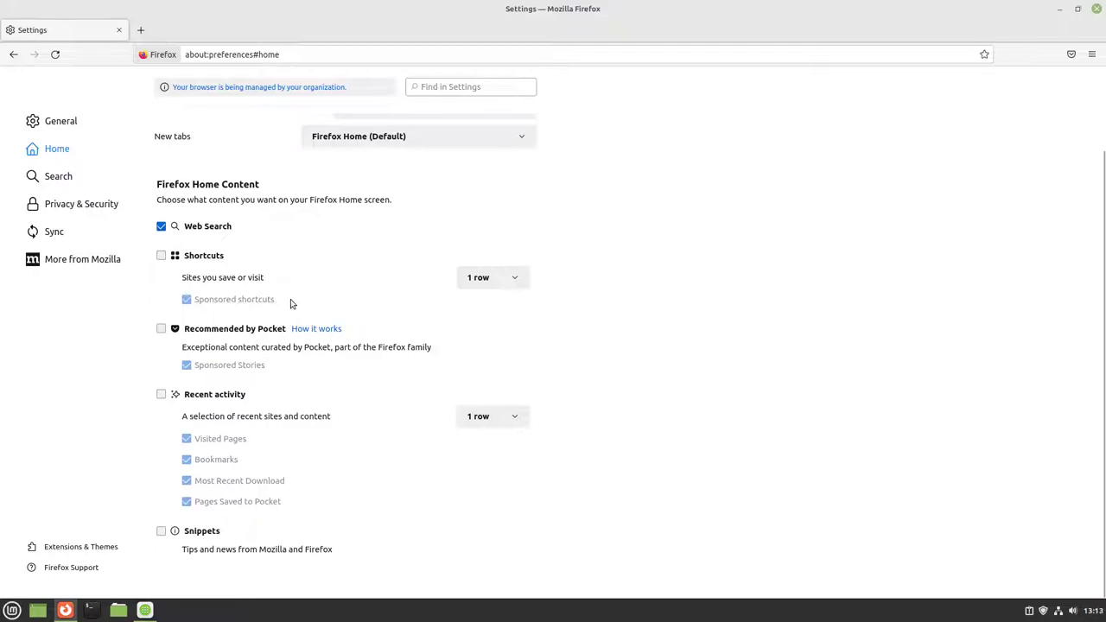
{"action": "scroll", "coordinate": [291, 303], "scroll_direction": "up", "scroll_amount": 2}
Step: Add a separate search bar to the toolbar and make DuckDuckGo the default search engine
{"action": "left_click", "coordinate": [57, 177]}
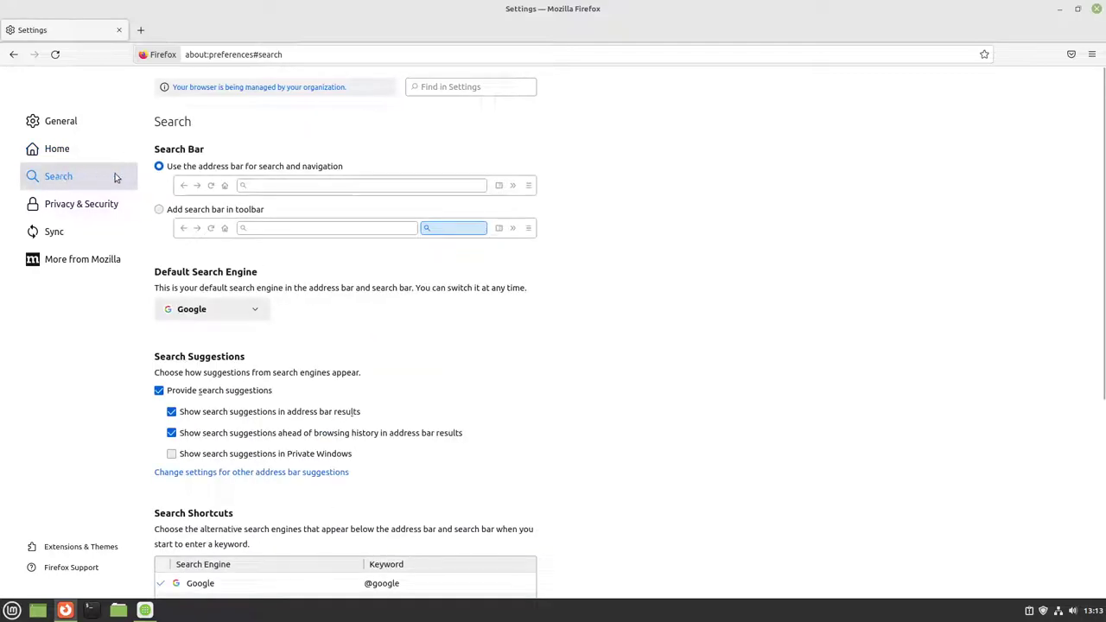
{"action": "left_click", "coordinate": [176, 212]}
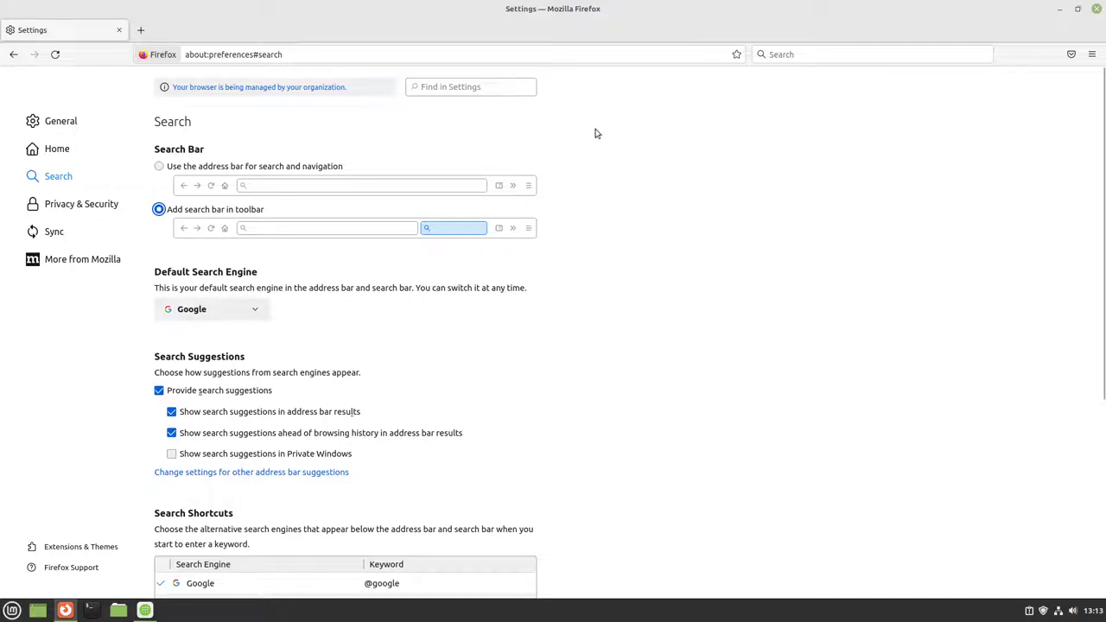
{"action": "left_click", "coordinate": [238, 310]}
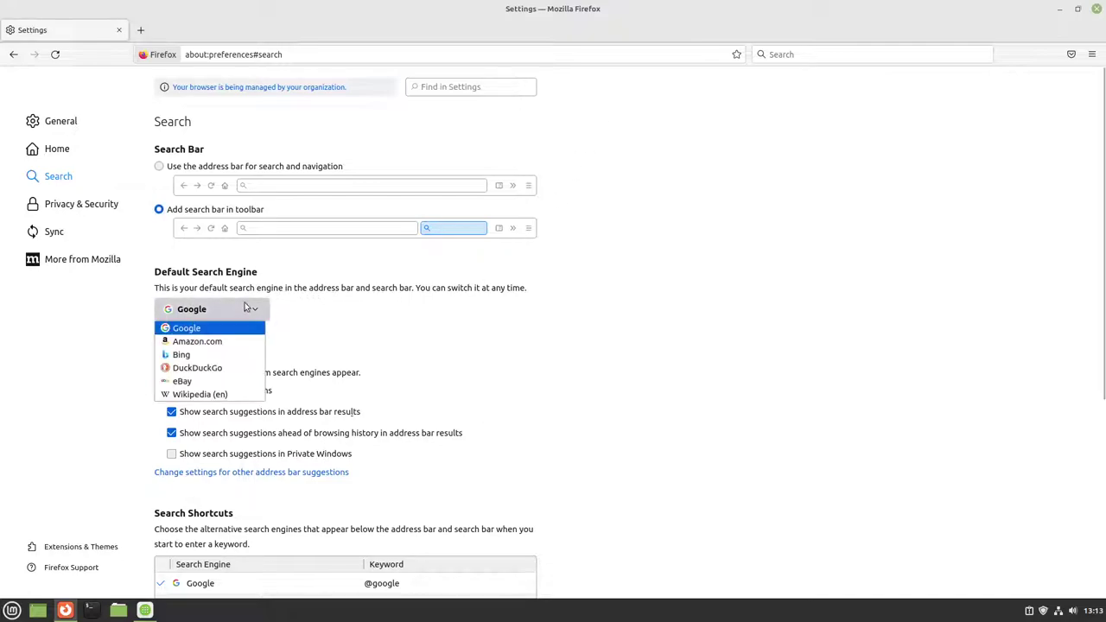
{"action": "left_click", "coordinate": [212, 370]}
Step: Remove the Google, Amazon.com, Bing, eBay and Wikipedia (en) search shortcuts
{"action": "scroll", "coordinate": [383, 370], "scroll_direction": "down", "scroll_amount": 5}
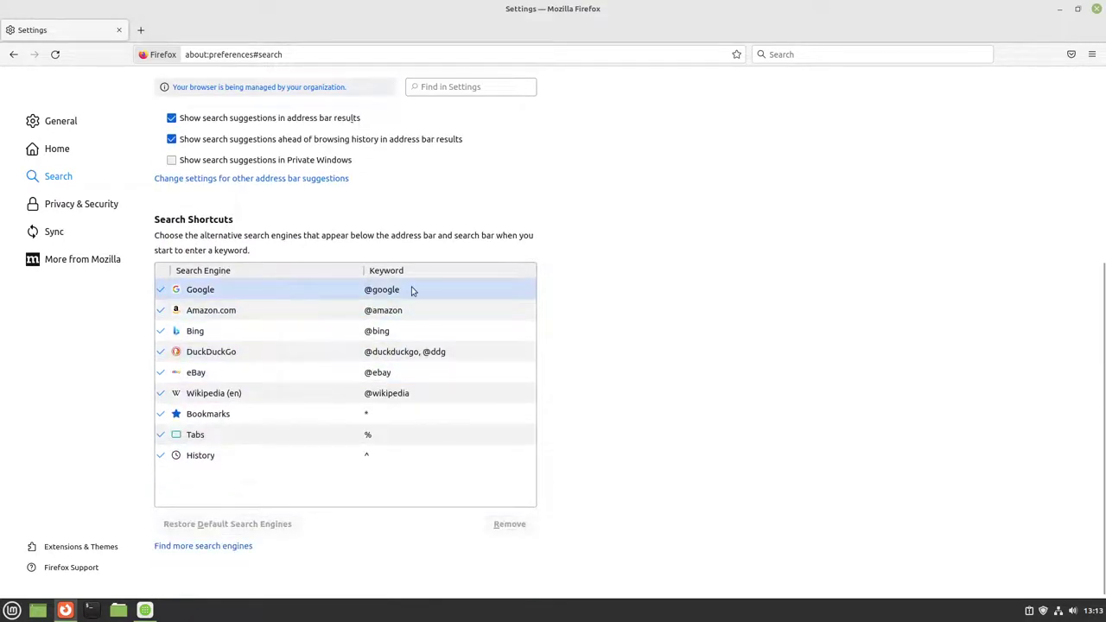
{"action": "left_click", "coordinate": [412, 291]}
{"action": "left_click", "coordinate": [501, 525]}
{"action": "left_click", "coordinate": [497, 526]}
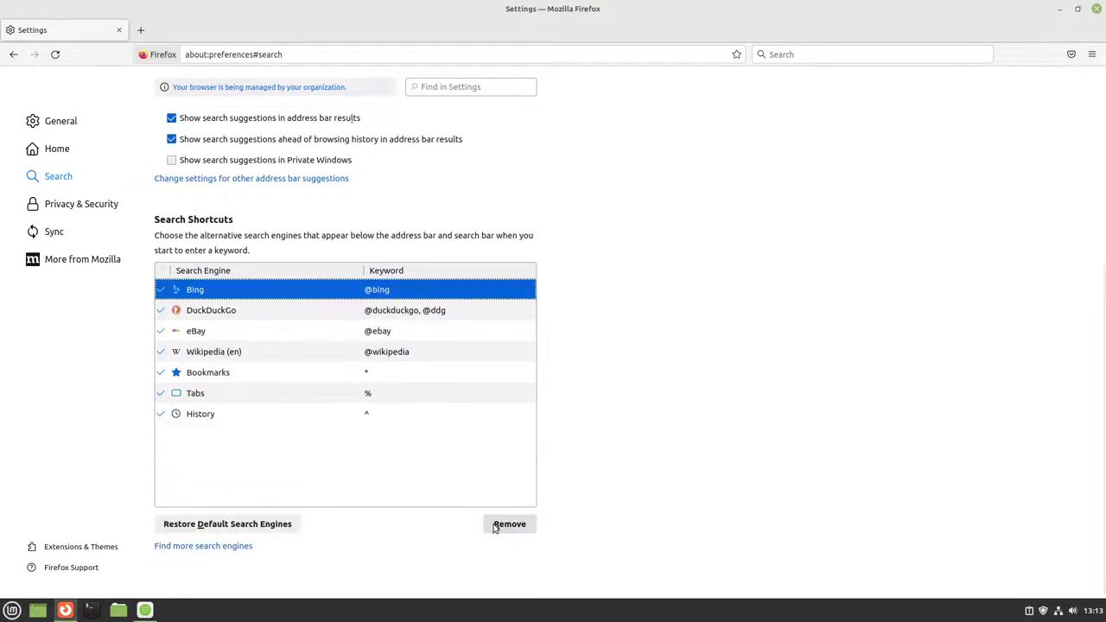
{"action": "left_click", "coordinate": [495, 528]}
{"action": "left_click", "coordinate": [304, 313]}
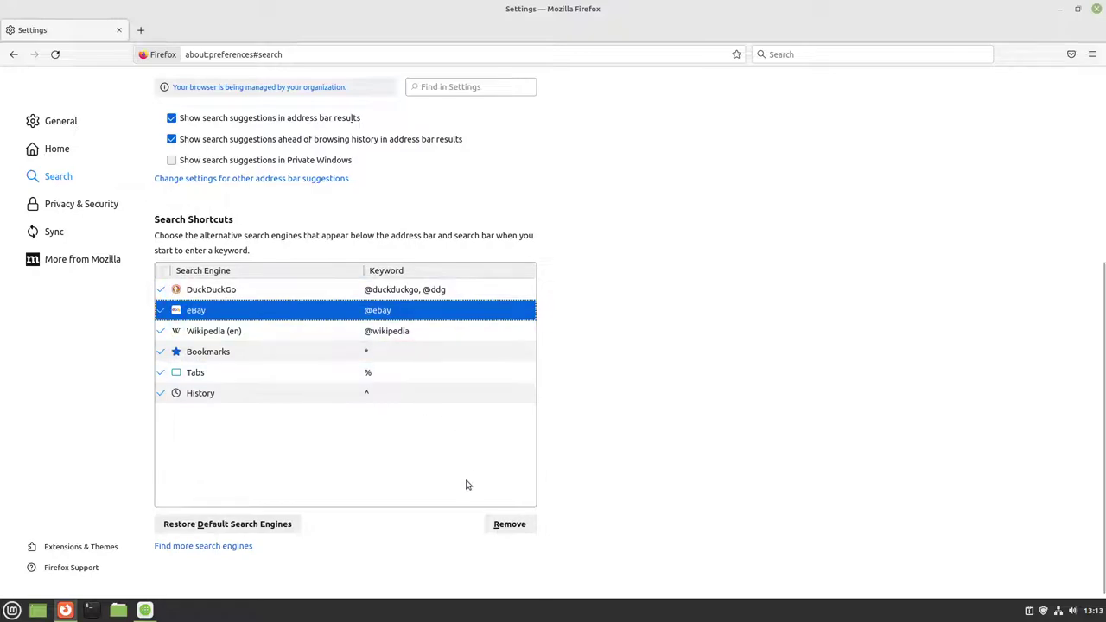
{"action": "left_click", "coordinate": [506, 526]}
{"action": "left_click", "coordinate": [506, 526]}
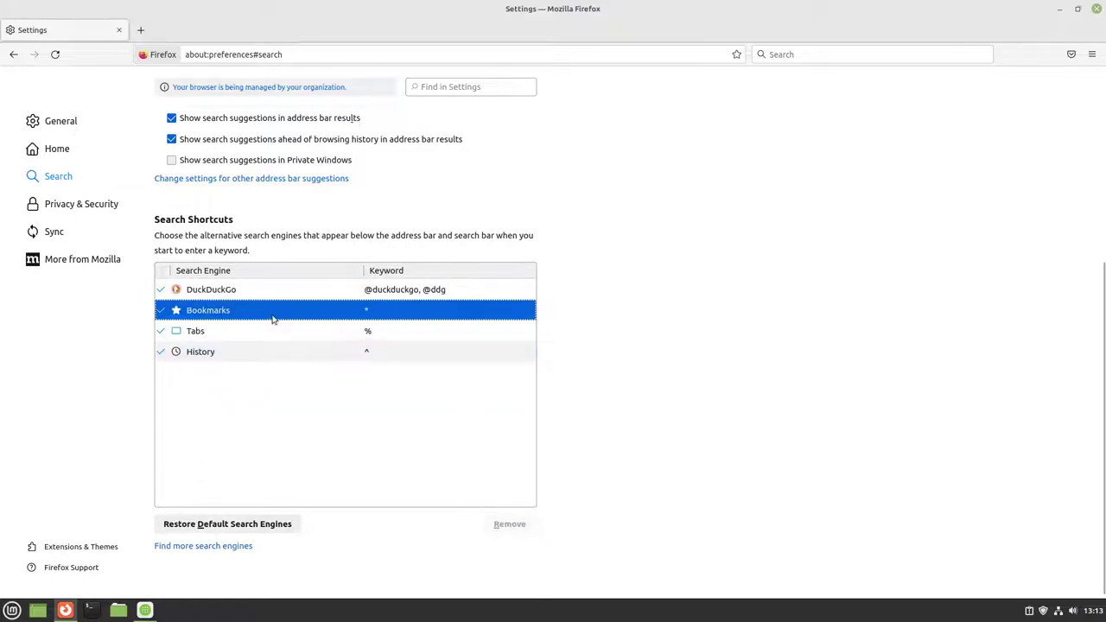
{"action": "left_click", "coordinate": [76, 204]}
{"action": "left_click", "coordinate": [57, 177]}
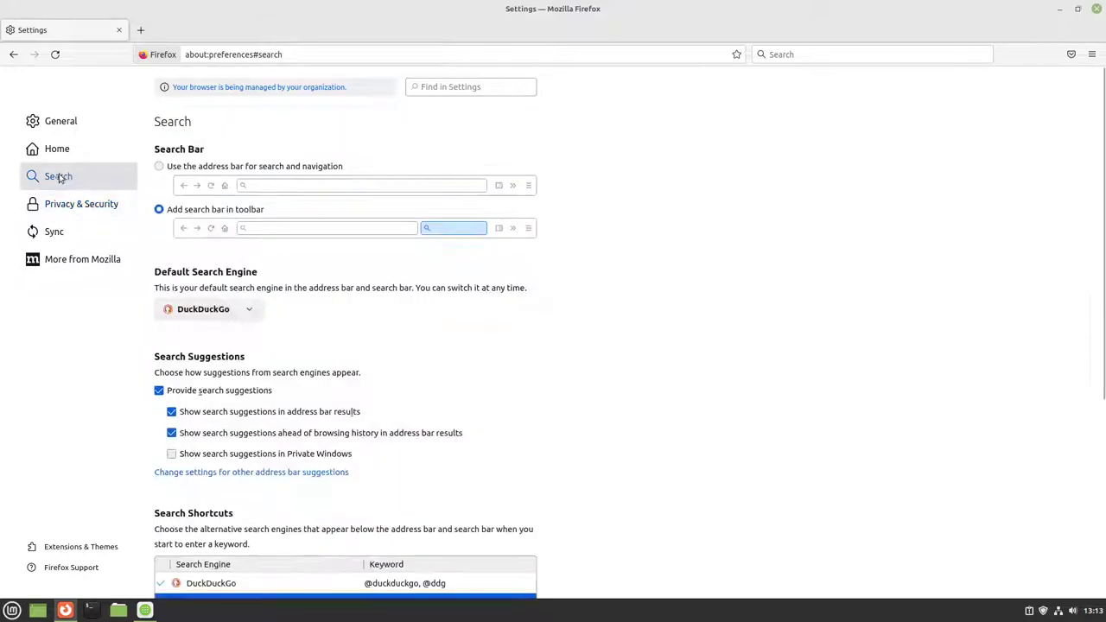
Step: Set tracking protection to Strict, always send Do Not Track, and delete cookies when Firefox closes
{"action": "left_click", "coordinate": [84, 210]}
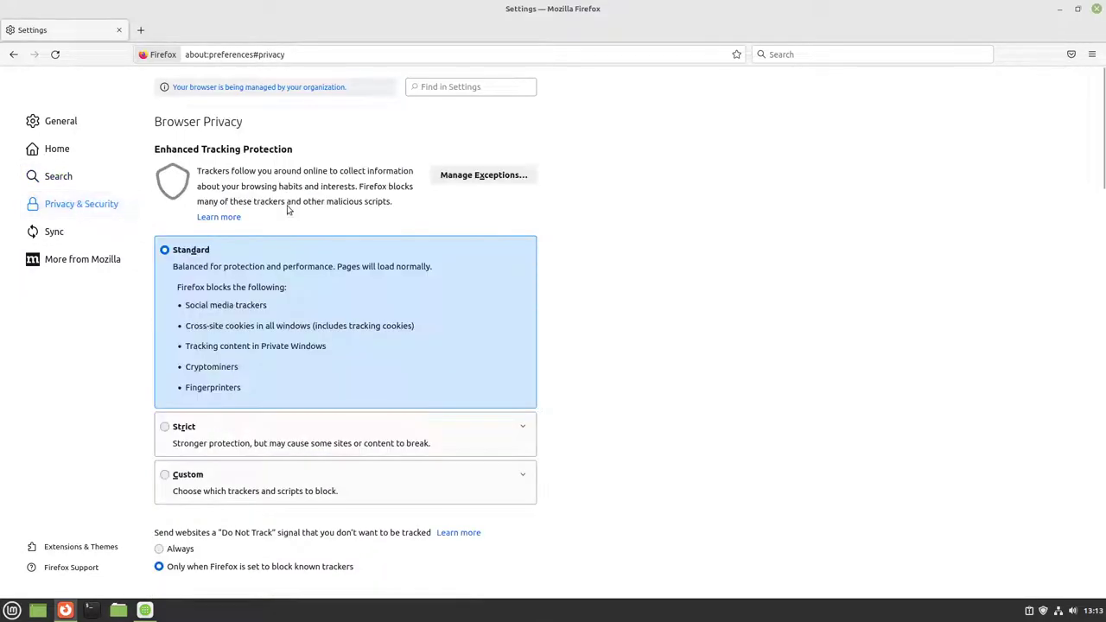
{"action": "left_click", "coordinate": [183, 428]}
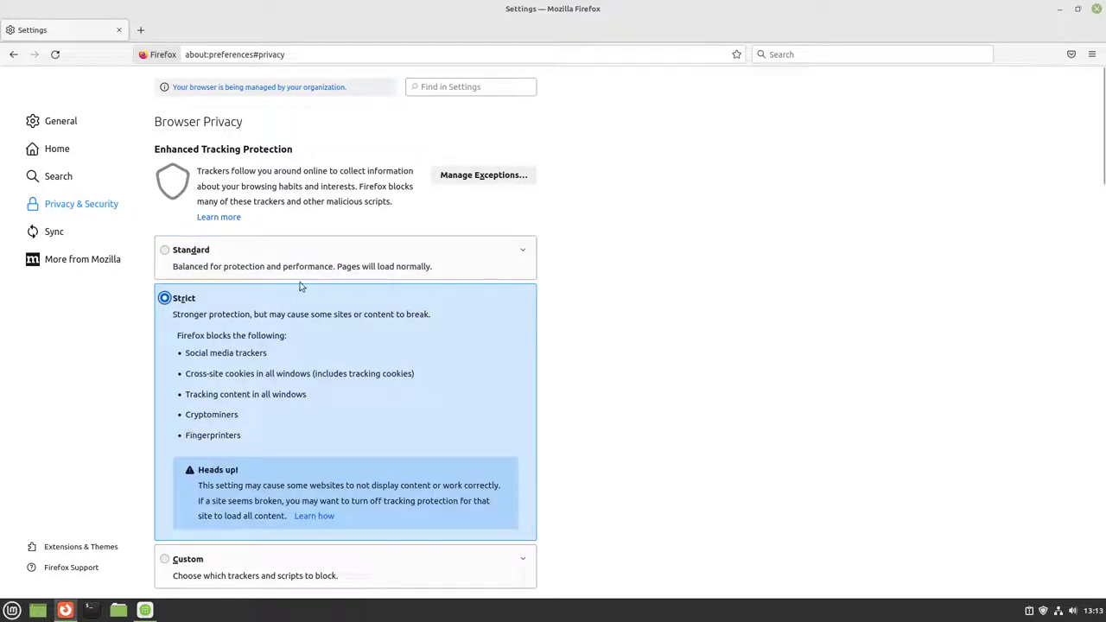
{"action": "scroll", "coordinate": [188, 342], "scroll_direction": "down", "scroll_amount": 5}
{"action": "scroll", "coordinate": [196, 368], "scroll_direction": "down", "scroll_amount": 1}
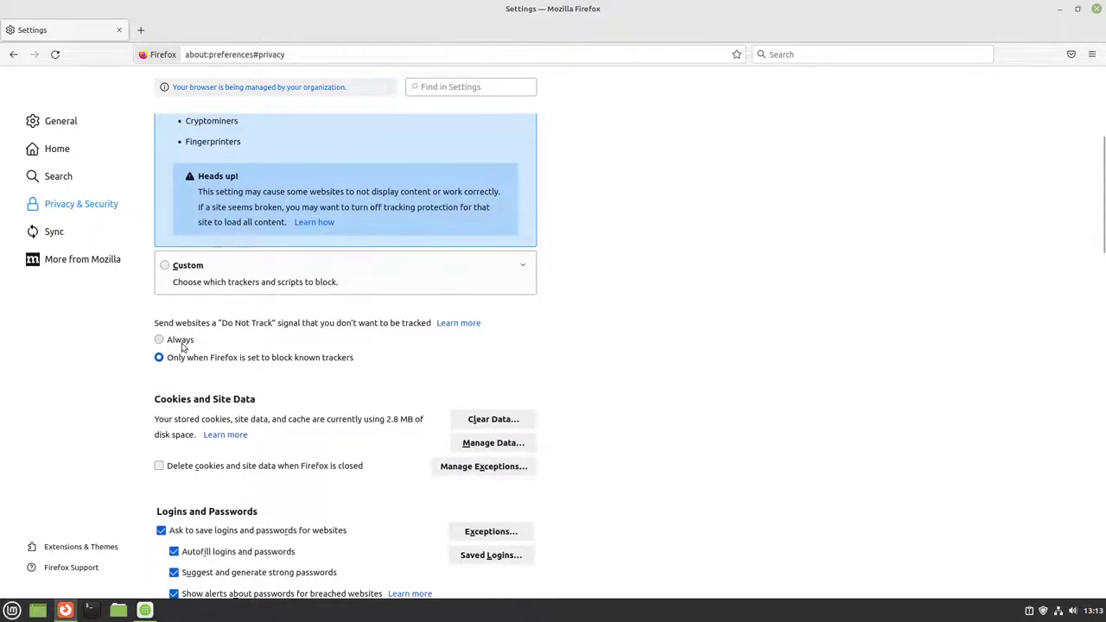
{"action": "left_click", "coordinate": [182, 342]}
{"action": "scroll", "coordinate": [286, 348], "scroll_direction": "down", "scroll_amount": 2}
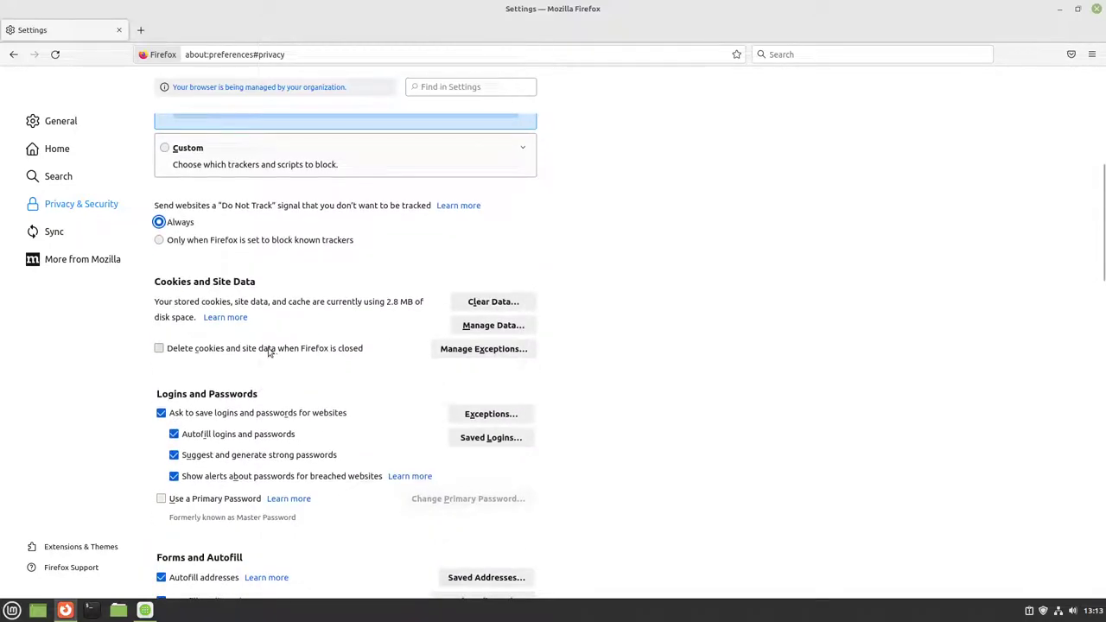
{"action": "left_click", "coordinate": [269, 350]}
Step: Stop Firefox asking to save logins and passwords, leaving the history setting unchanged
{"action": "scroll", "coordinate": [374, 369], "scroll_direction": "down", "scroll_amount": 2}
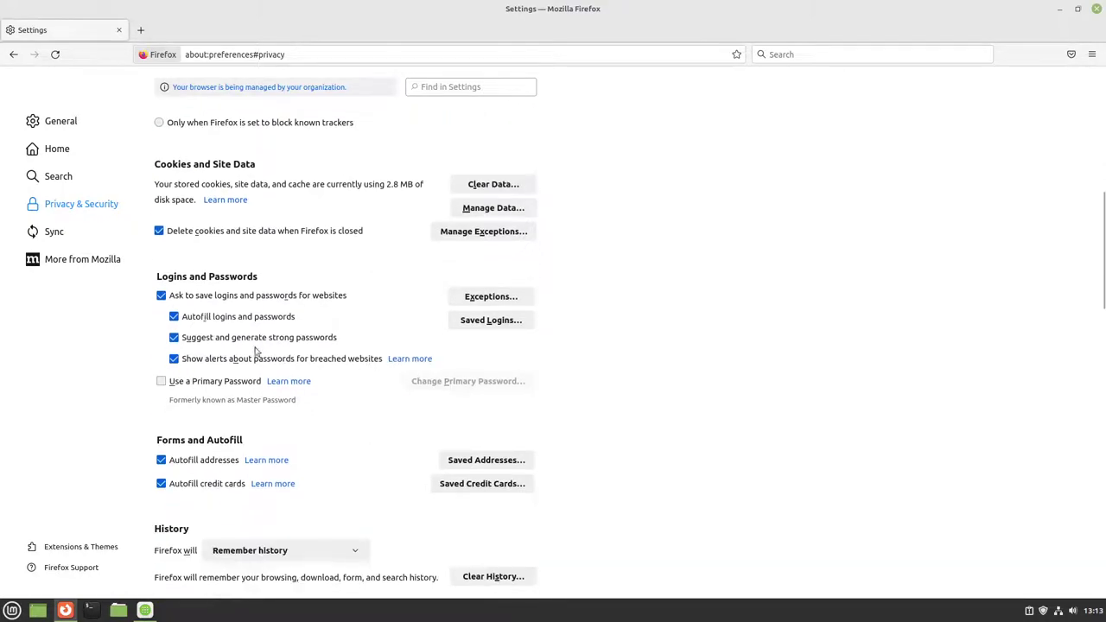
{"action": "left_click", "coordinate": [231, 299]}
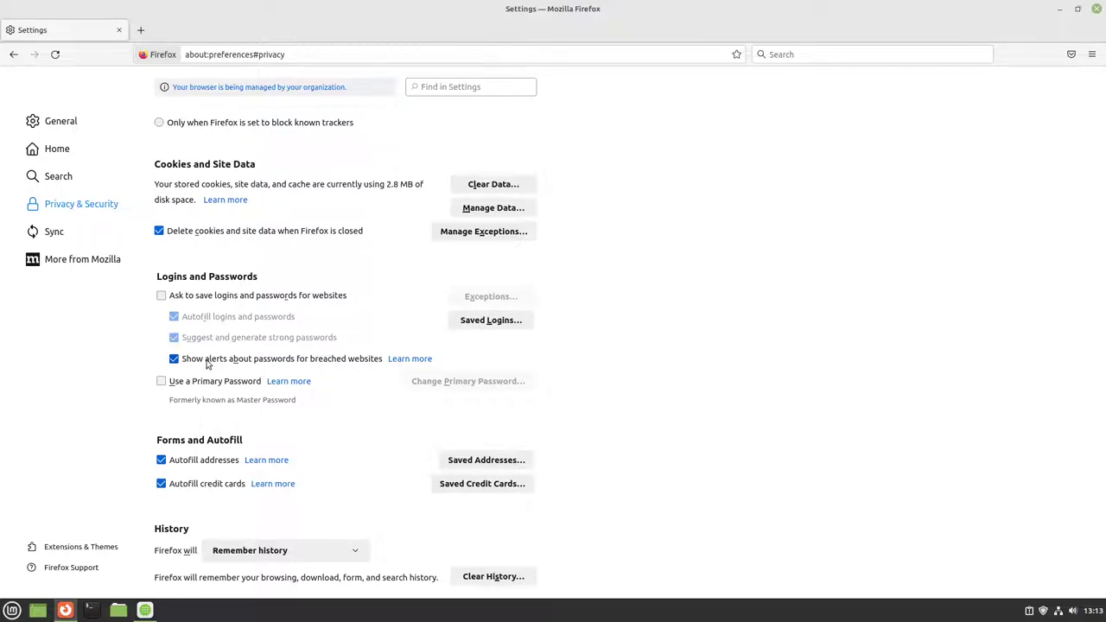
{"action": "scroll", "coordinate": [218, 366], "scroll_direction": "down", "scroll_amount": 4}
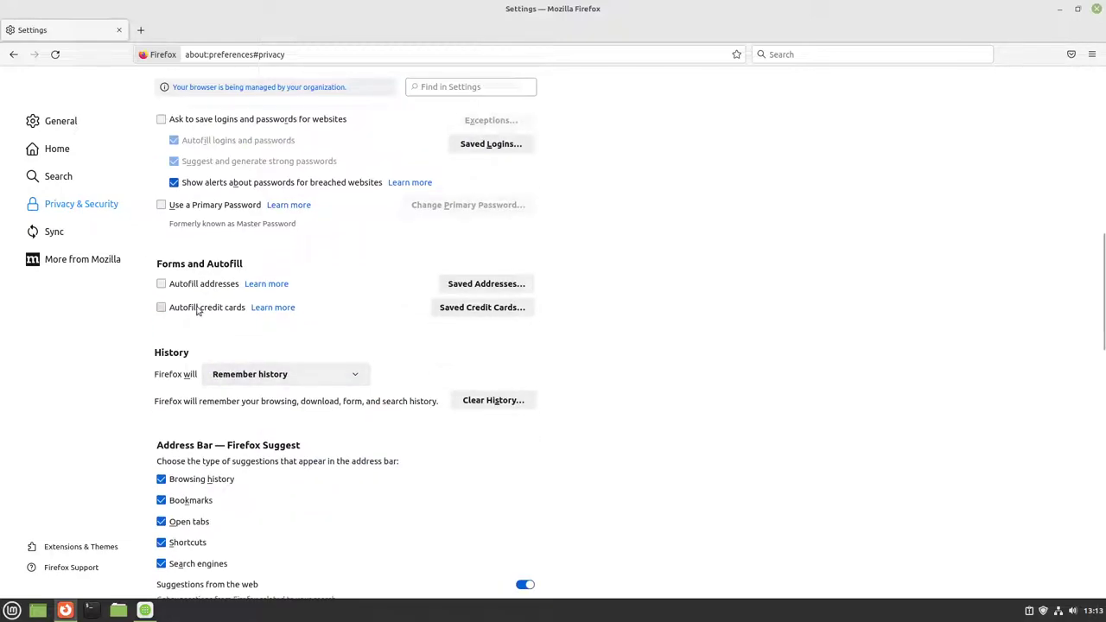
{"action": "scroll", "coordinate": [180, 353], "scroll_direction": "down", "scroll_amount": 1}
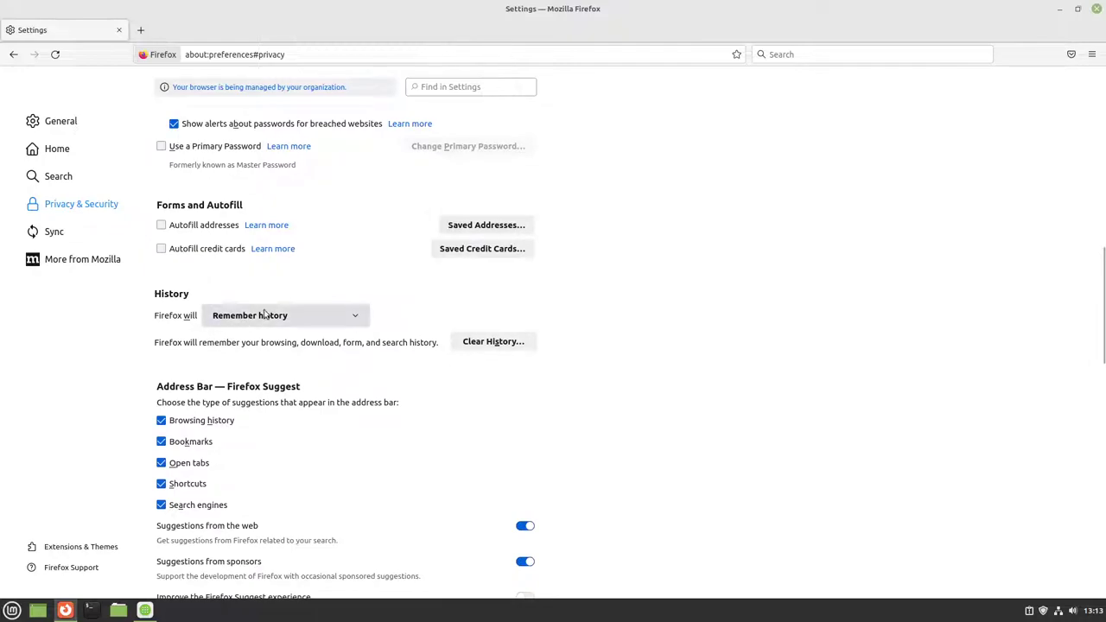
{"action": "left_click", "coordinate": [265, 314]}
{"action": "left_click", "coordinate": [329, 289]}
{"action": "left_click", "coordinate": [352, 314]}
{"action": "left_click", "coordinate": [375, 292]}
{"action": "left_click", "coordinate": [59, 229]}
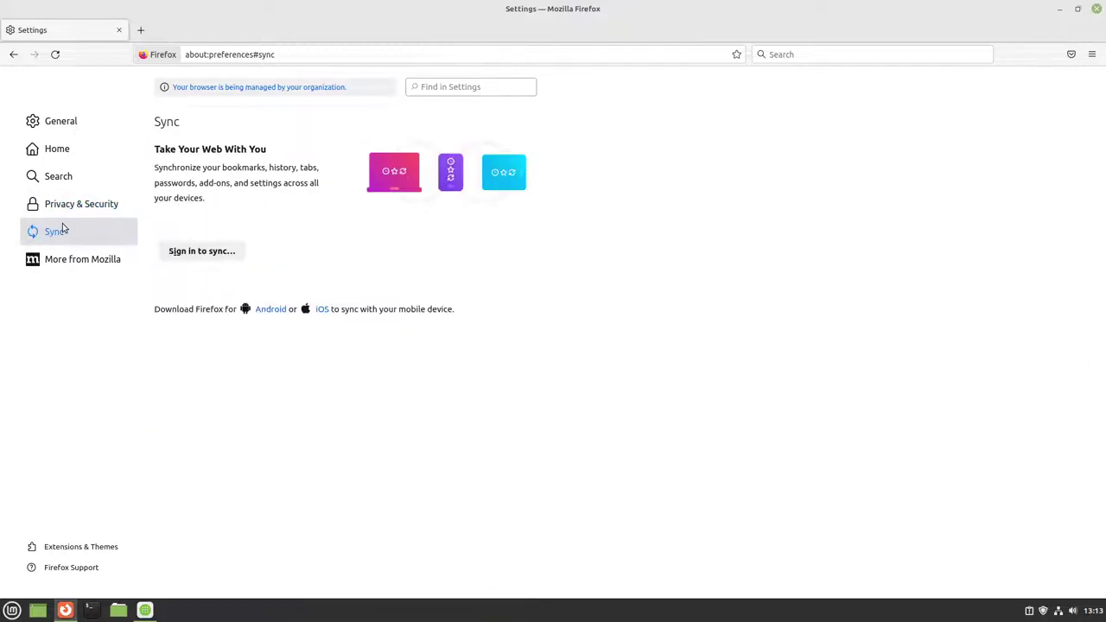
Step: Close Firefox's Settings tab and browse the Games category in the Mint menu to find Steam
{"action": "left_click", "coordinate": [141, 29]}
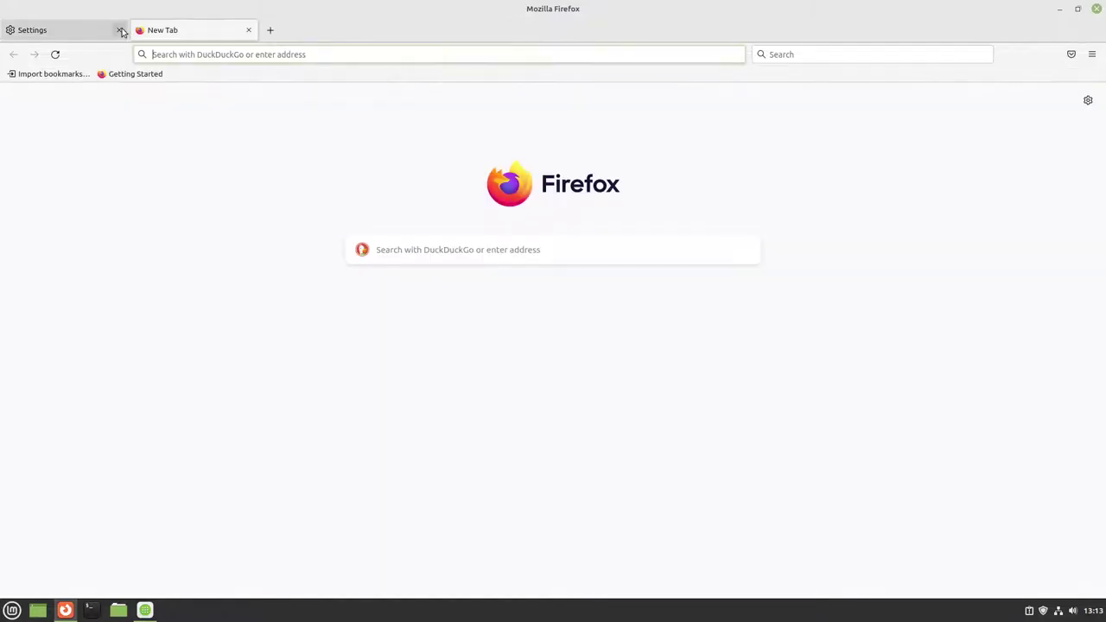
{"action": "left_click", "coordinate": [119, 30]}
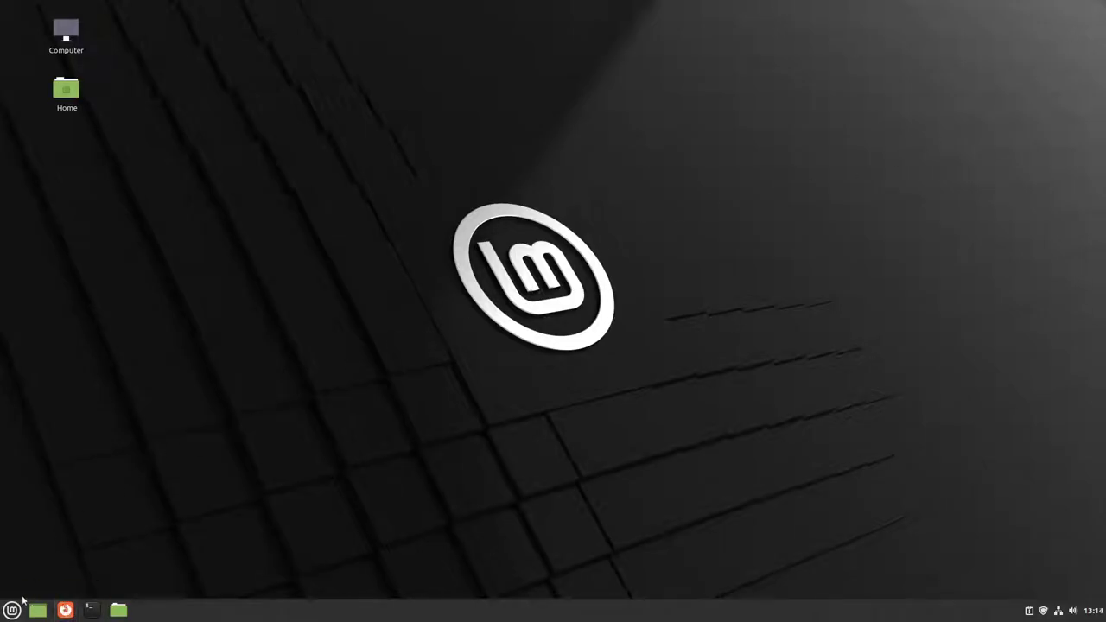
{"action": "left_click", "coordinate": [12, 610]}
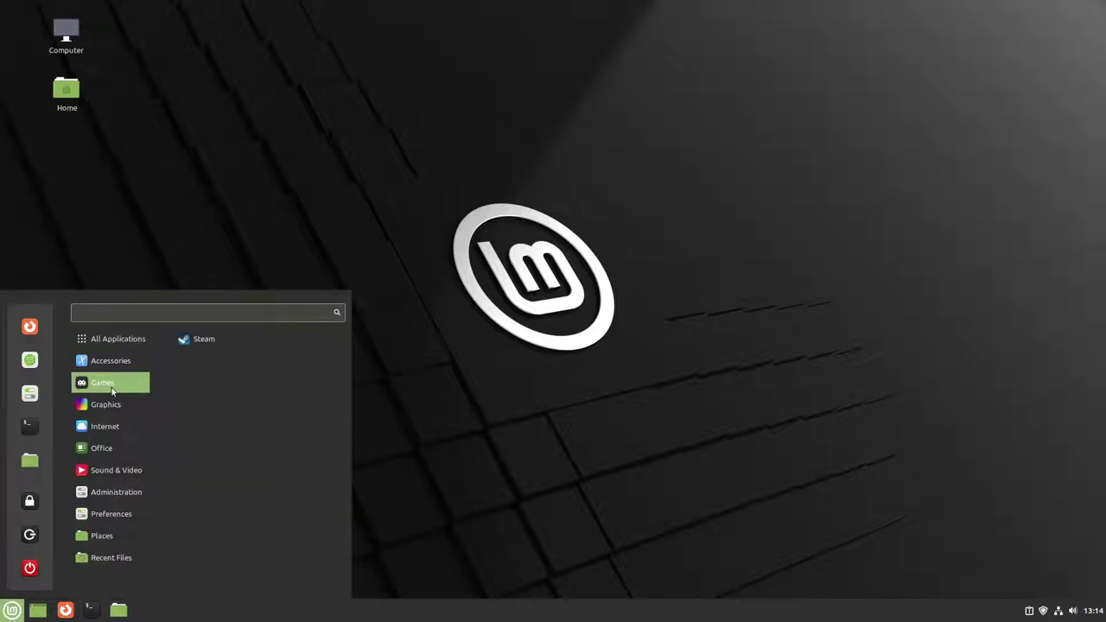
{"action": "mouse_move", "coordinate": [111, 406]}
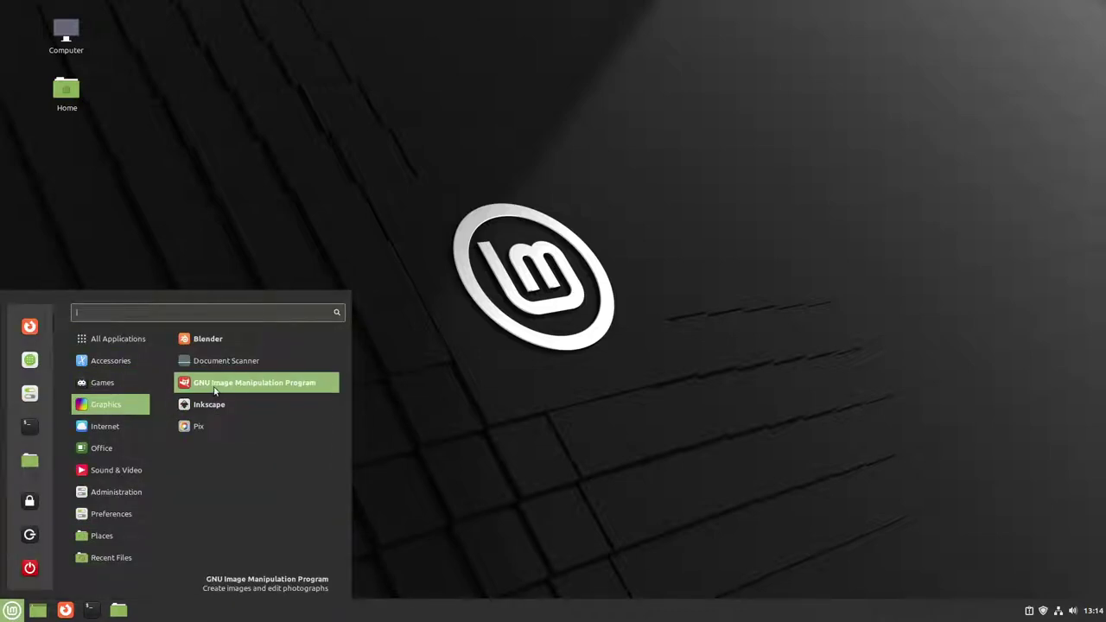
{"action": "mouse_move", "coordinate": [106, 427]}
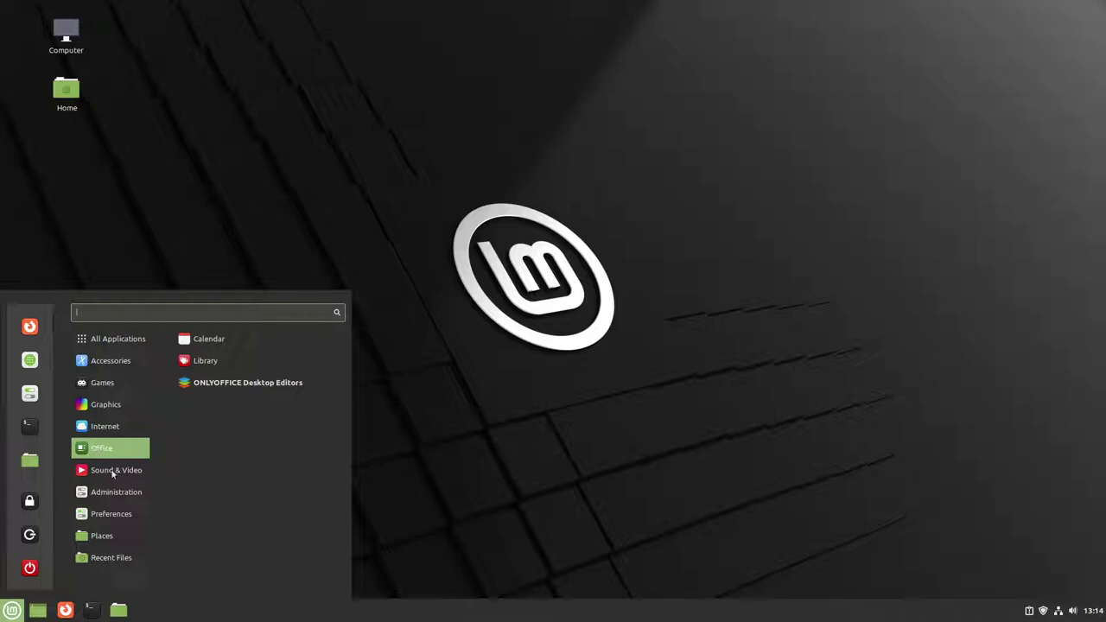
{"action": "mouse_move", "coordinate": [120, 481]}
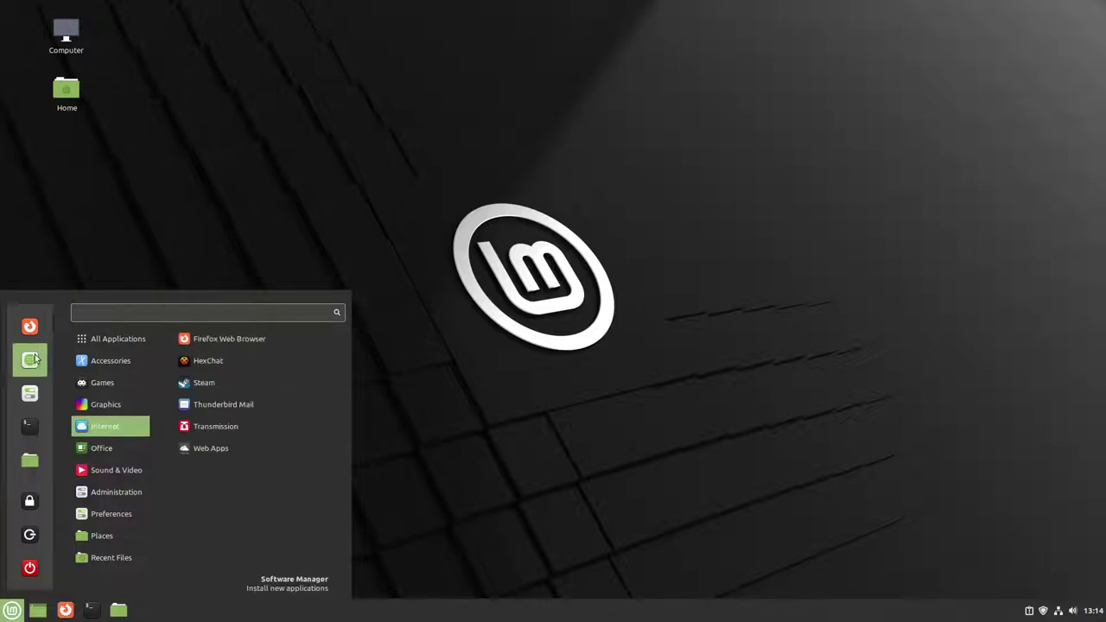
{"action": "mouse_move", "coordinate": [95, 344]}
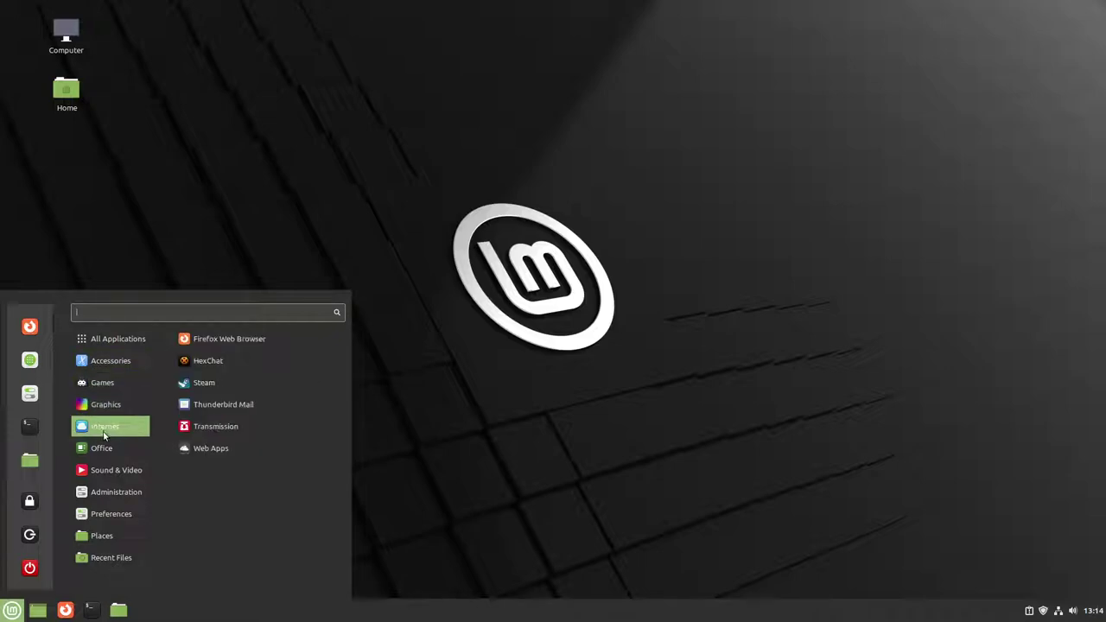
{"action": "mouse_move", "coordinate": [116, 493]}
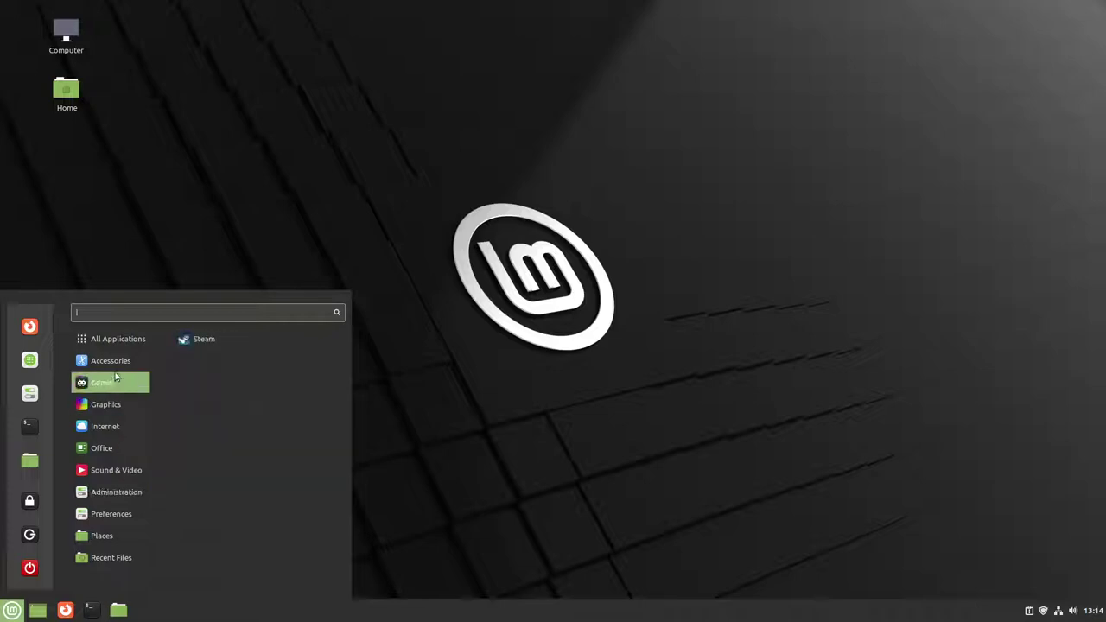
Step: Dismiss the application menu and briefly check the calendar from the panel clock
{"action": "mouse_move", "coordinate": [117, 337]}
{"action": "left_click", "coordinate": [454, 204]}
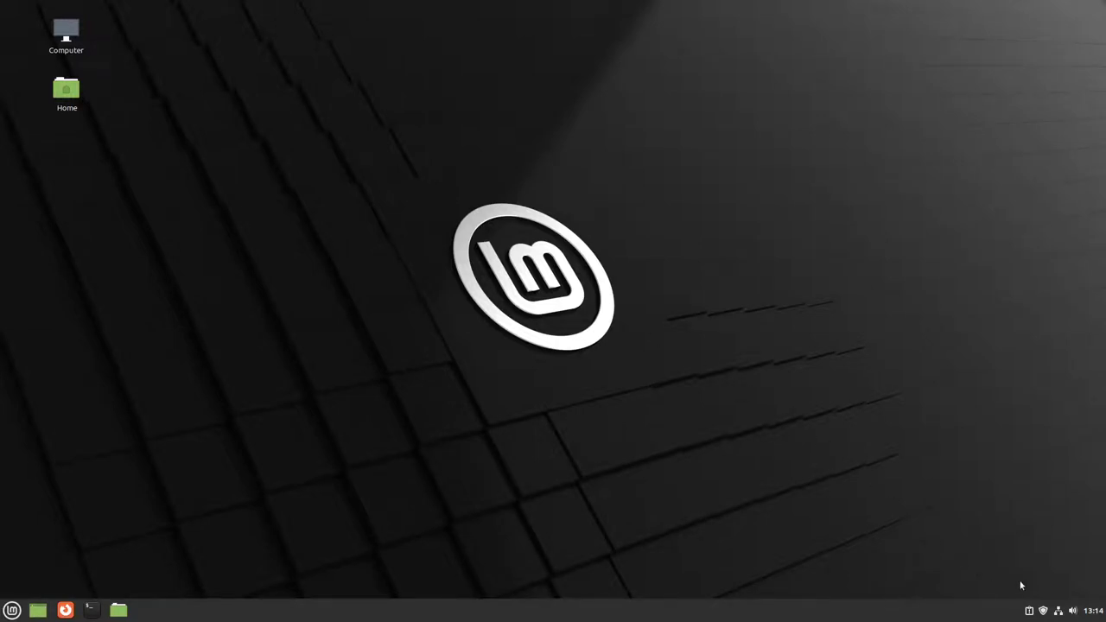
{"action": "left_click", "coordinate": [1094, 610]}
{"action": "left_click", "coordinate": [726, 272]}
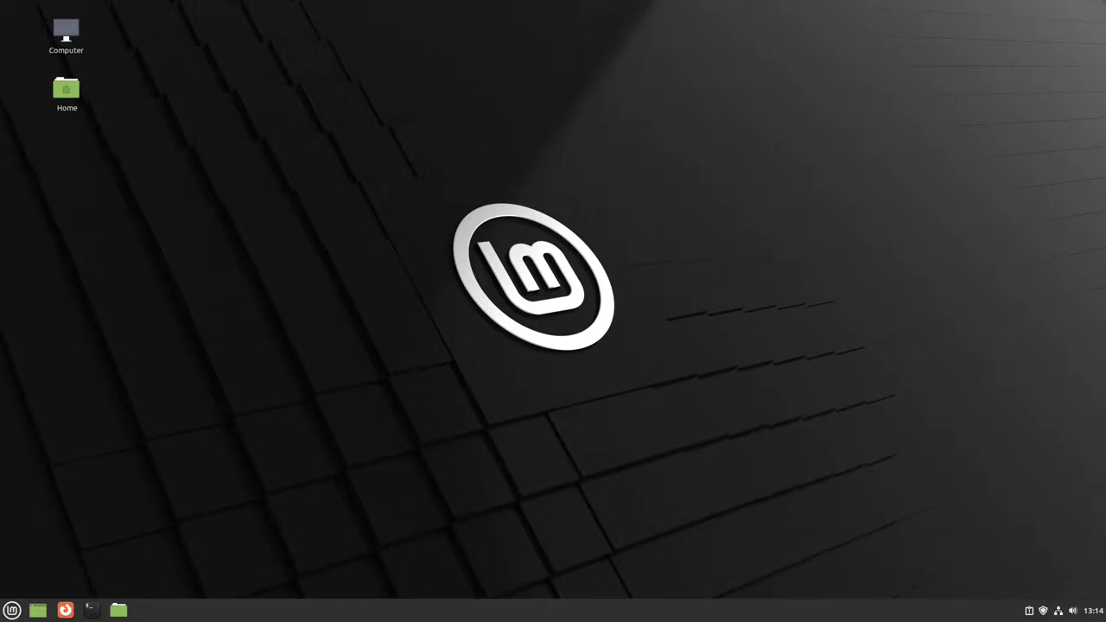